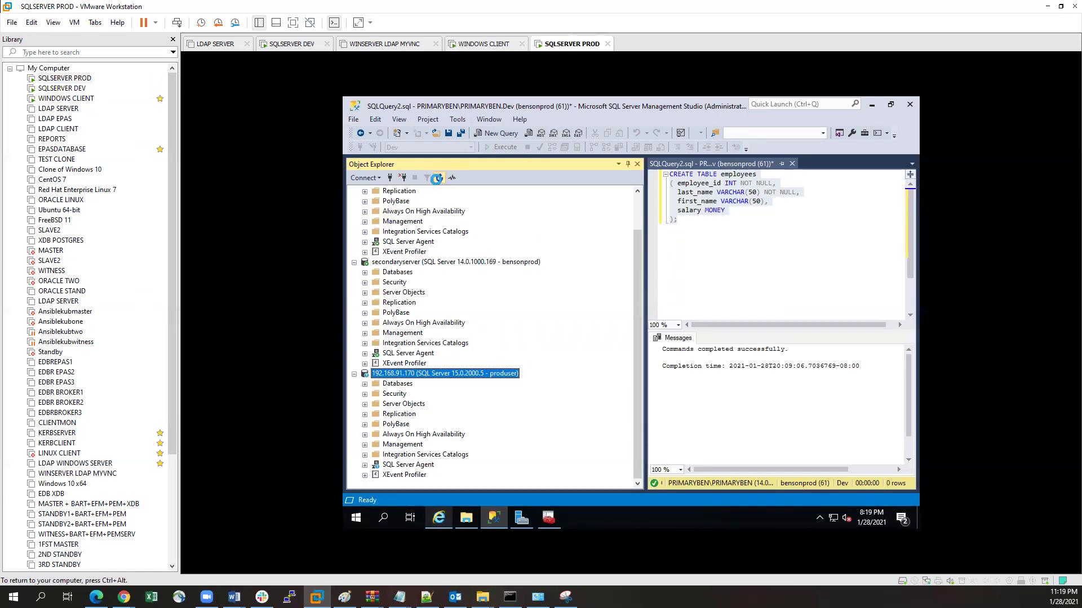
Step: Refresh Object Explorer and browse the Databases and System Databases folders of 192.168.91.170
left_click(437, 178)
scroll(552, 365, "up", 2)
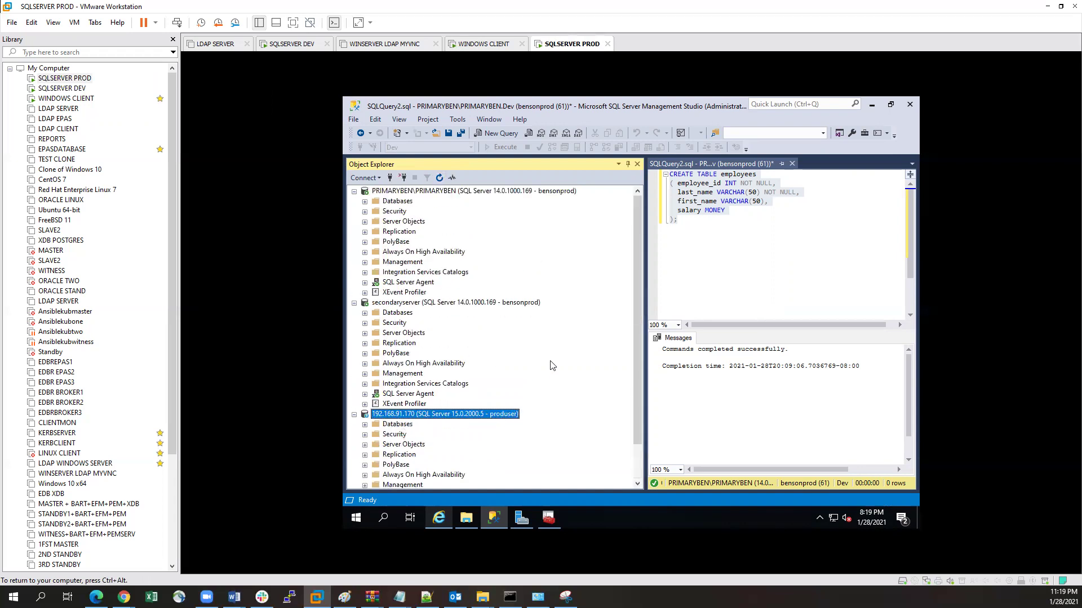
scroll(552, 365, "down", 2)
key("Up")
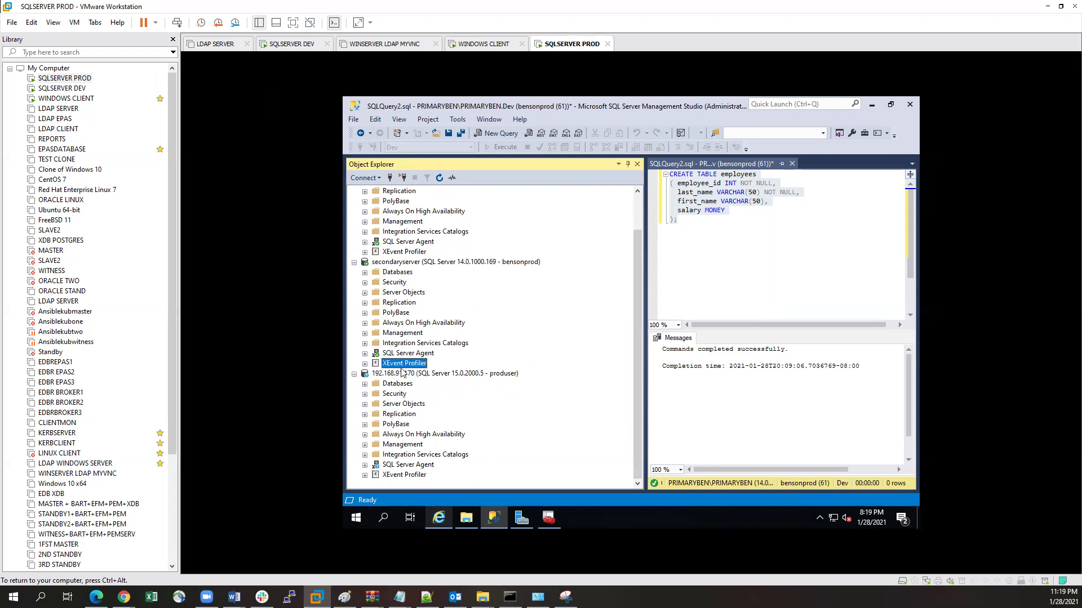
left_click(365, 384)
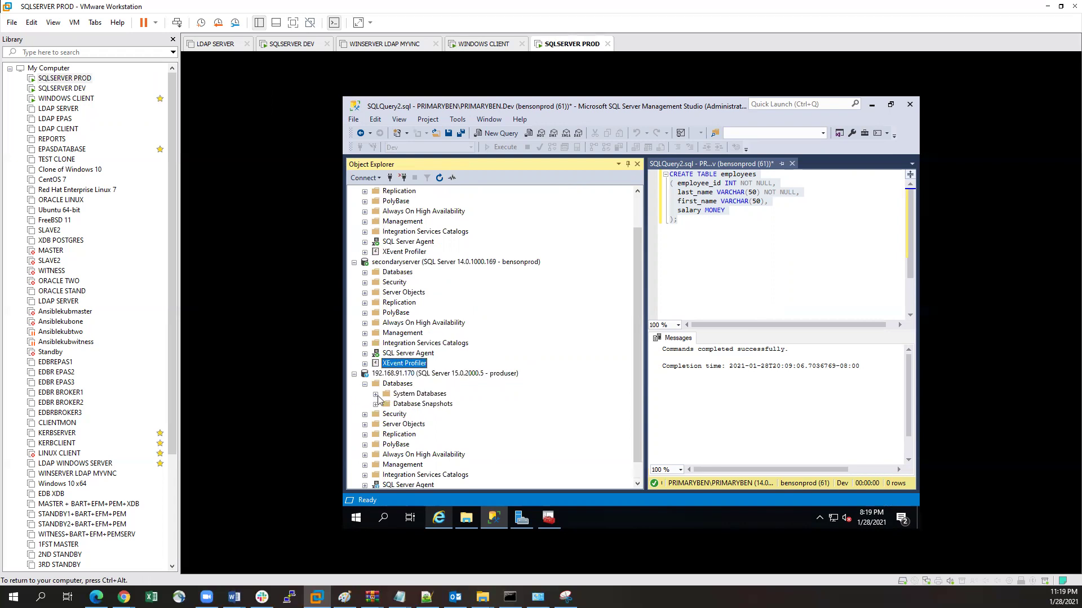
left_click(375, 394)
left_click(364, 384)
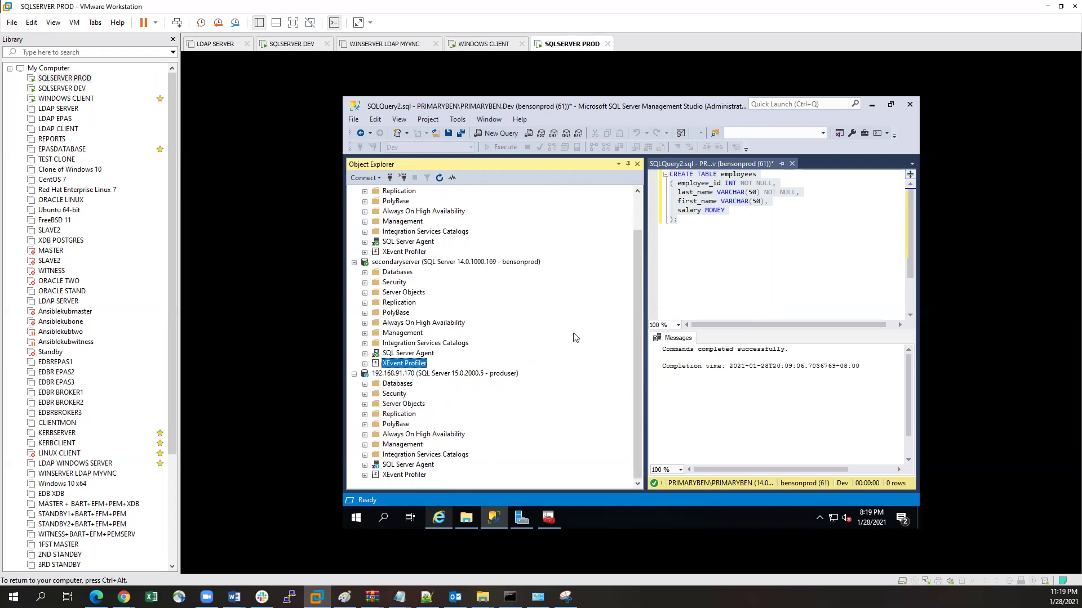
scroll(605, 317, "up", 2)
scroll(608, 318, "down", 2)
scroll(461, 261, "up", 2)
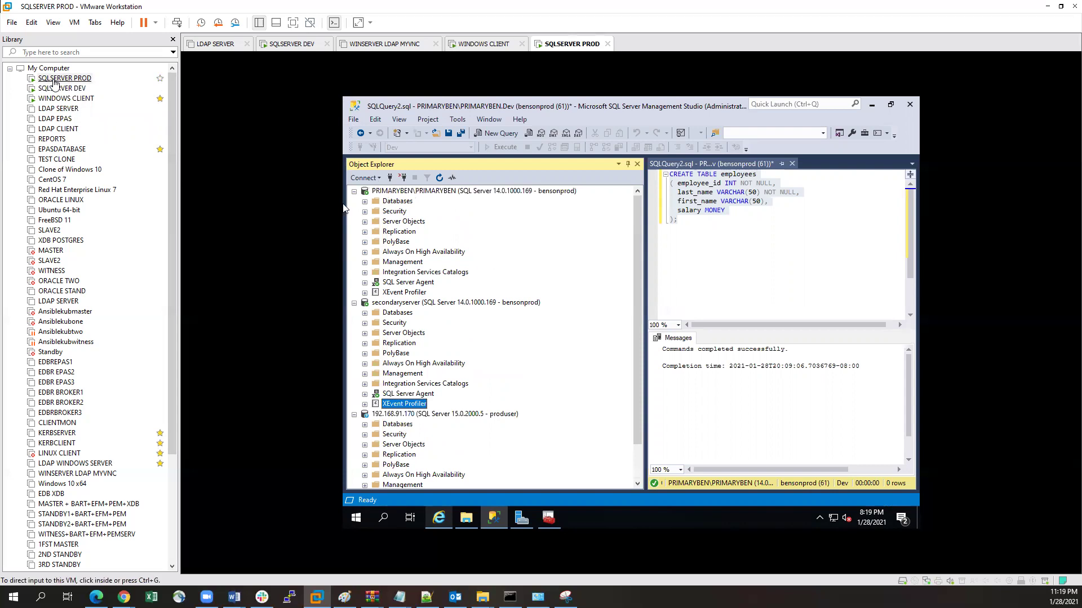
Step: Switch to the SQLSERVER DEV VM and minimize Management Studio to show its desktop
left_click(53, 98)
left_click(51, 89)
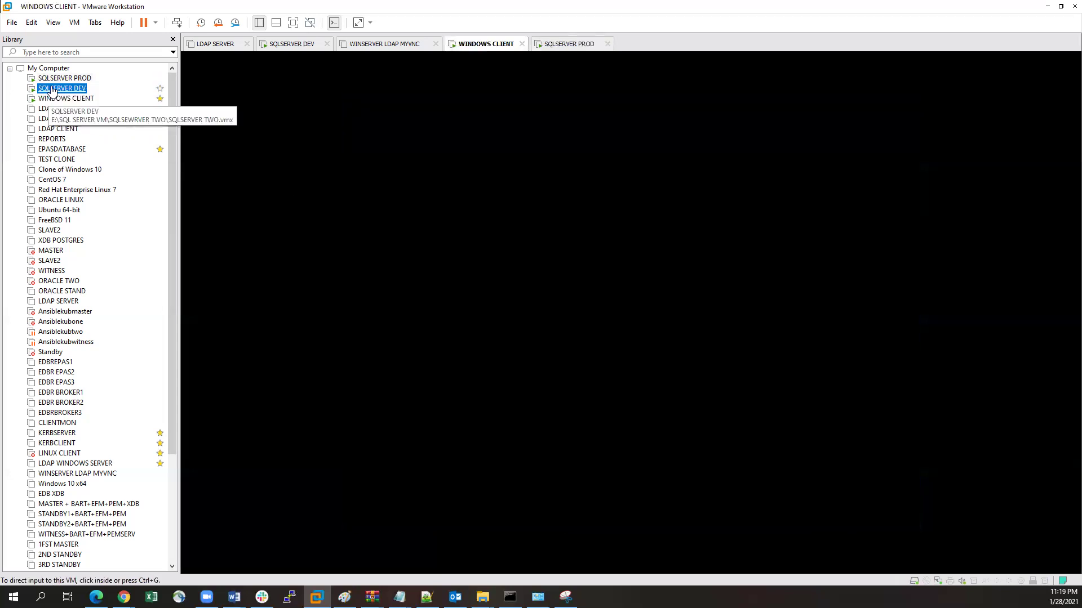
left_click(31, 80)
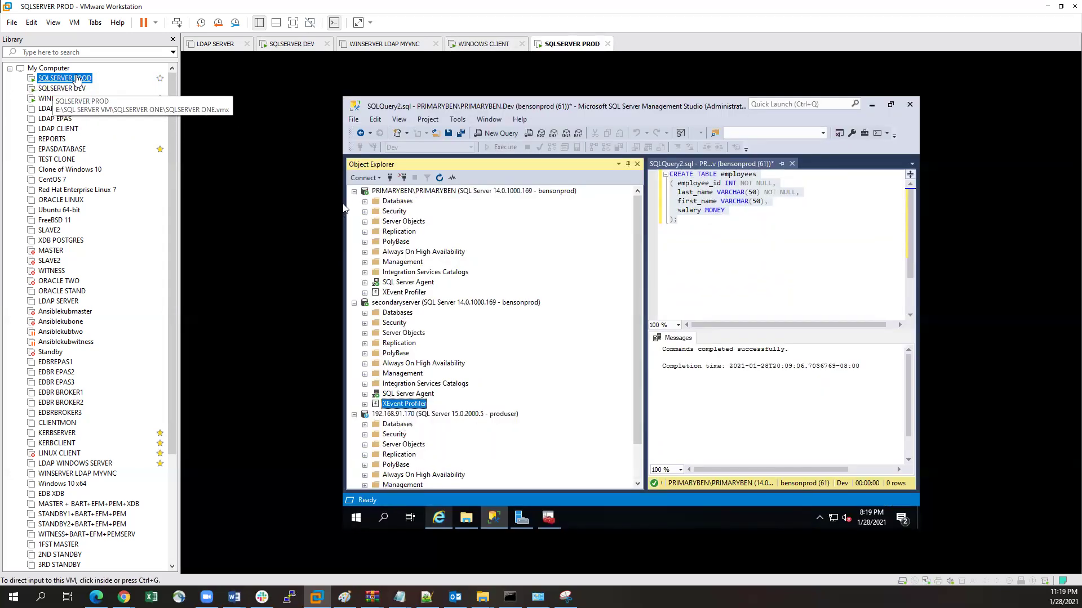
left_click(60, 89)
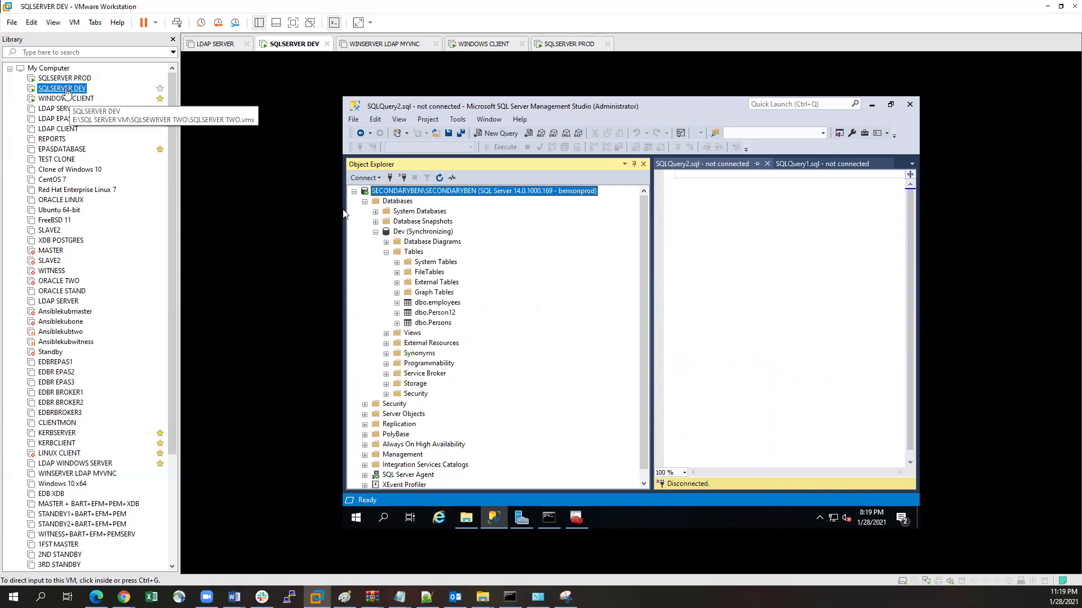
left_click(663, 237)
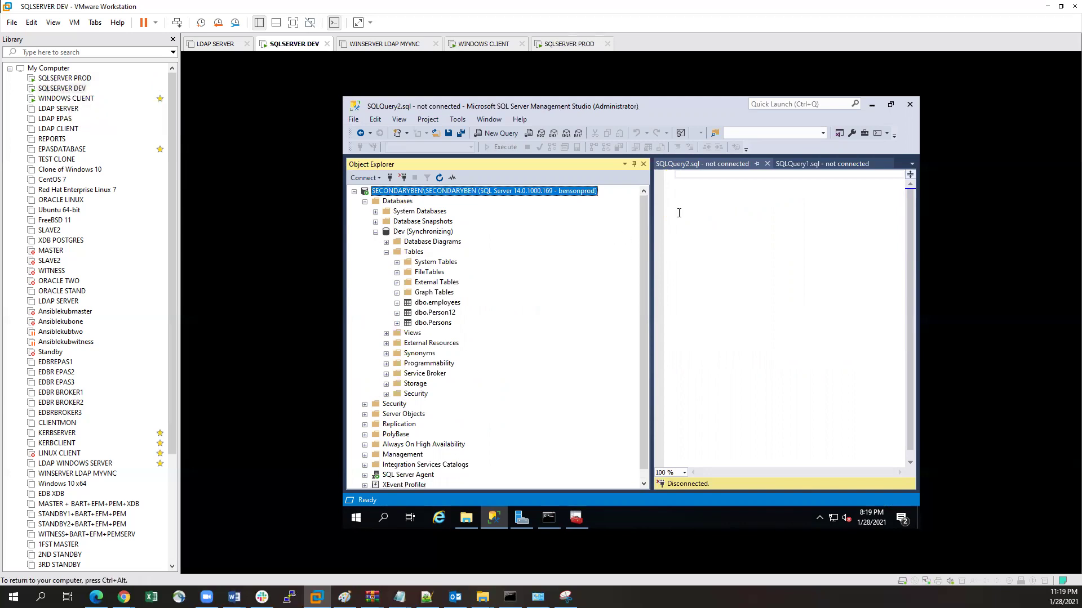
left_click(871, 105)
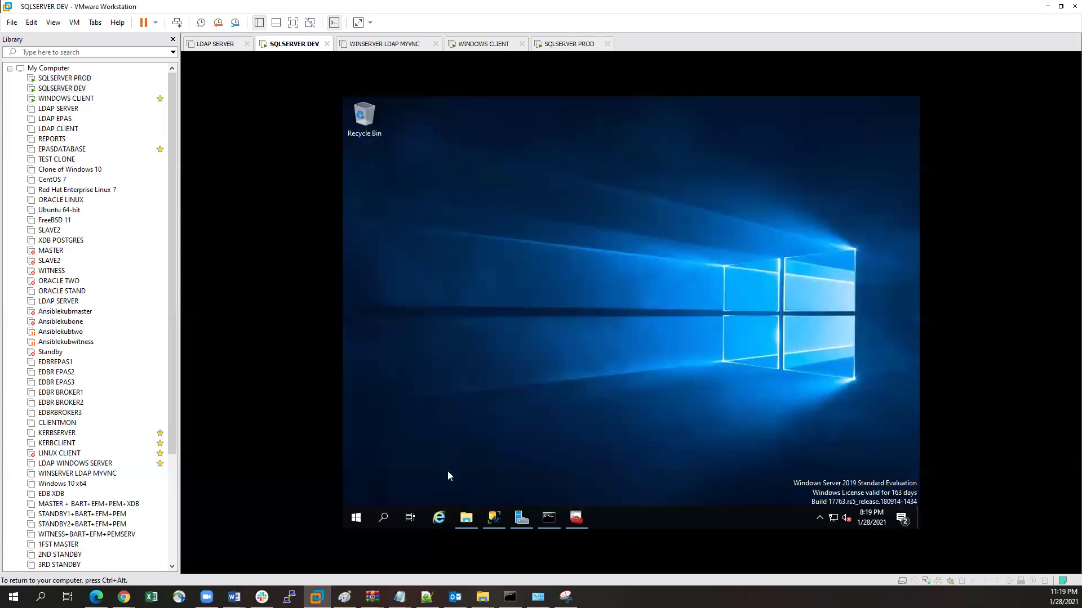
left_click(440, 518)
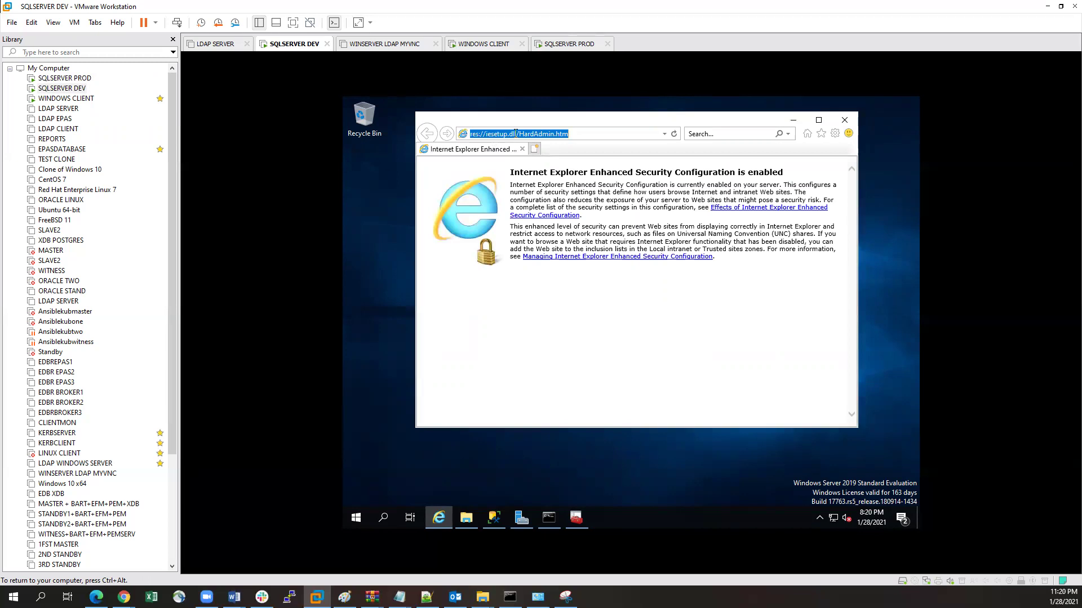
type("google.com/")
key("Return")
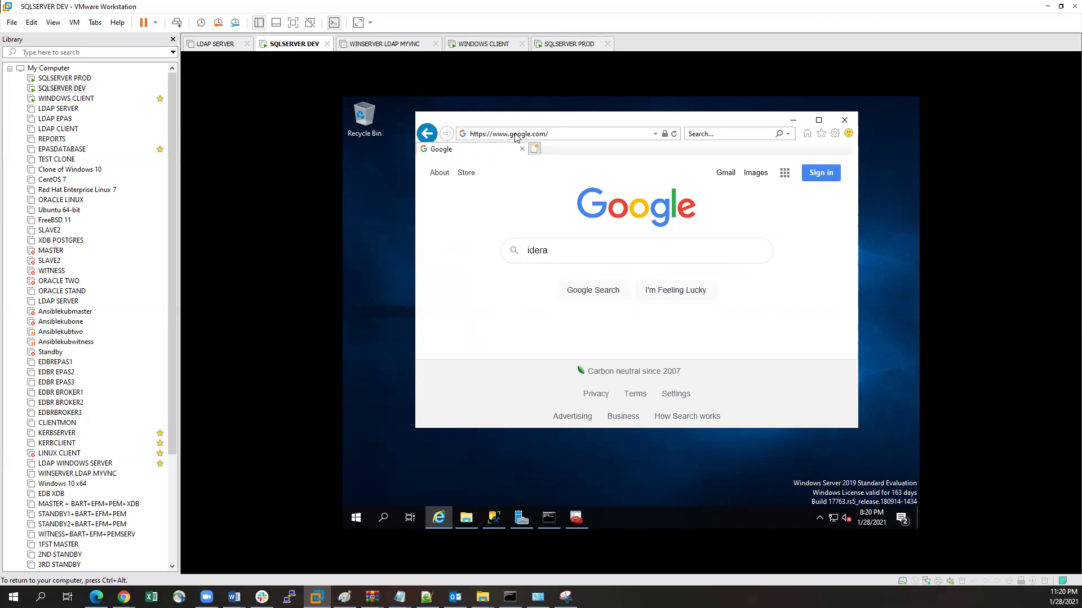
key("Return")
left_click(467, 162)
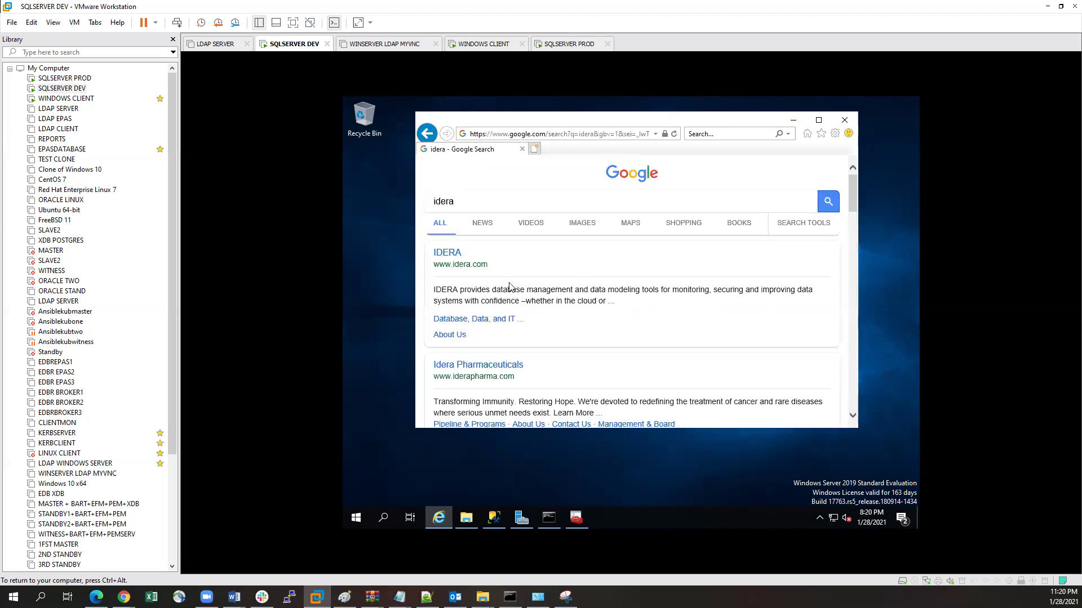
left_click(456, 263)
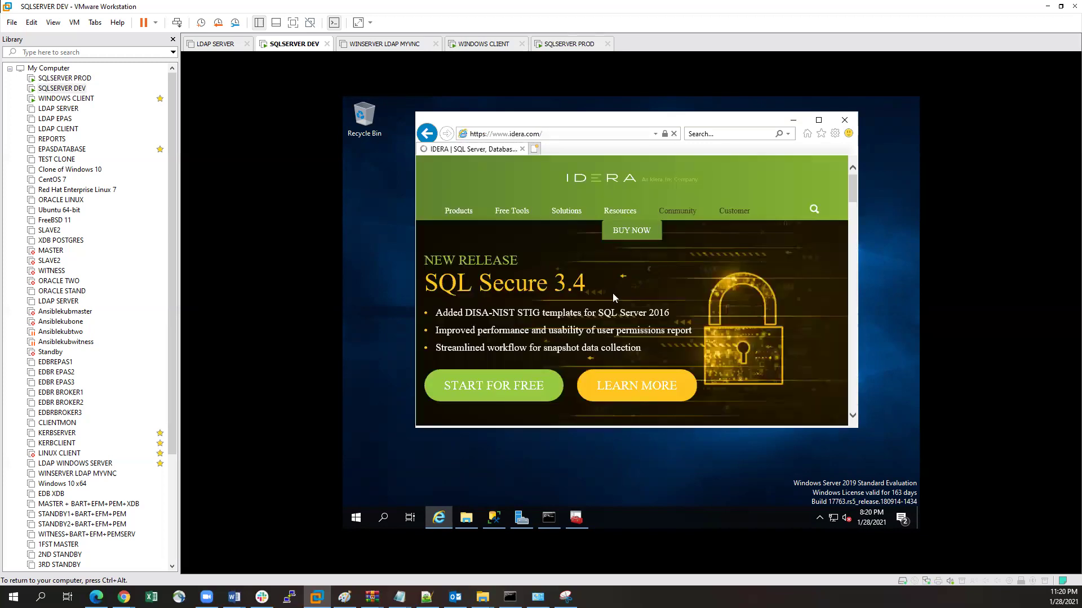
scroll(664, 270, "down", 5)
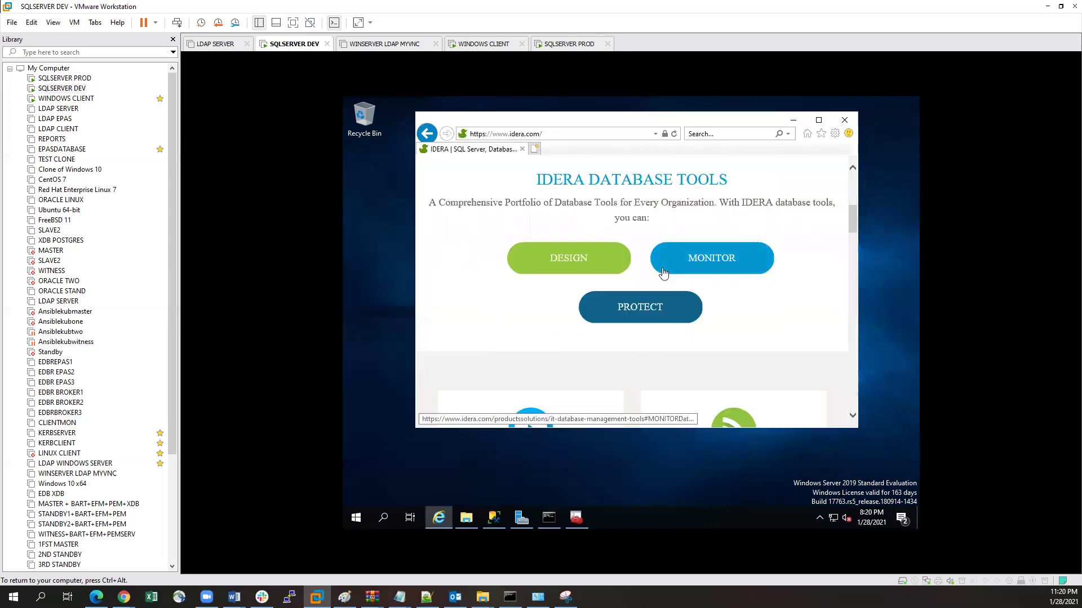
scroll(664, 270, "up", 5)
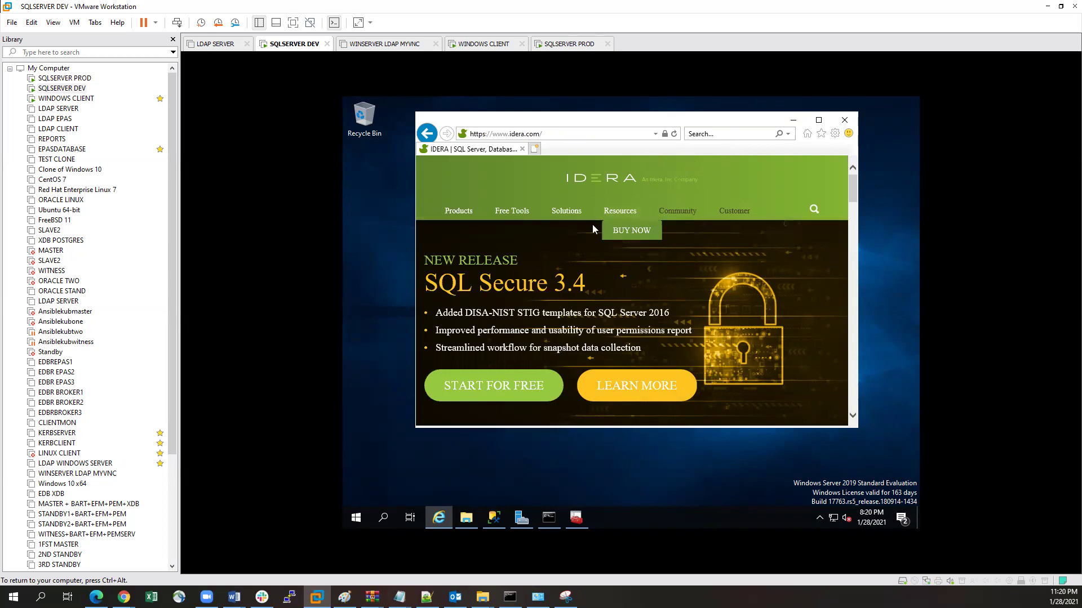
scroll(608, 229, "down", 10)
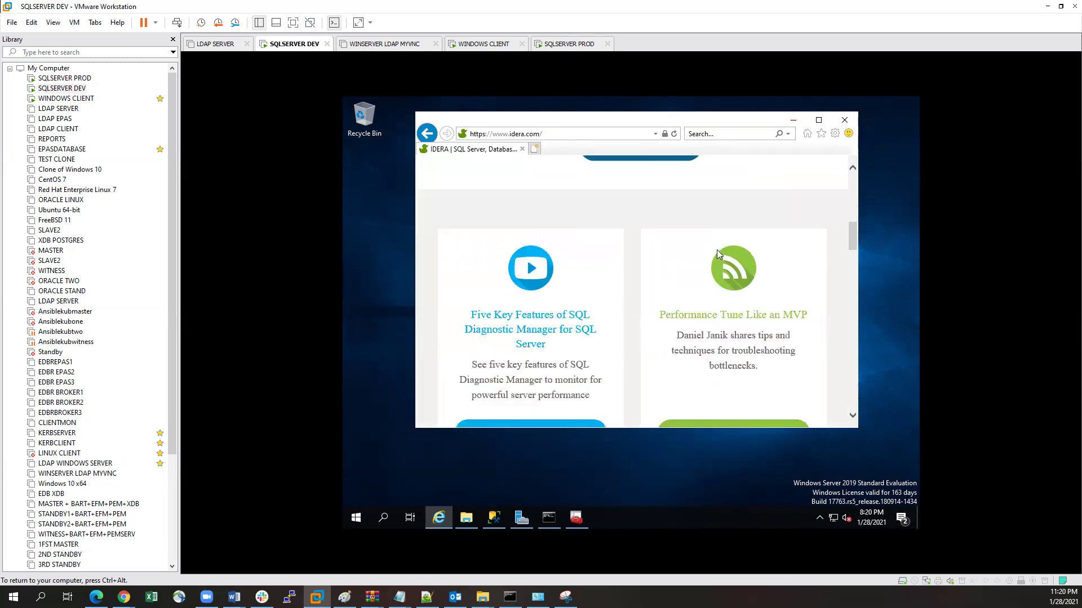
scroll(716, 249, "down", 8)
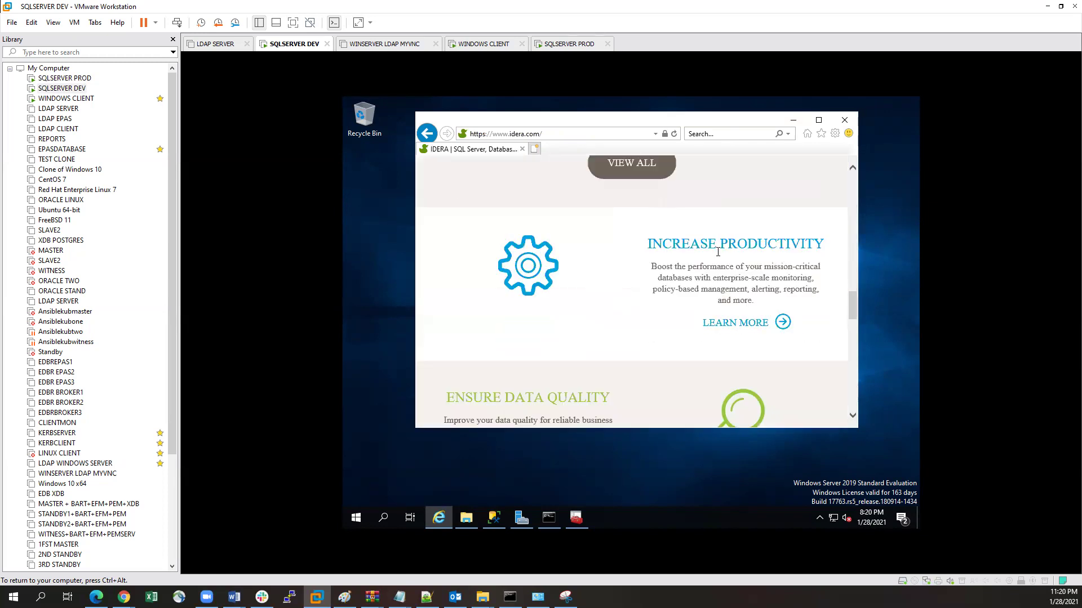
scroll(717, 251, "up", 10)
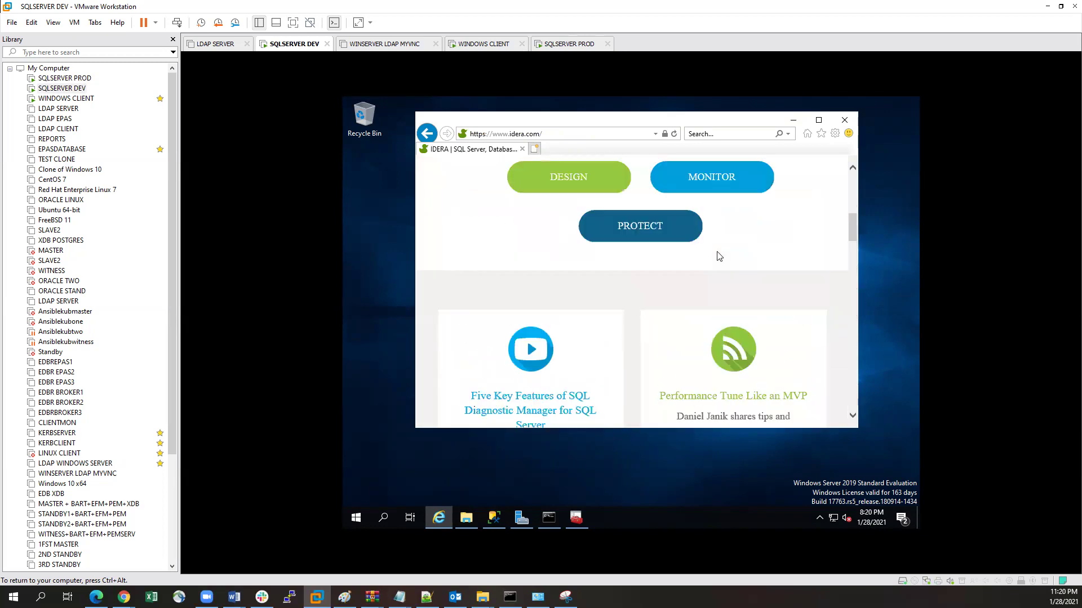
scroll(675, 255, "up", 3)
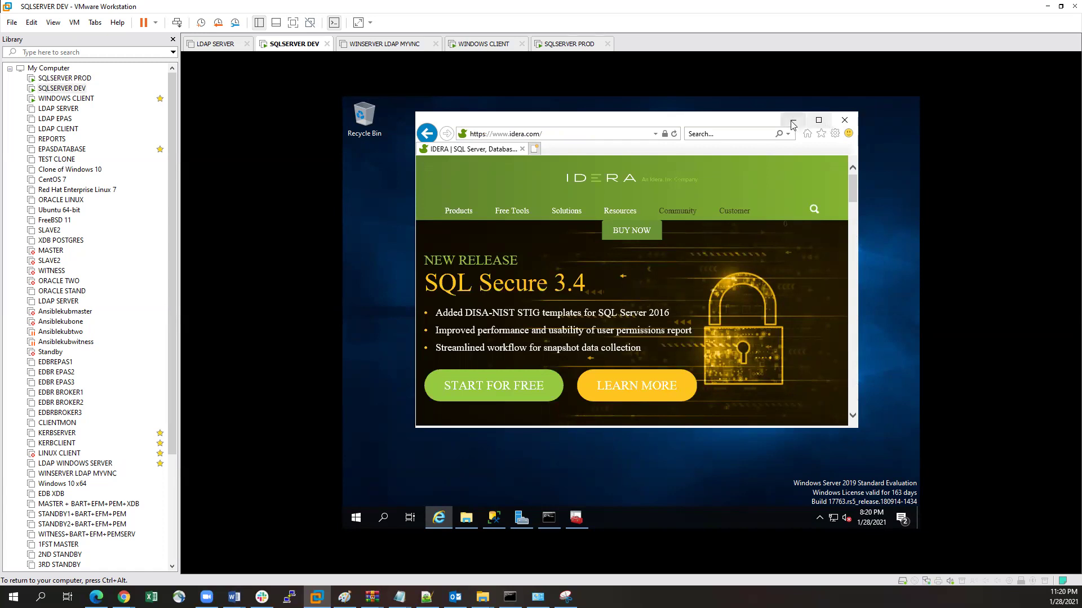
left_click(843, 120)
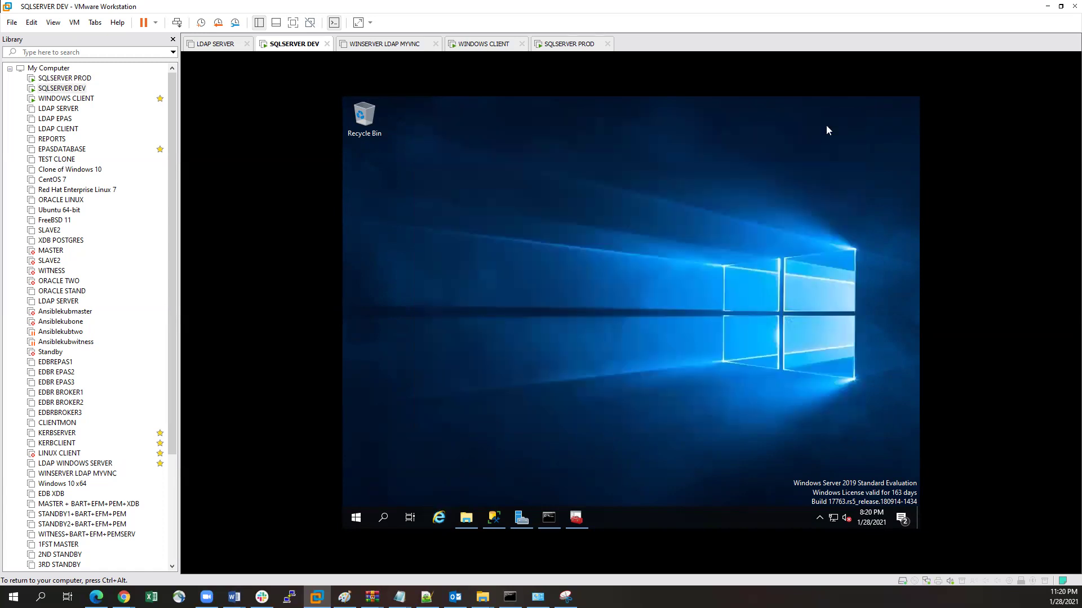
Step: Extract the IderaSQLdmInstallationKit-x64 zip on the E: drive into its suggested folder
left_click(466, 517)
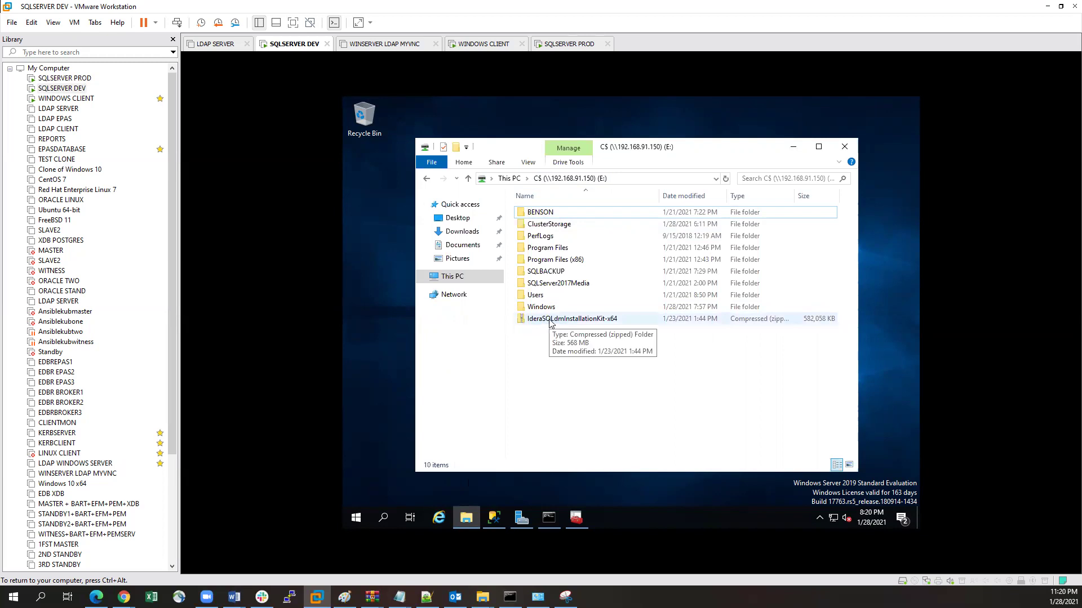
double_click(550, 322)
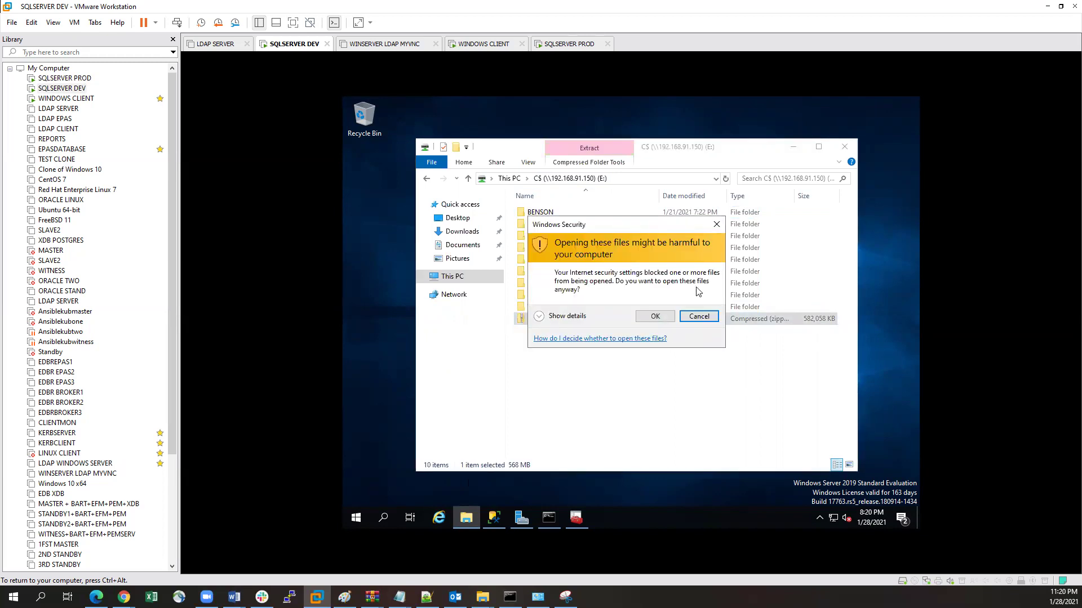
left_click(655, 316)
key("shift+F10")
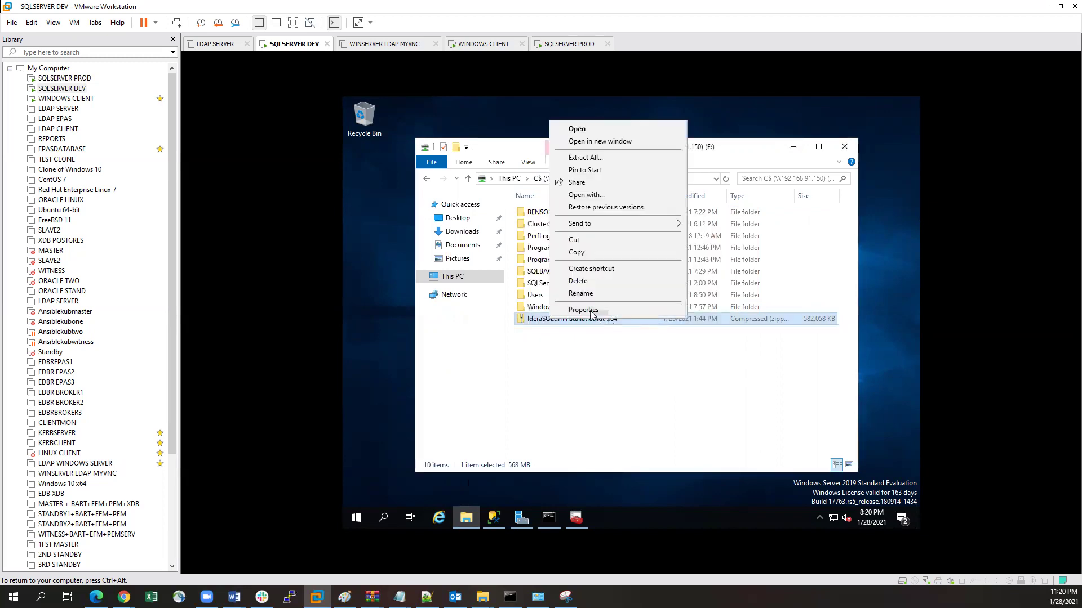
left_click(585, 158)
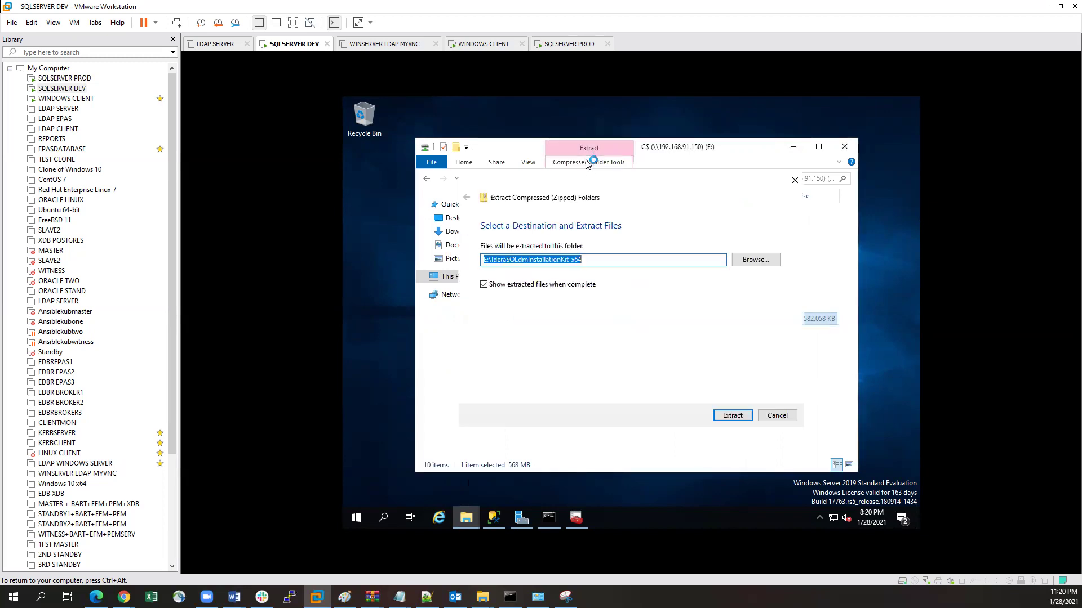
left_click(717, 414)
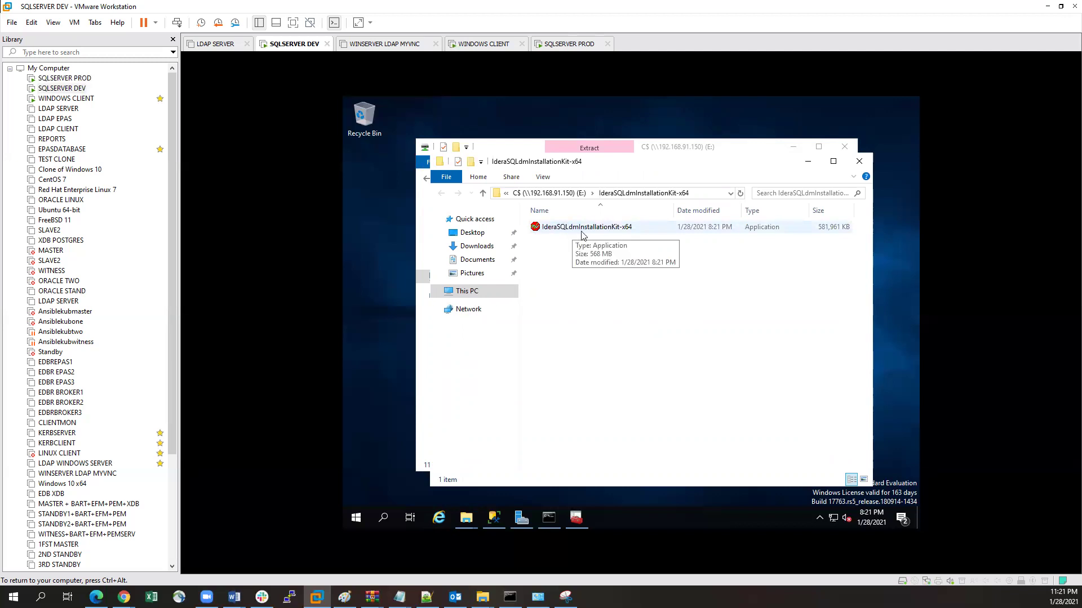
Step: Run the IderaSQLdmInstallationKit-x64 kit, unzipping into the newly created default folder
left_click(57, 89)
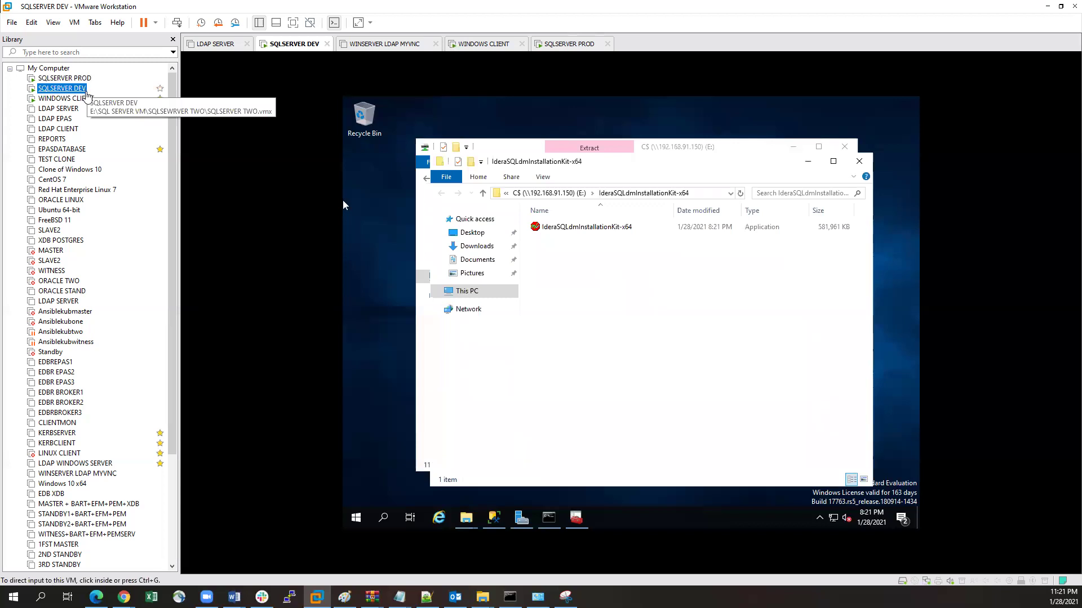
double_click(573, 228)
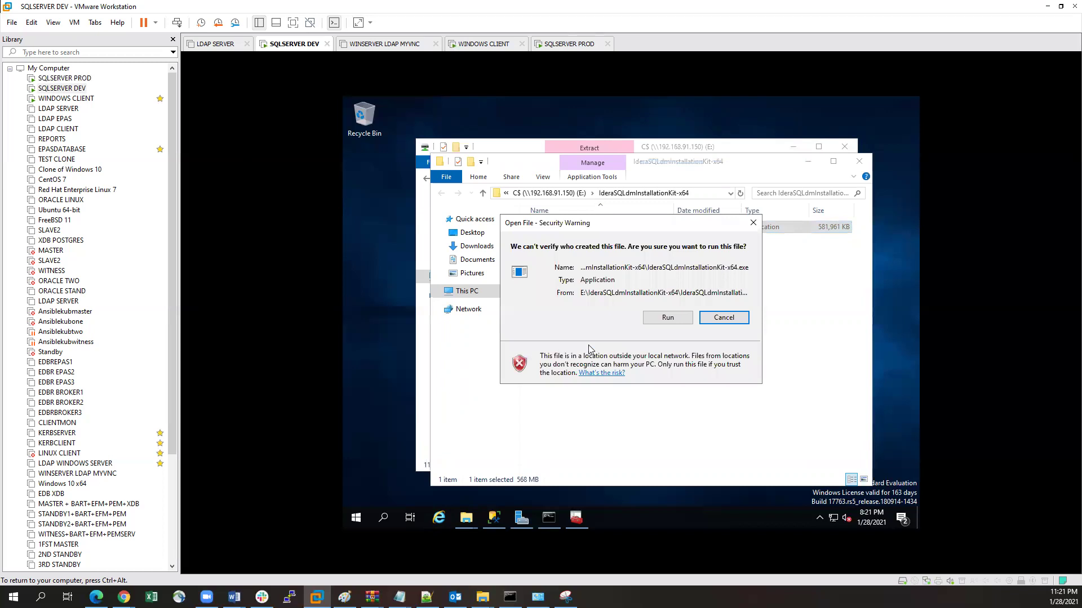
left_click(662, 317)
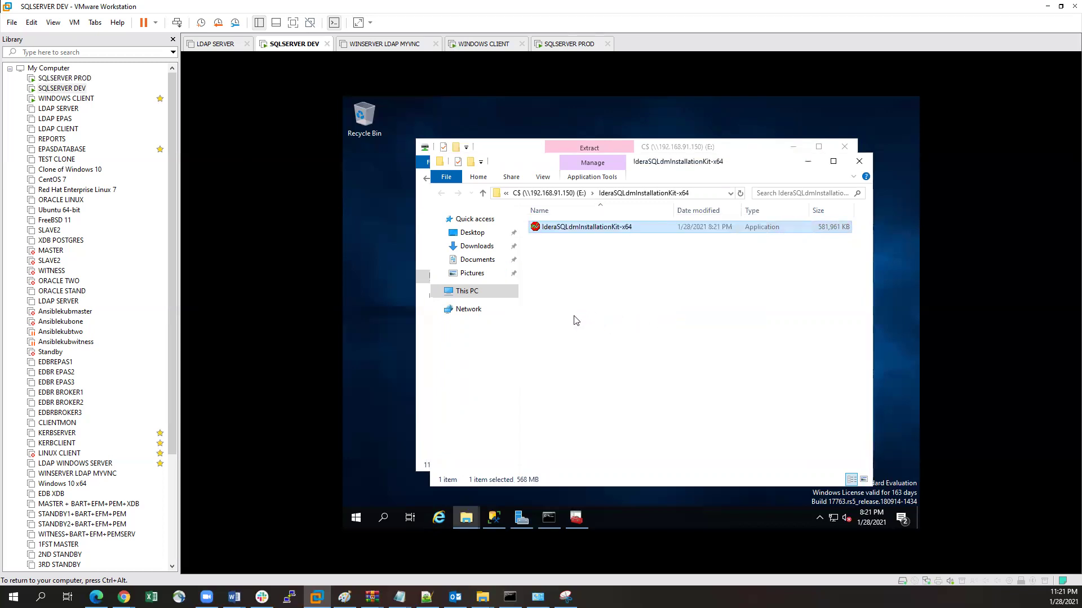
left_click(643, 337)
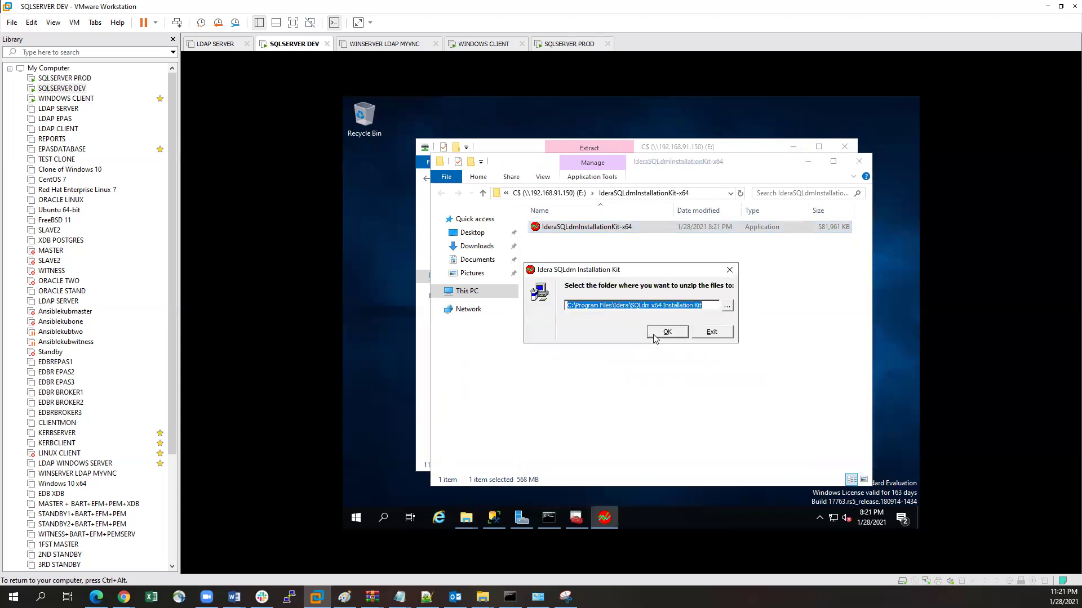
left_click(653, 334)
left_click(652, 334)
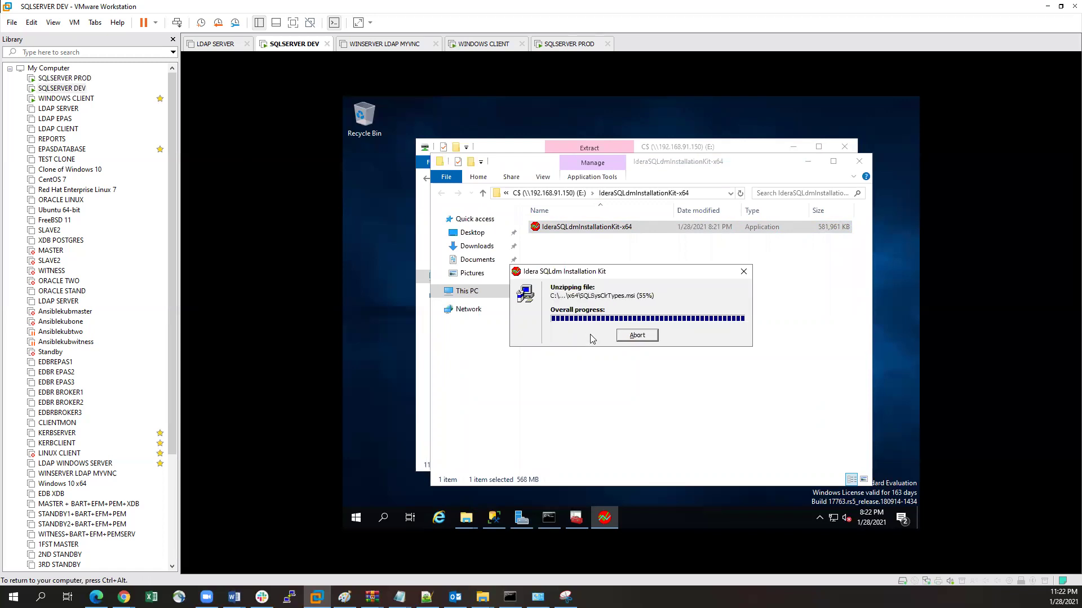
left_click(693, 333)
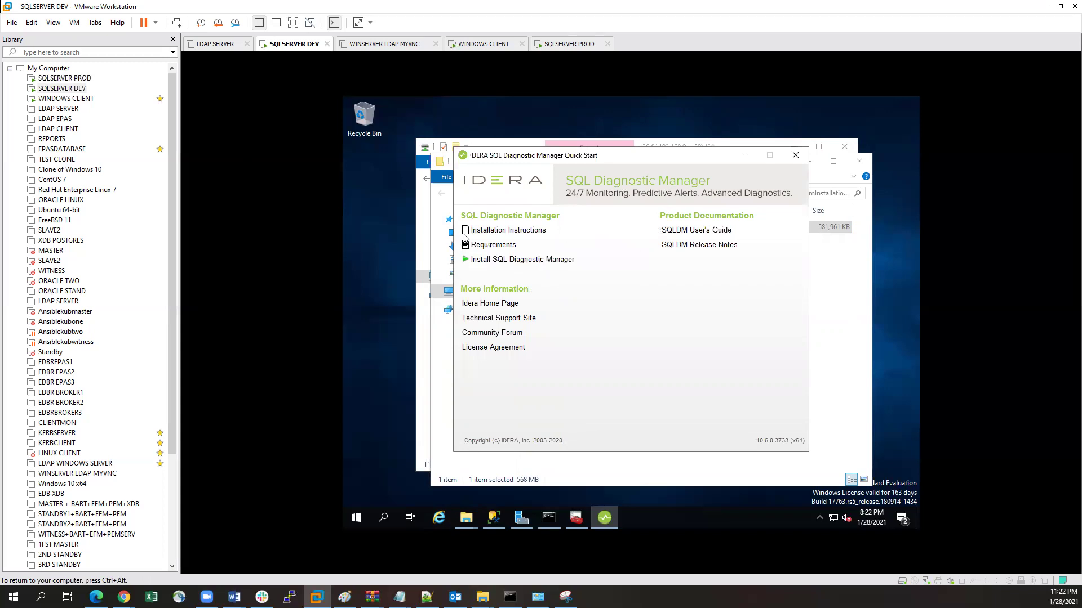
left_click(498, 235)
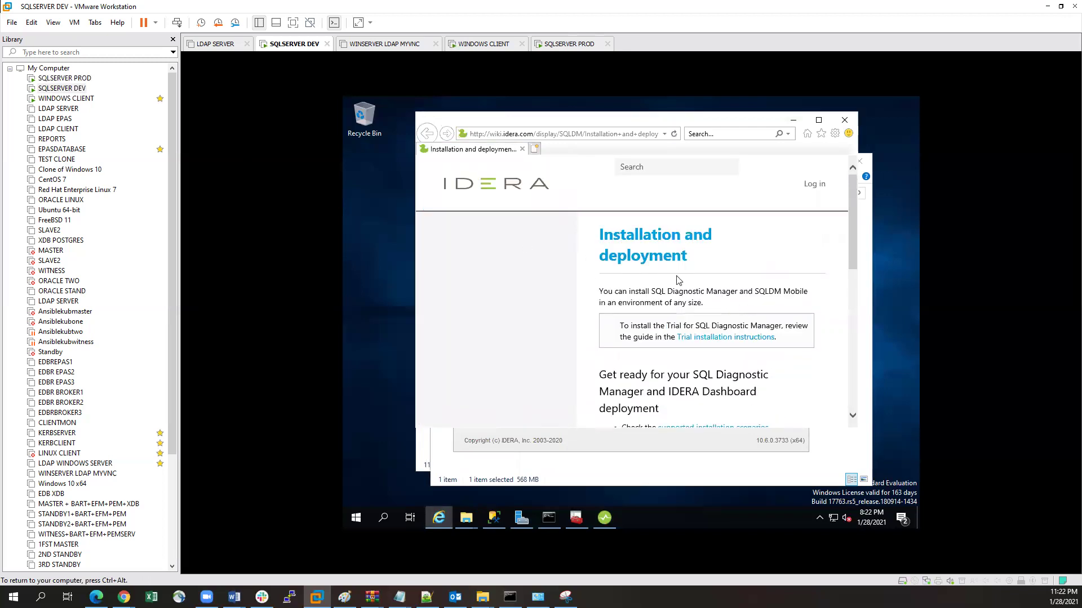
scroll(680, 285, "down", 5)
scroll(680, 285, "down", 2)
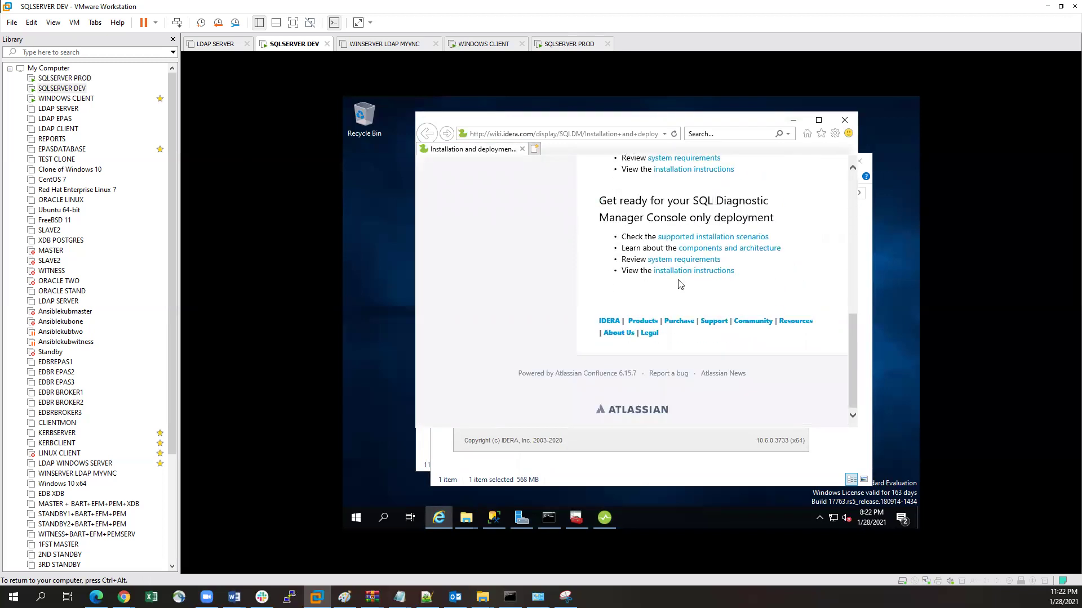
scroll(680, 285, "up", 3)
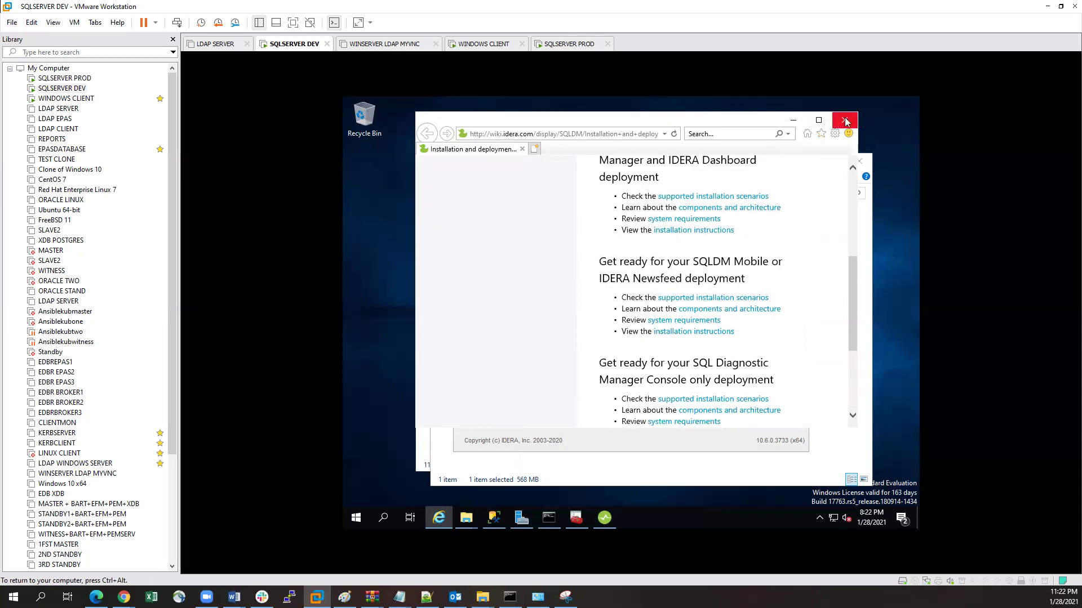
left_click(845, 121)
left_click(484, 246)
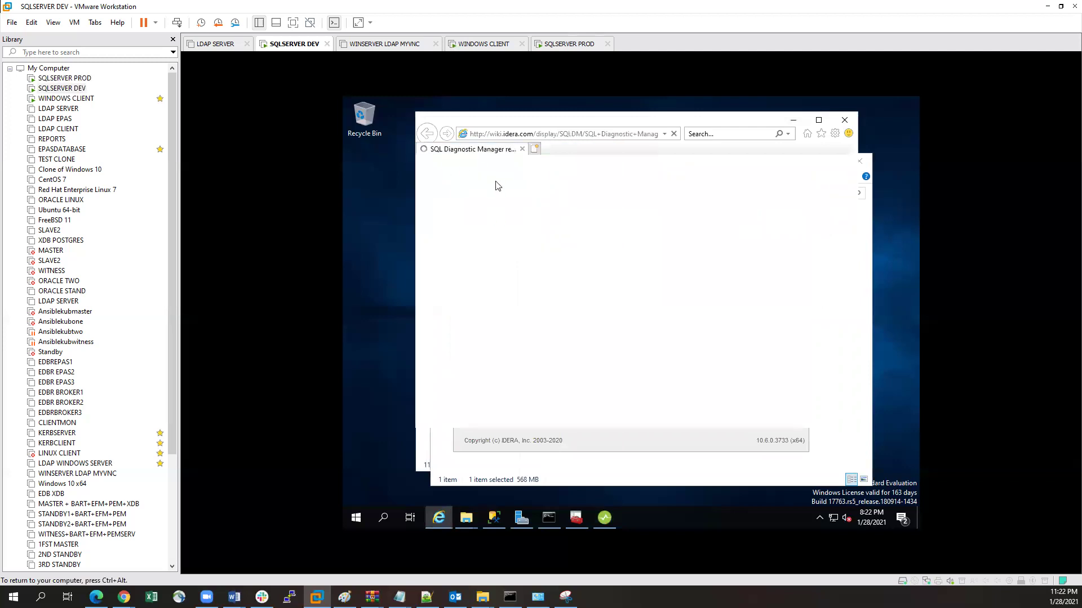
scroll(680, 302, "down", 2)
scroll(680, 303, "down", 4)
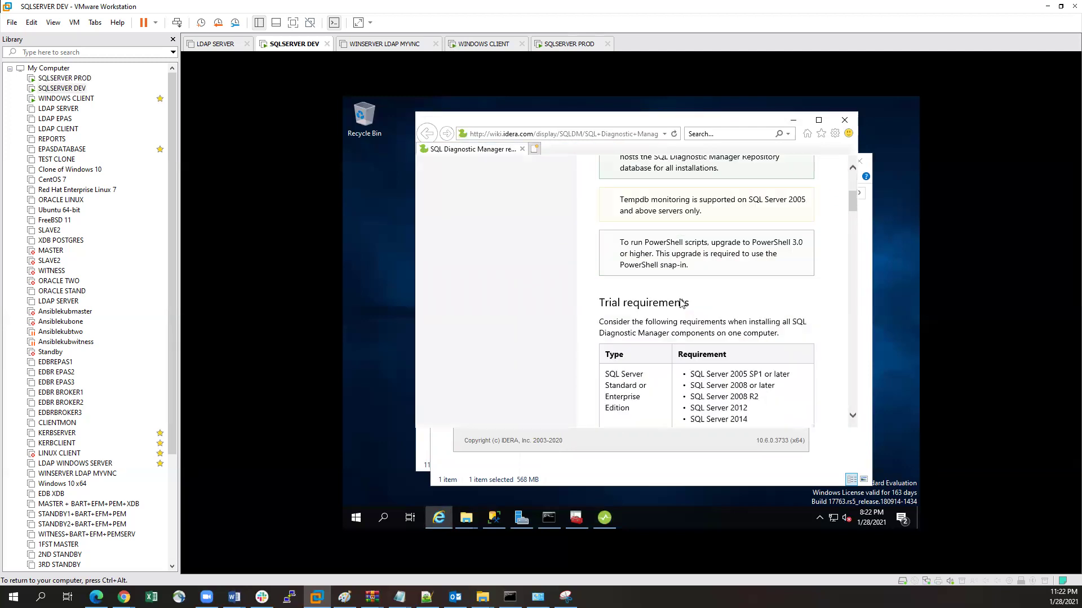
scroll(680, 302, "up", 2)
scroll(680, 303, "down", 3)
scroll(680, 303, "down", 5)
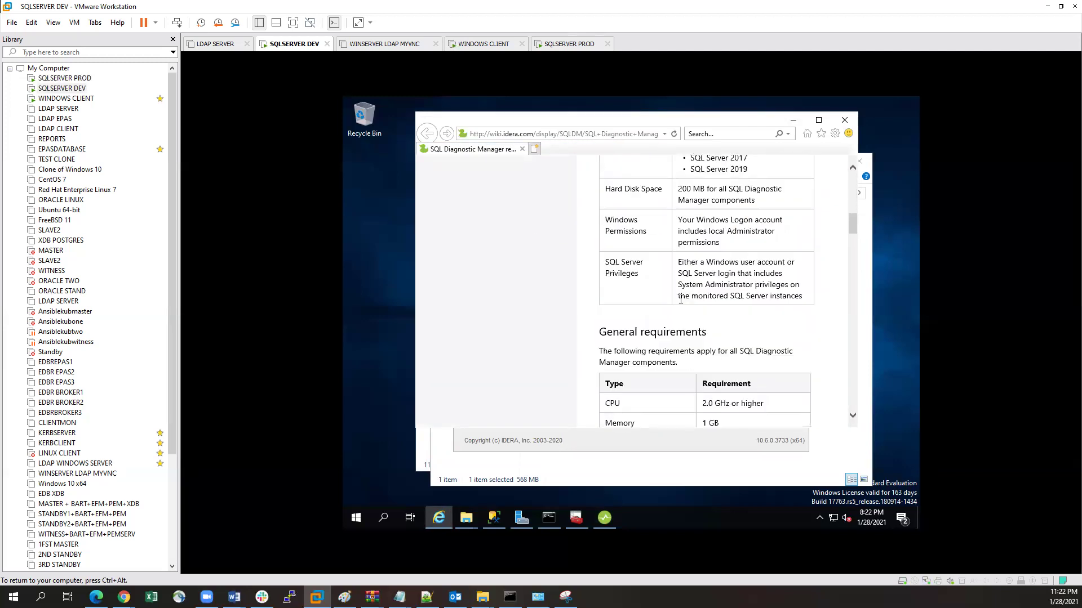
scroll(681, 310, "down", 3)
scroll(681, 310, "down", 5)
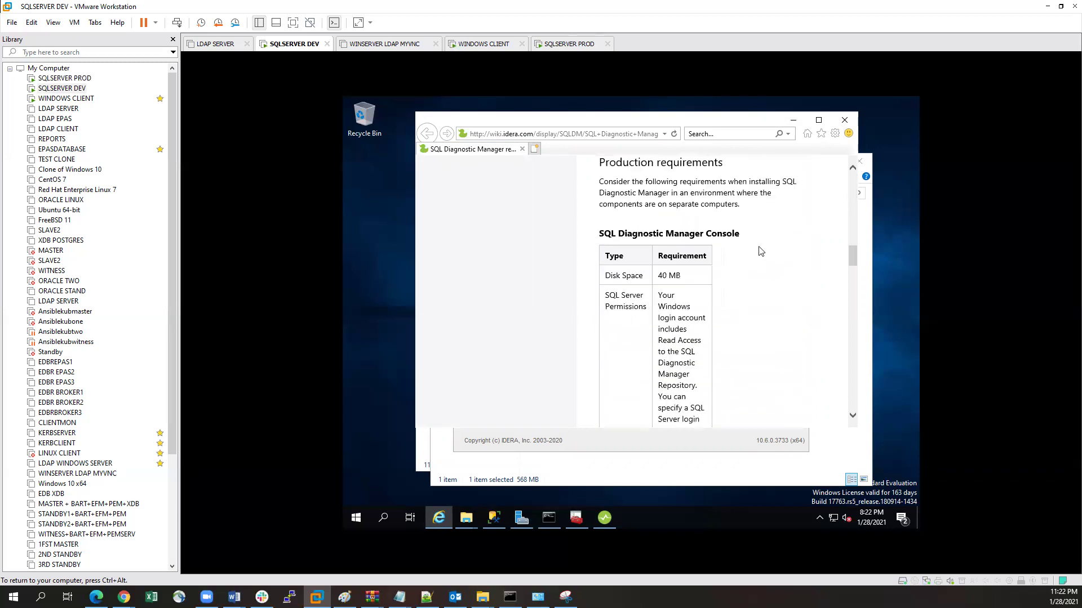
left_click(845, 121)
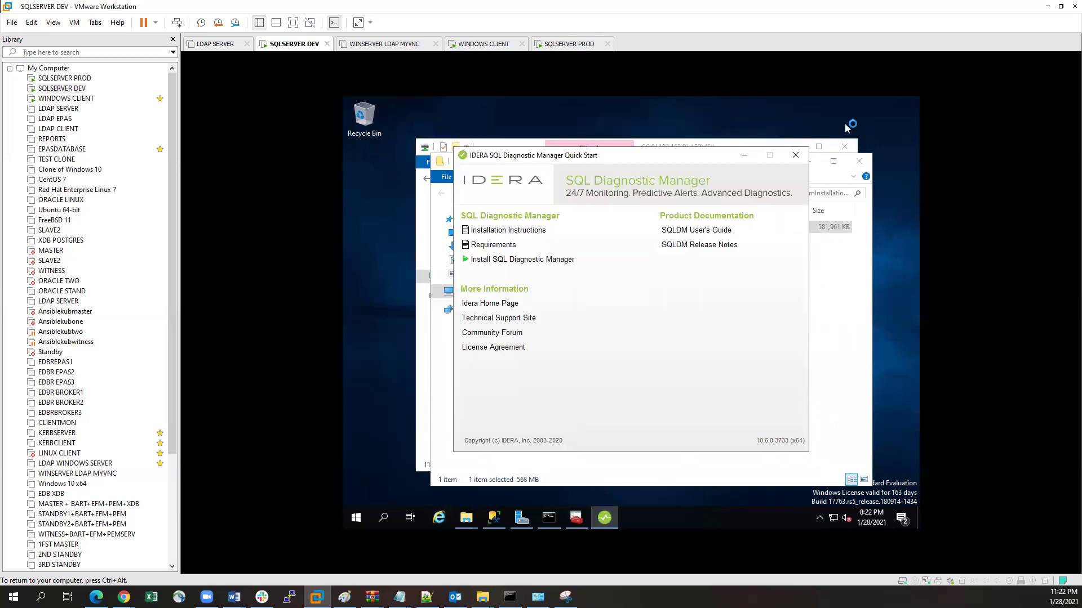
Step: Start Install SQL Diagnostic Manager, accept the license, and keep both Console and Services components
left_click(504, 264)
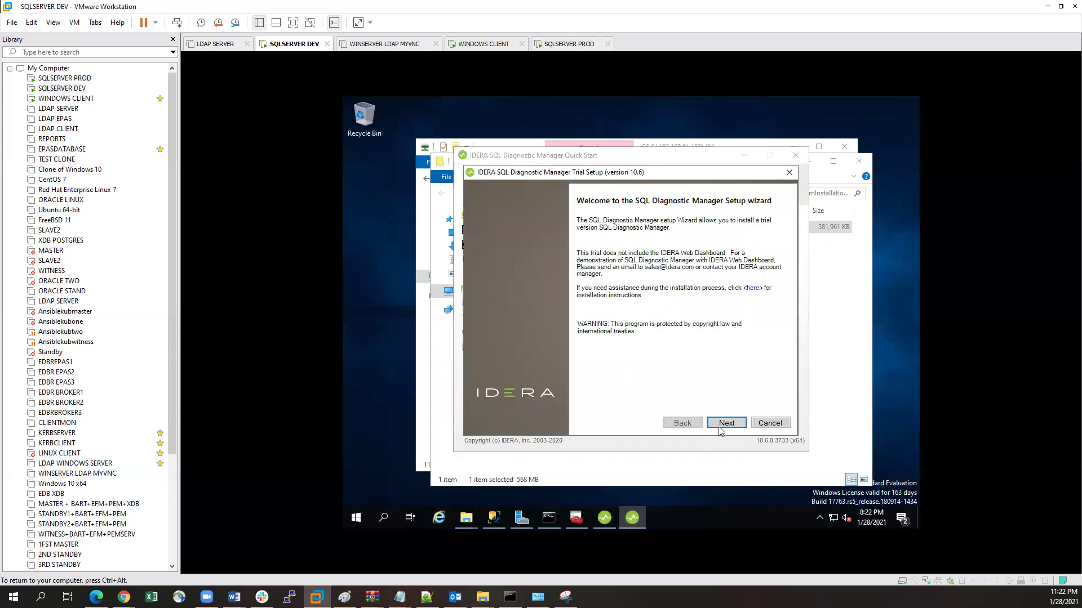
left_click(726, 423)
left_click(581, 373)
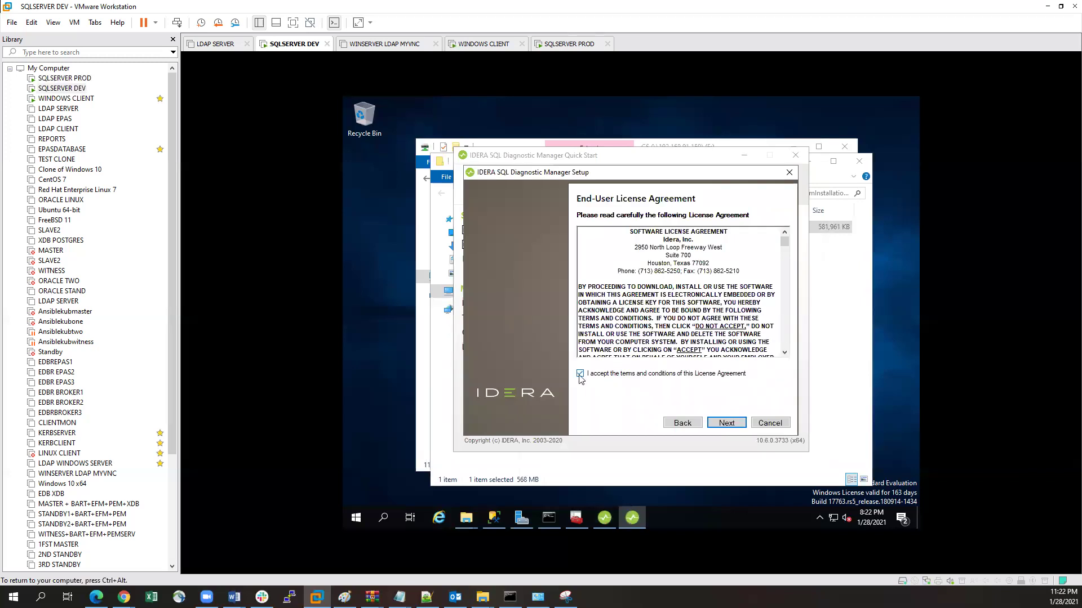
left_click(725, 426)
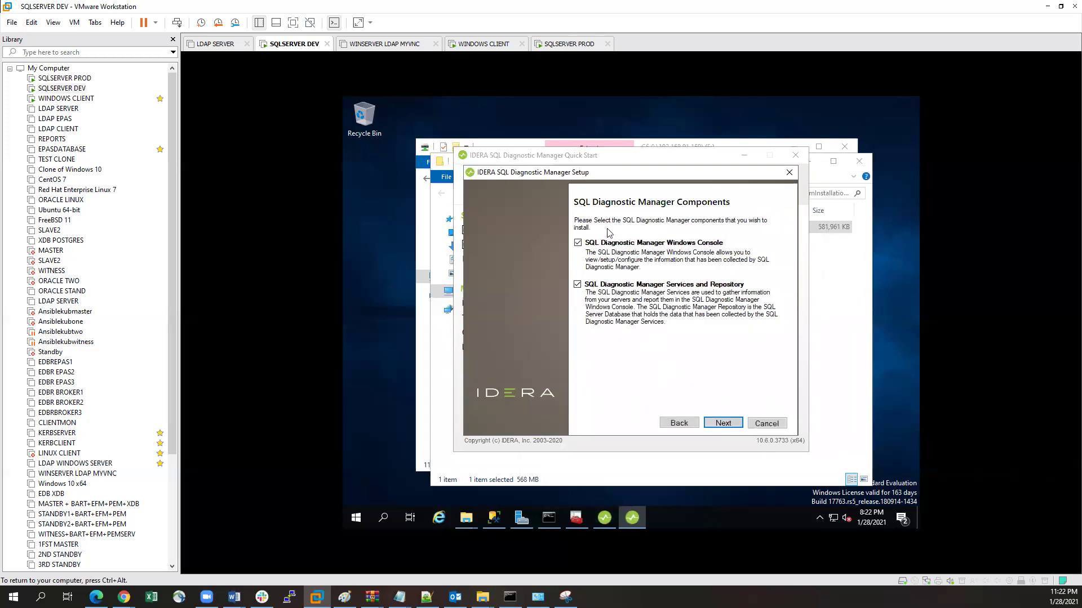
left_click(724, 428)
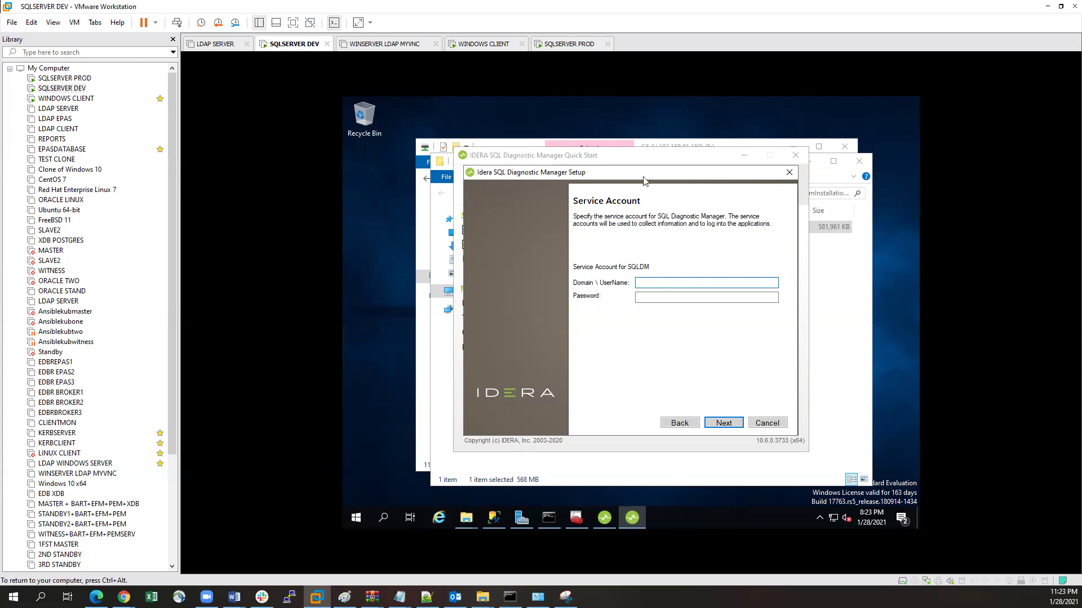
Step: Move the setup window aside and bring SQL Server Management Studio to the front
left_click_drag(658, 179, 659, 184)
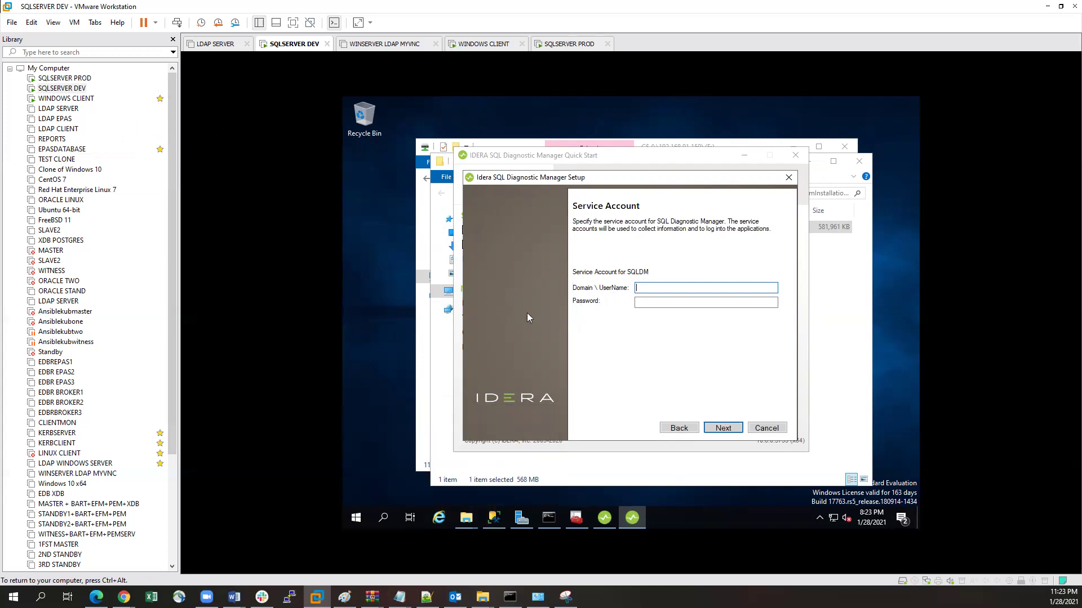
left_click(494, 518)
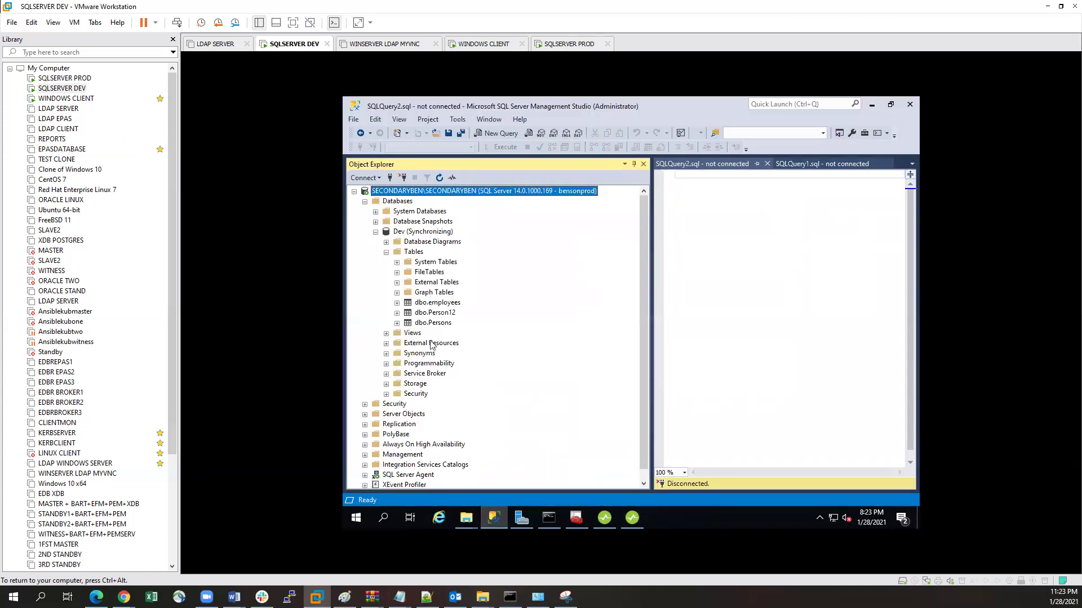
Step: Refresh Object Explorer so Databases shows System Databases, Database Snapshots and Dev
left_click(365, 201)
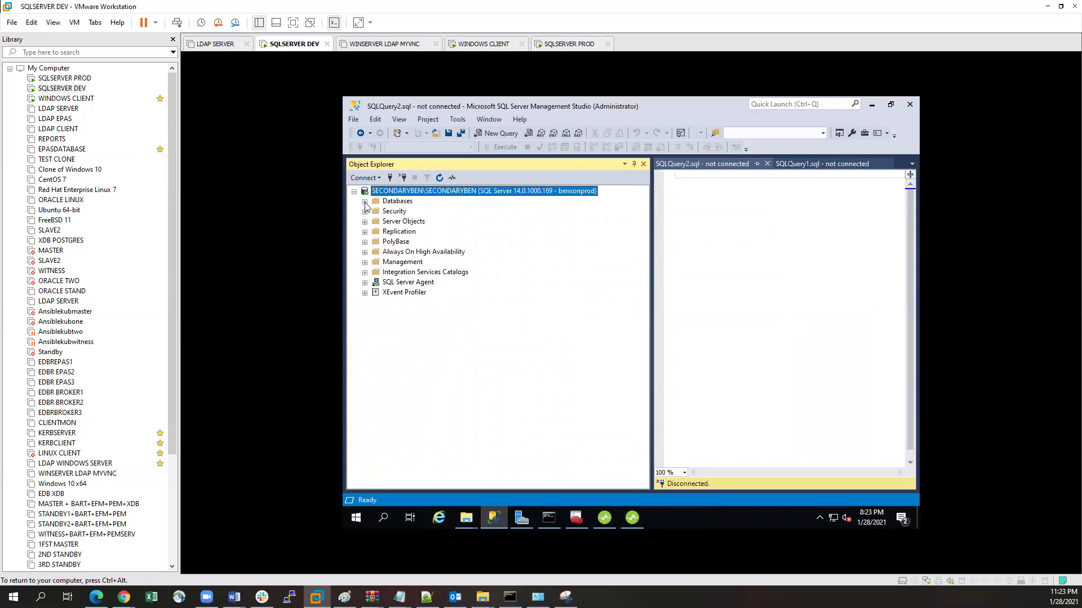
left_click(365, 202)
left_click(440, 178)
left_click(364, 201)
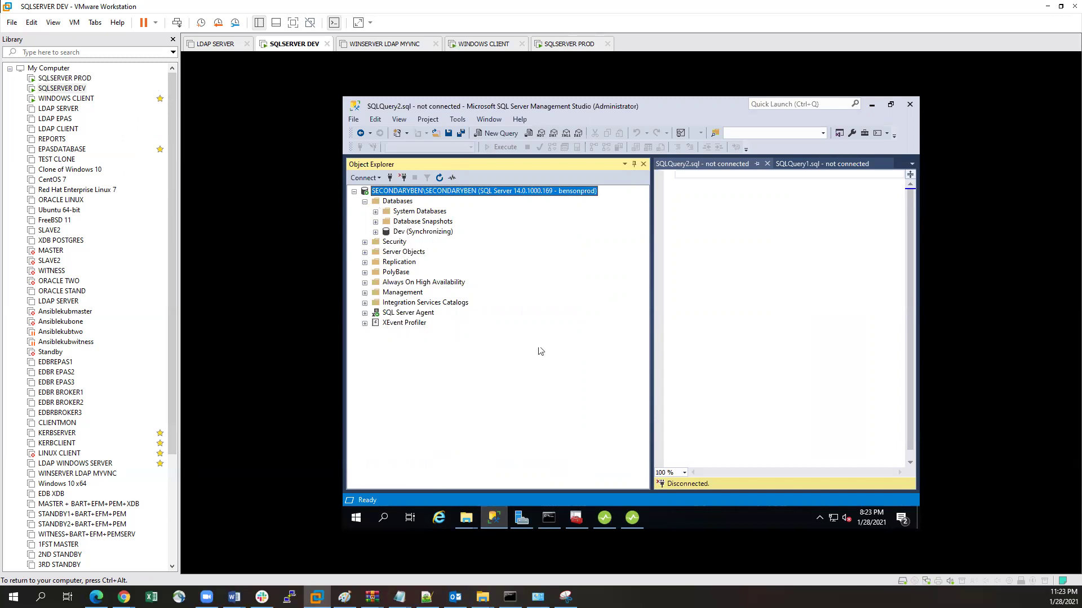
left_click(871, 104)
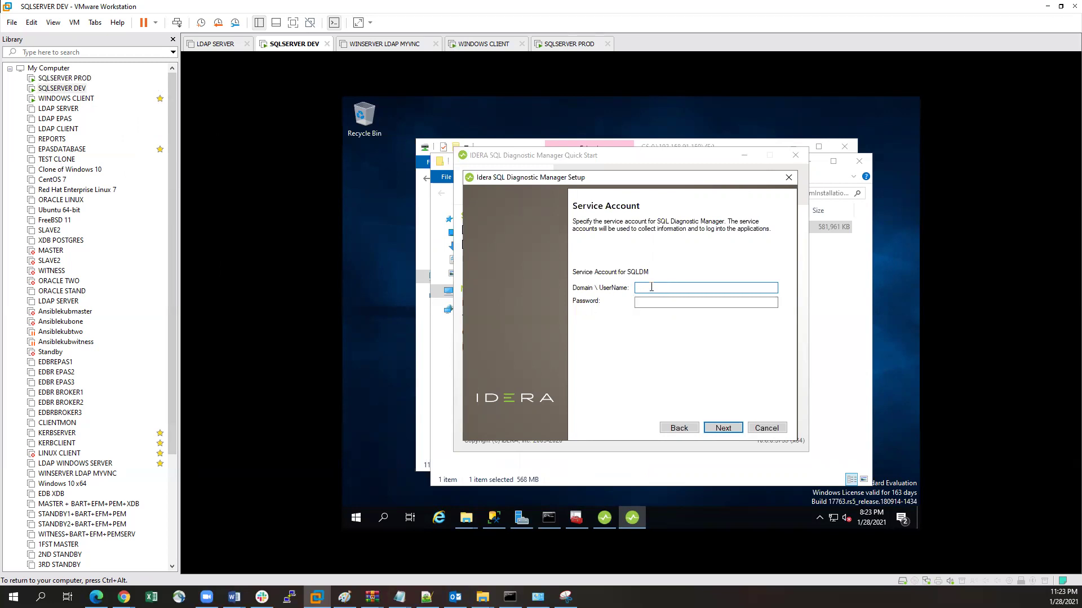
left_click(501, 515)
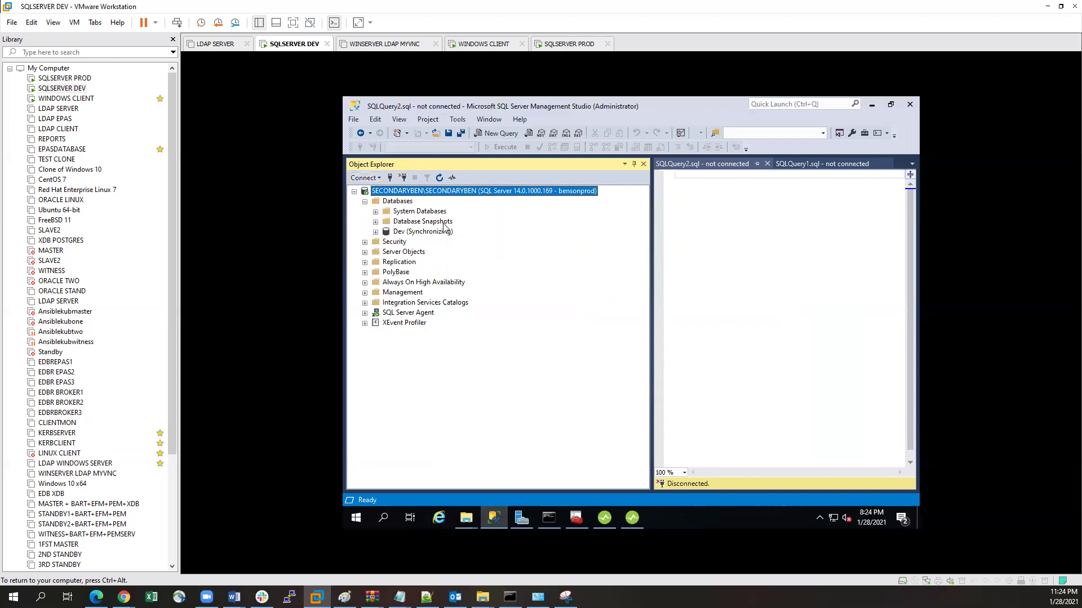
Step: Read the Windows administrator login from a Database Engine connection, then return to the setup wizard
left_click(369, 178)
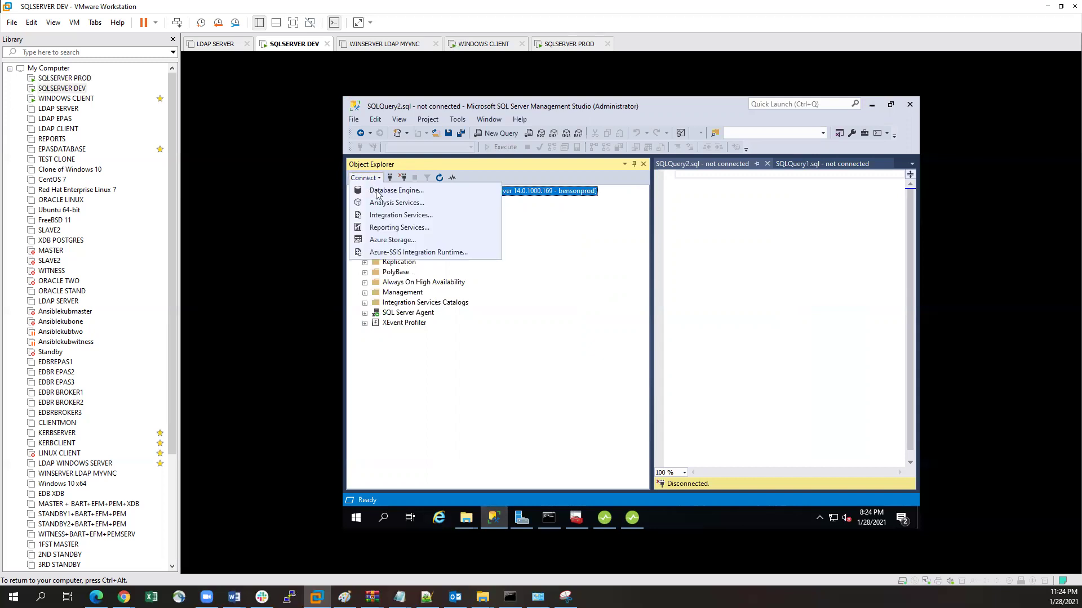
left_click(377, 193)
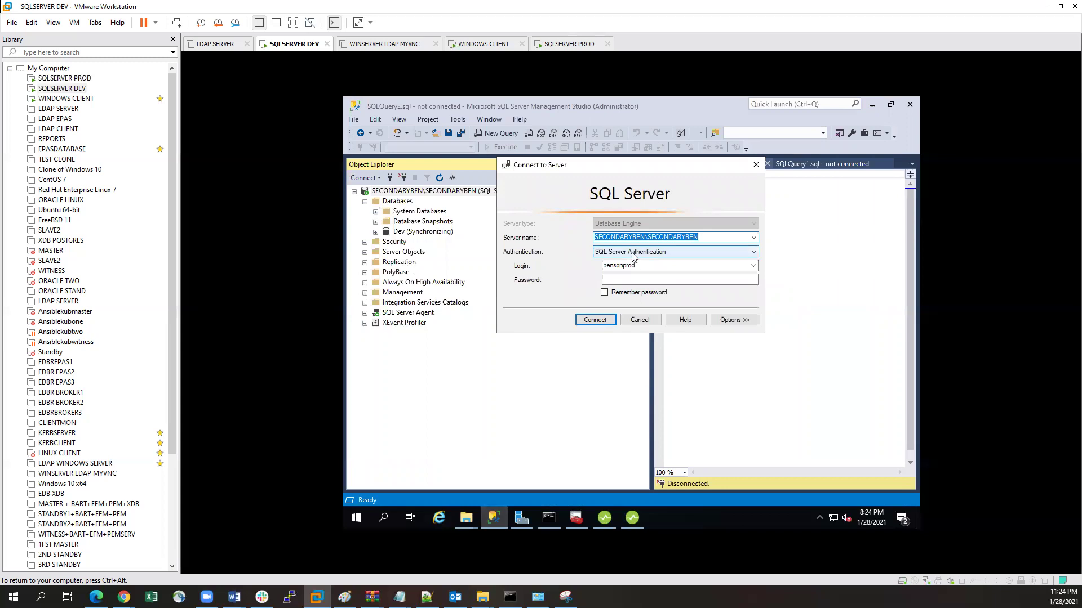
left_click(639, 252)
left_click(639, 264)
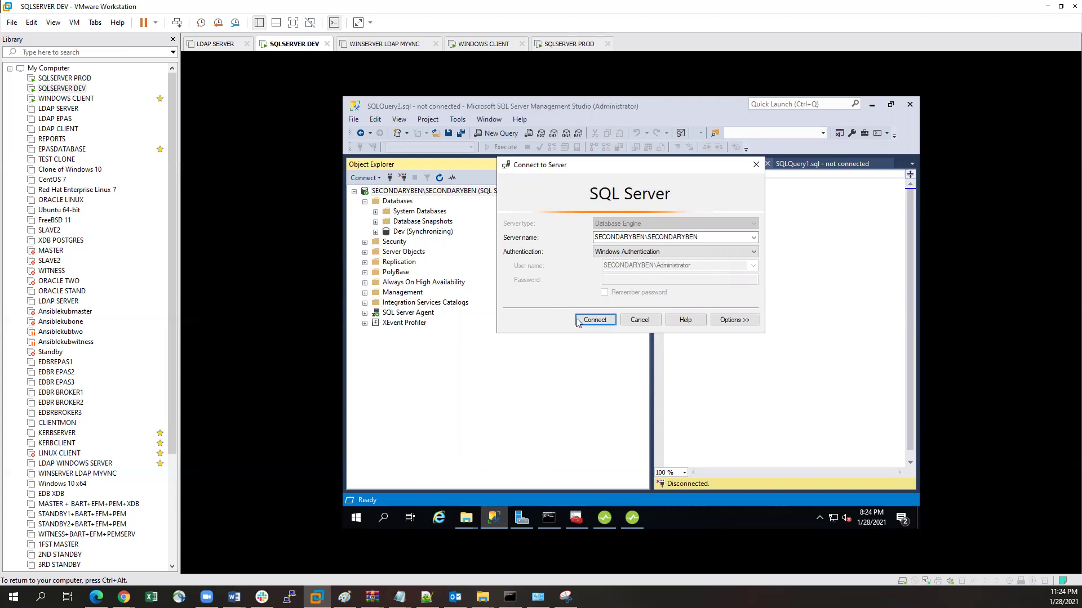
mouse_move(634, 524)
left_click(641, 460)
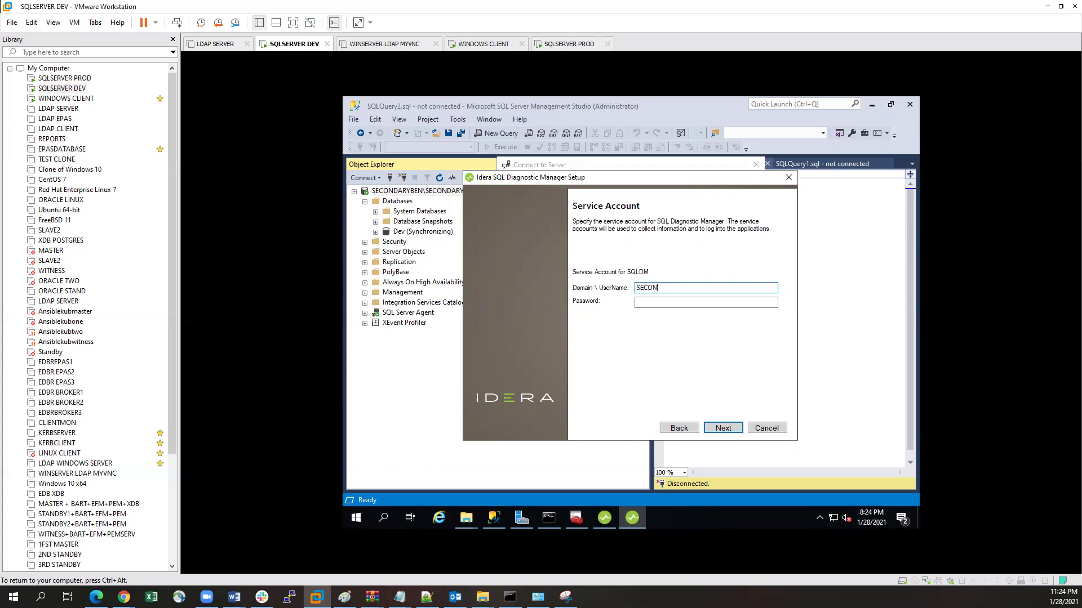
Step: Enter the administrator's domain\user name and password as the service account and continue
type("EN")
key("BackSpace")
key("BackSpace")
key("BackSpace")
mouse_move(489, 523)
left_click(665, 302)
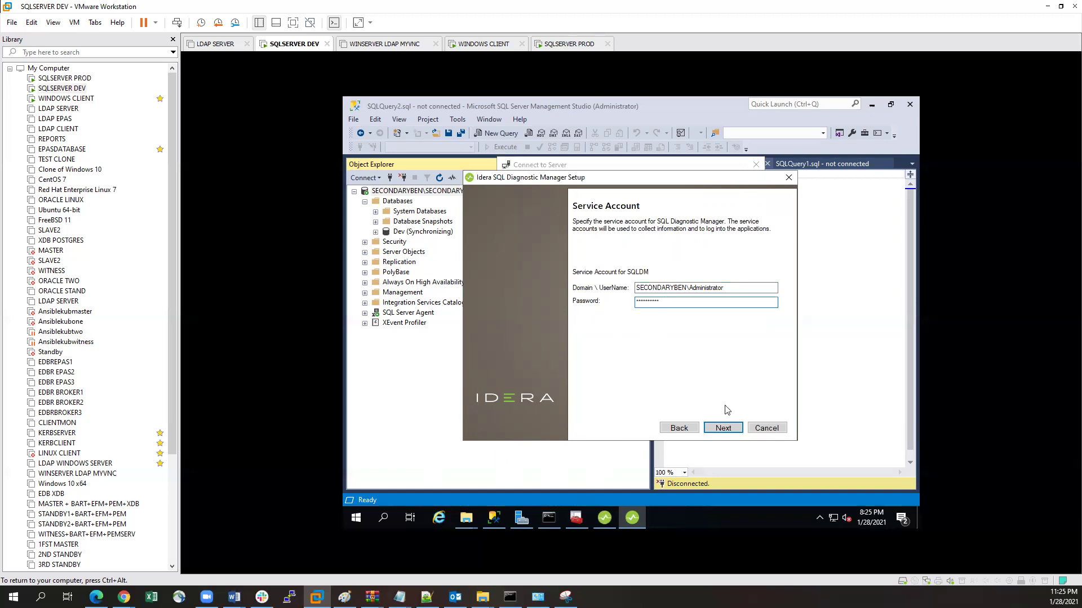
left_click(723, 428)
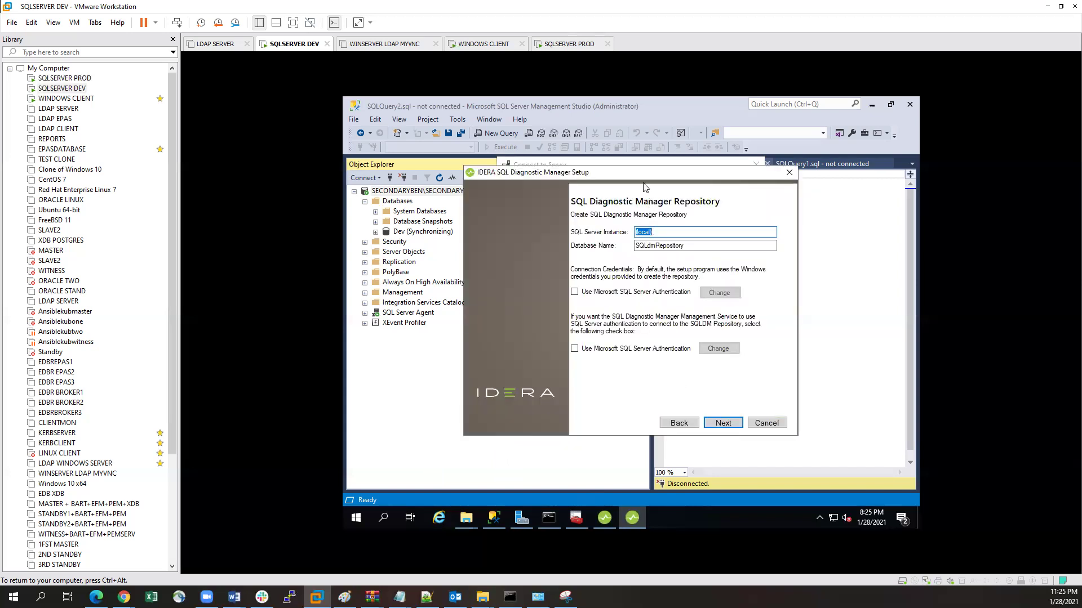
Step: Keep the (local) instance and SQLdmRepository database name for the repository and continue
mouse_move(641, 178)
left_mouse_down()
mouse_move(661, 201)
mouse_move(635, 189)
left_mouse_up()
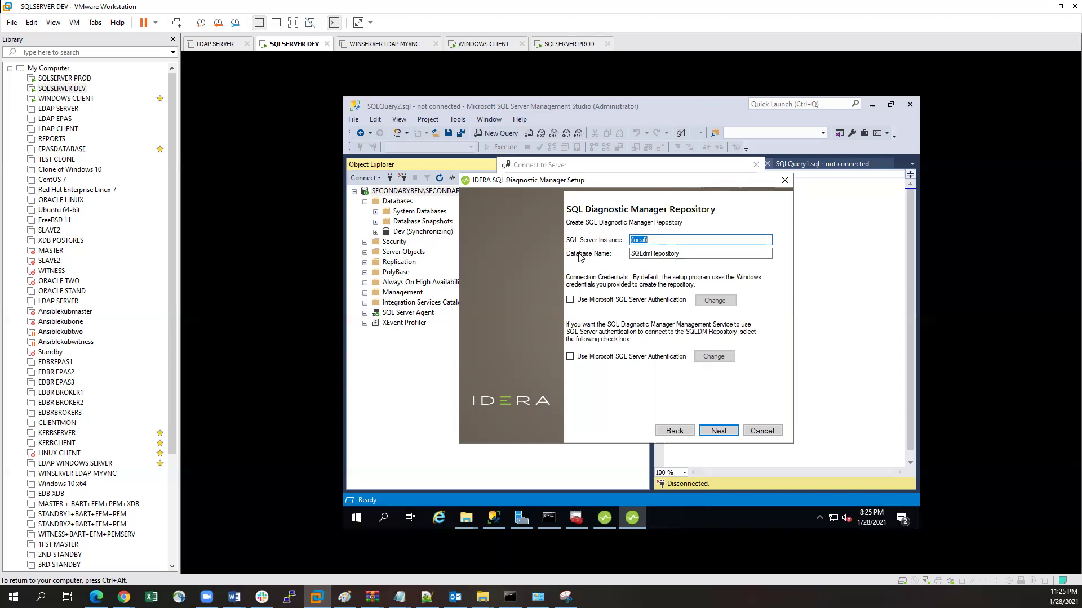
key("Tab")
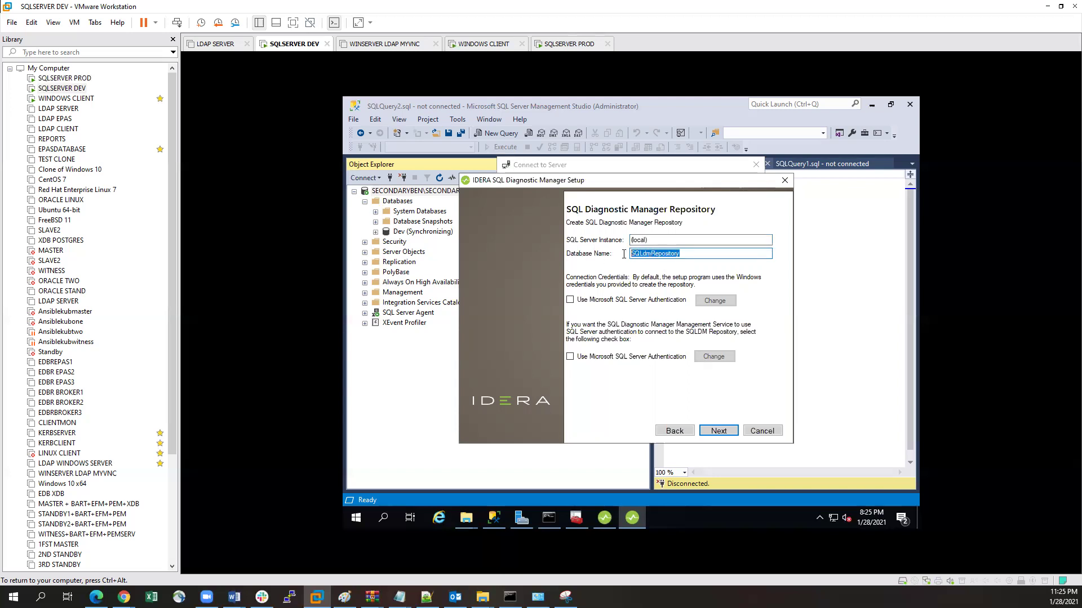
left_click_drag(677, 253, 629, 254)
left_click(694, 256)
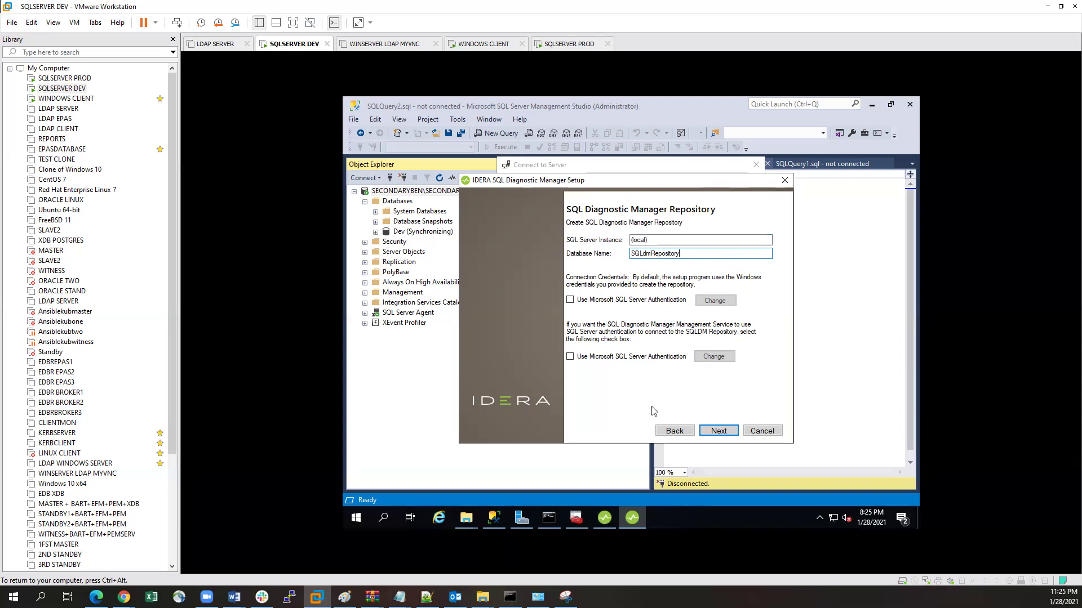
left_click(718, 430)
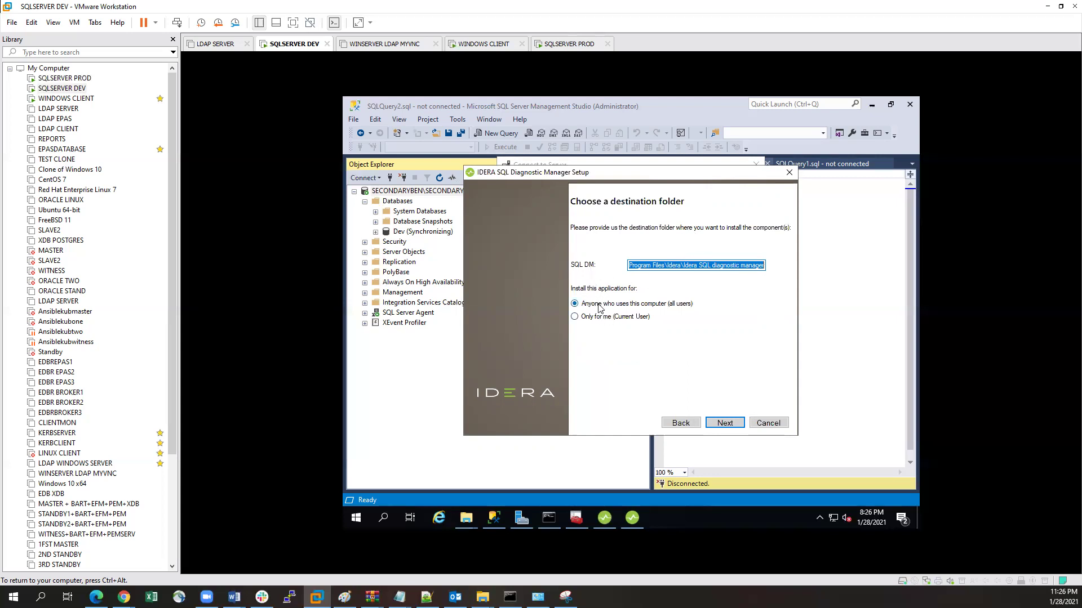
Step: Accept the default destination folder and agree to create the missing install folders
left_click(718, 422)
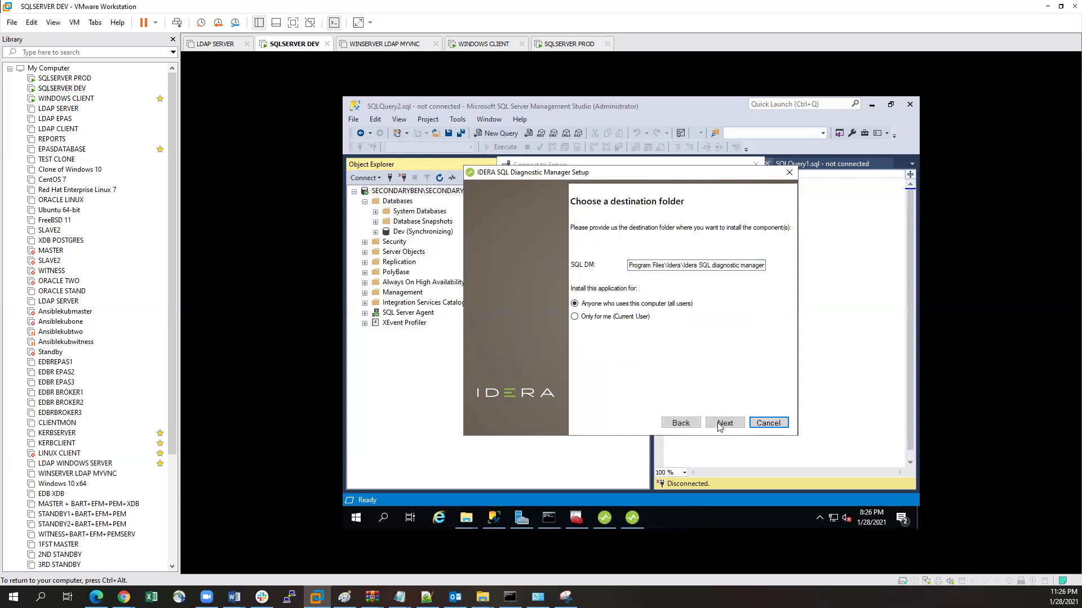
left_click(718, 424)
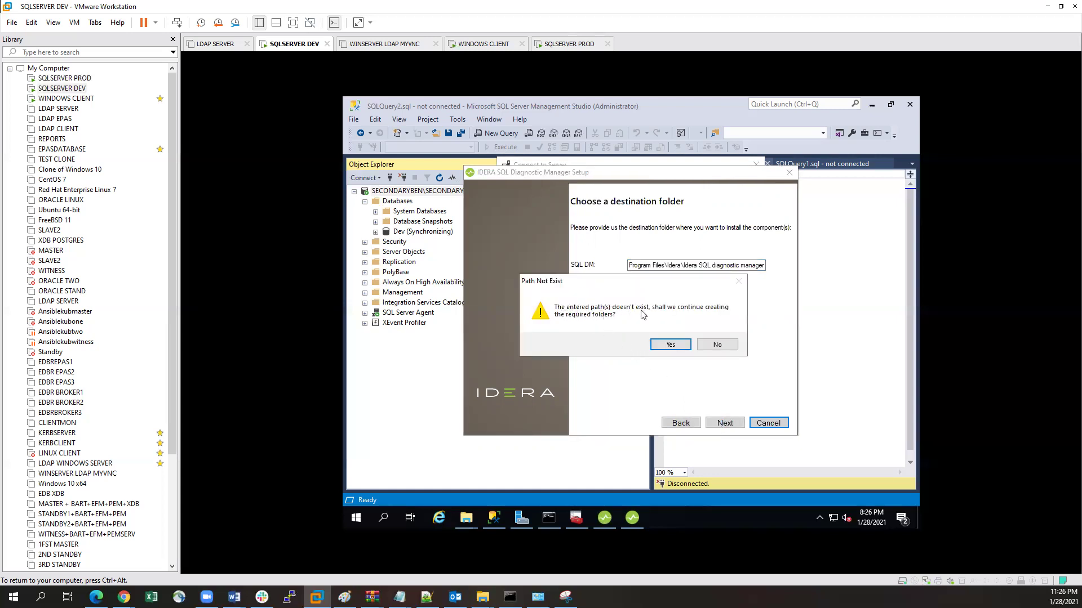
left_click(670, 345)
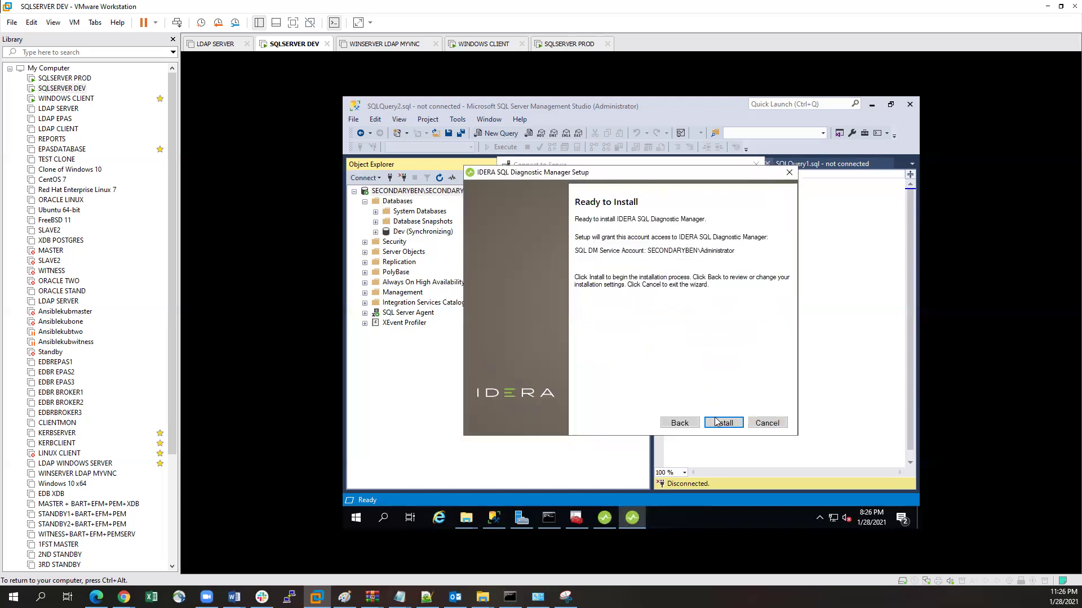
Step: Start the SQL Diagnostic Manager installation from the Ready to Install page
left_click(721, 423)
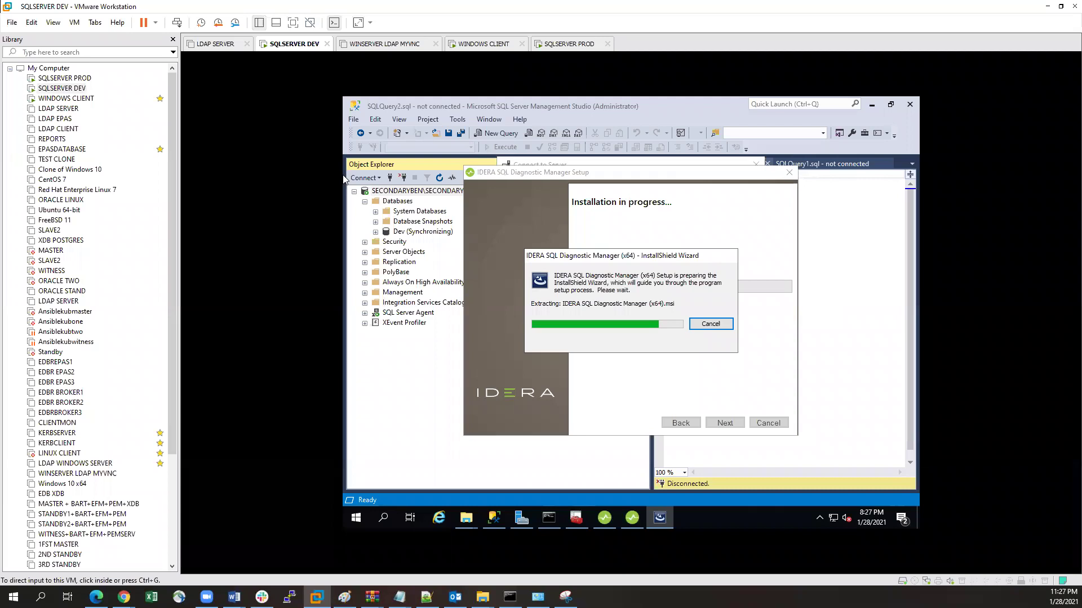
Step: Bring Management Studio's Connect to Server dialog to the front while setup keeps installing
left_click(344, 178)
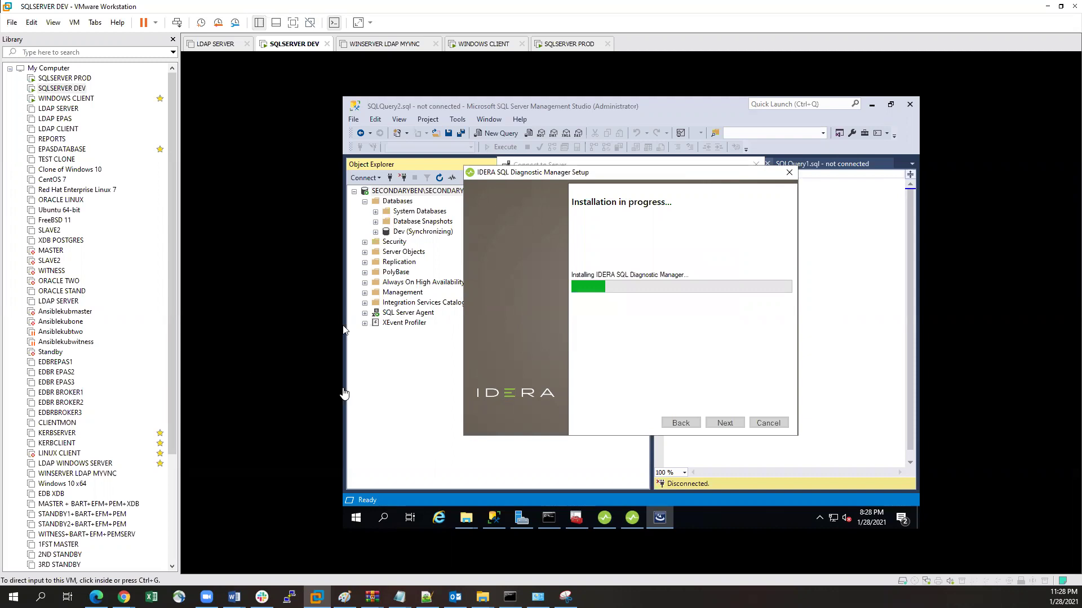
left_click(426, 400)
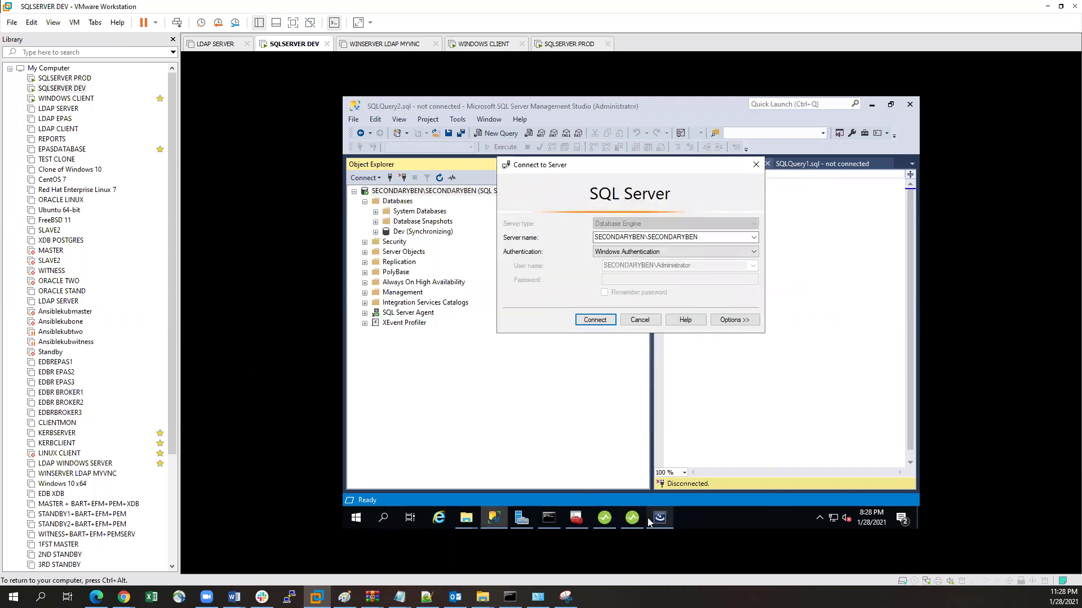
Step: Switch back to the IDERA setup window and wait for the installation to finish
left_click(673, 517)
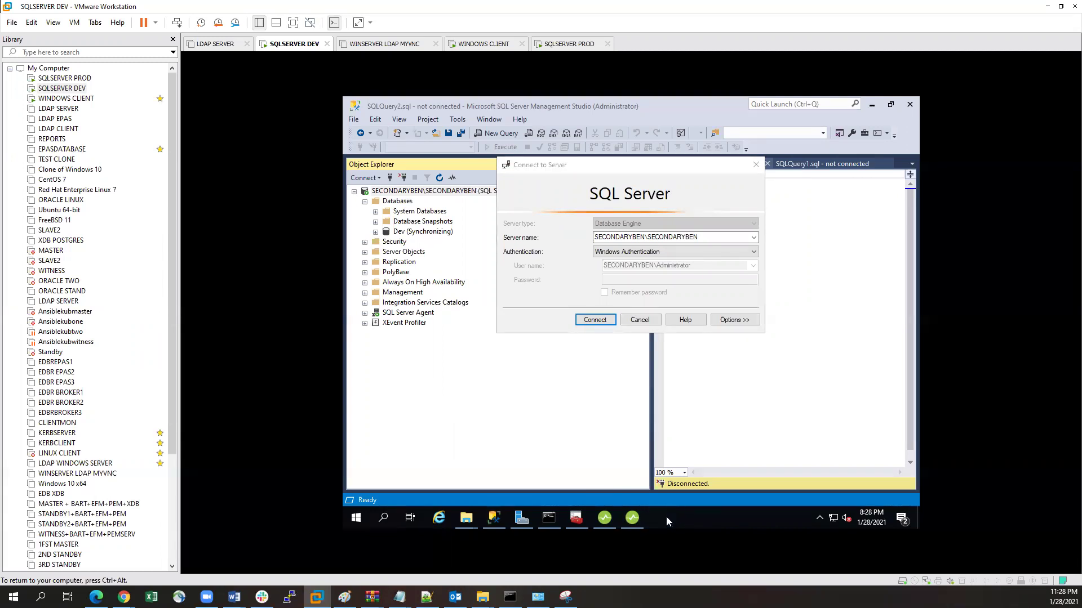
left_click(631, 519)
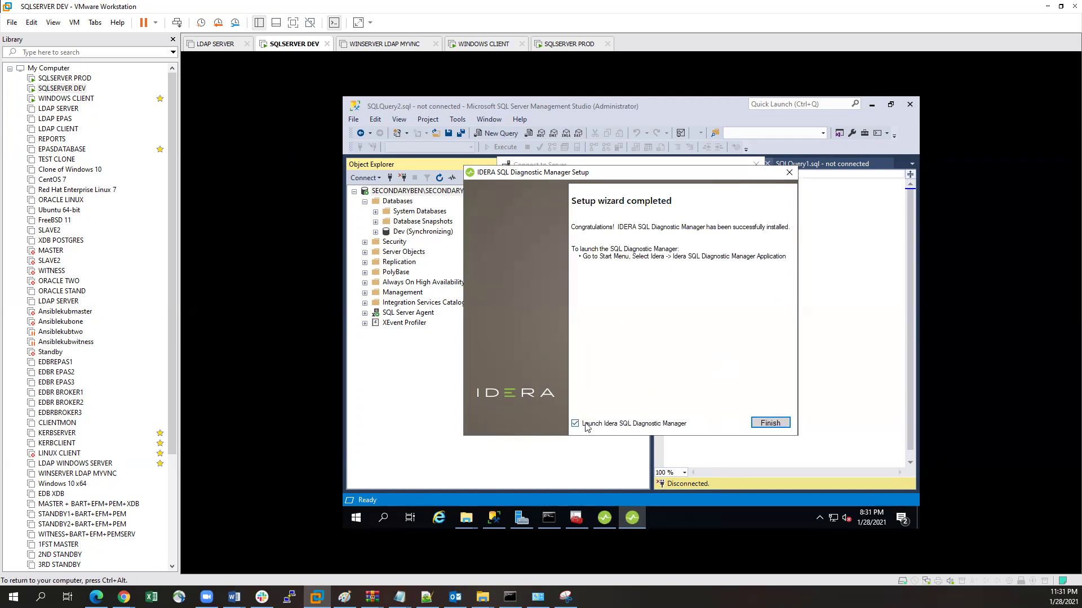
Step: Finish the wizard with 'Launch Idera SQL Diagnostic Manager' left checked
left_click(770, 423)
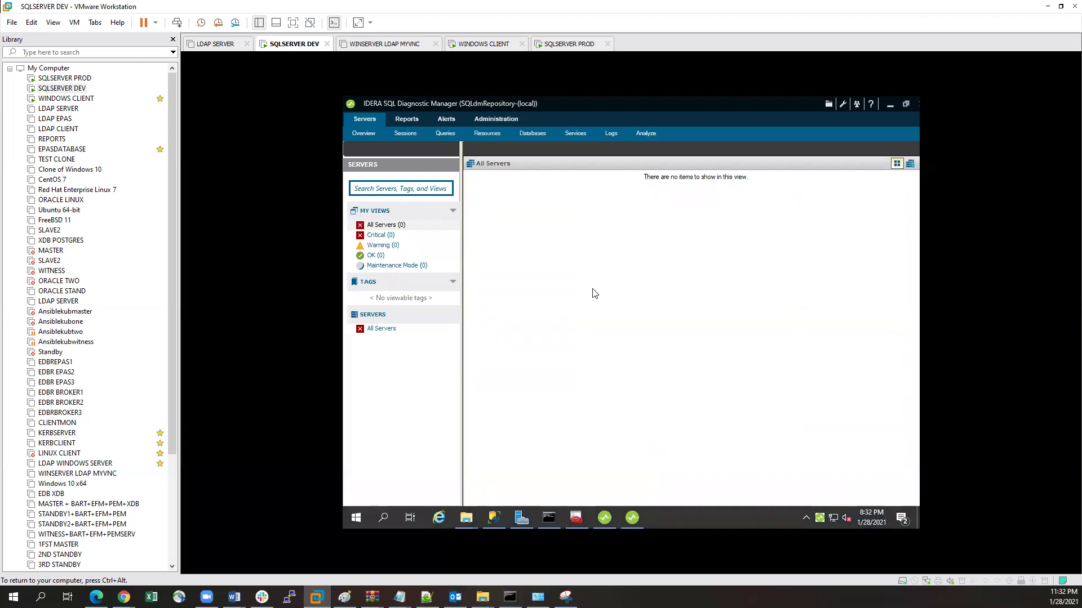
Step: Bring the SQL Diagnostic Manager console forward and select the All Servers view
mouse_move(633, 524)
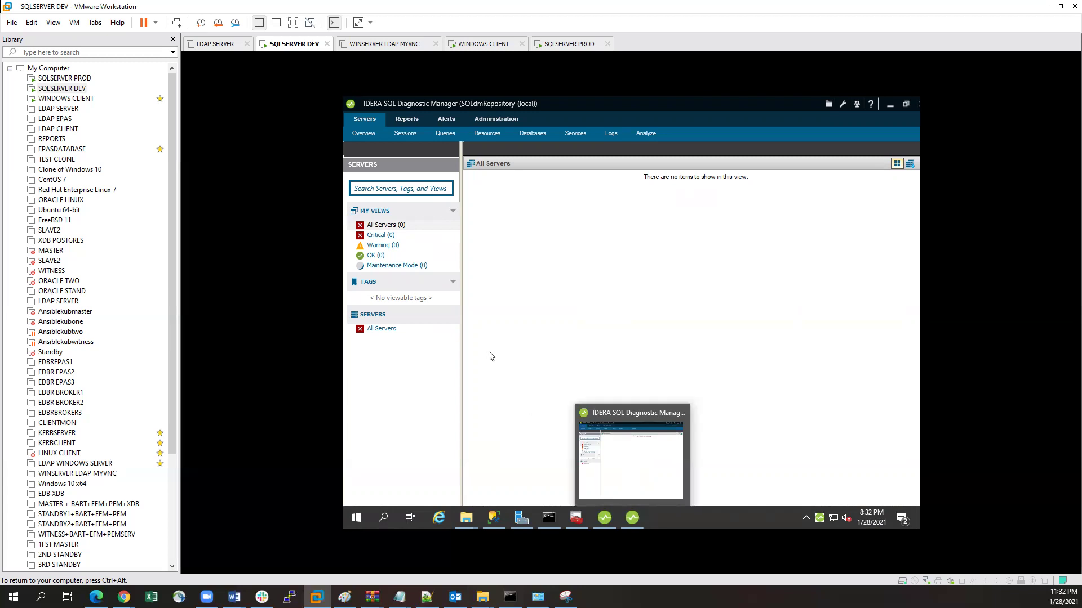
left_click(629, 518)
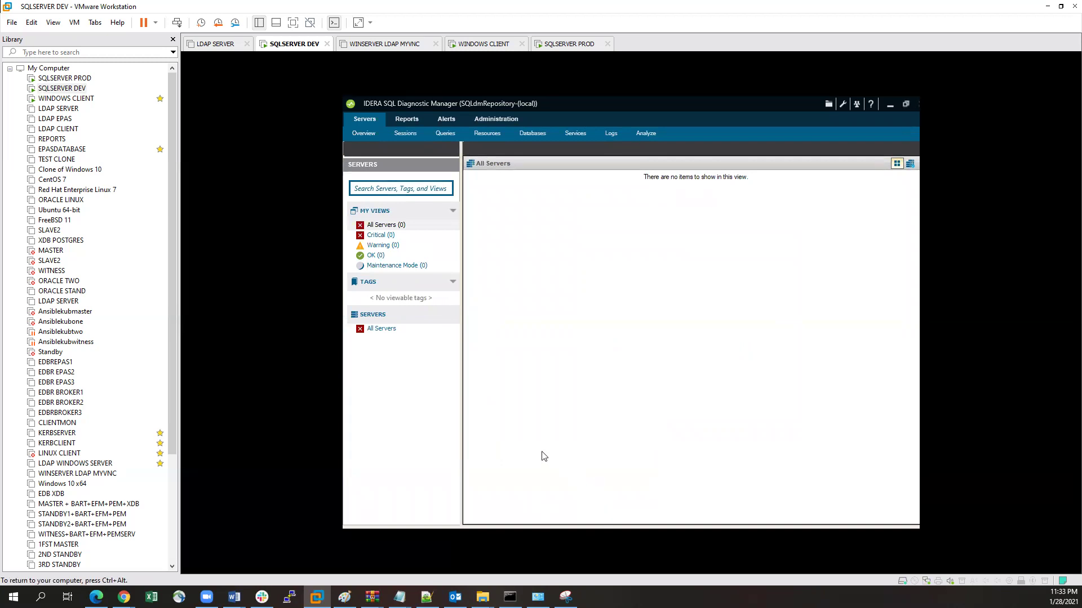
left_click(379, 228)
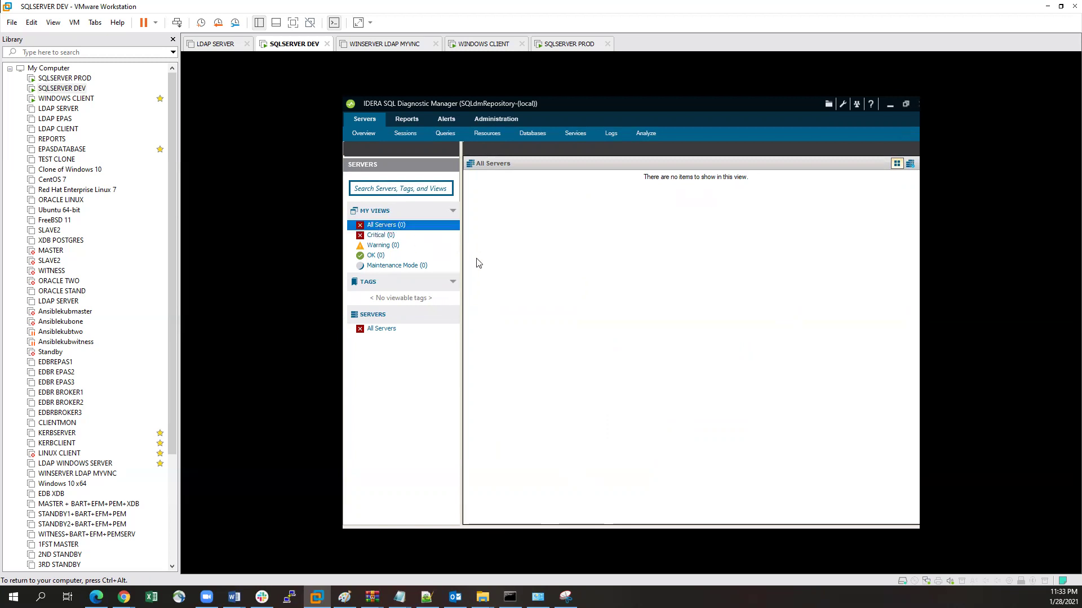
Step: Cancel Management Studio's Connect to Server dialog, then return to All Servers in SQLdm
left_click(891, 106)
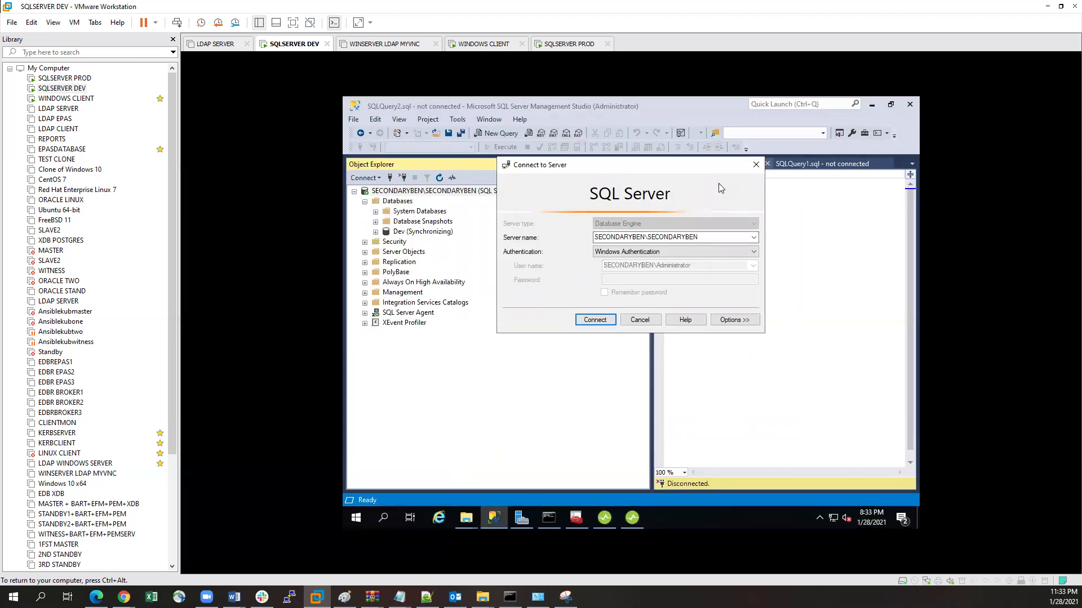
left_click(756, 164)
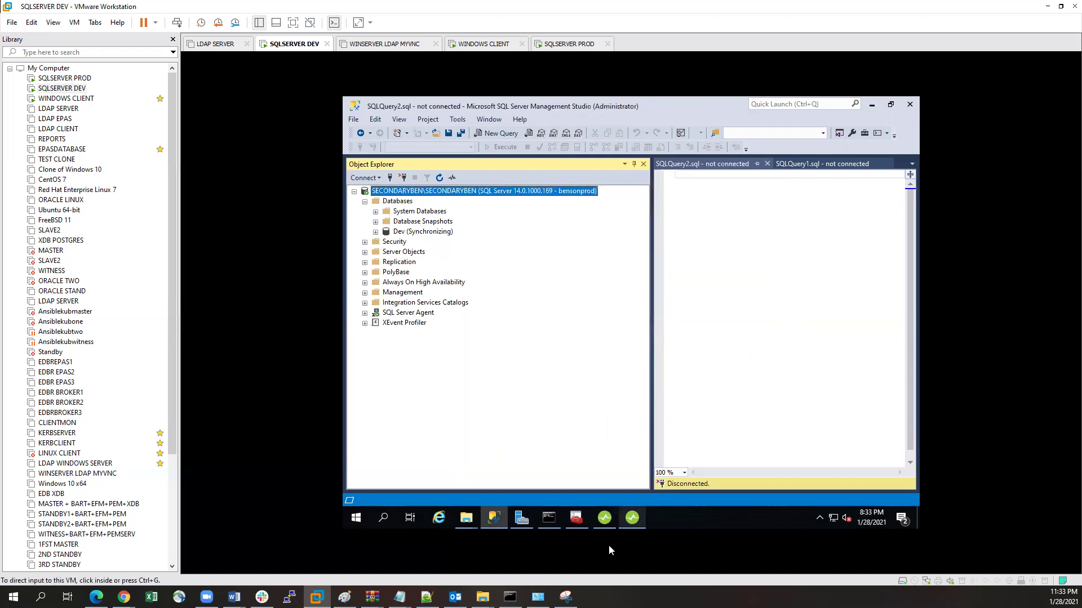
left_click(631, 519)
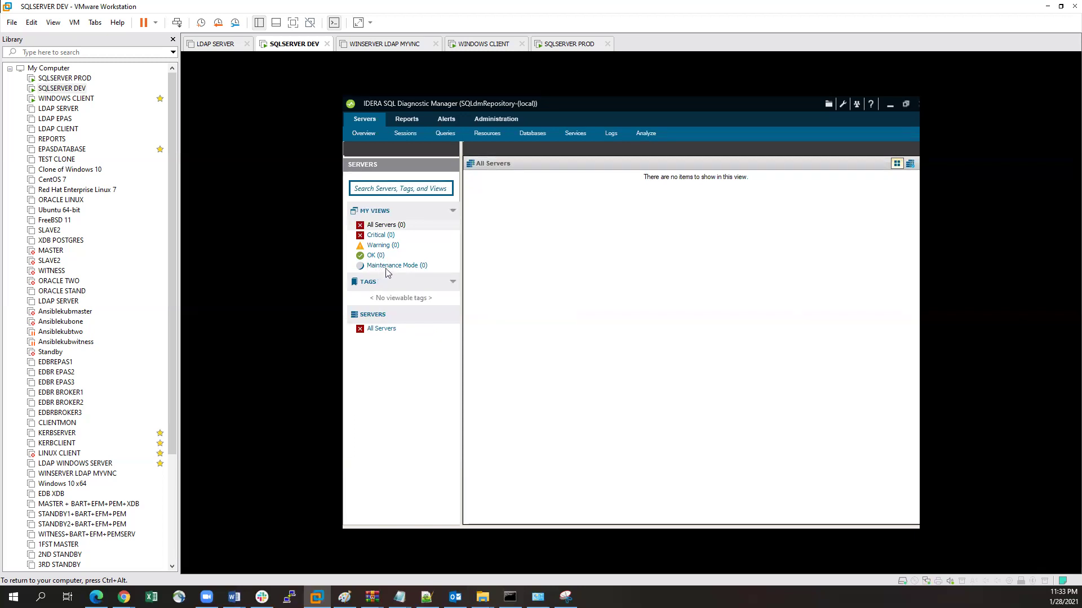
left_click(381, 228)
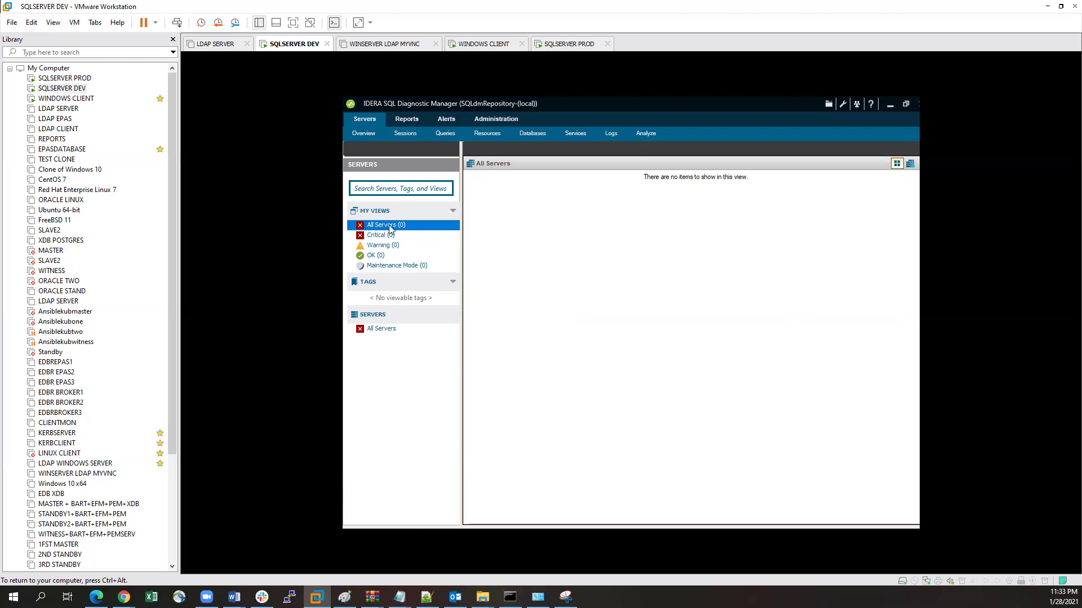
Step: Choose Manage Servers... from the All Servers context menu and start adding a server
right_click(390, 229)
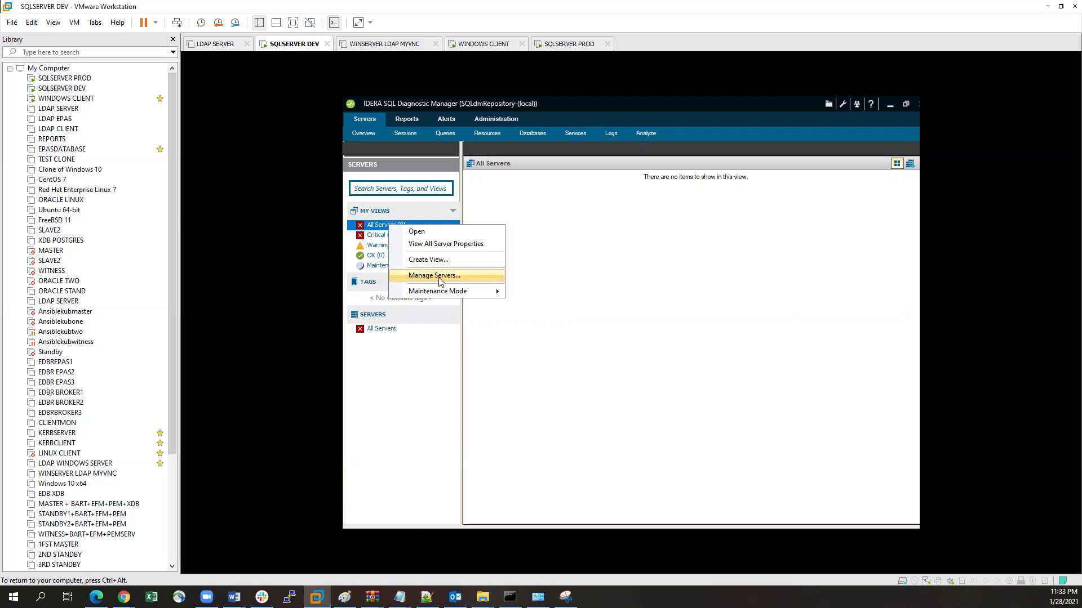
left_click(441, 277)
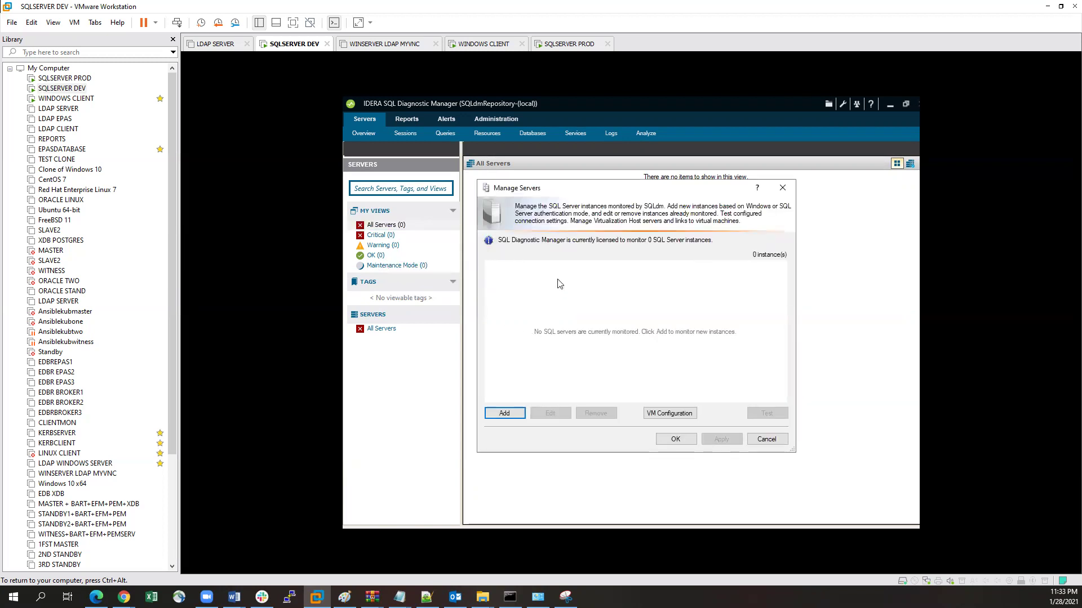
left_click(507, 416)
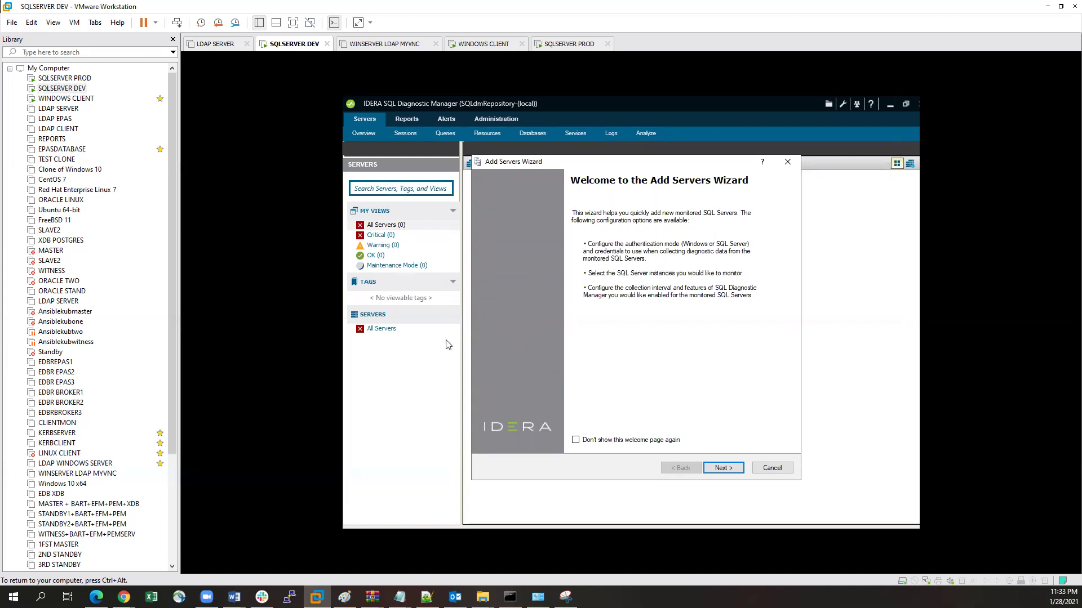
Step: Pass the welcome page and keep Windows Authentication to reach Select Servers To Monitor
left_click(720, 469)
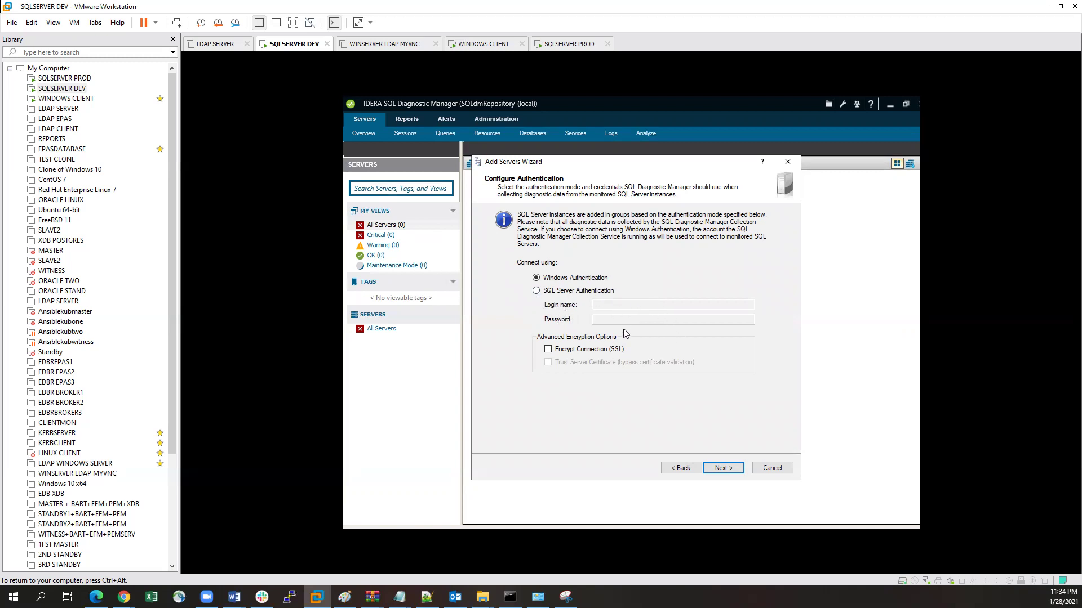
left_click(724, 468)
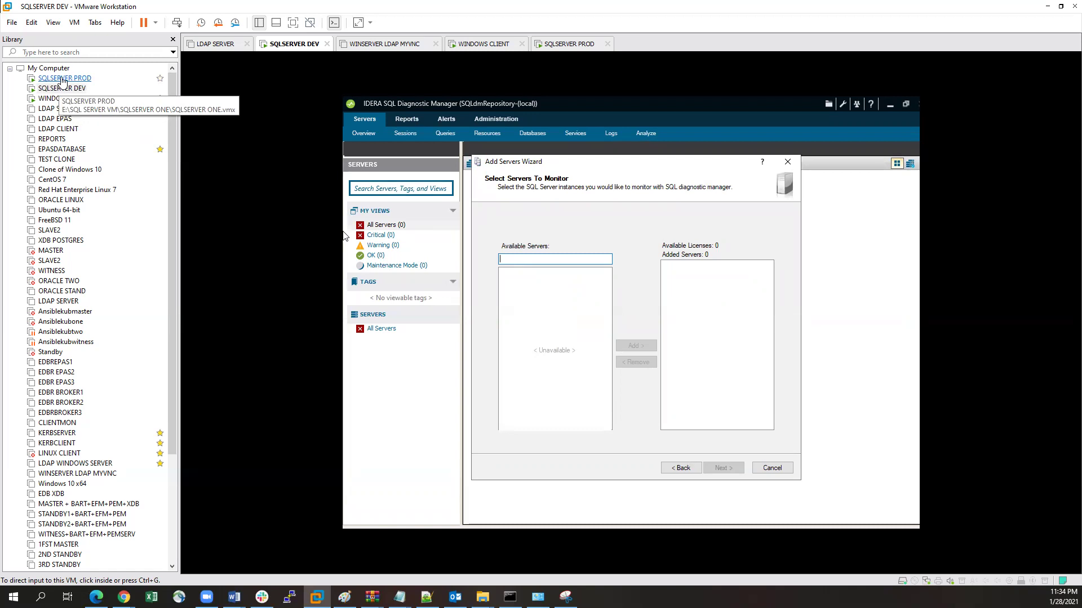
left_click(62, 79)
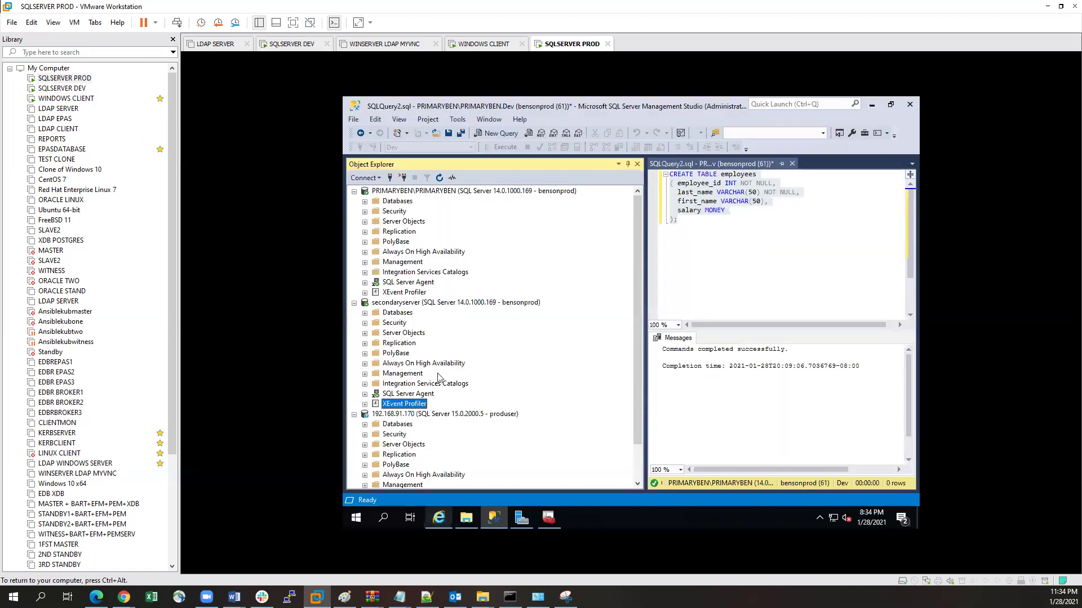
left_click(384, 514)
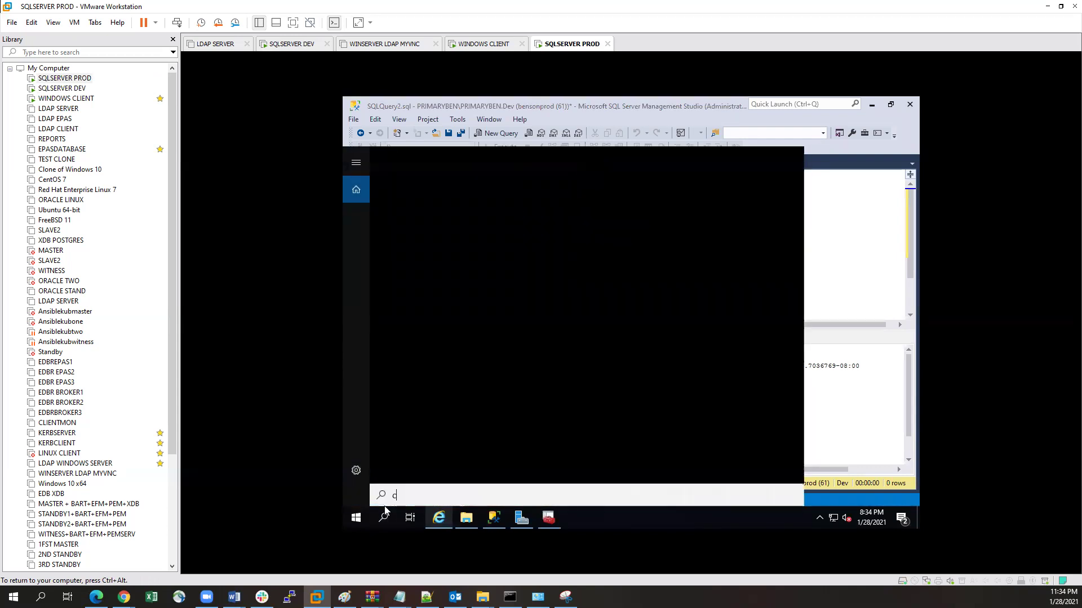
type("cmd")
key("Return")
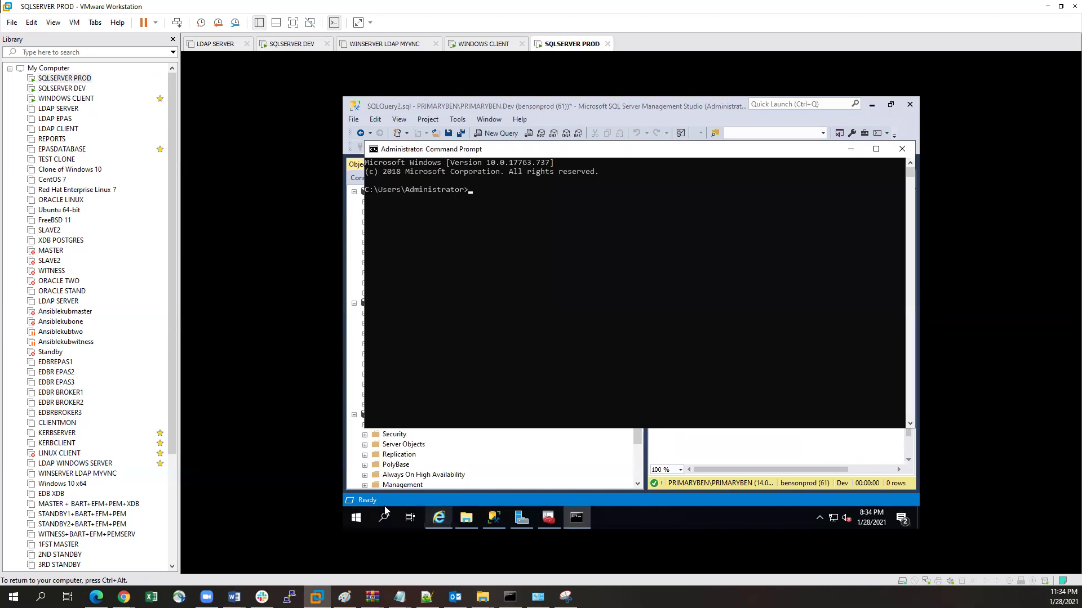
type("ipconfig")
key("Return")
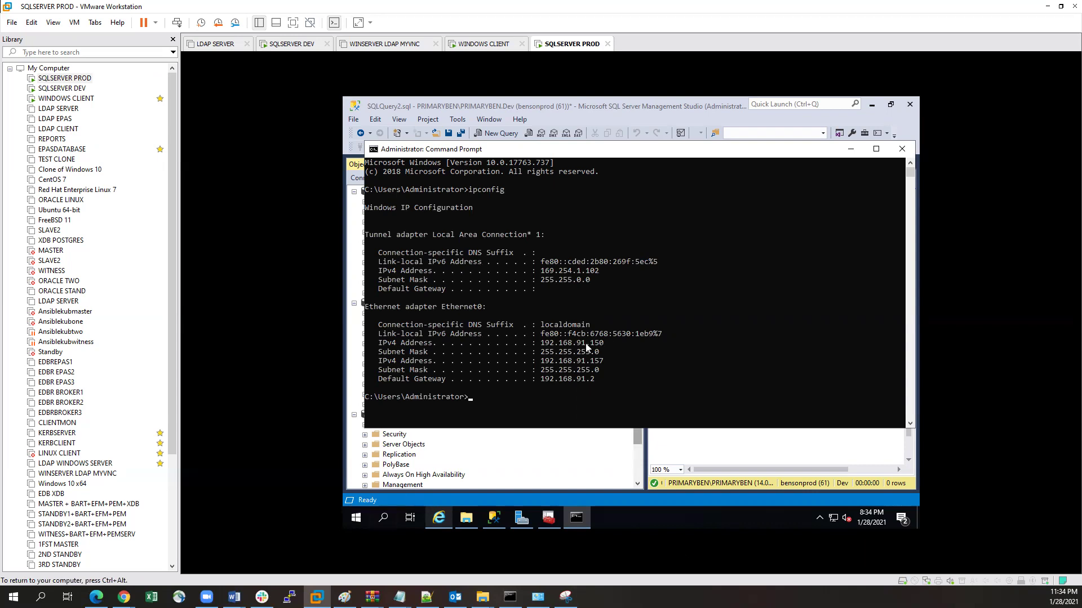
left_click(902, 148)
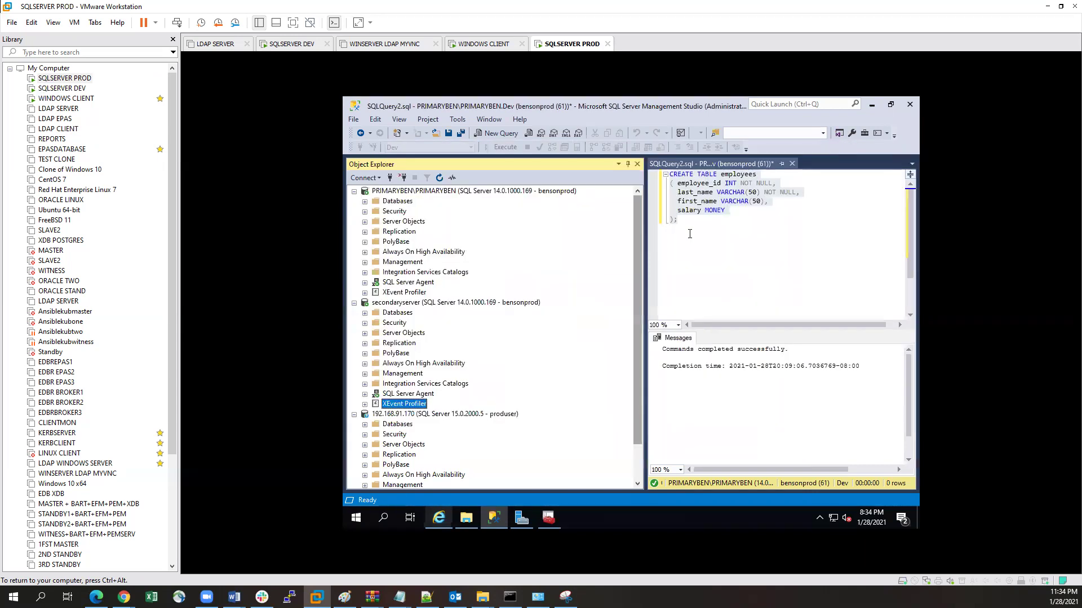
left_click(70, 91)
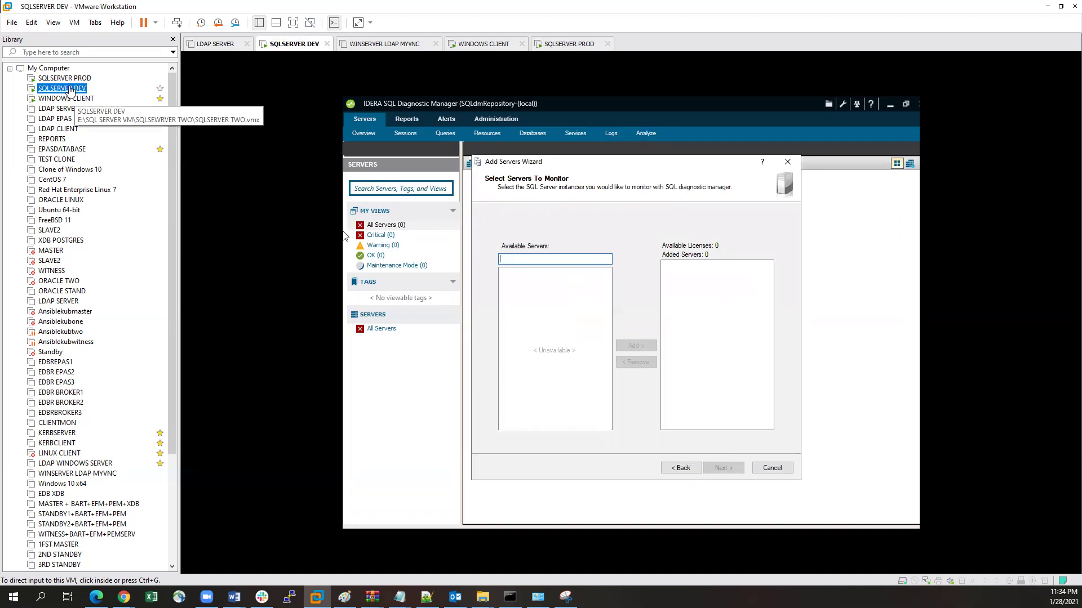
Step: Enter 192.168.91.150 as an available server, add it, and try to continue
left_click(515, 260)
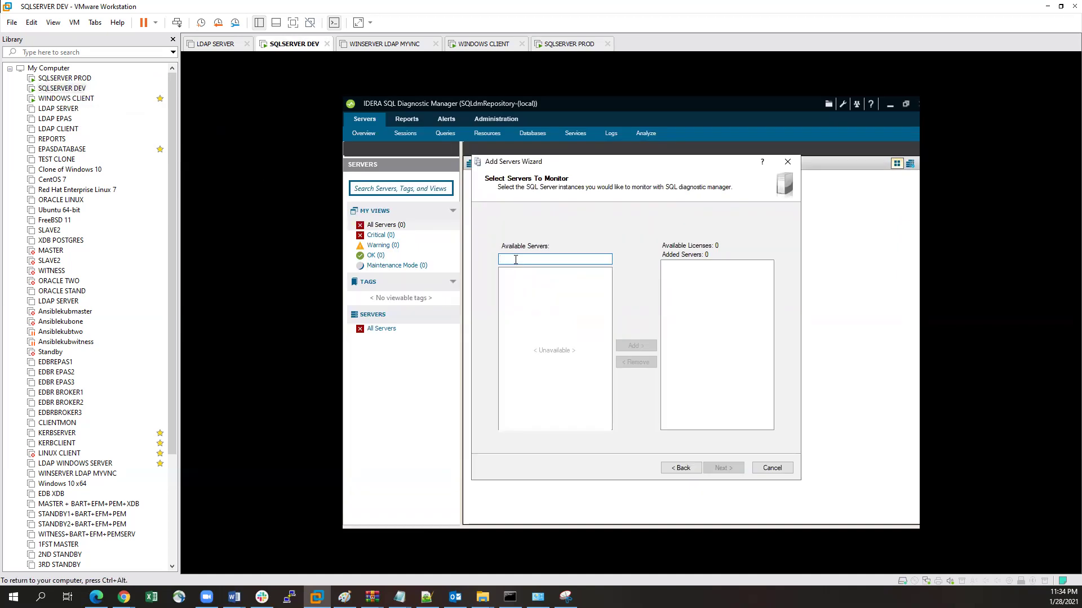
type("192.168.91.150")
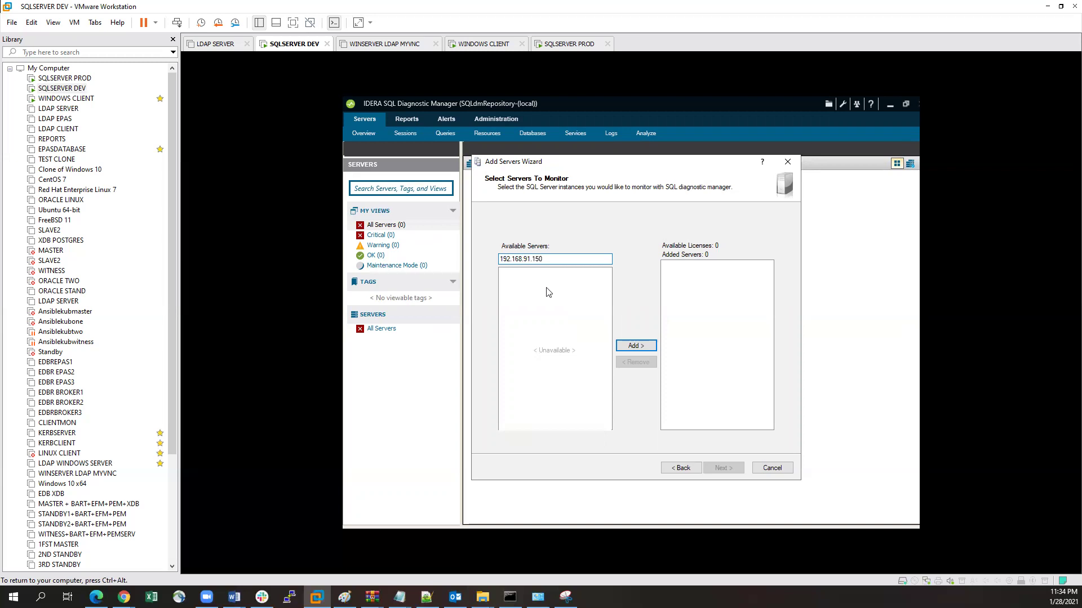
left_click(635, 346)
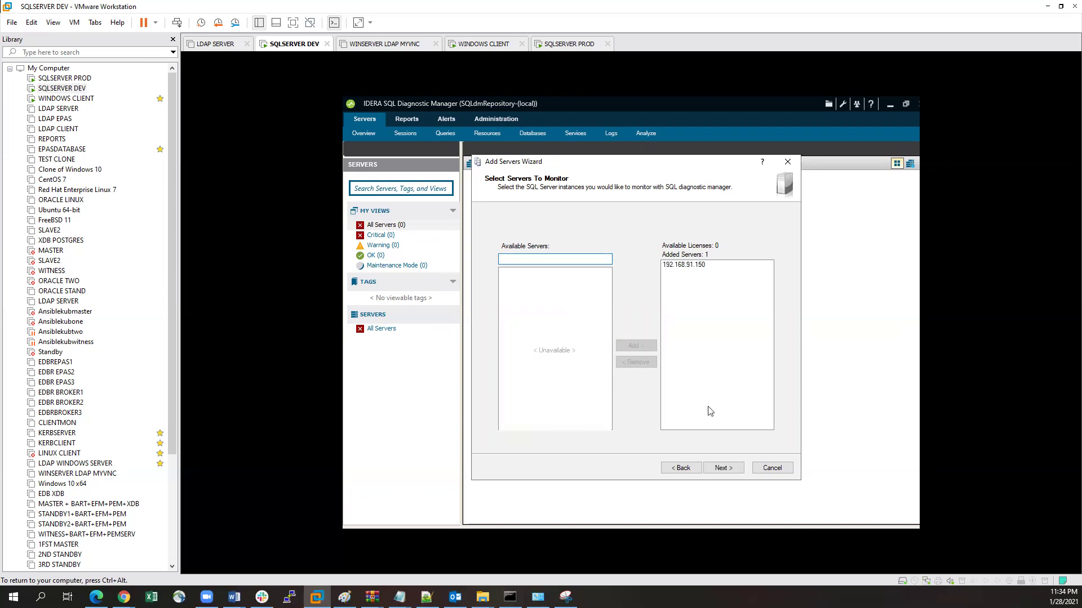
left_click(719, 468)
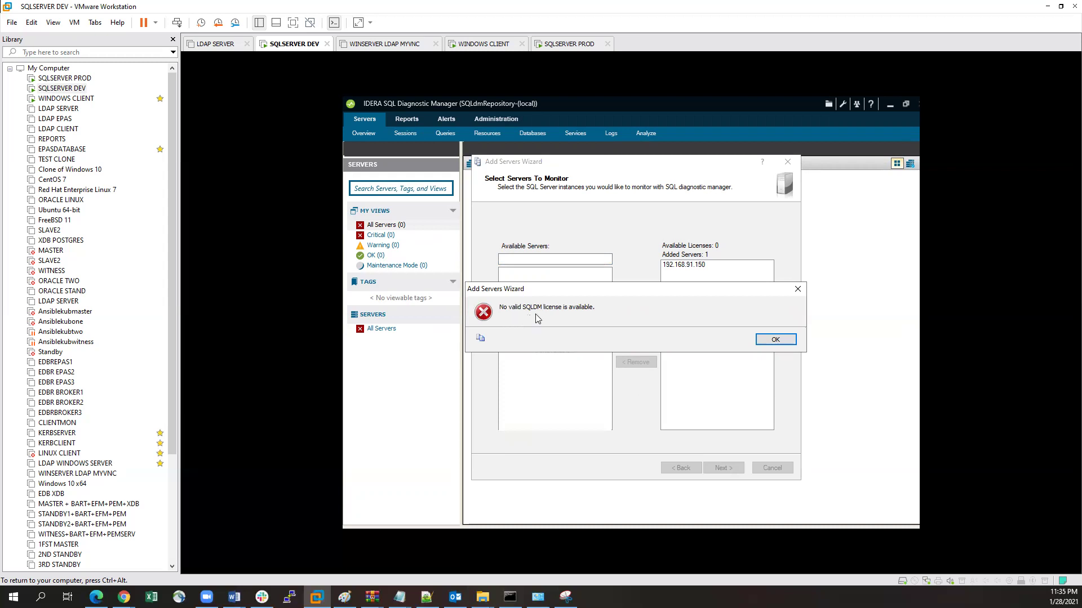
Step: Dismiss the 'No valid SQLDM license' error twice and cancel the Add Servers Wizard
left_click(774, 340)
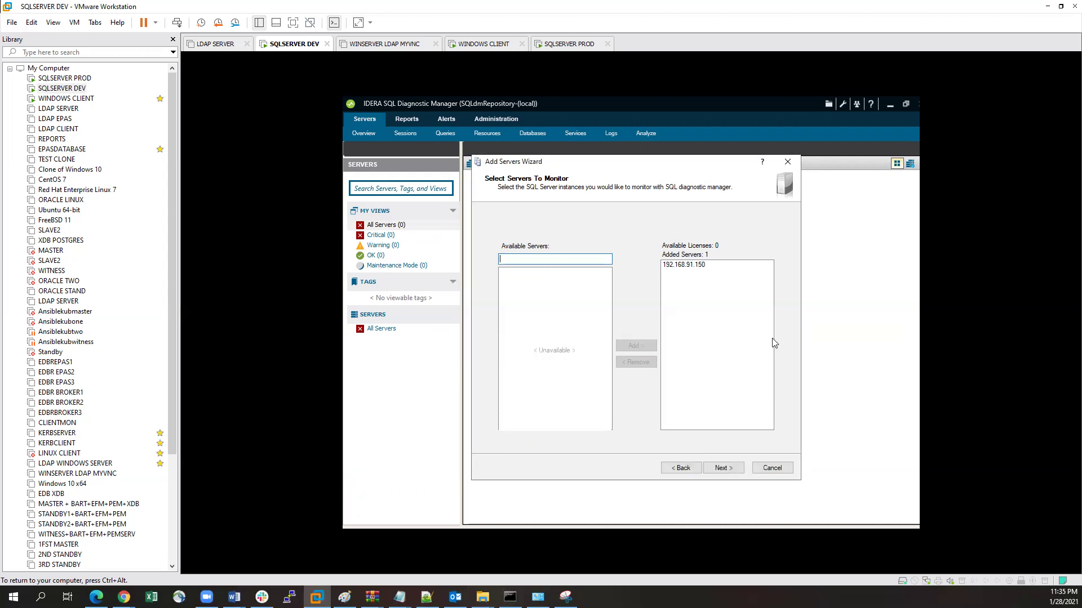
left_click(724, 469)
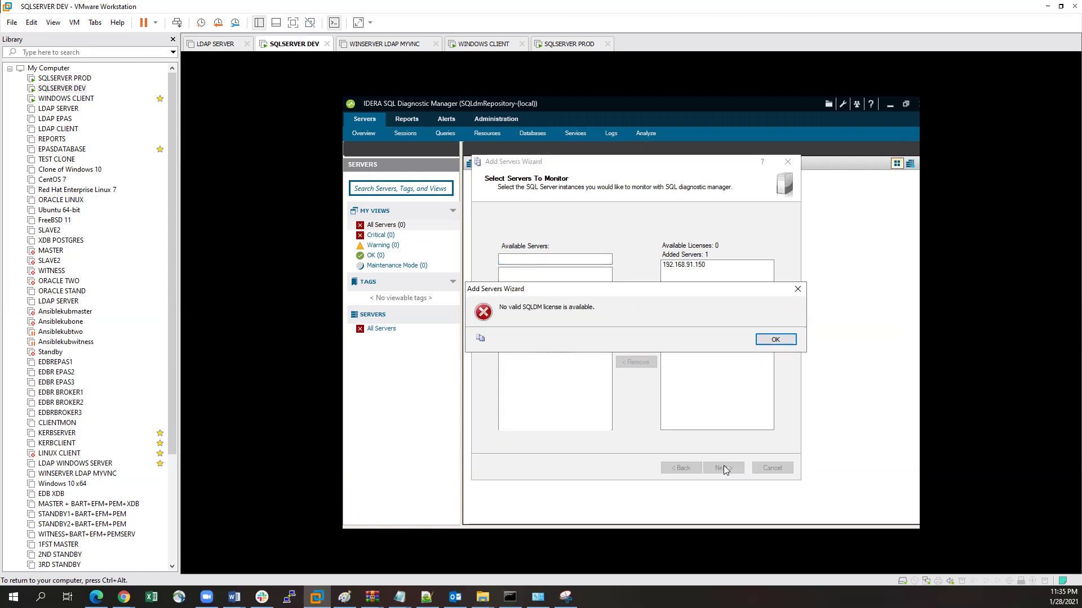
left_click(772, 342)
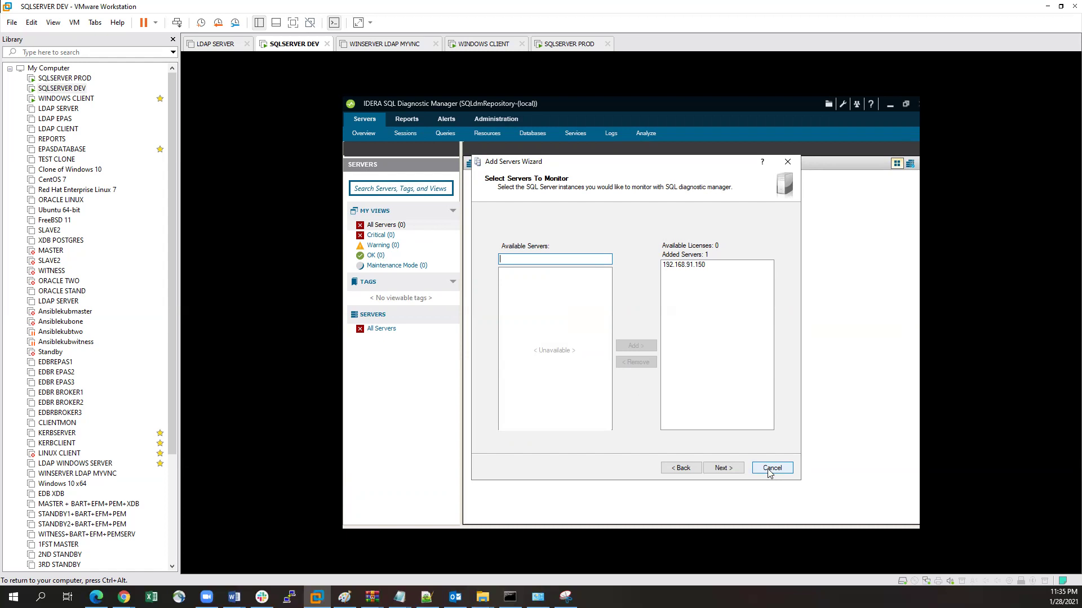
left_click(770, 471)
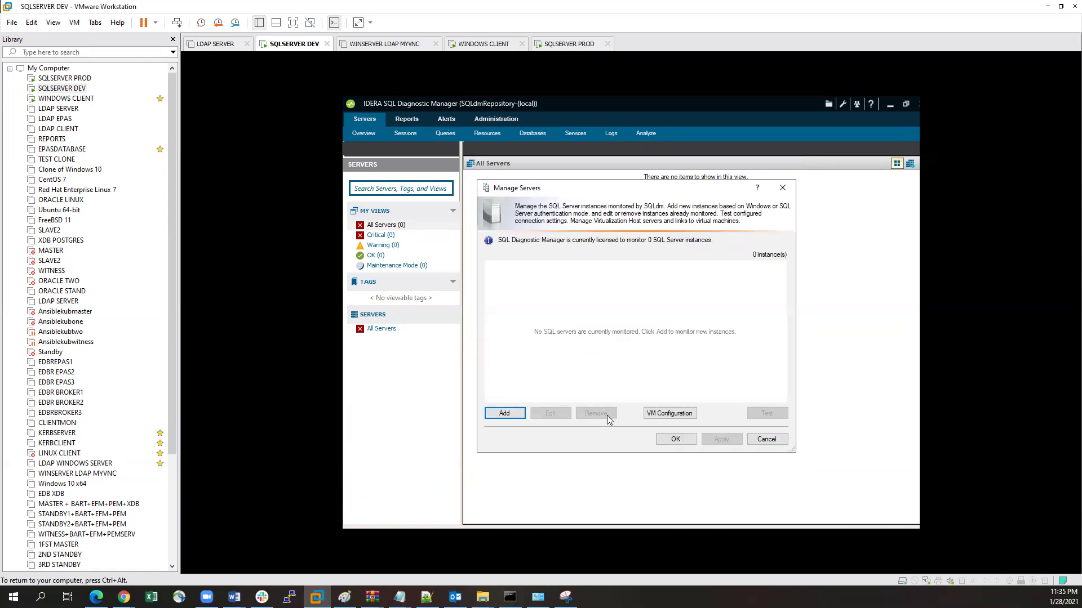
Step: Close Manage Servers and clear away the IDERA, Quick Start, Explorer and Management Studio windows
left_click(768, 440)
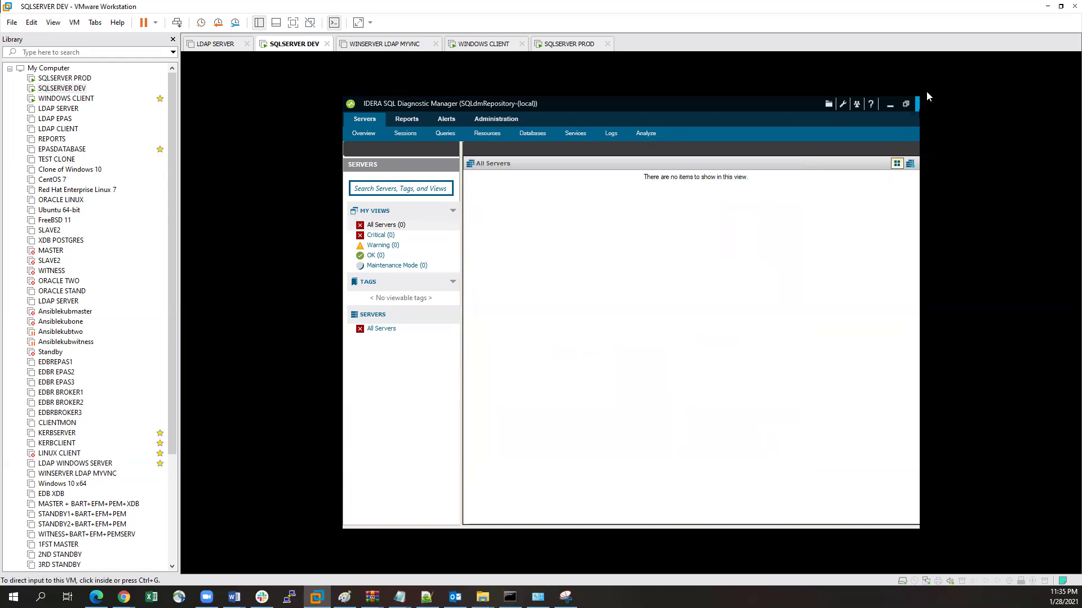
left_click(890, 106)
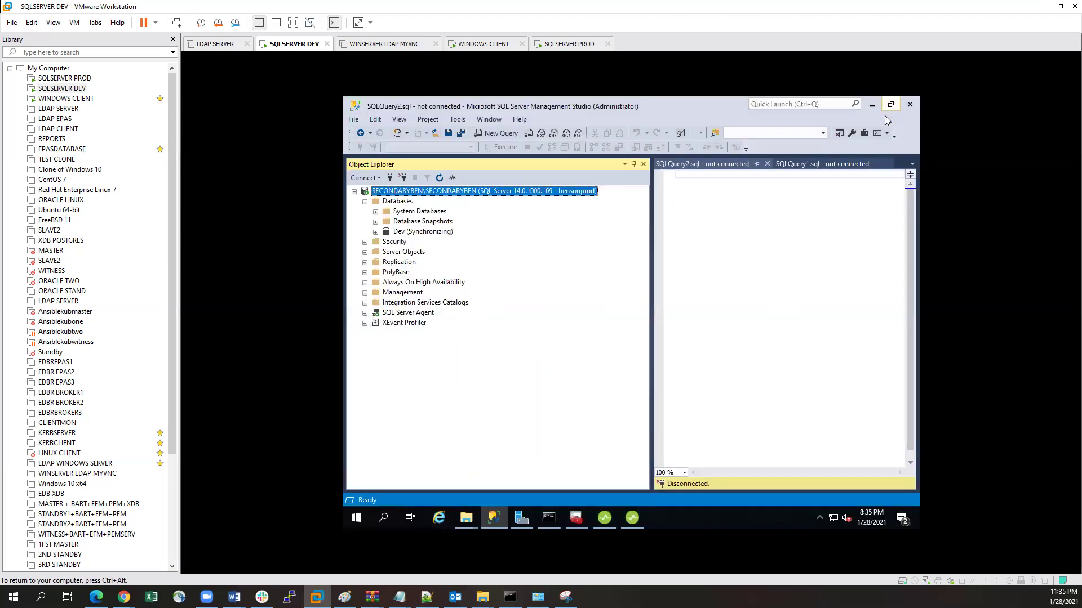
left_click(604, 519)
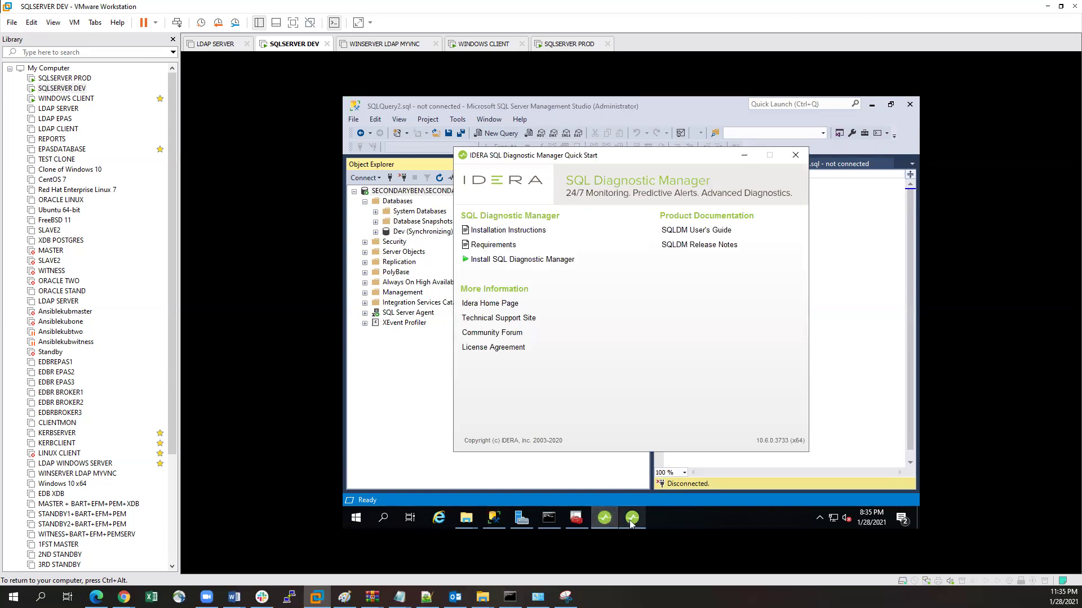
right_click(631, 523)
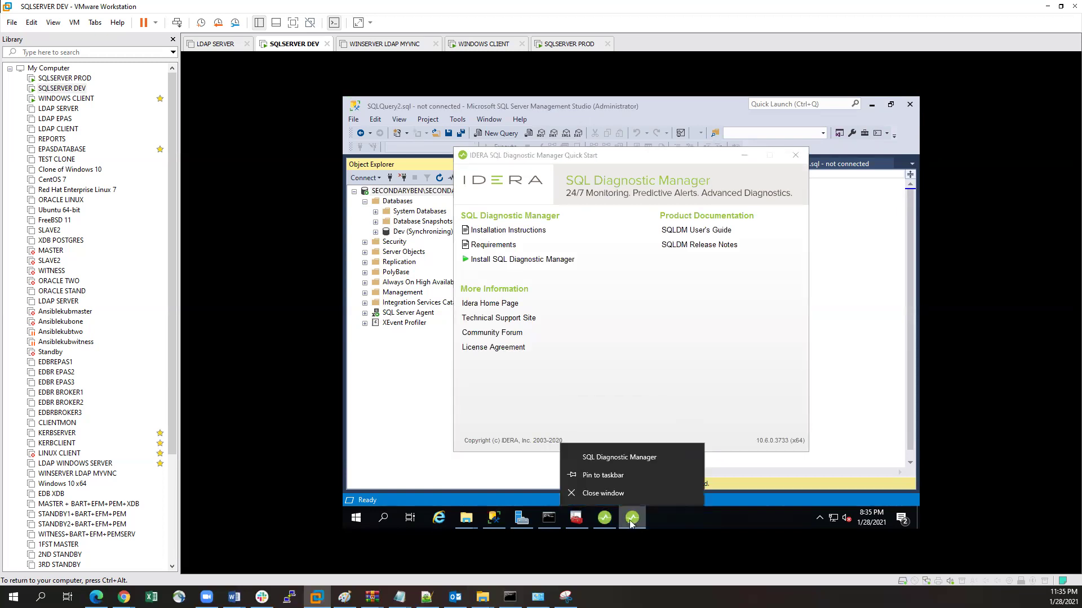
left_click(625, 494)
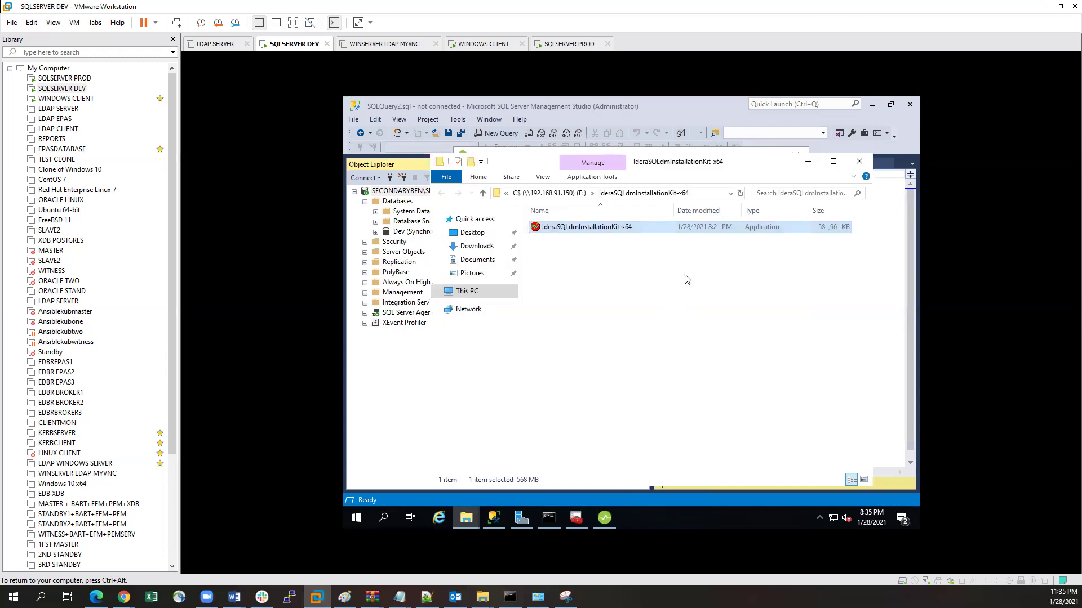
left_click(807, 163)
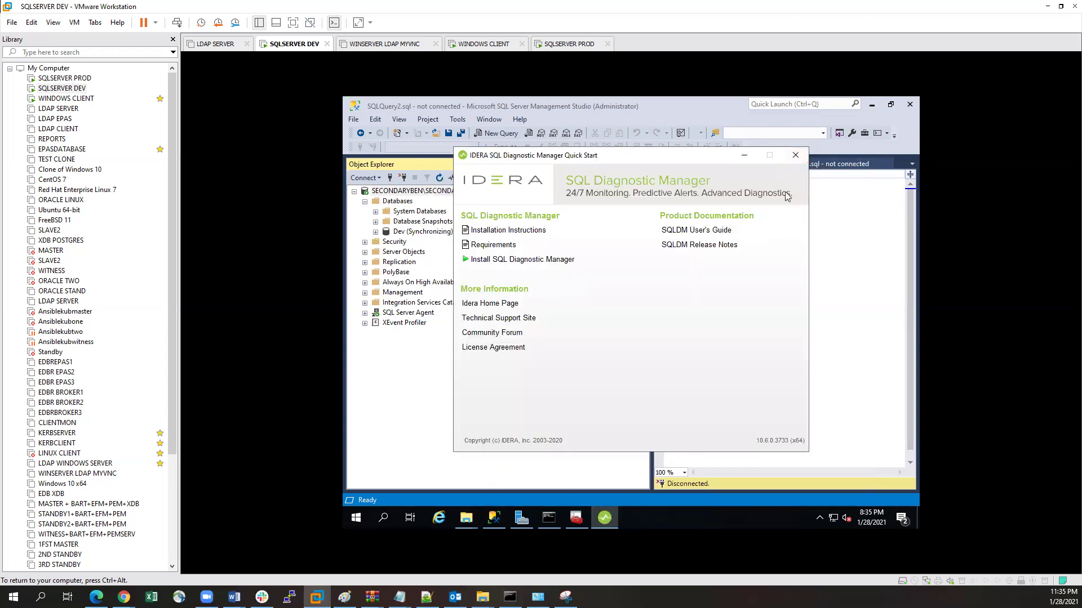
left_click(794, 156)
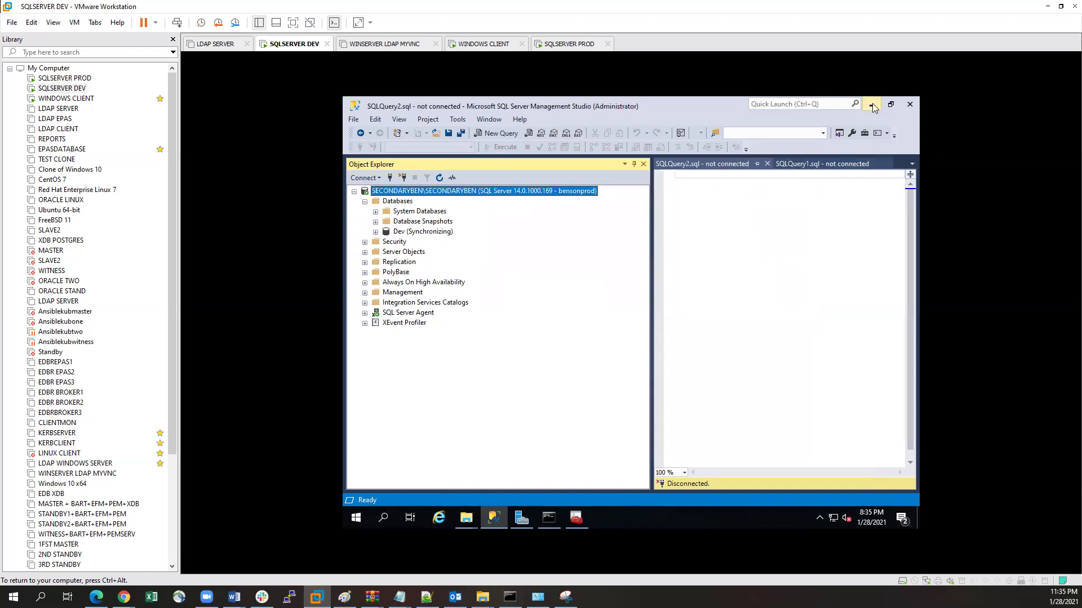
left_click(872, 105)
left_click(795, 146)
right_click(593, 212)
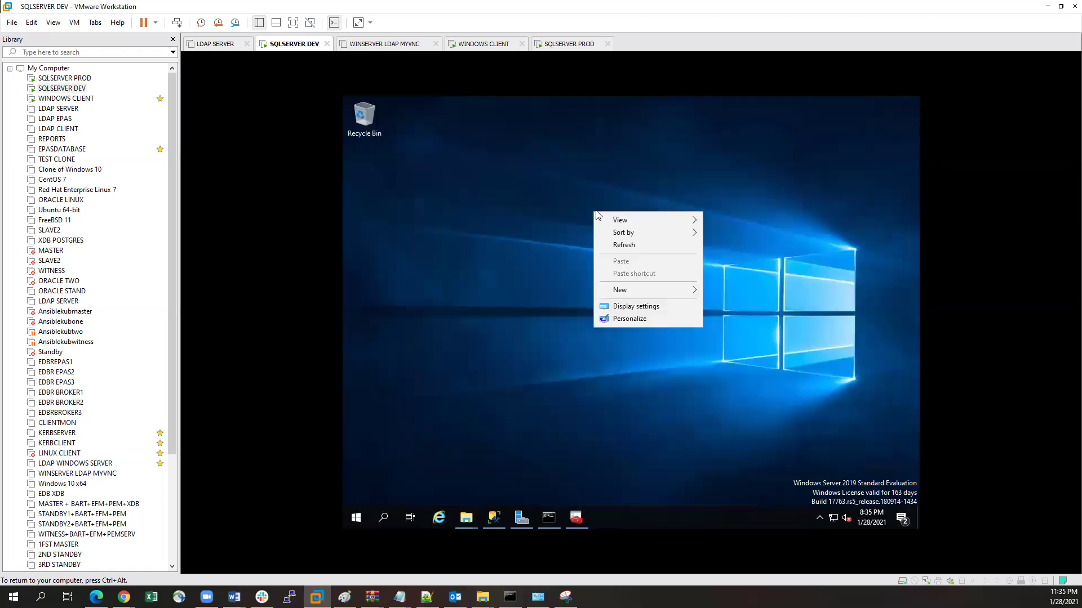
left_click(621, 245)
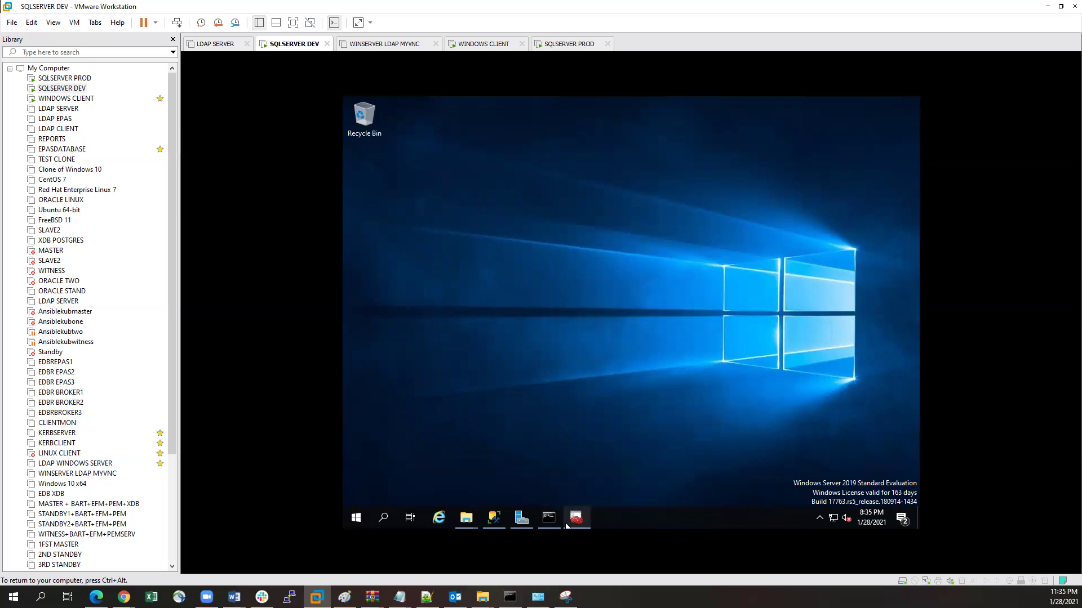
Step: Launch SQL Diagnostic Manager from the IDERA group in the Start menu
left_click(356, 517)
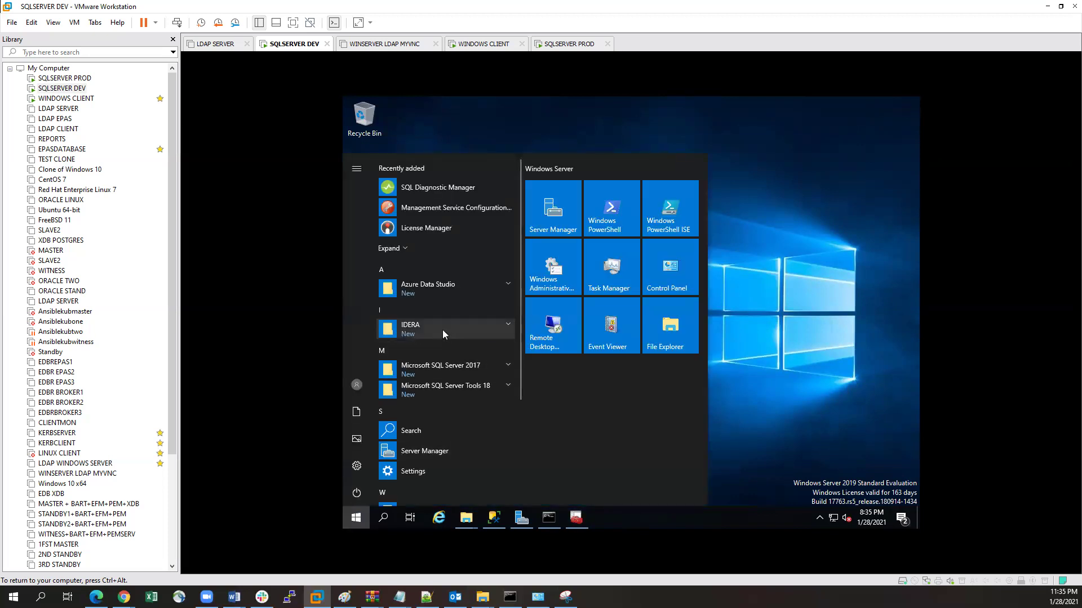
left_click(441, 330)
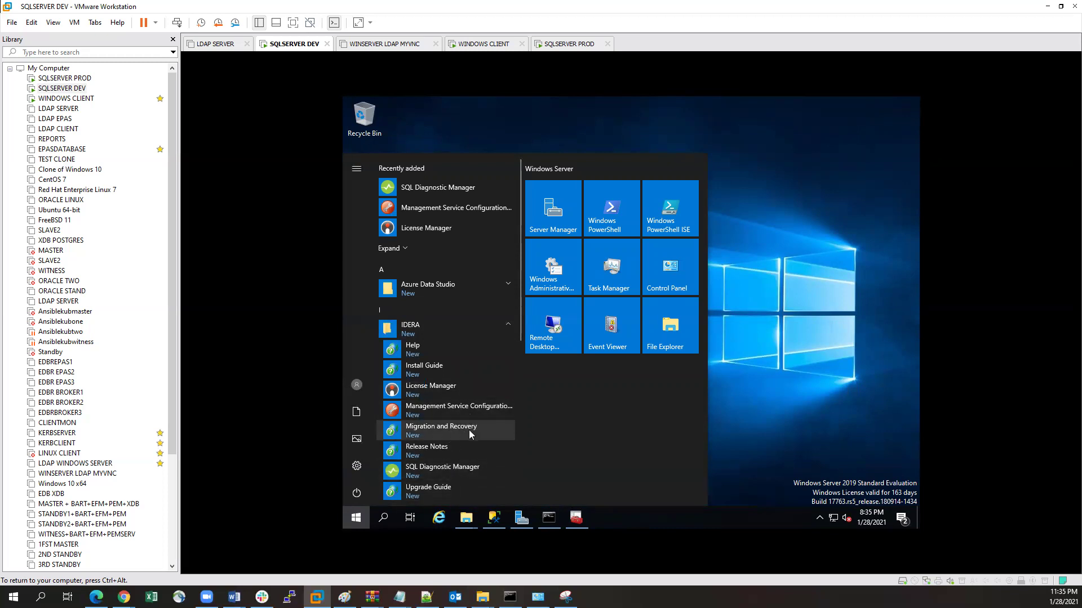
left_click(459, 475)
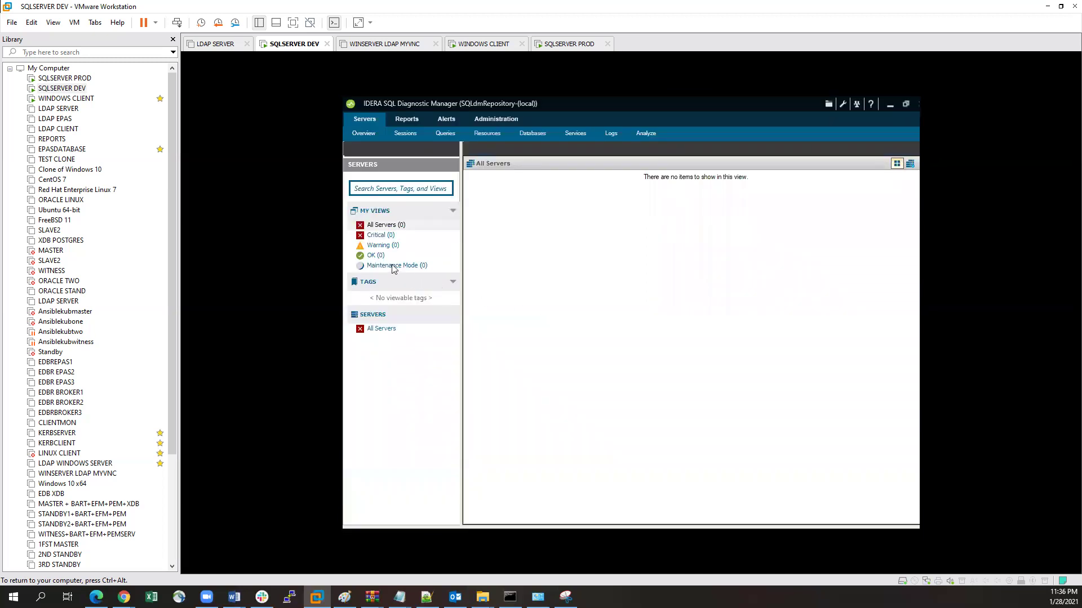
Step: Open the Add Servers Wizard via All Servers > Manage Servers, keeping Windows Authentication
left_click(376, 226)
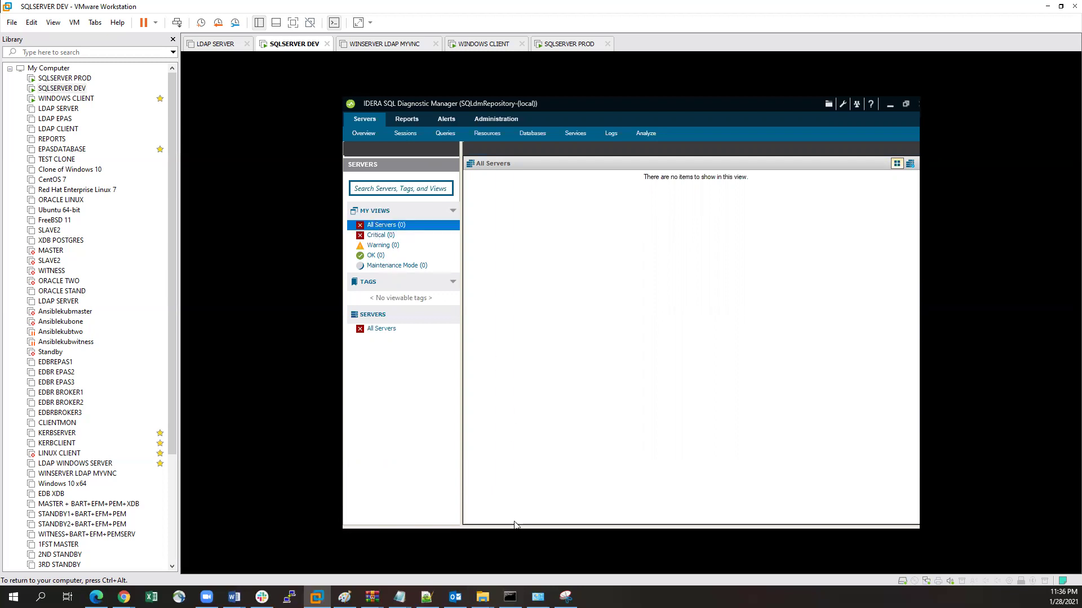
right_click(392, 228)
left_click(441, 276)
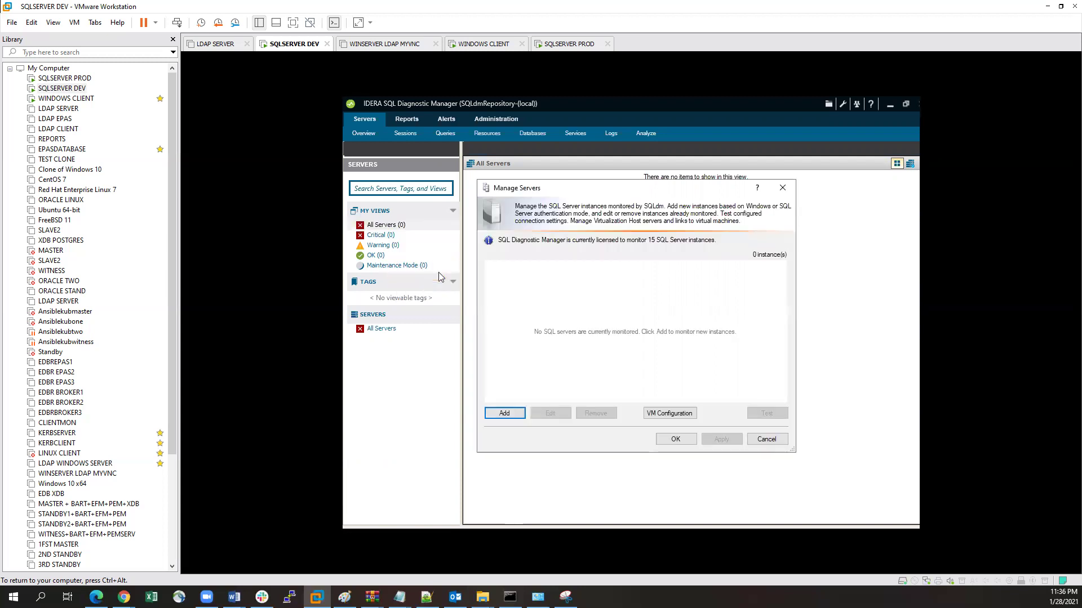
left_click(504, 413)
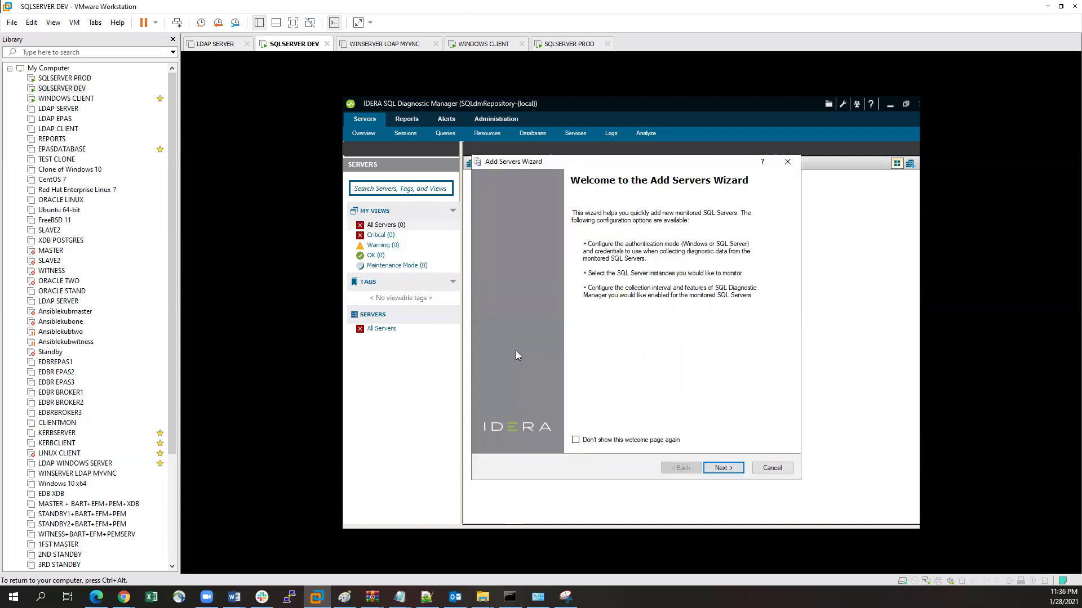
left_click(724, 468)
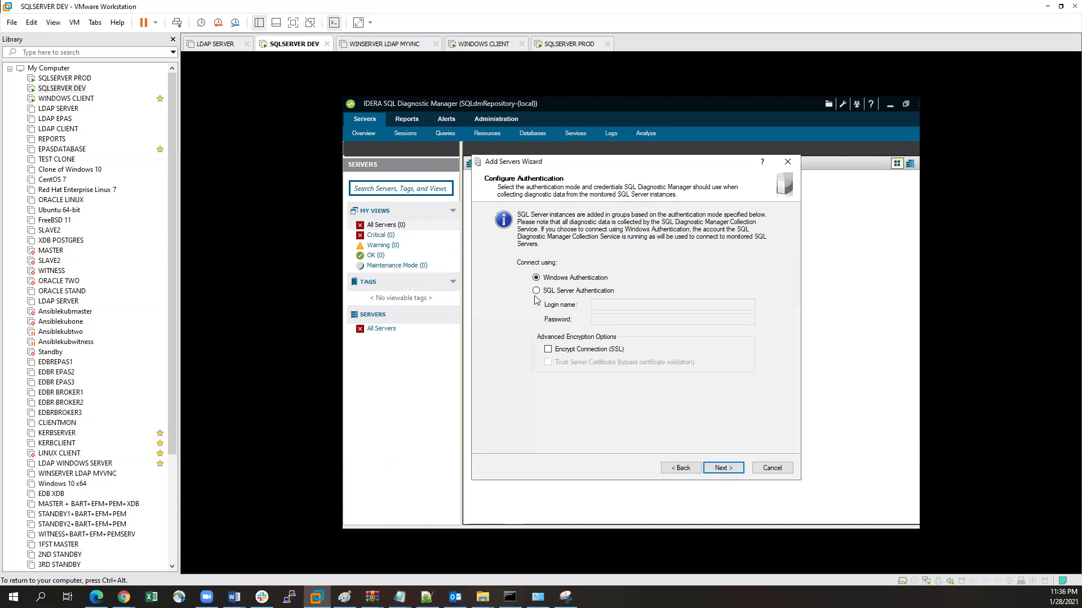
left_click(726, 469)
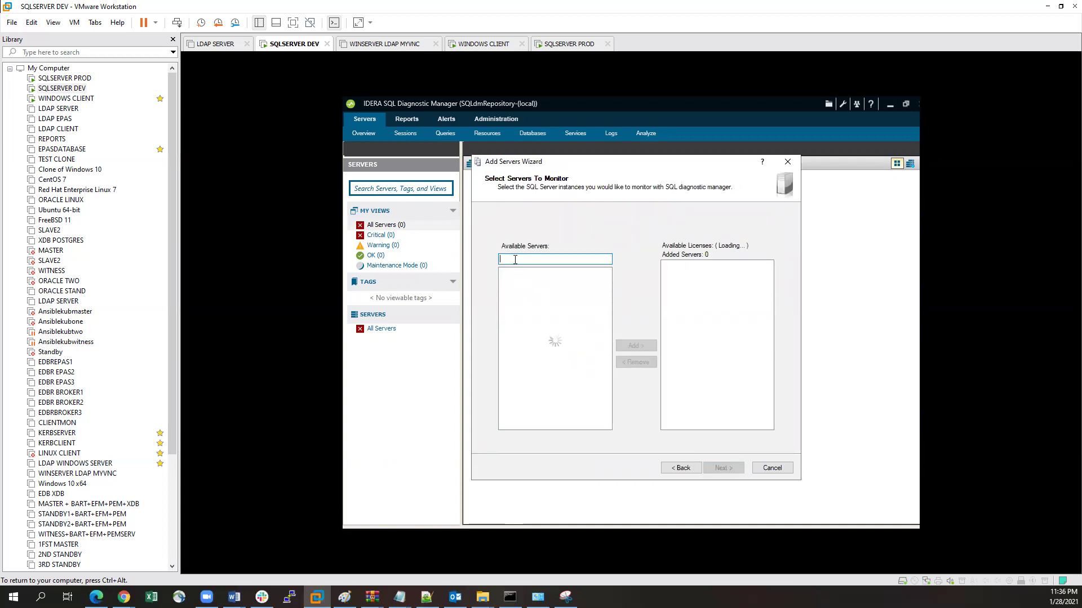
Step: Add 192.168.91.150, keep the Windows server type, and advance to collection settings
type("192.168.91.15")
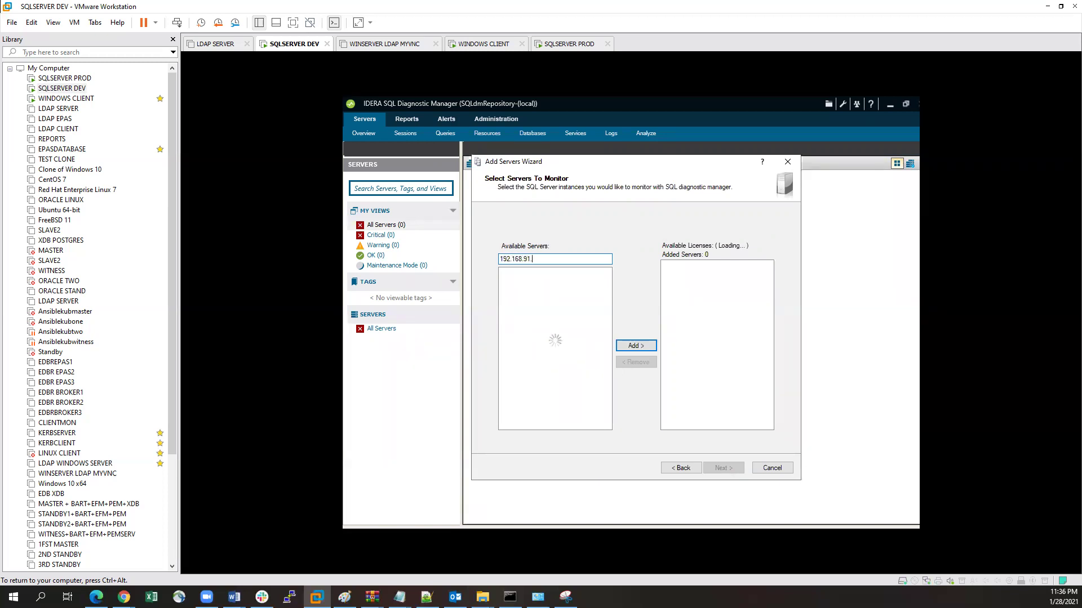
type("0")
left_click(631, 345)
left_click(723, 468)
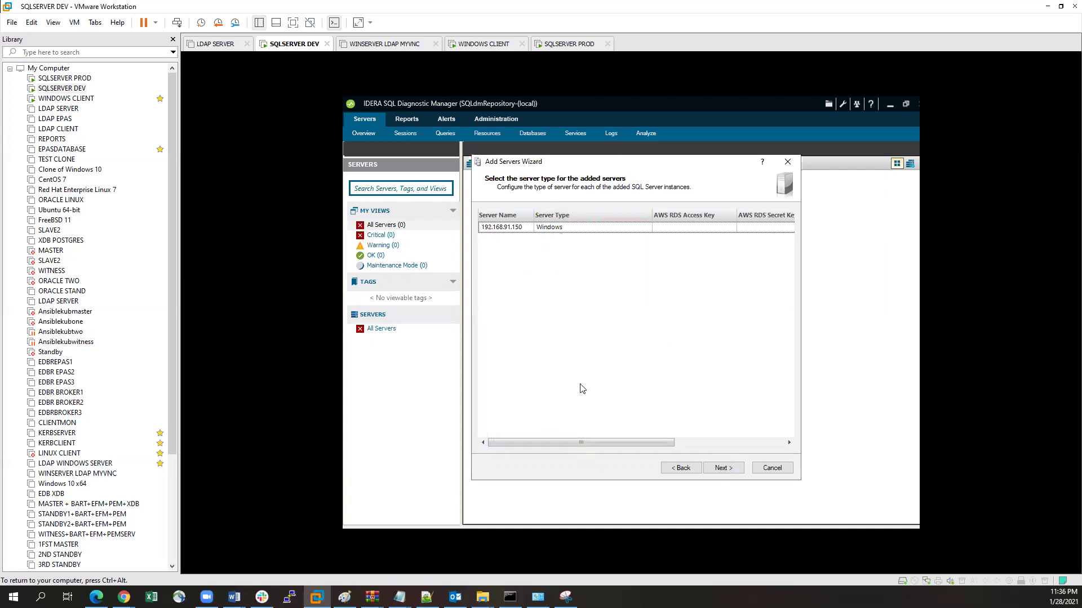
left_click(720, 470)
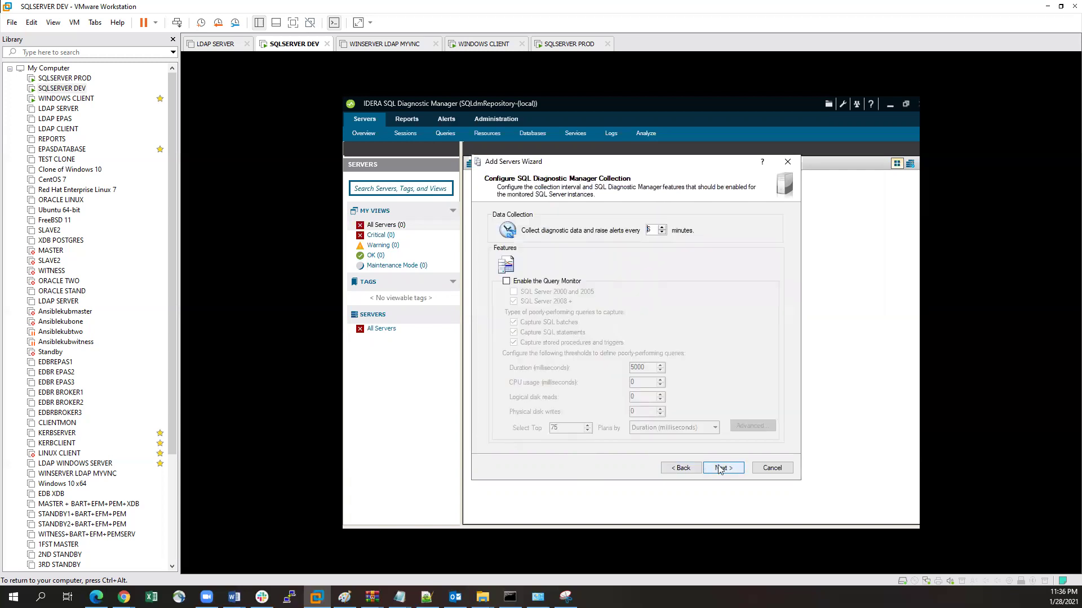
Step: Enable the Query Monitor, keep direct WMI OS metric collection, and finish the Add Servers wizard
left_click(506, 281)
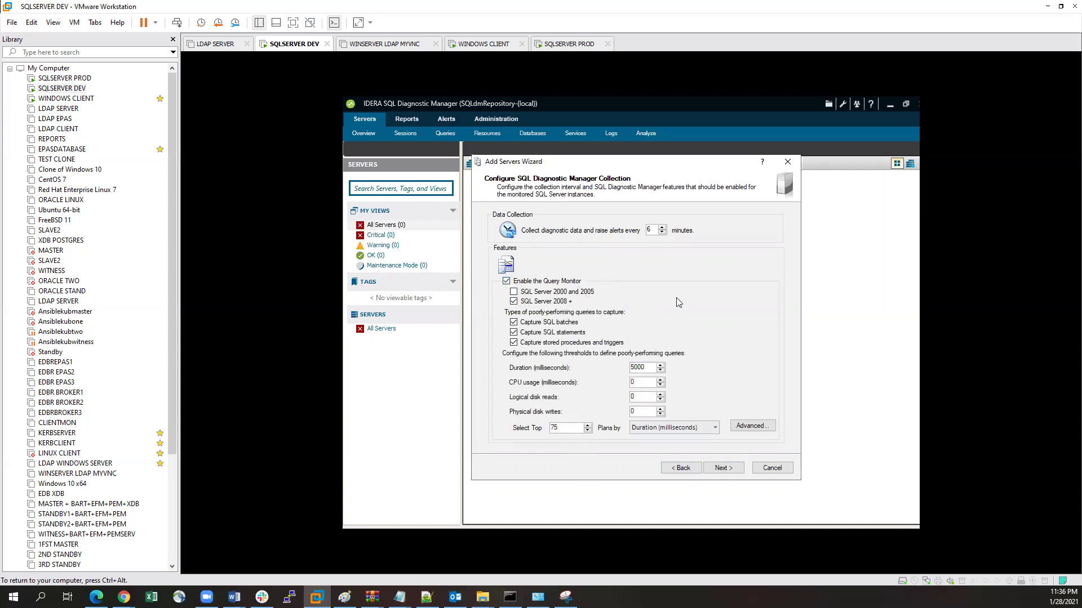
left_click(723, 467)
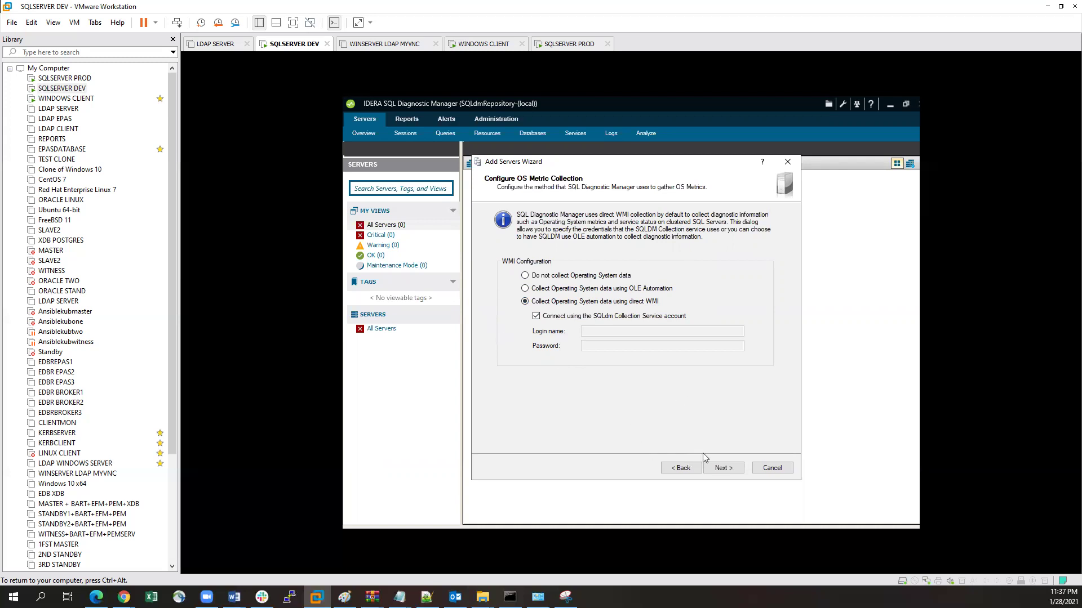
left_click(726, 469)
left_click(725, 470)
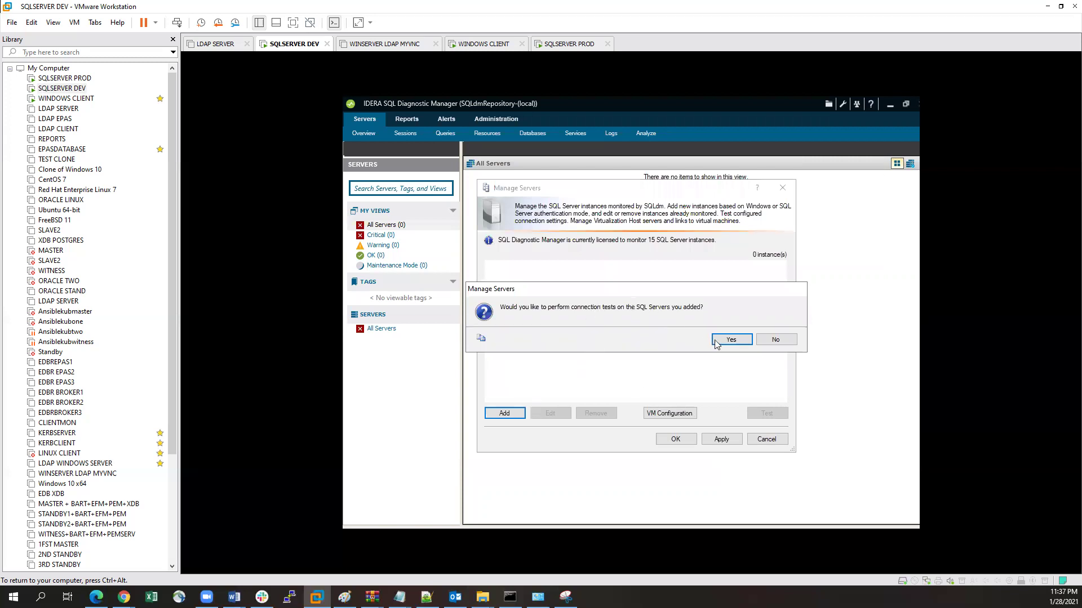
Step: Run the connection test for 192.168.91.150, then apply and close Manage Servers
left_click(727, 343)
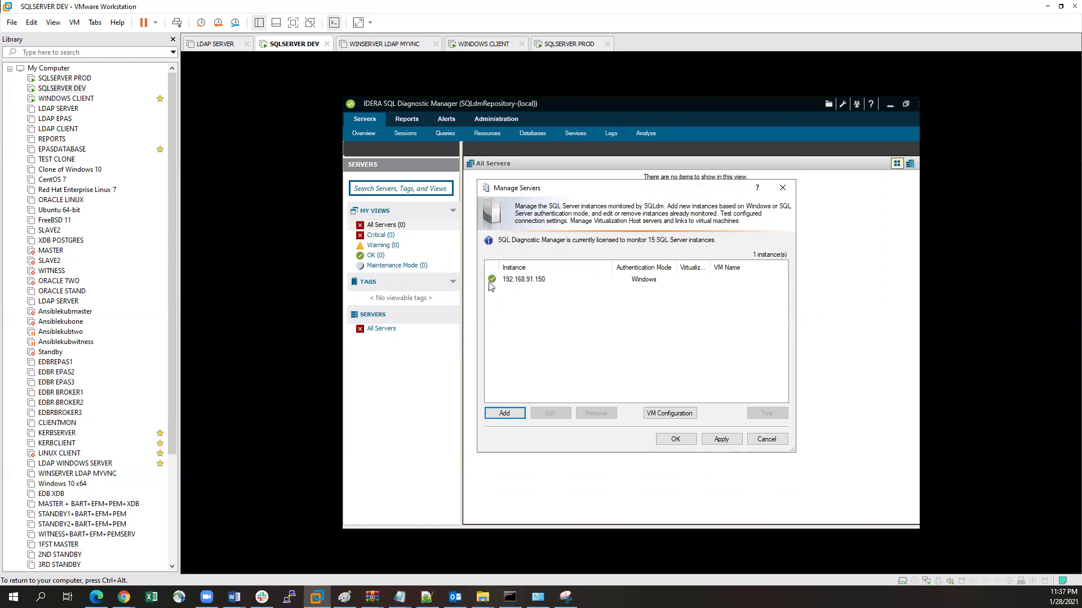
mouse_move(493, 281)
left_click(722, 440)
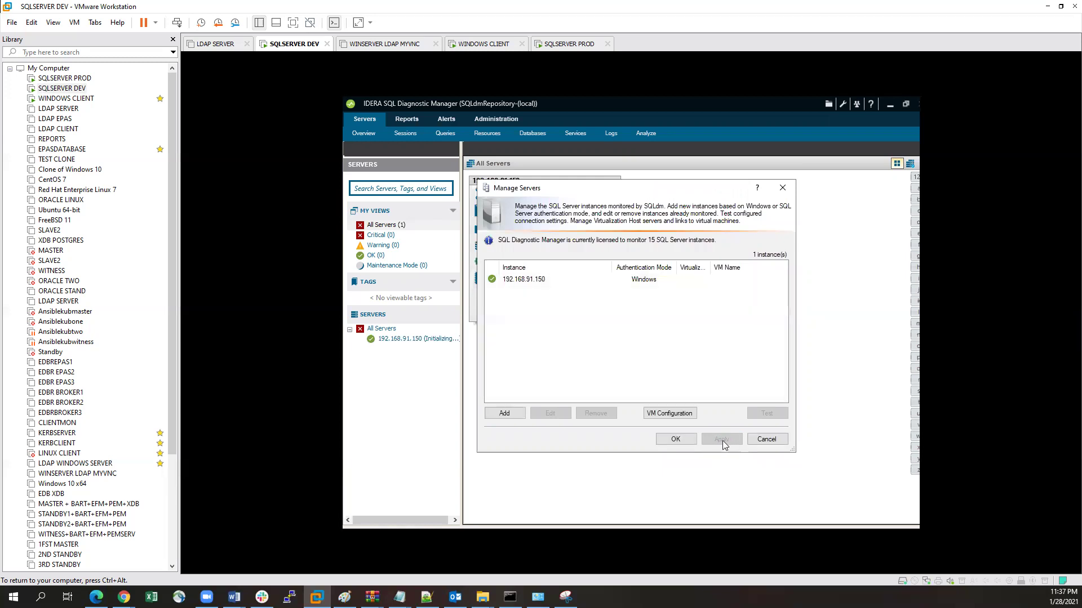
left_click(676, 440)
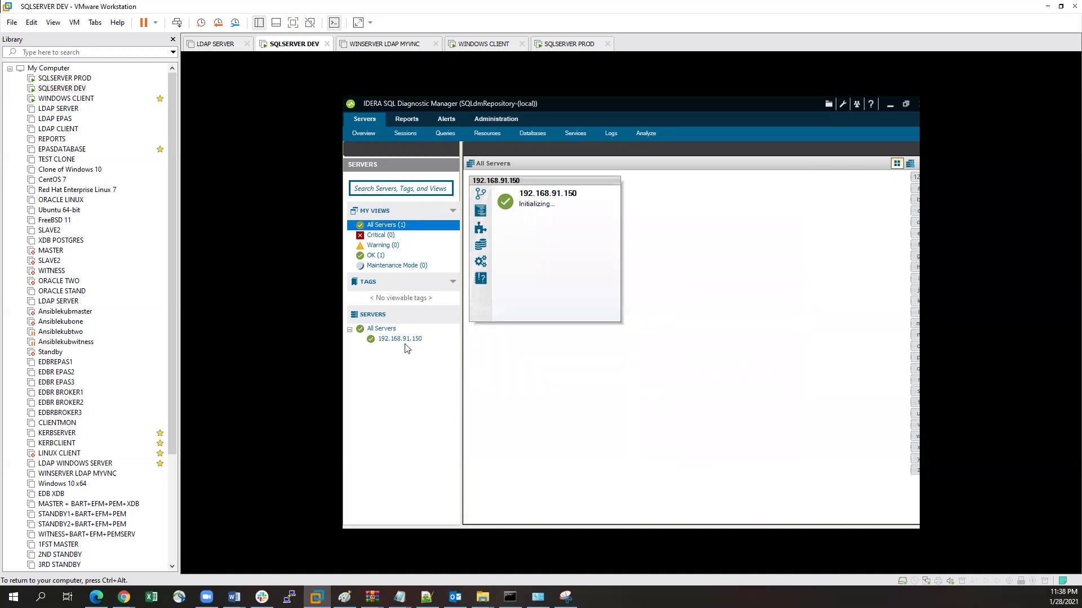
Step: Filter to OK-state servers and open the 192.168.91.150 dashboard
mouse_move(399, 340)
left_click(373, 256)
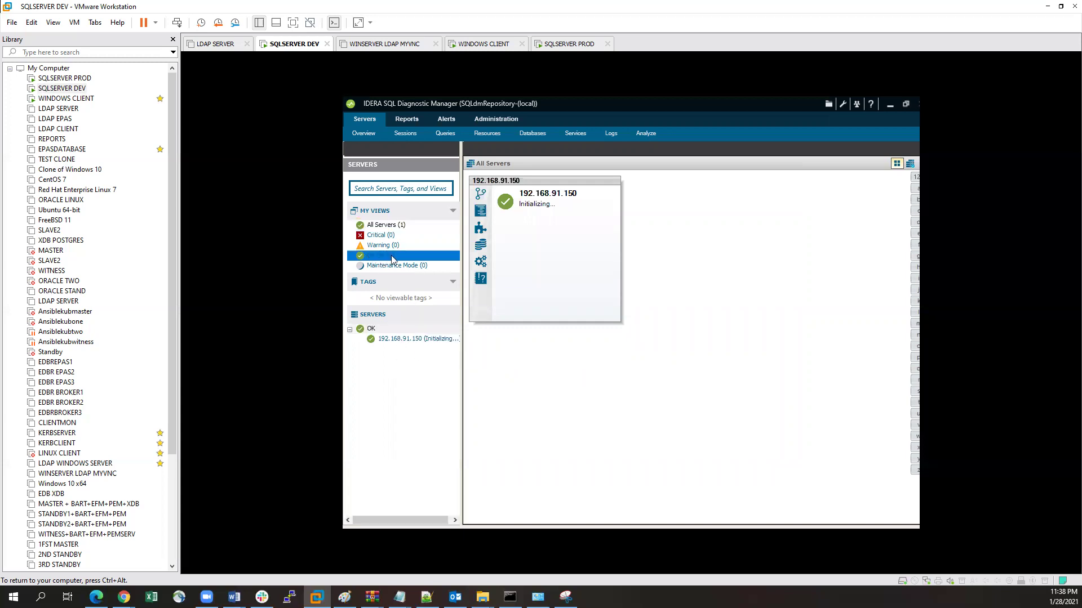
left_click(414, 340)
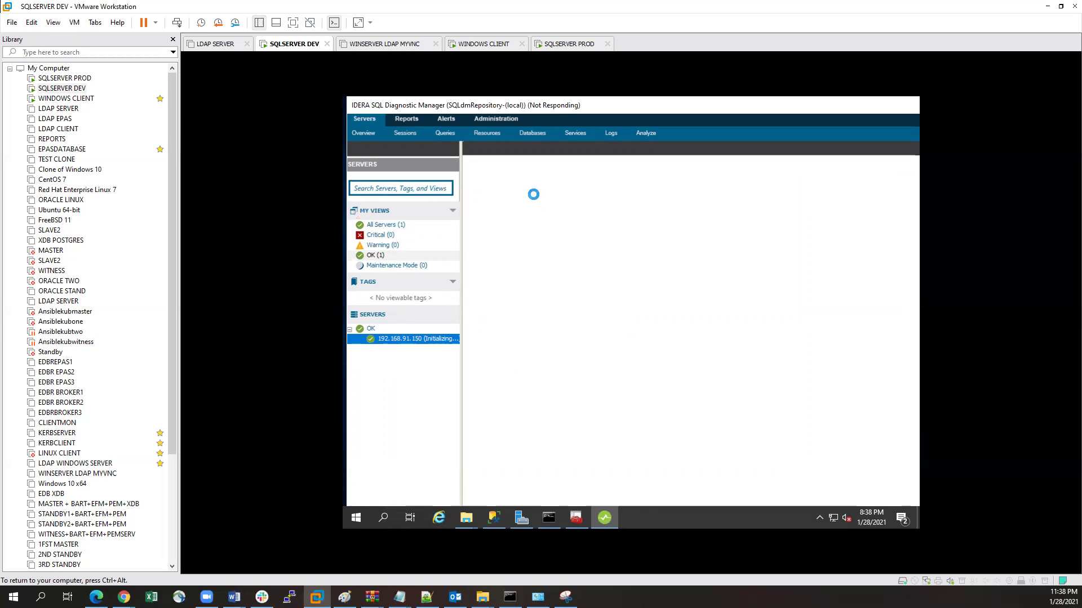
Step: Browse the 192.168.91.150 dashboard panels, then minimize SQL Diagnostic Manager
key("ctrl+alt")
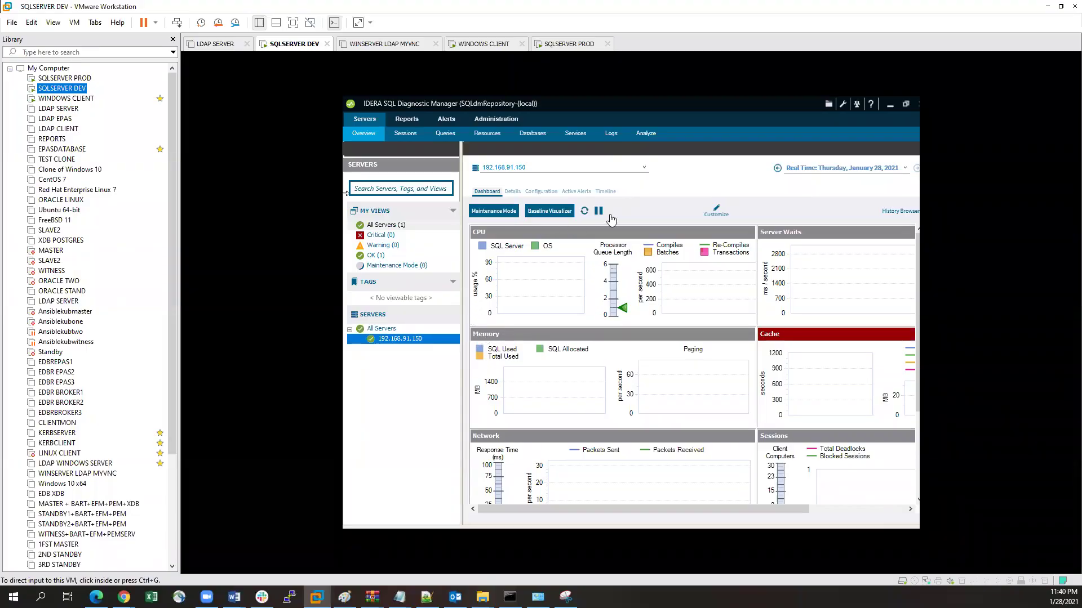
left_click(648, 199)
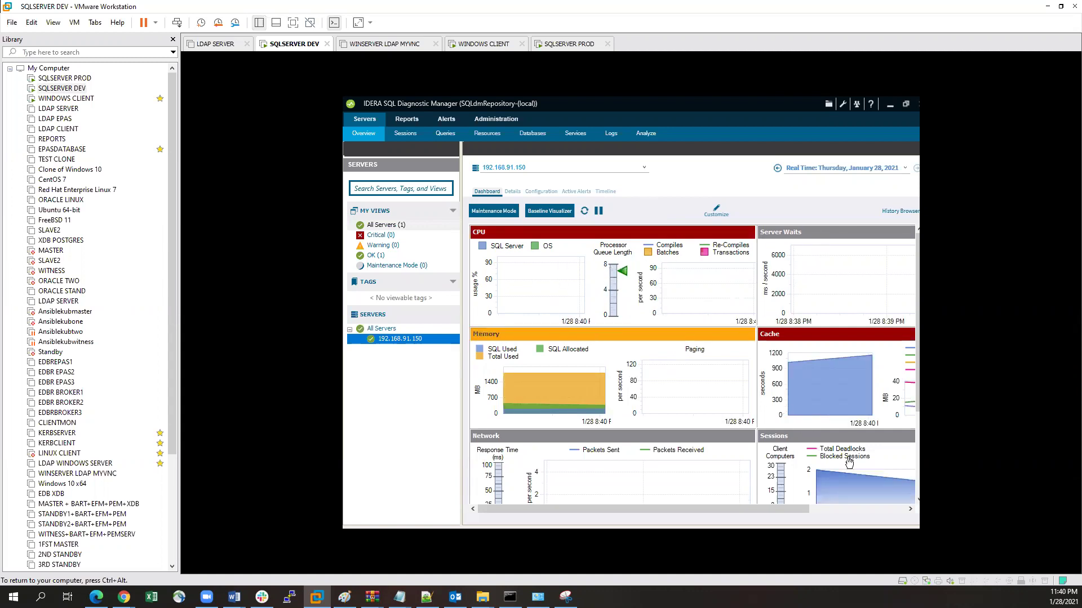
mouse_move(668, 508)
left_mouse_down()
mouse_move(780, 510)
mouse_move(676, 507)
left_mouse_up()
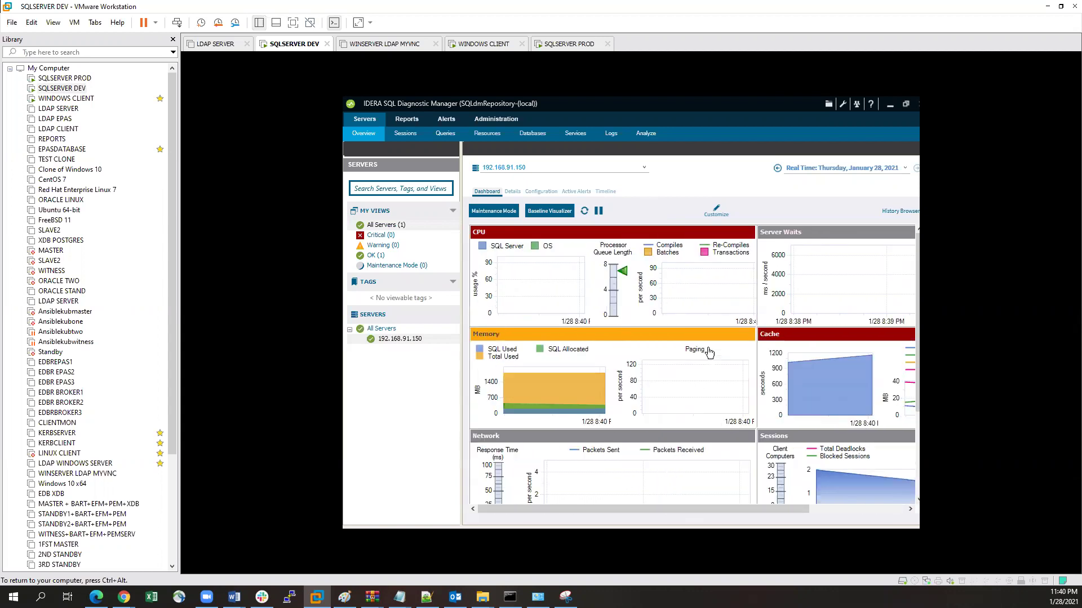
scroll(707, 346, "down", 3)
scroll(708, 350, "up", 3)
scroll(568, 380, "down", 3)
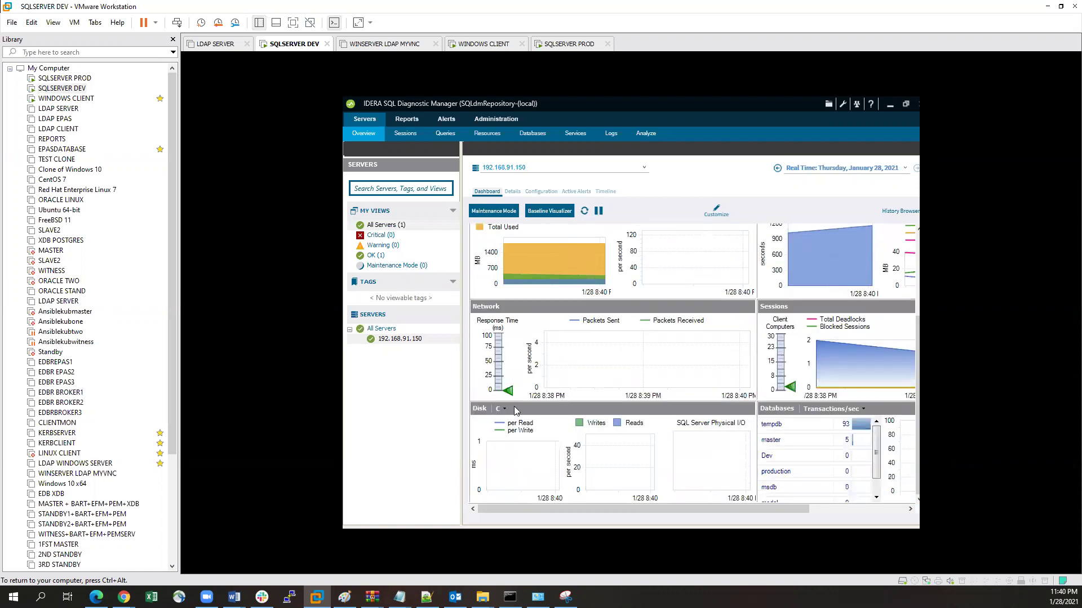
scroll(590, 451, "up", 3)
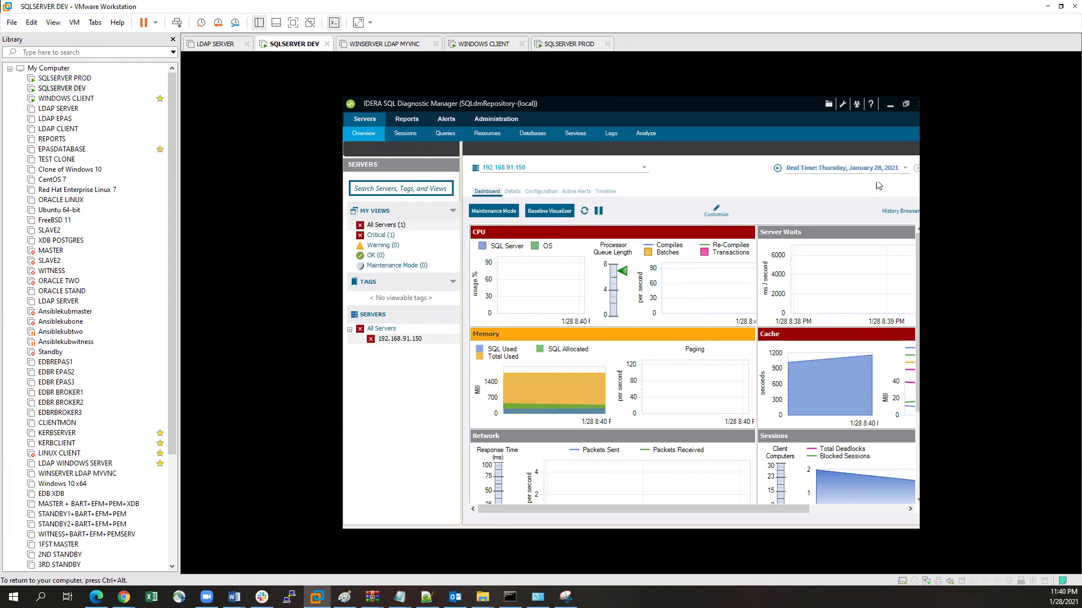
left_click(888, 104)
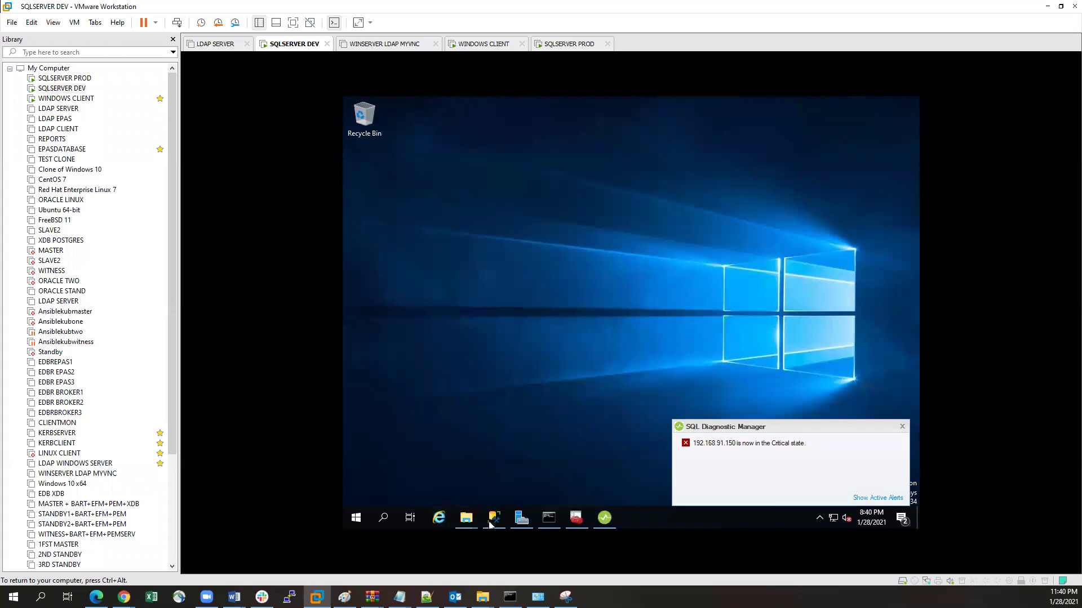
Step: Restore Management Studio and expand Databases > SQLdmRepository in Object Explorer
left_click(493, 519)
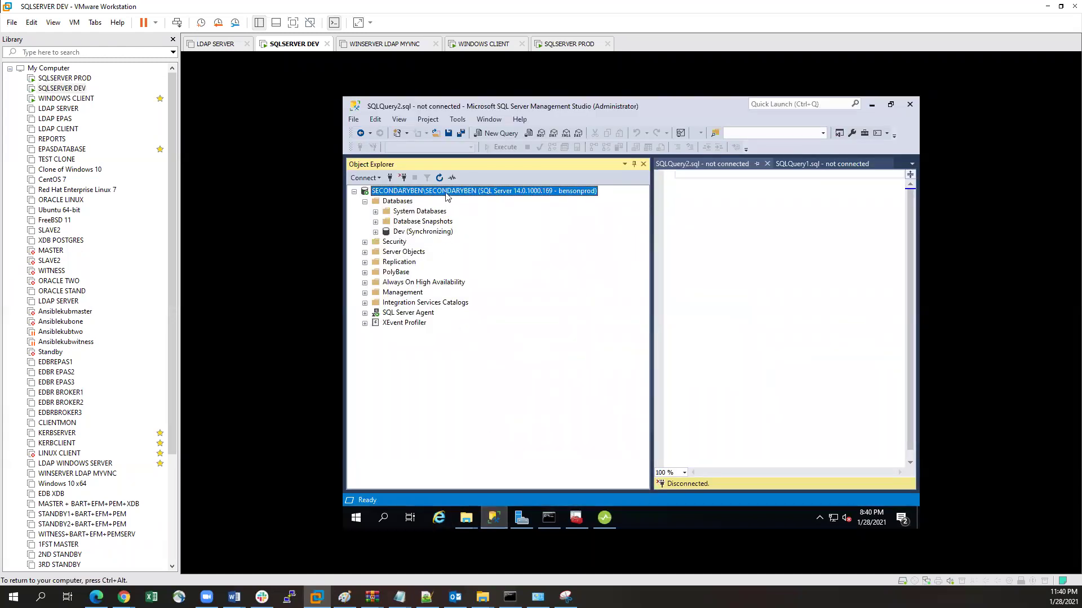
left_click(365, 201)
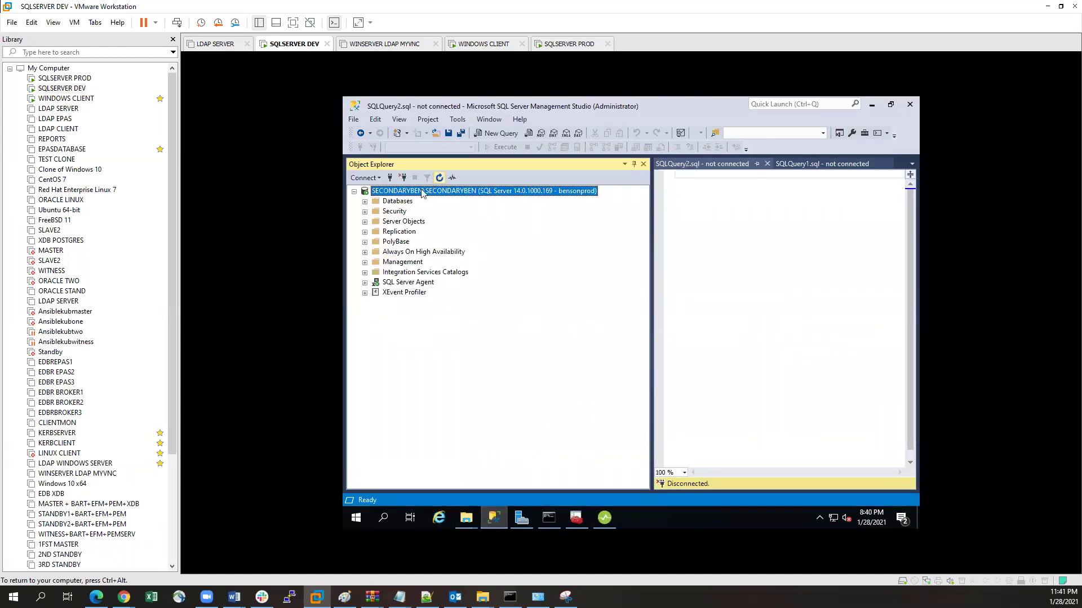
left_click(364, 201)
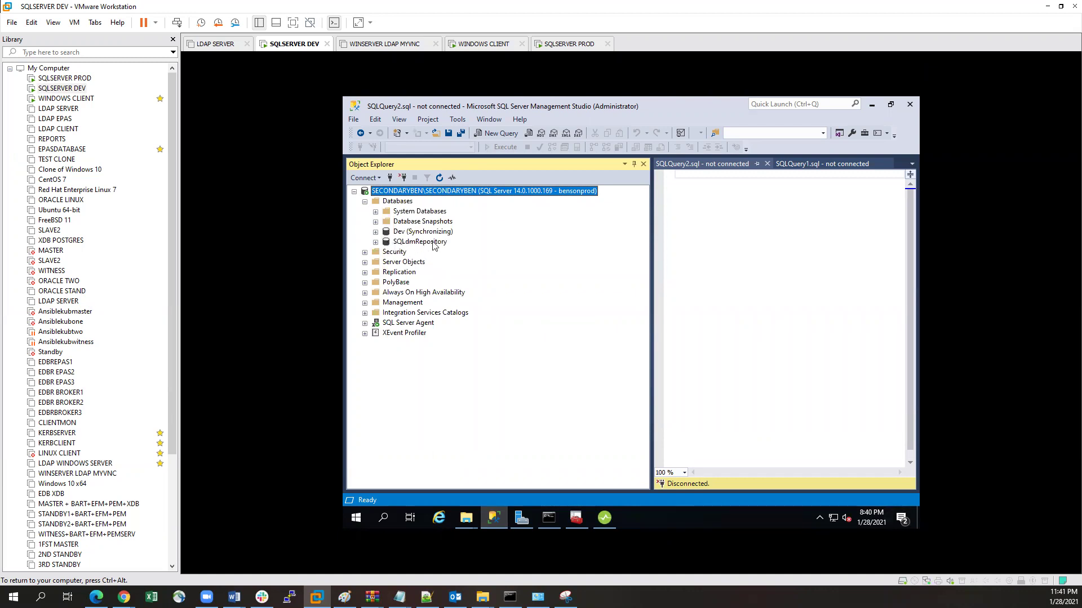
left_click(376, 242)
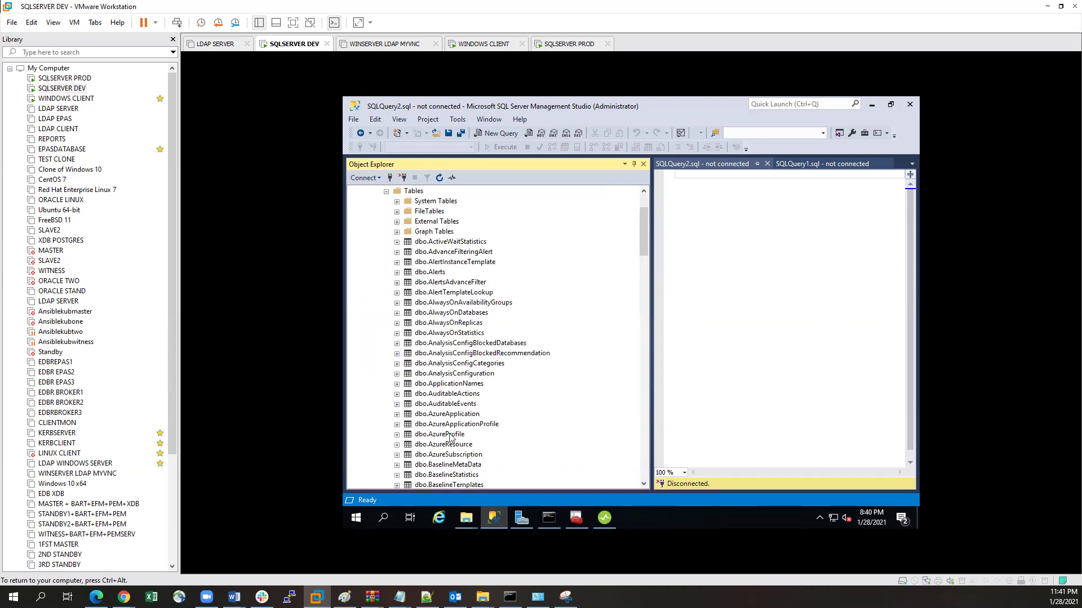
Step: Look through the SQLdmRepository tables, collapse Databases, and minimize Management Studio
scroll(462, 368, "down", 5)
scroll(462, 367, "down", 20)
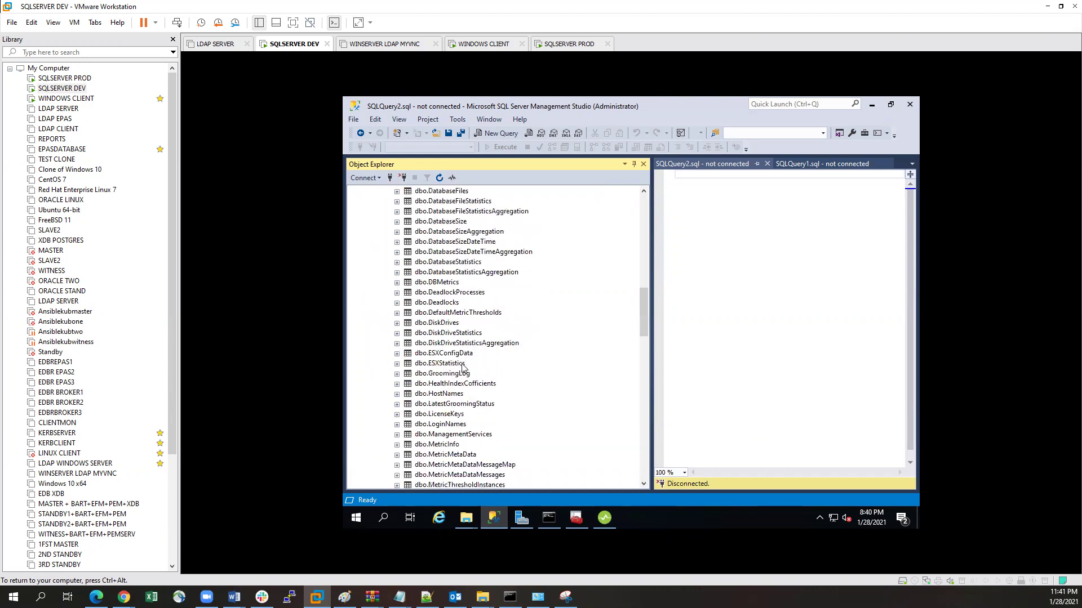
scroll(462, 367, "down", 8)
scroll(462, 367, "up", 7)
scroll(462, 368, "up", 20)
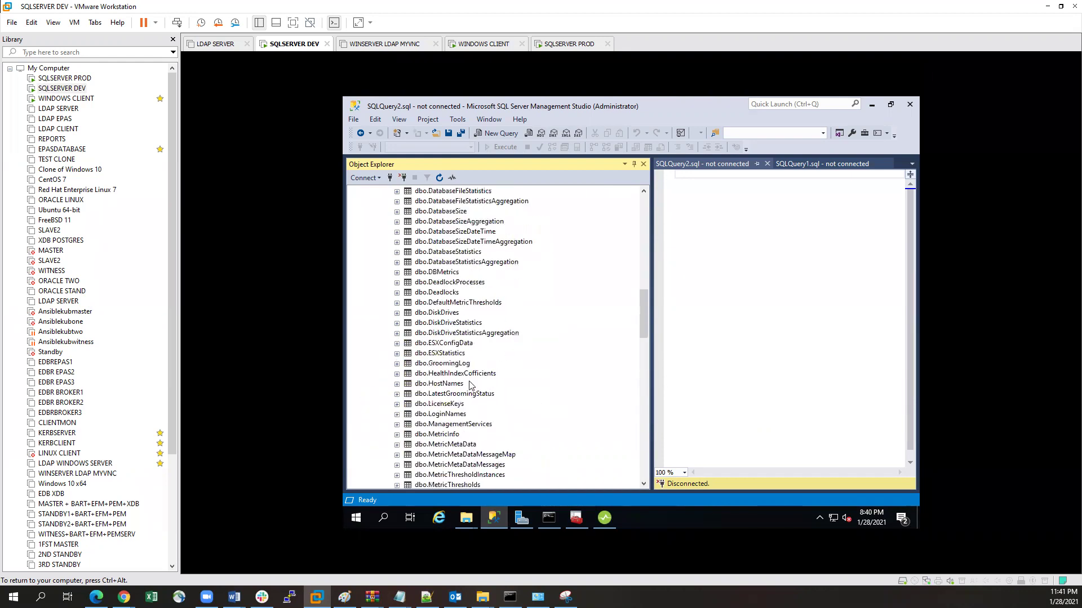
scroll(470, 386, "up", 4)
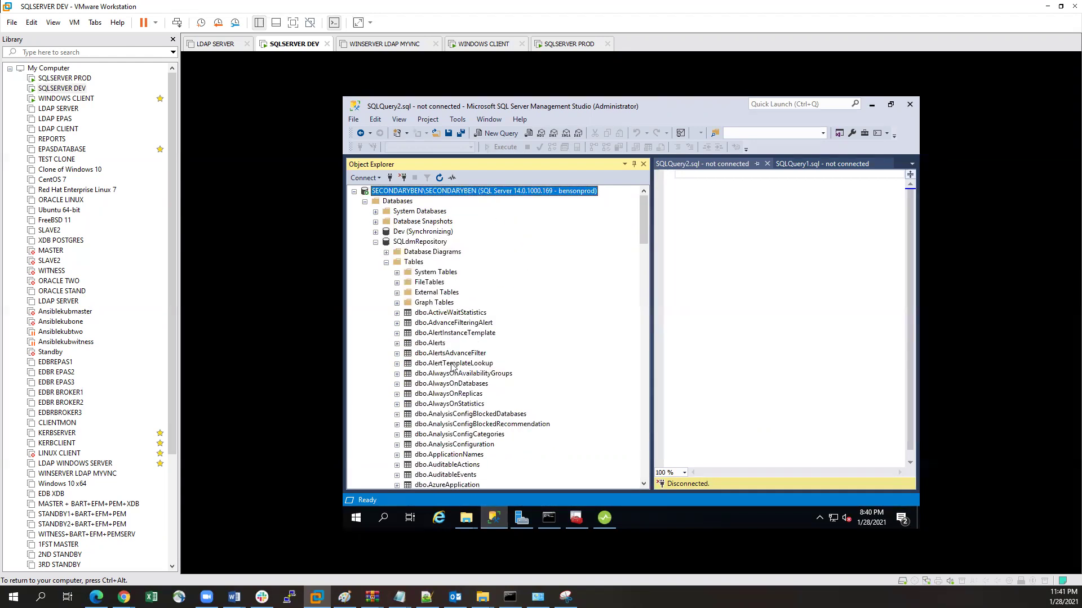
left_click(365, 202)
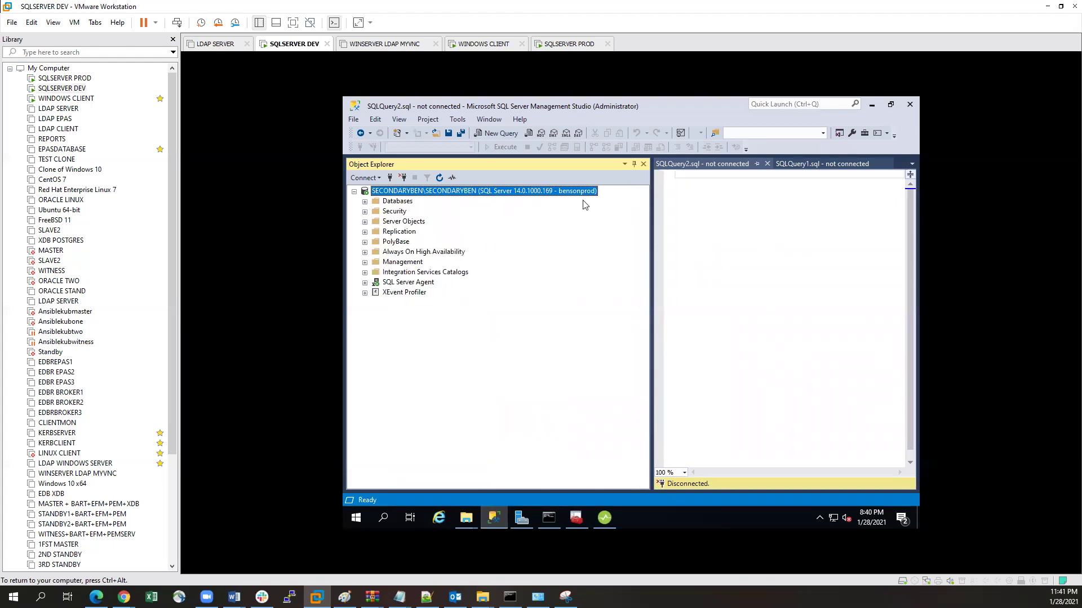
left_click(871, 104)
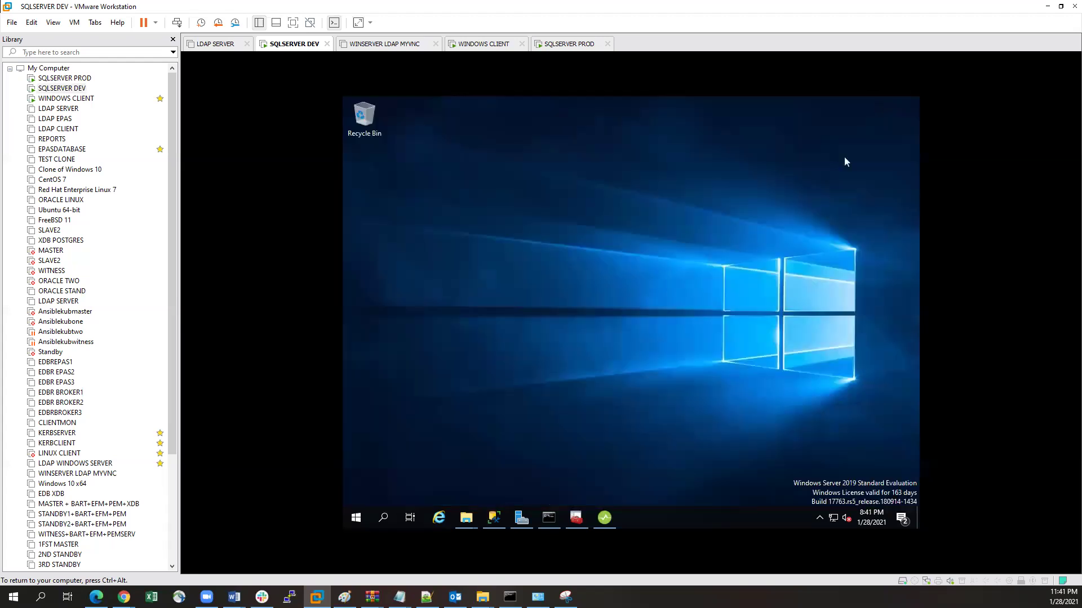
left_click(604, 518)
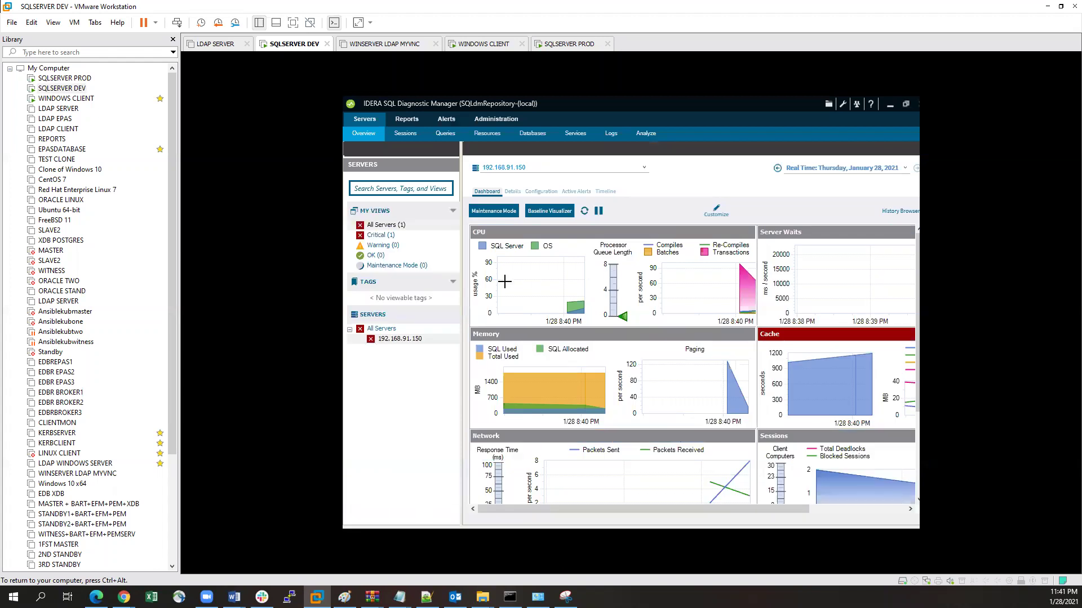
left_click(378, 226)
right_click(378, 226)
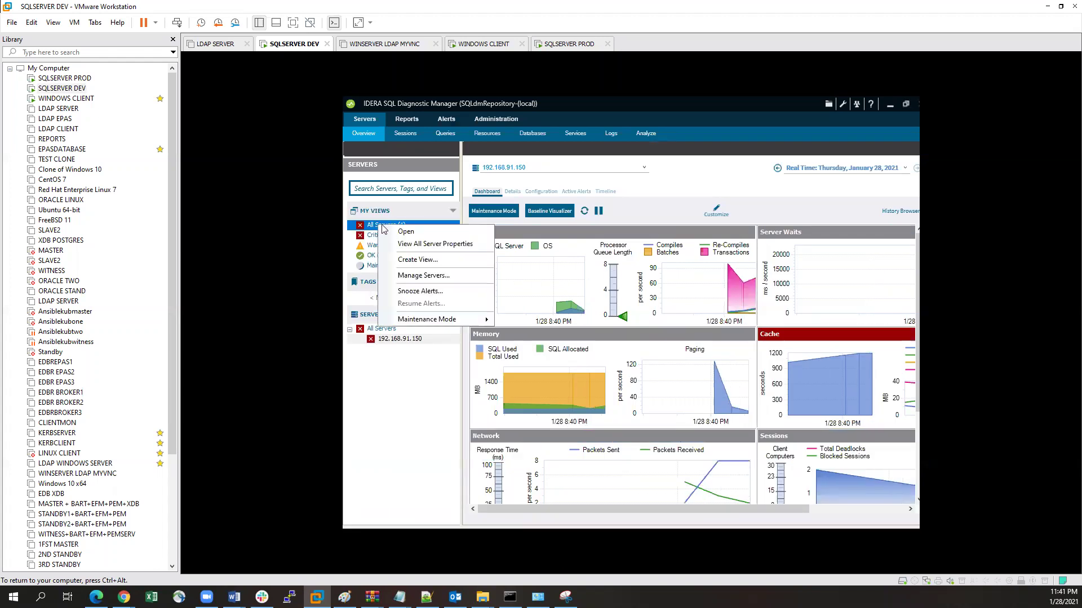
left_click(442, 277)
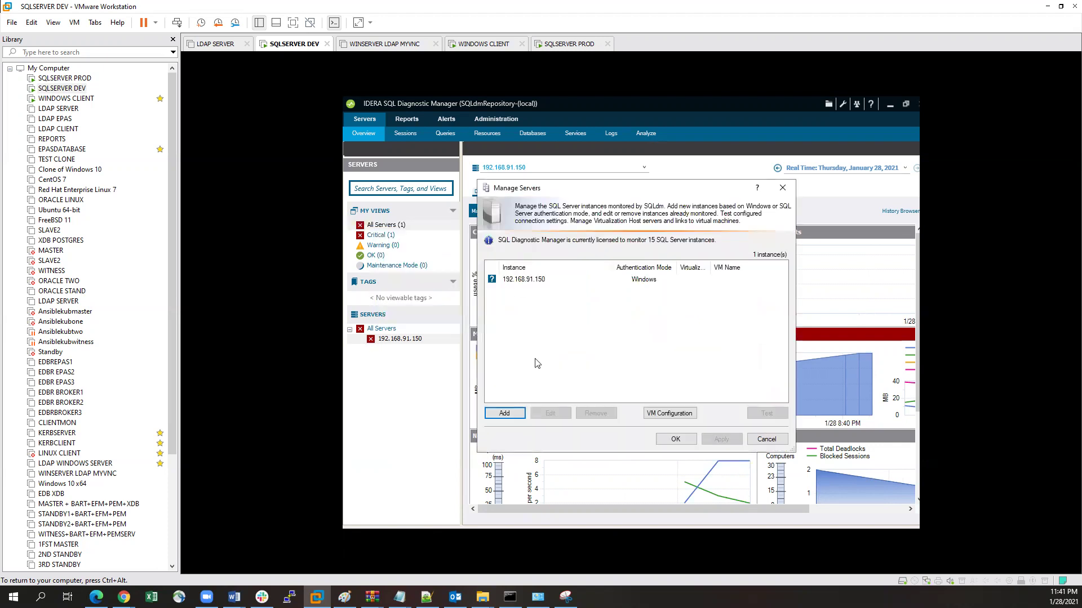
left_click(505, 413)
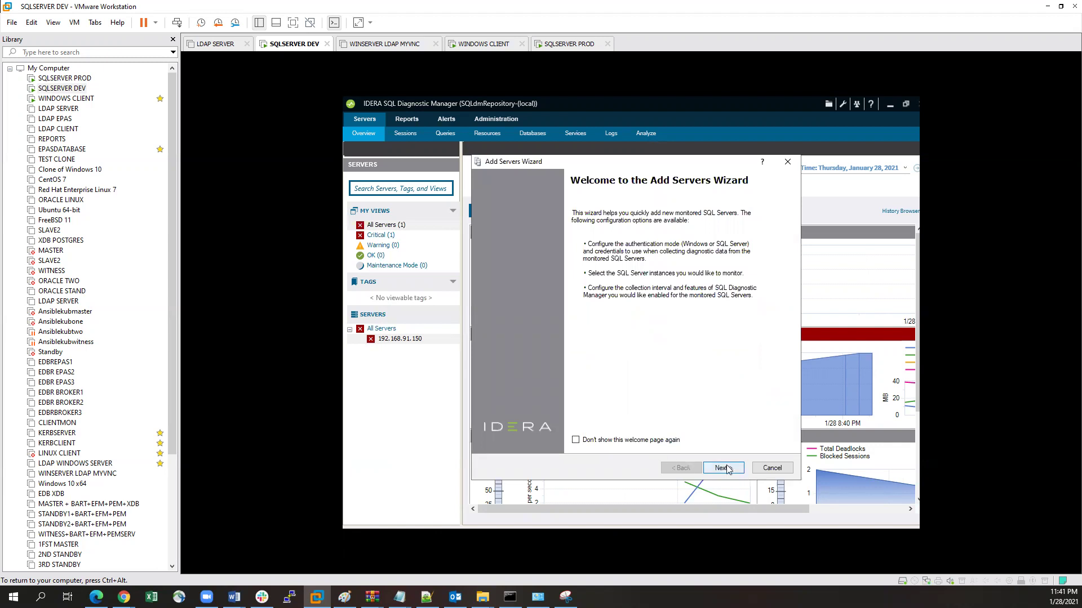
left_click(725, 469)
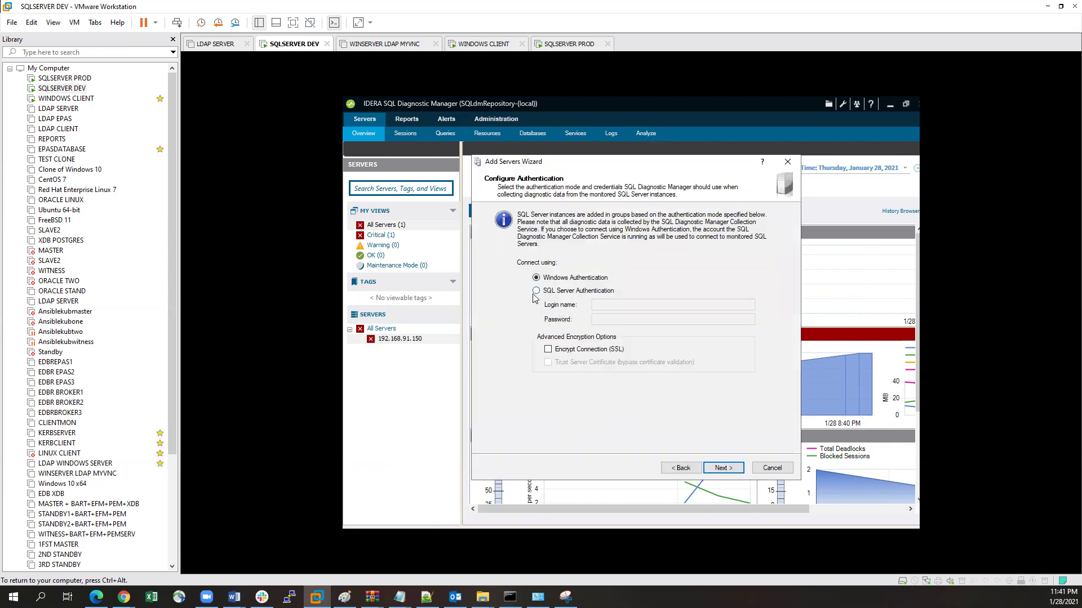
left_click(724, 469)
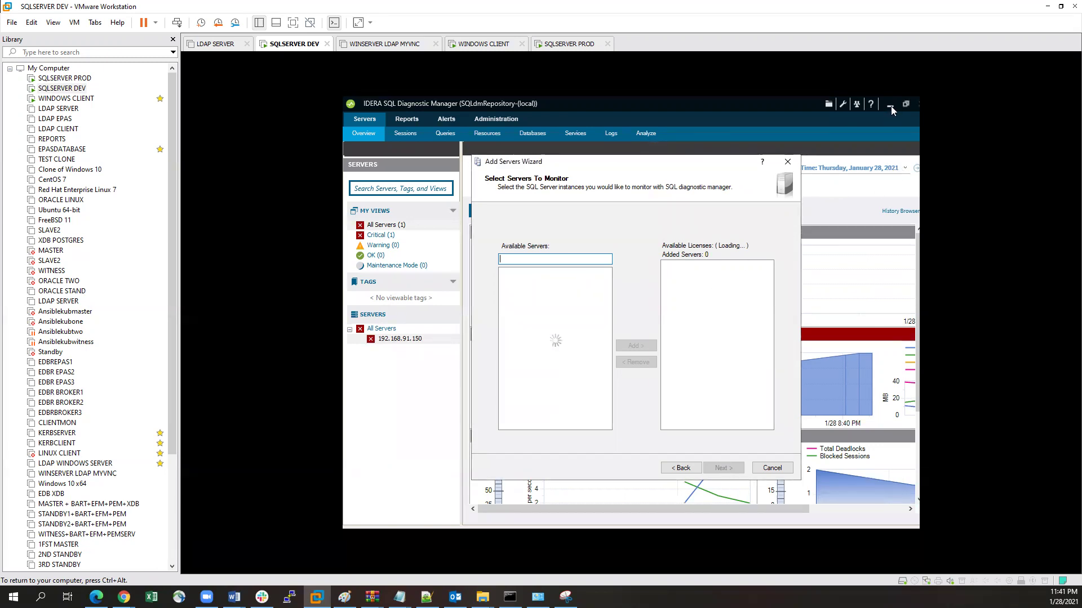
left_click(788, 162)
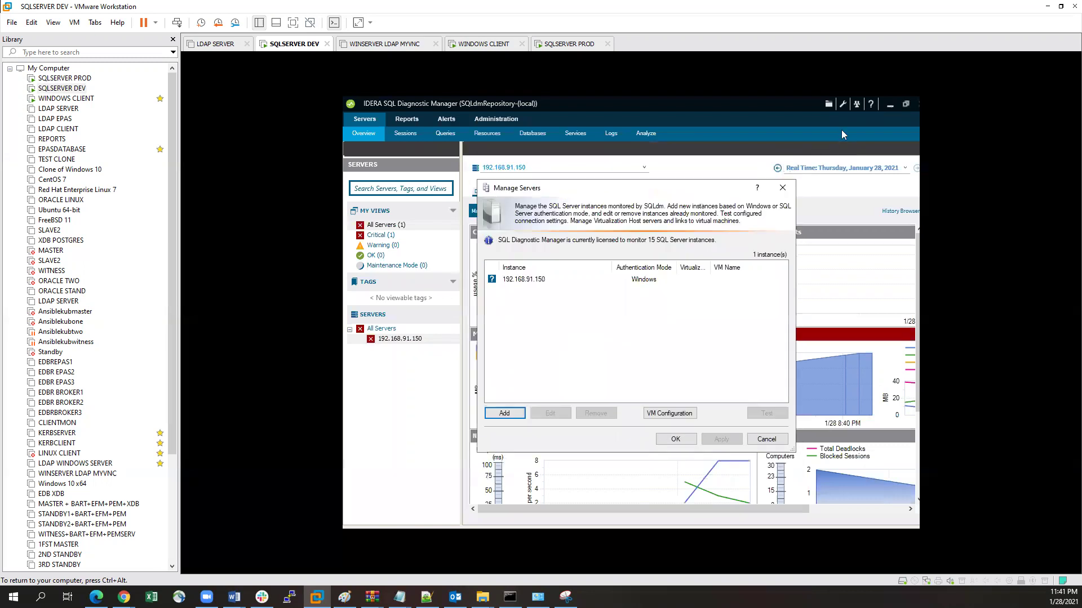
left_click(782, 190)
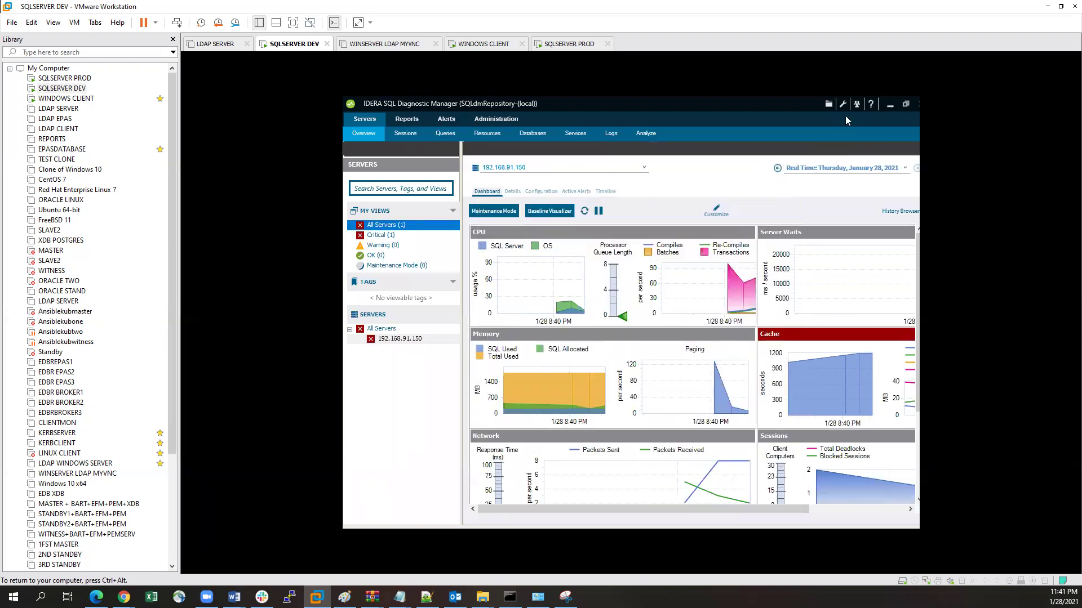
left_click(890, 106)
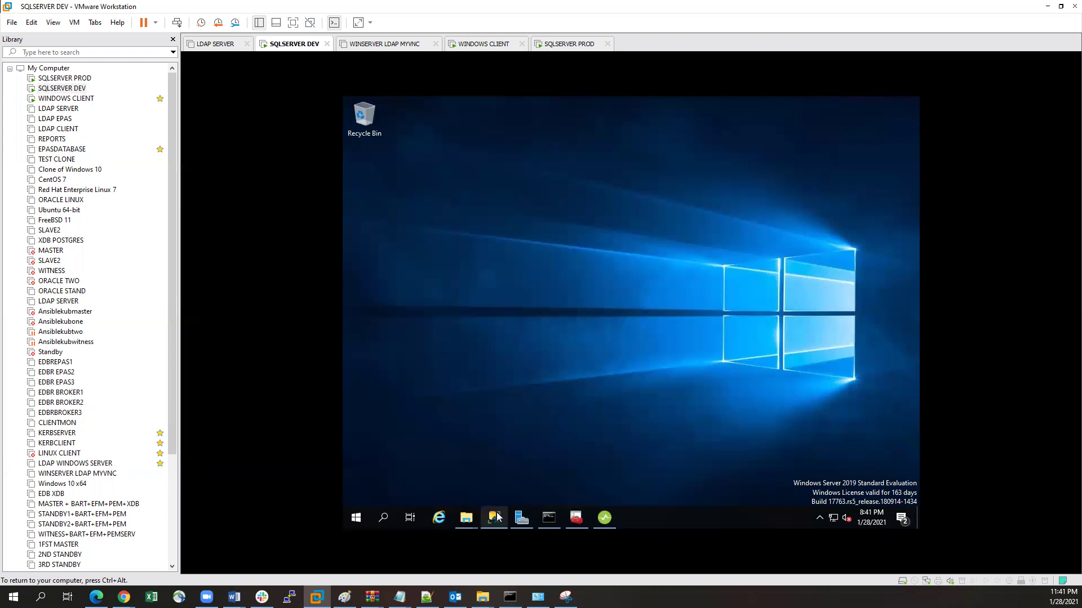
Step: Launch Command Prompt from Windows search with 'cmdp'
left_click(494, 518)
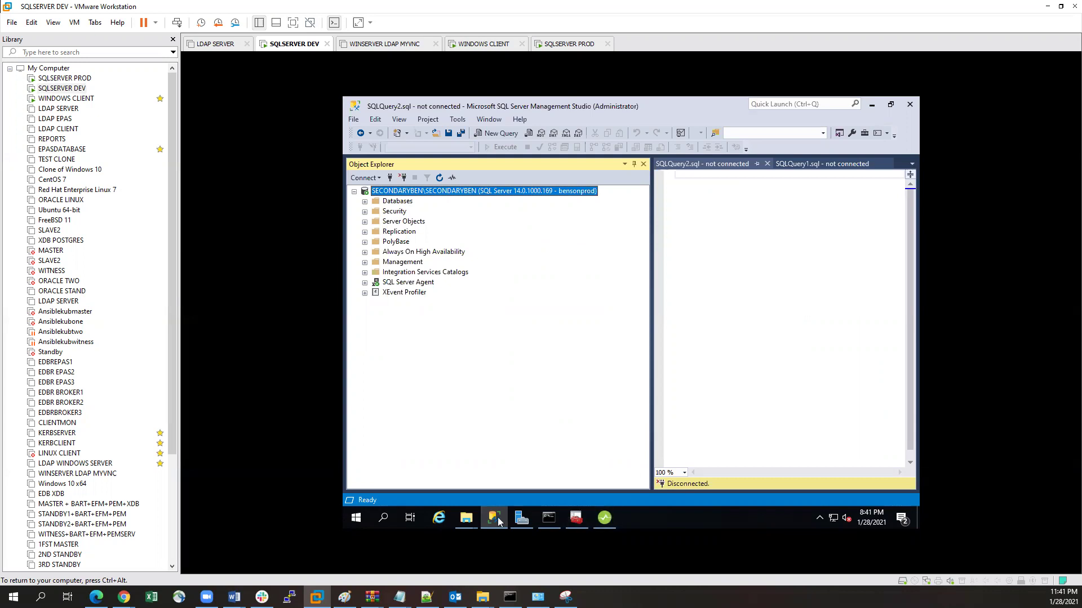
left_click(384, 518)
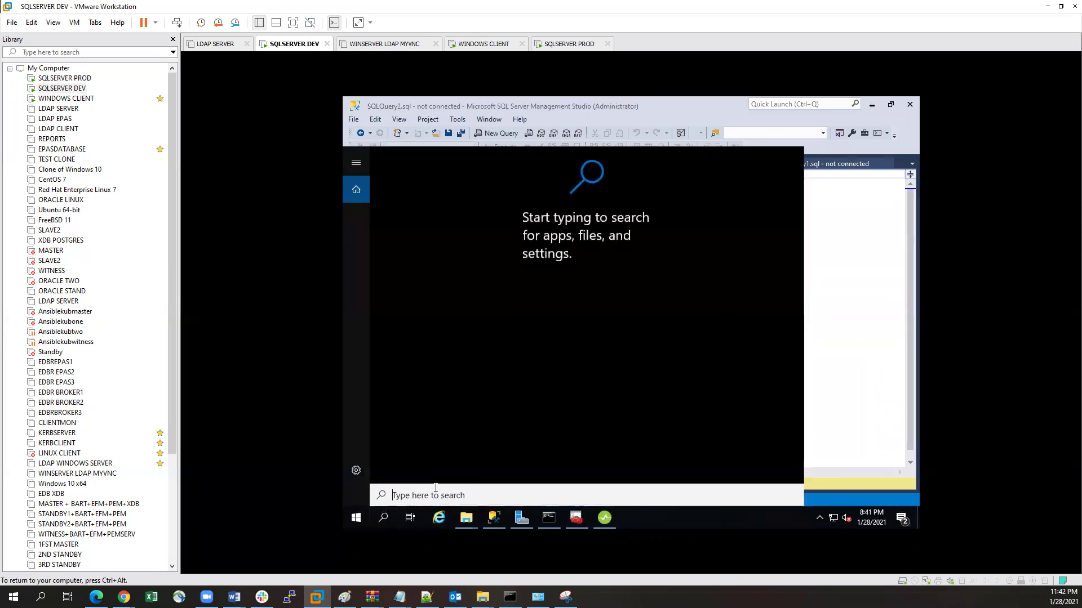
type("cmdp")
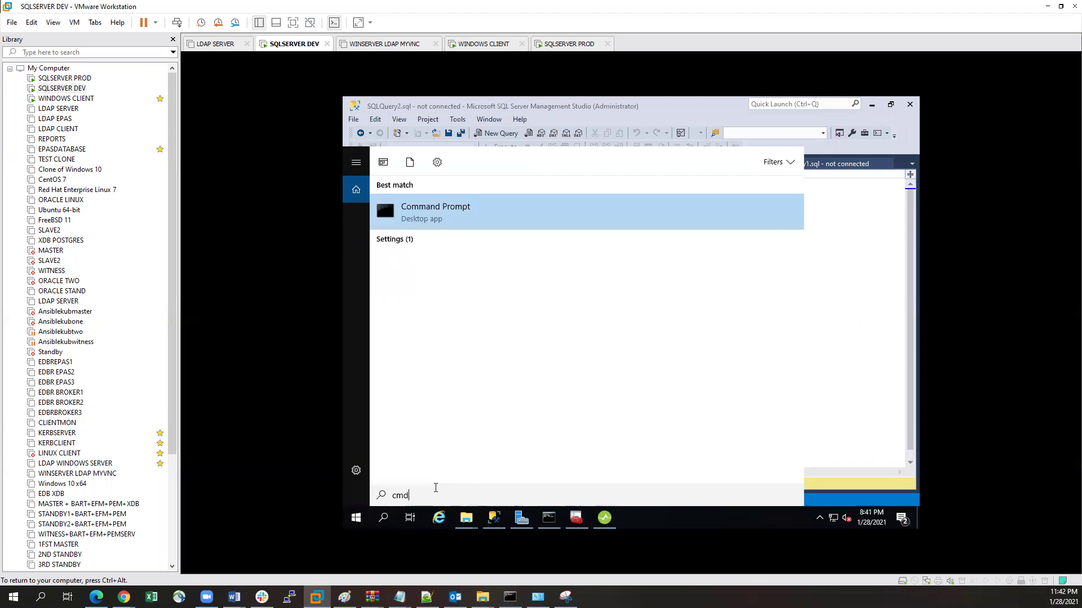
key("Return")
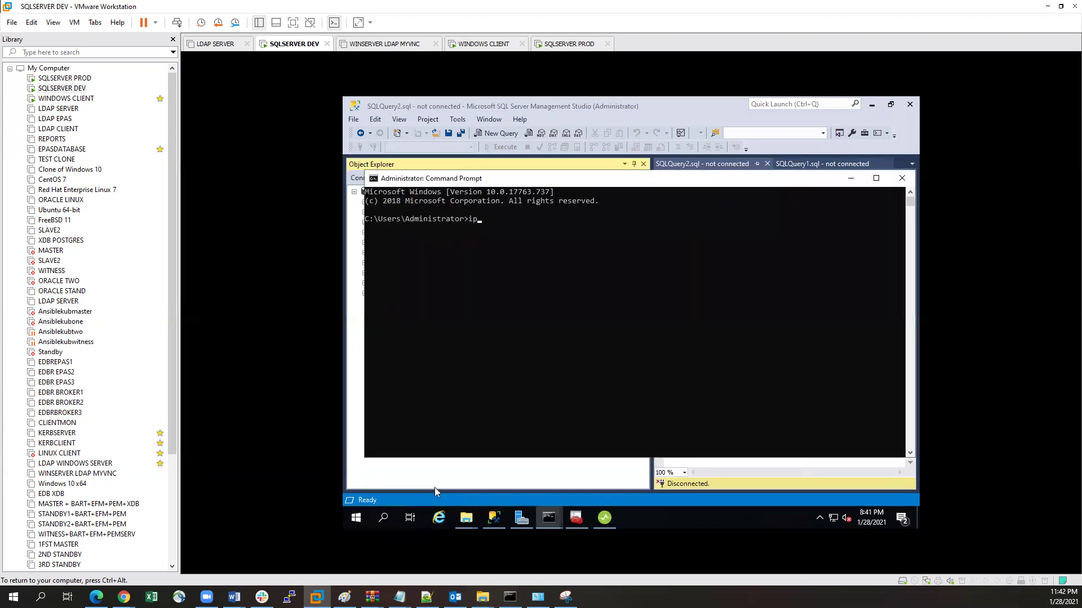
Step: Run ipconfig to see 192.168.91.156, then close the console and return to Diagnostic Manager
type("ipconfig")
key("Return")
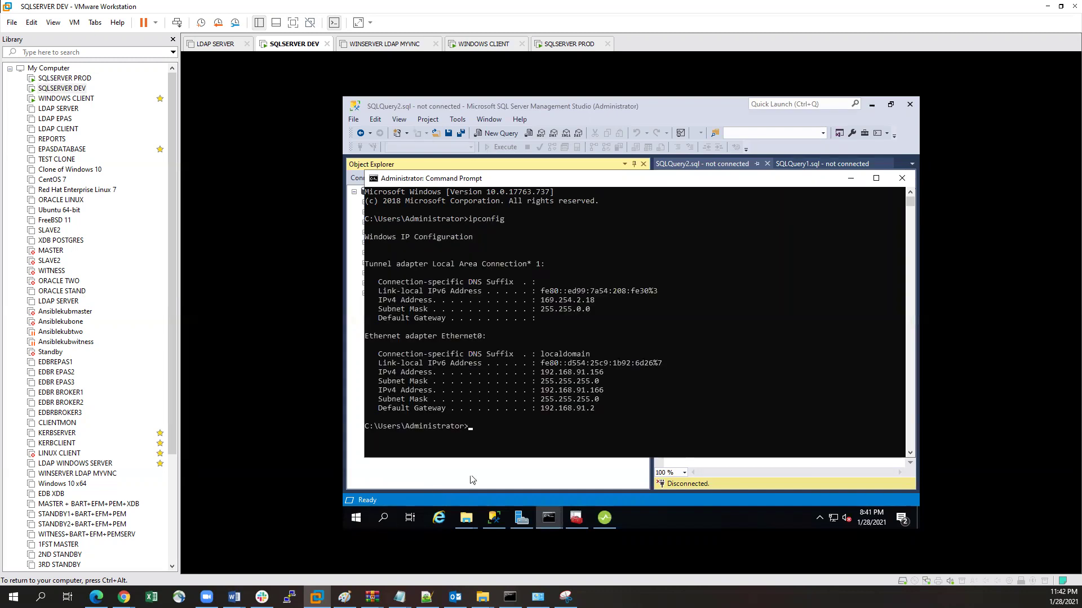
left_click(902, 178)
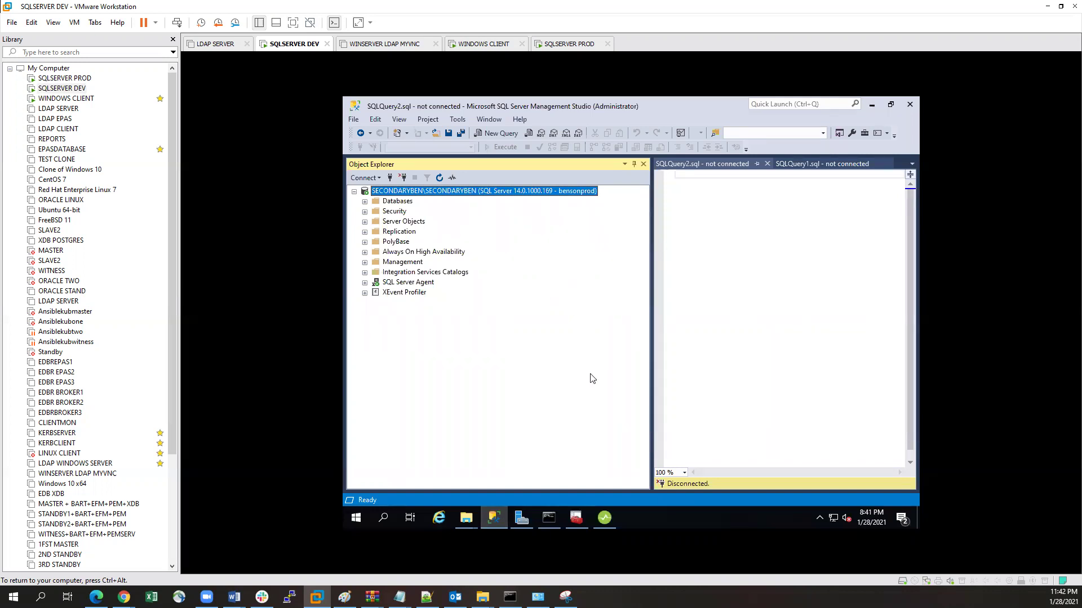
left_click(599, 519)
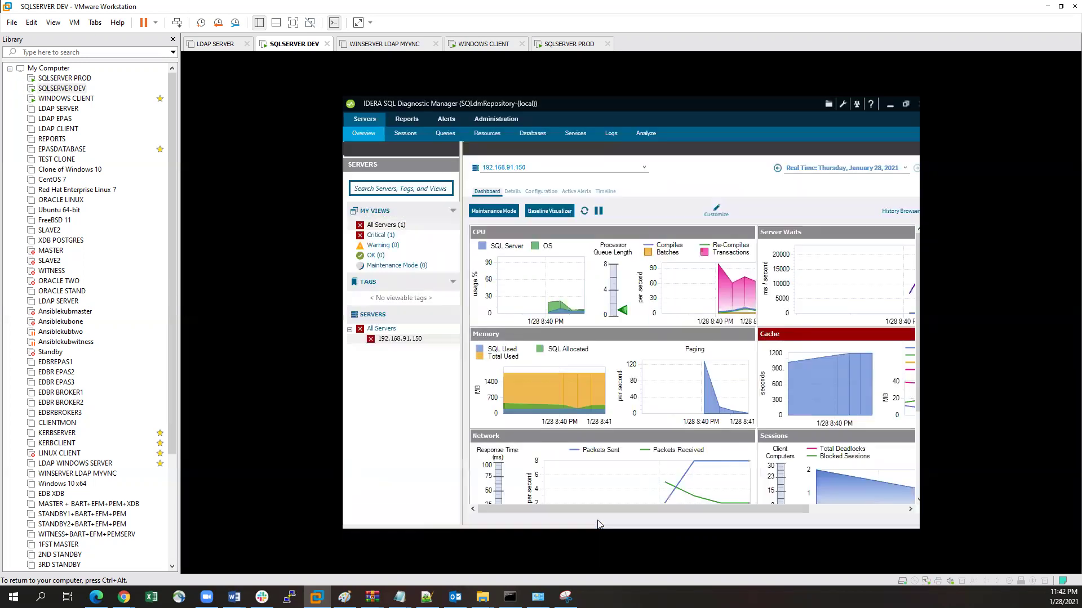
Step: Open Manage Servers from All Servers and add 192.168.91.156 using Windows authentication
right_click(387, 226)
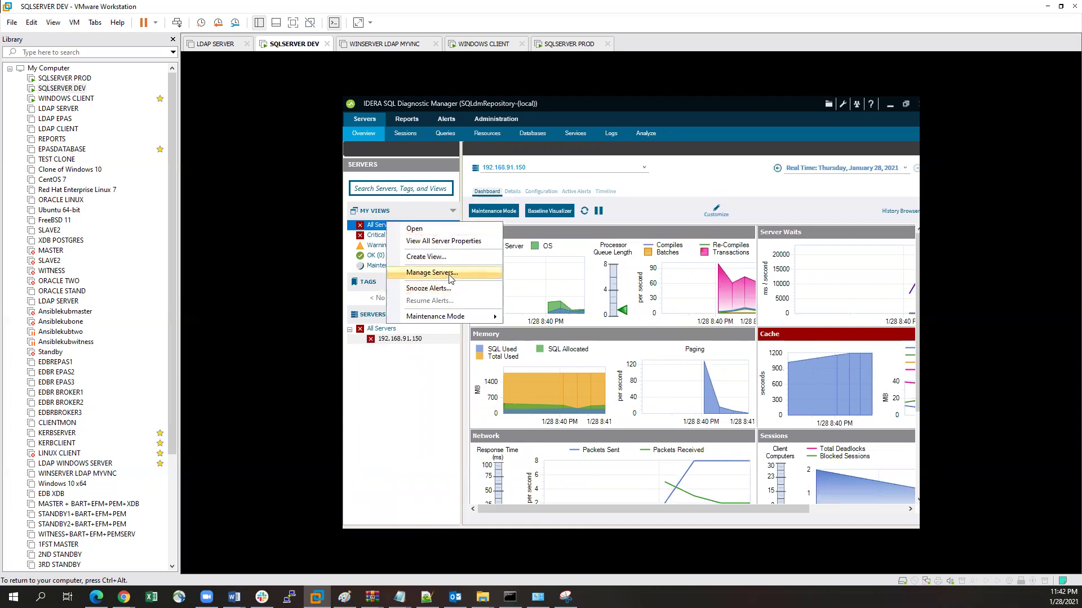
left_click(451, 275)
left_click(505, 413)
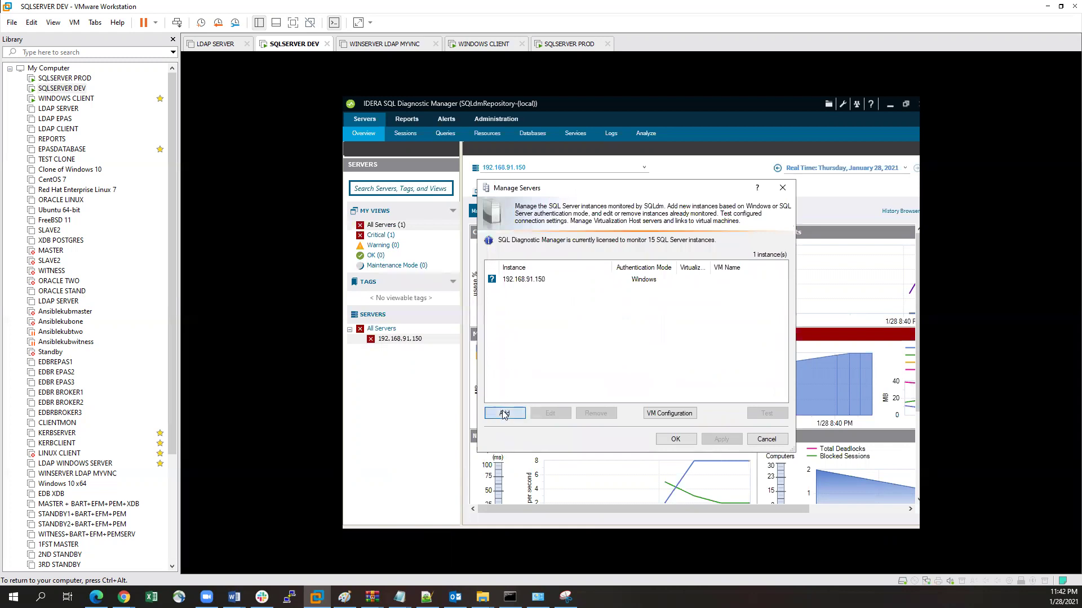
left_click(711, 468)
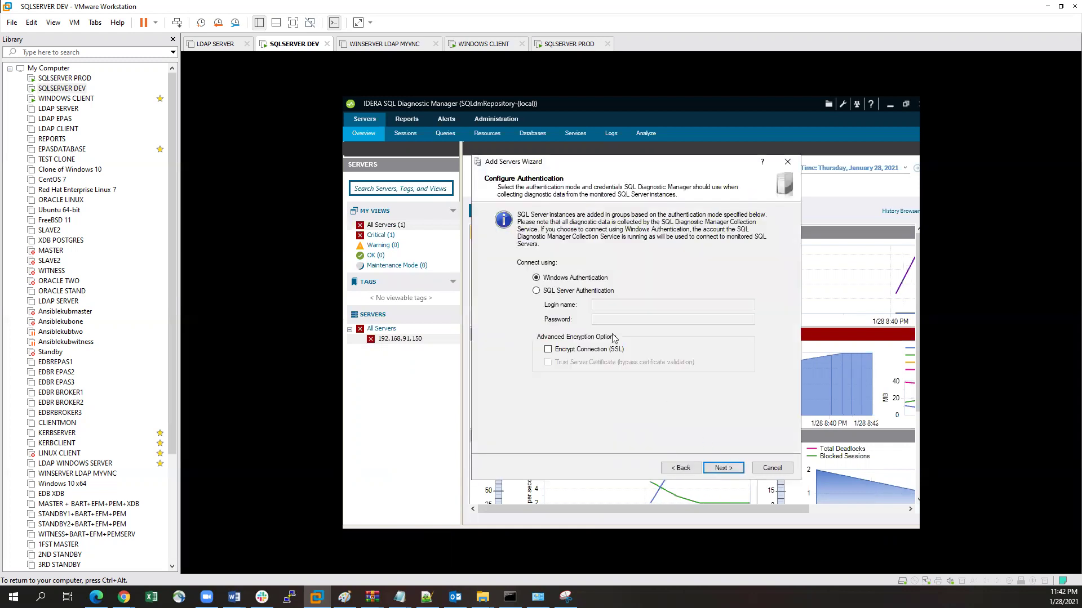
left_click(723, 468)
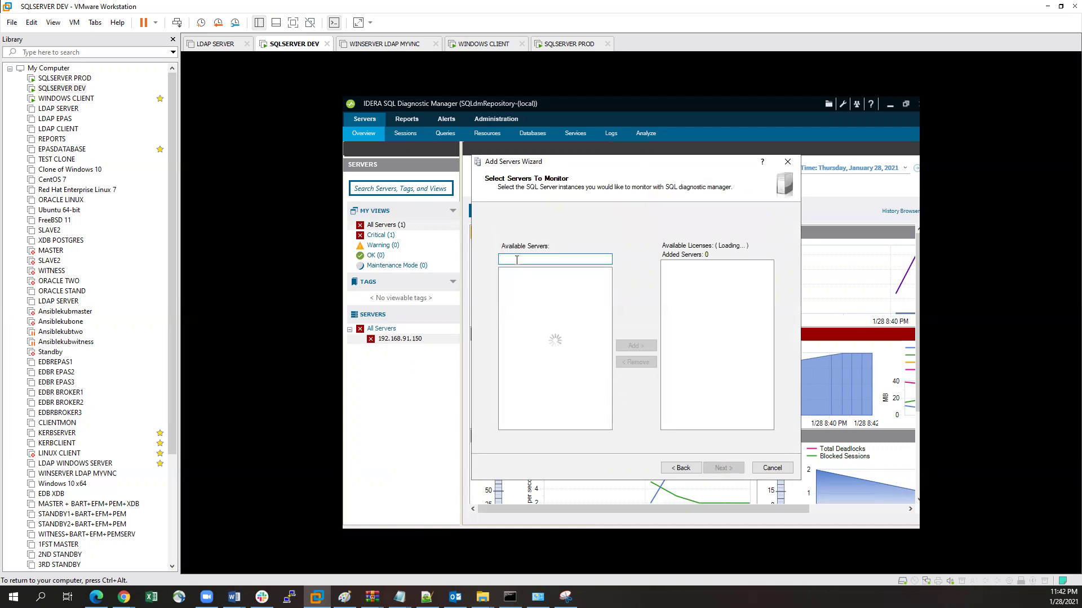
type("192.168.91.156")
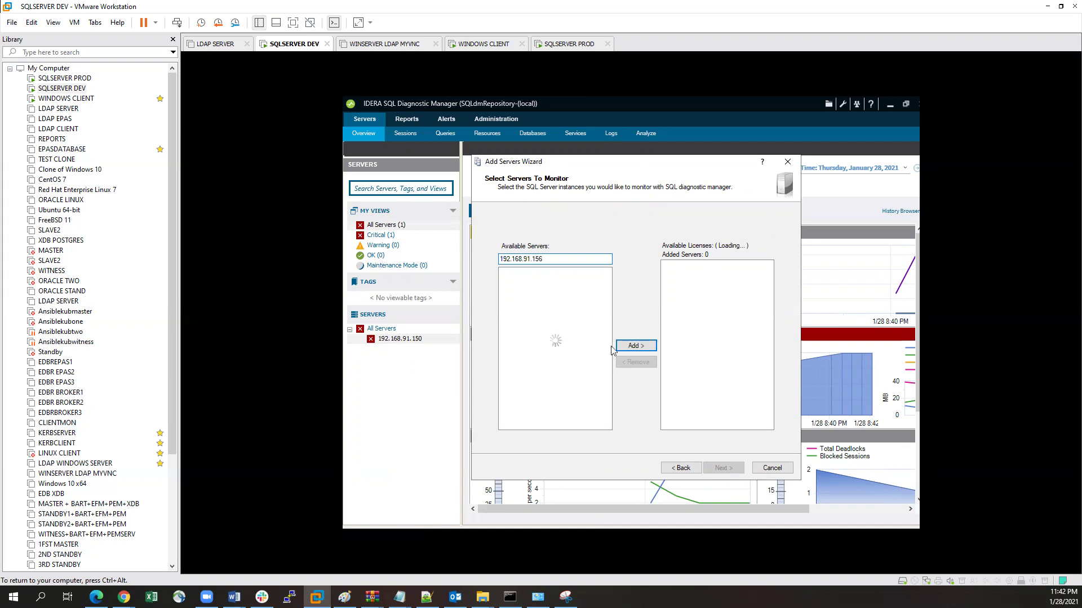
left_click(631, 345)
Step: Keep the Windows server type, enable the Query Monitor, and finish with default collection settings
left_click(722, 470)
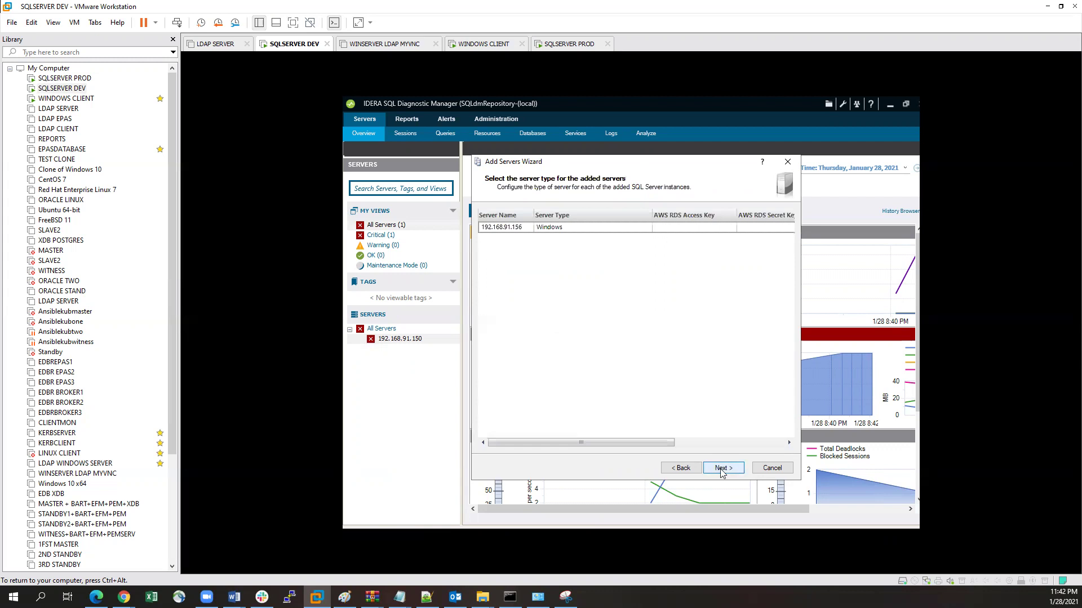
left_click(721, 468)
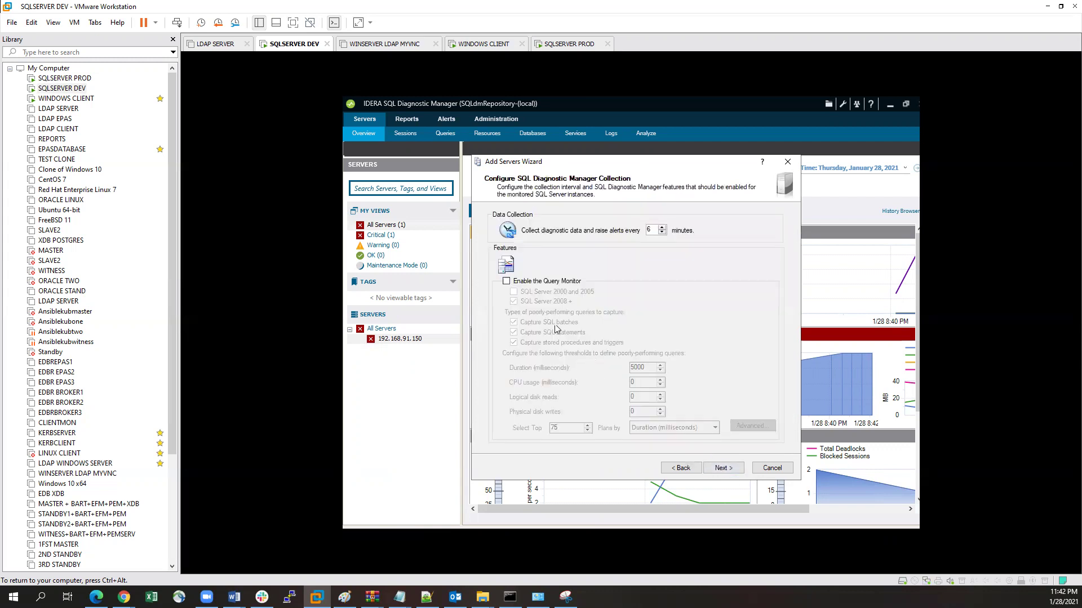
left_click(506, 281)
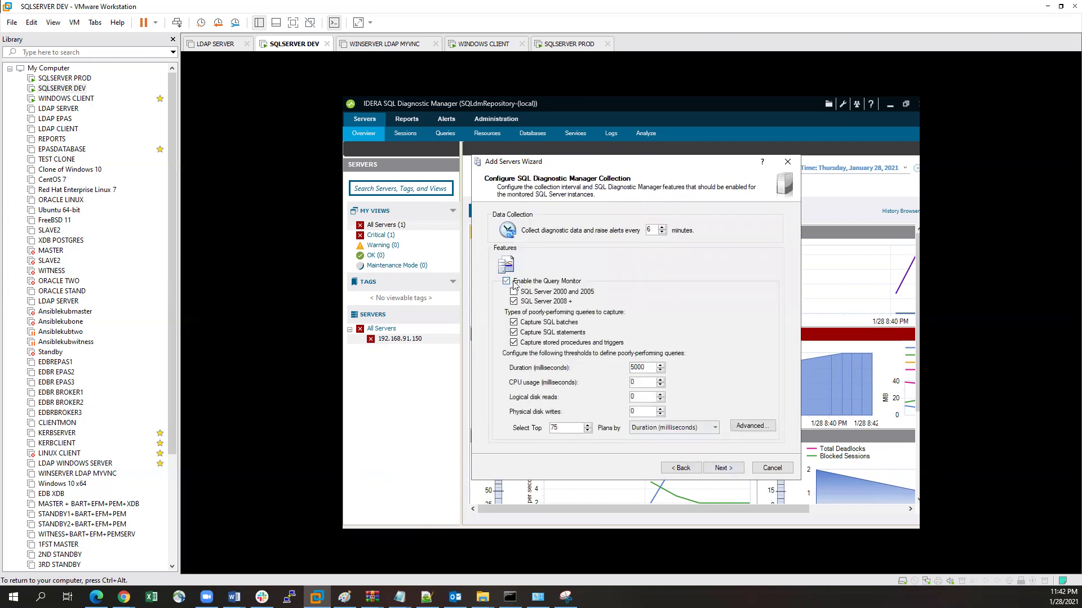
left_click(720, 468)
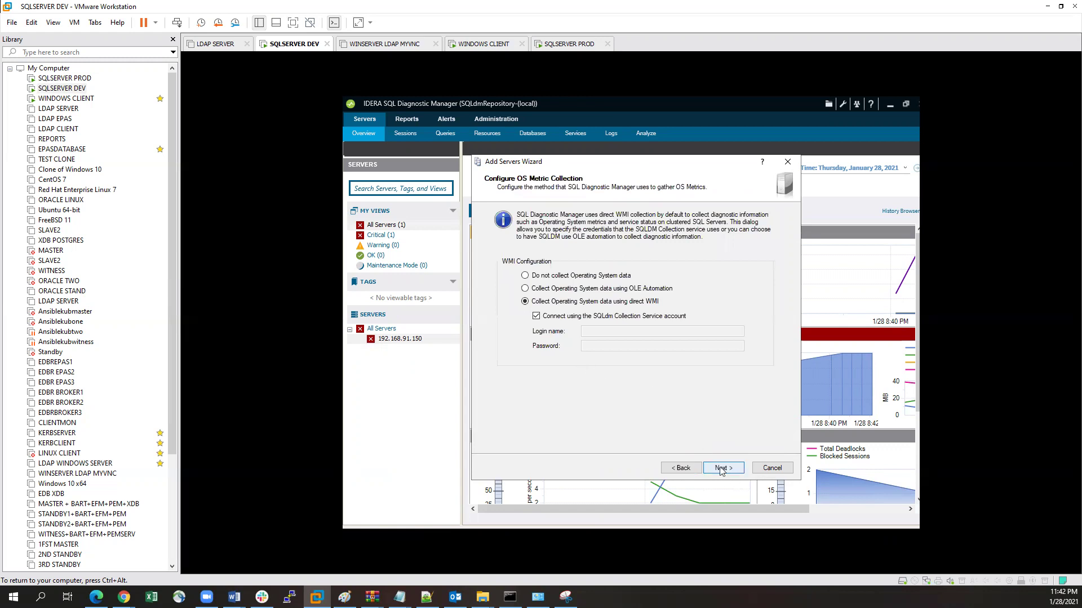
left_click(721, 470)
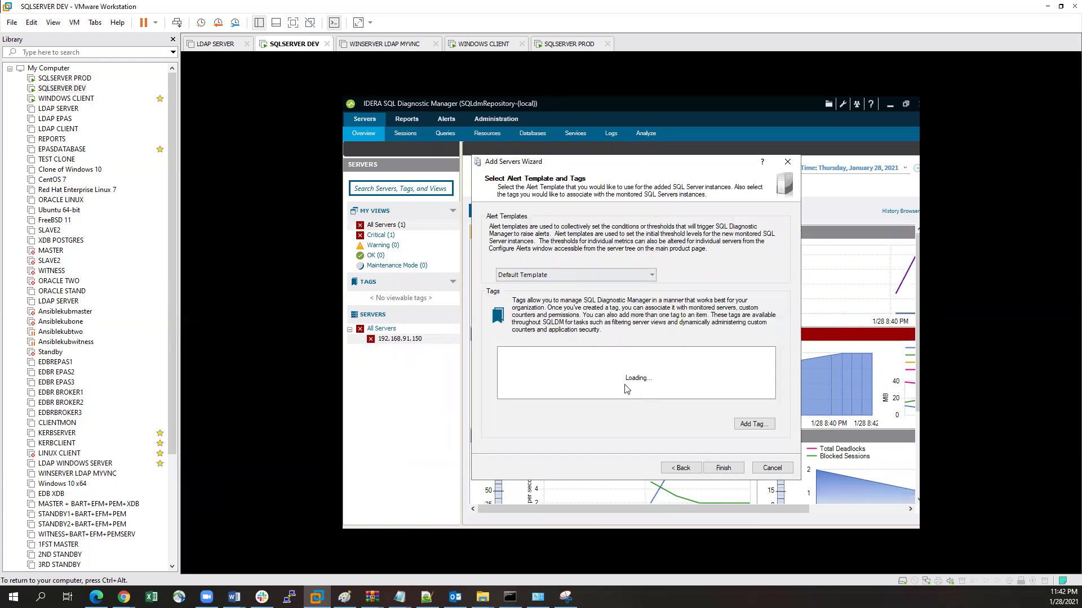
left_click(723, 468)
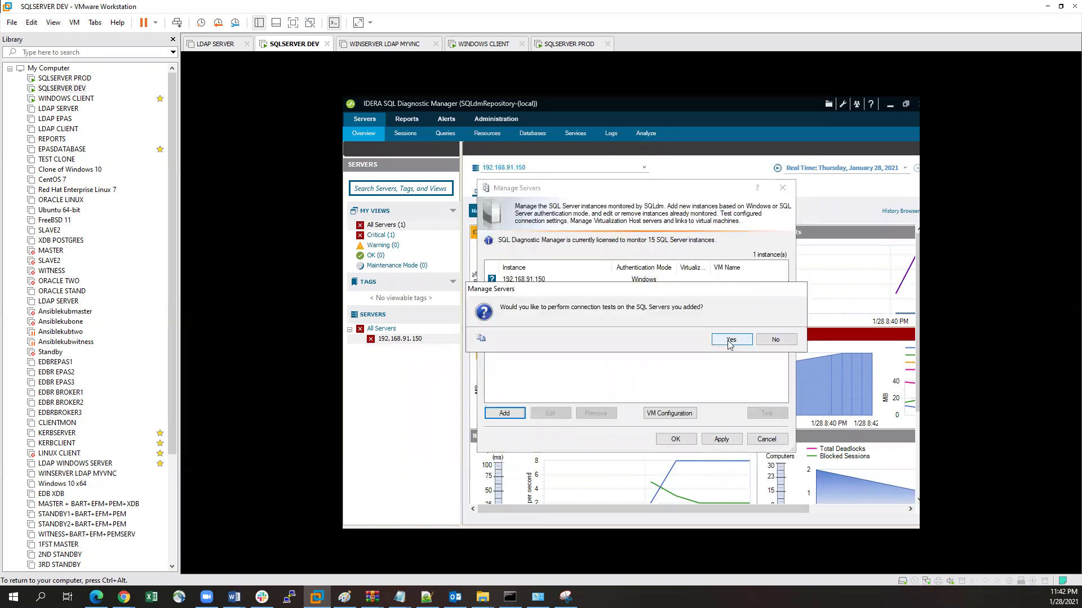
Step: Test connections, find 192.168.91.156 failing, remove it, and select 192.168.91.150
left_click(731, 339)
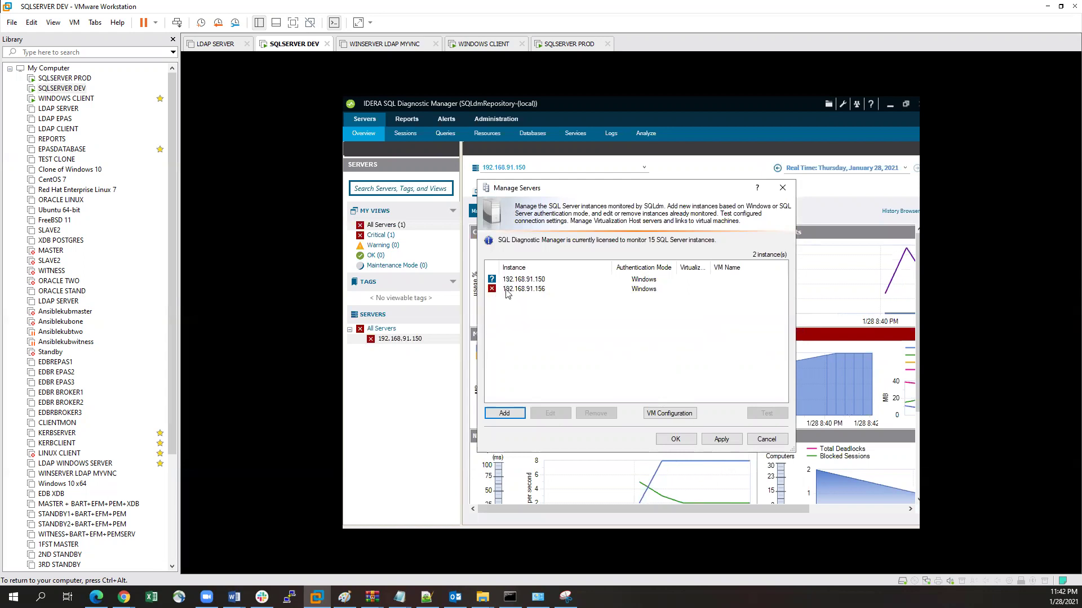
mouse_move(493, 290)
left_click(513, 289)
left_click(597, 413)
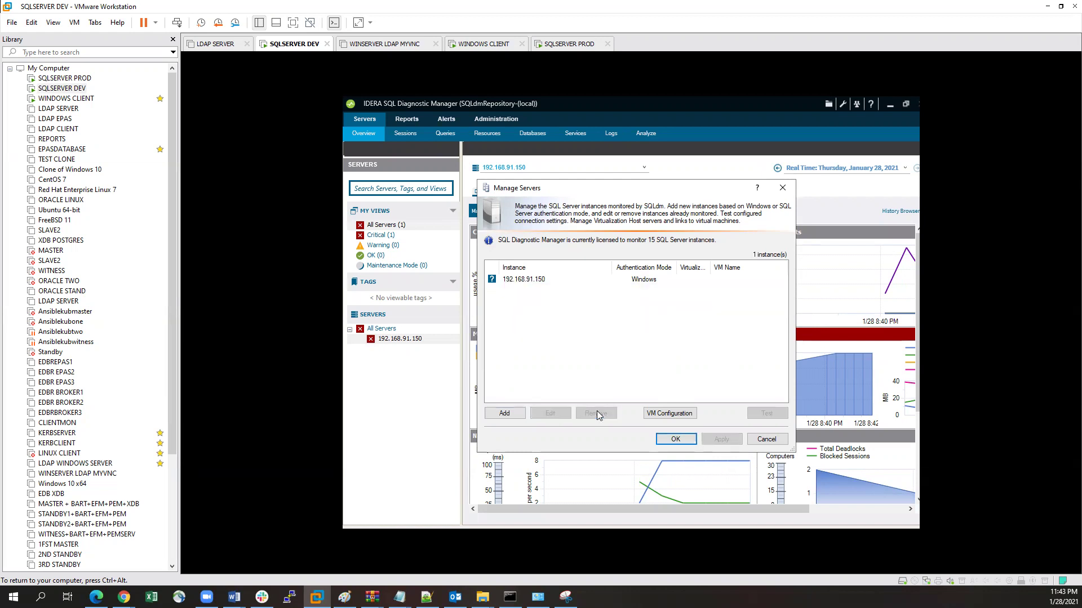
left_click(513, 282)
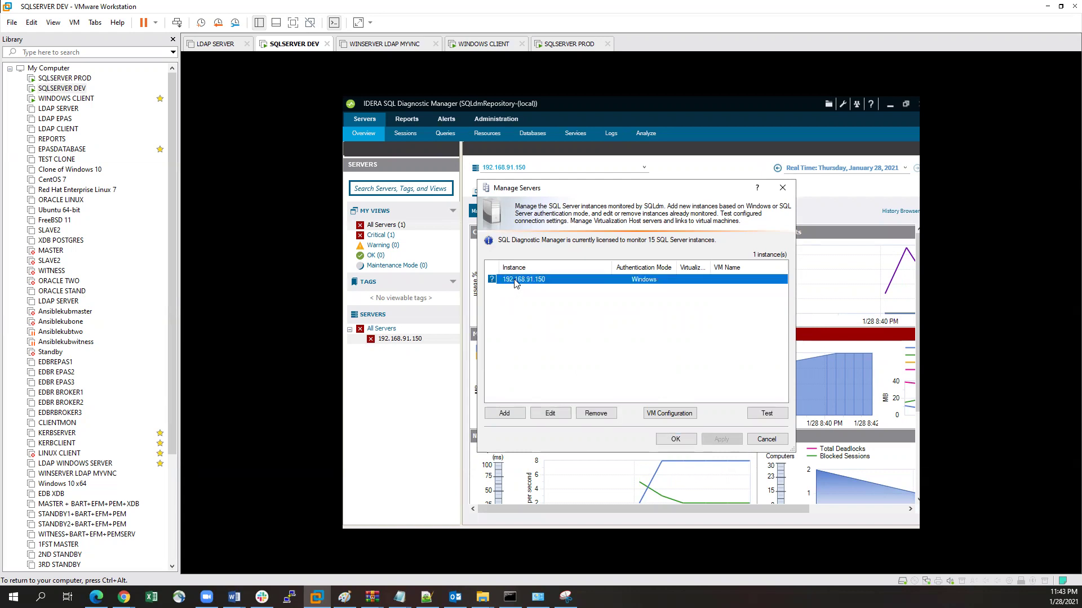
Step: Test 192.168.91.150's connection successfully, then start adding another server
left_click(758, 415)
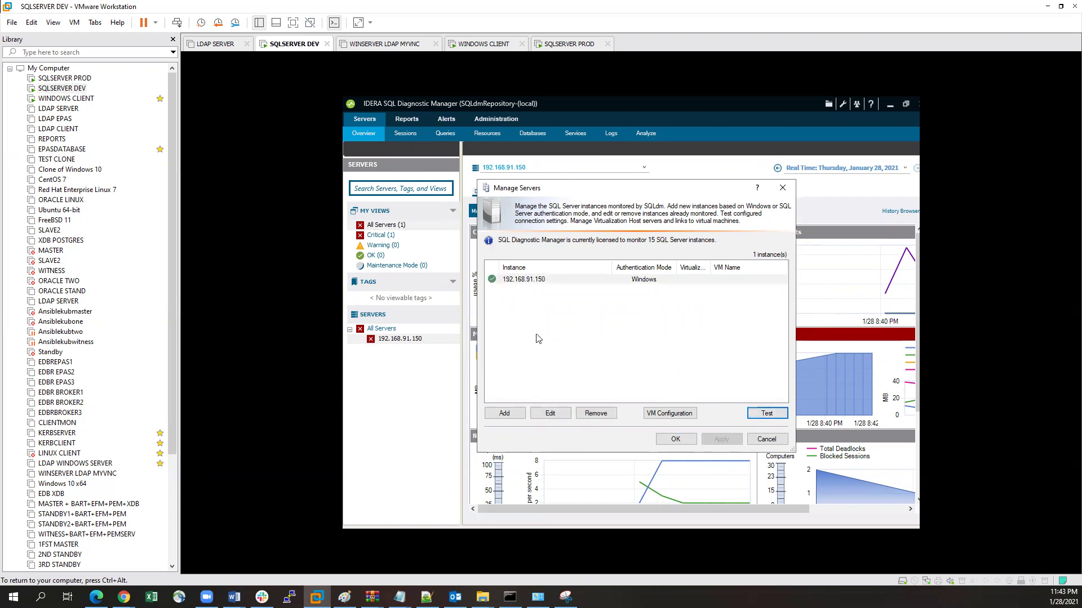
left_click(536, 321)
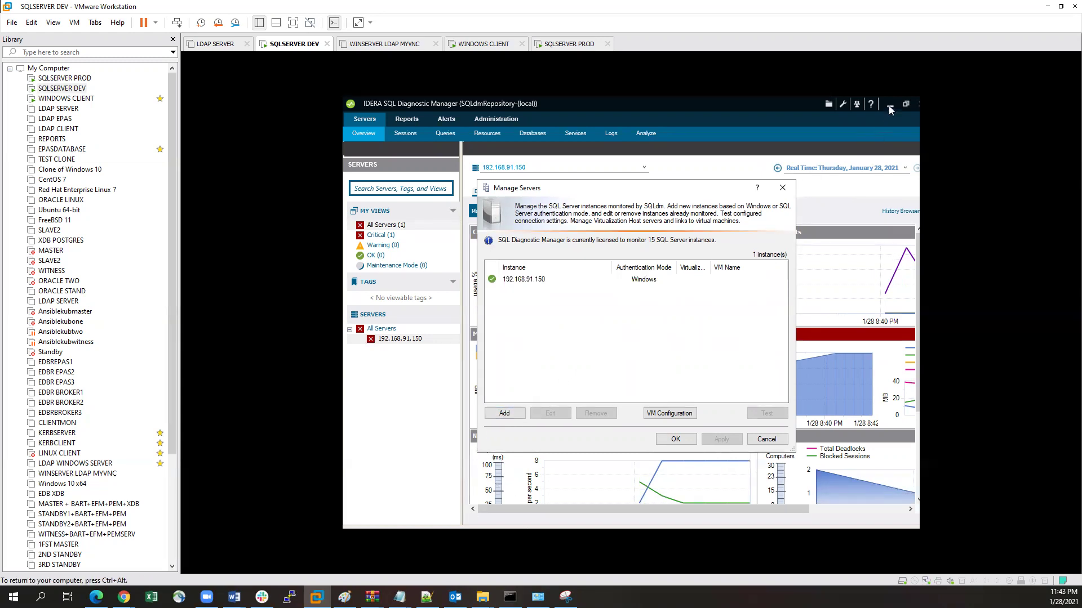
left_click(504, 414)
left_click(714, 471)
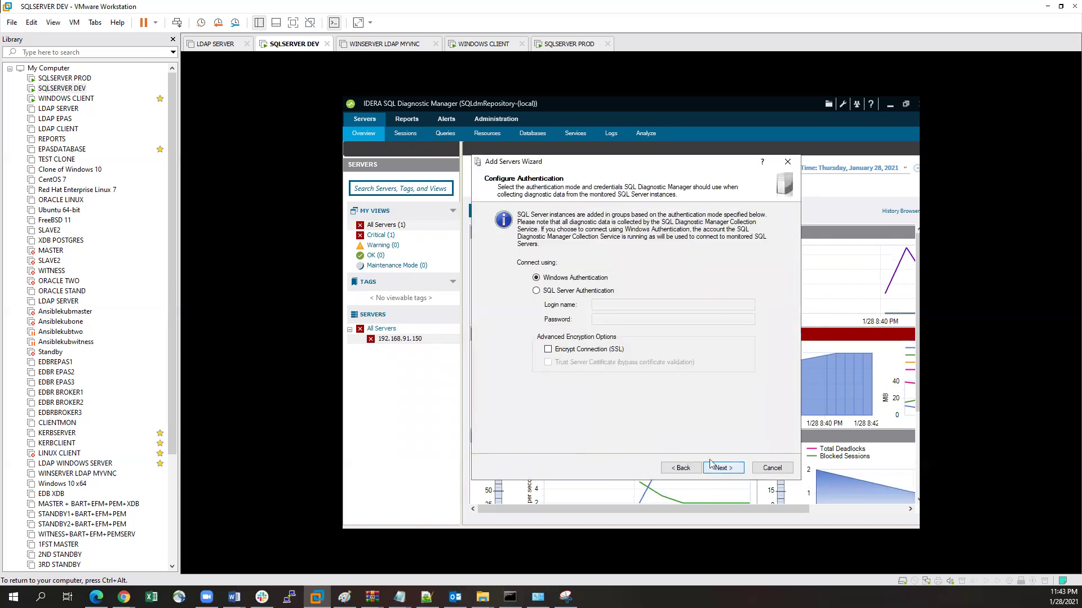
Step: Choose SQL Server authentication, enter the SQL login and password, then cancel the wizard
left_click(537, 290)
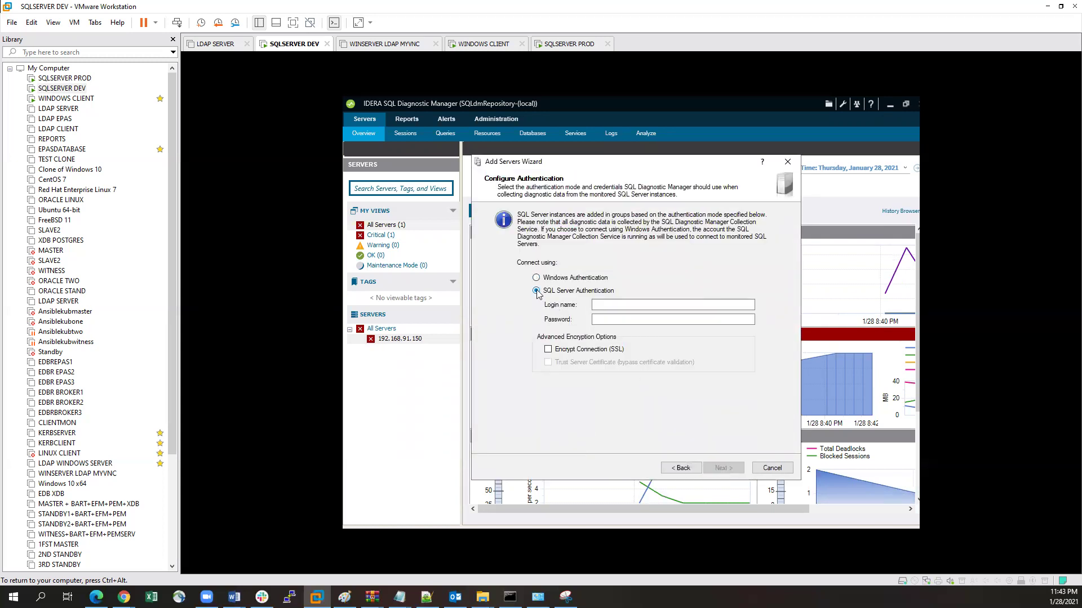
left_click(617, 303)
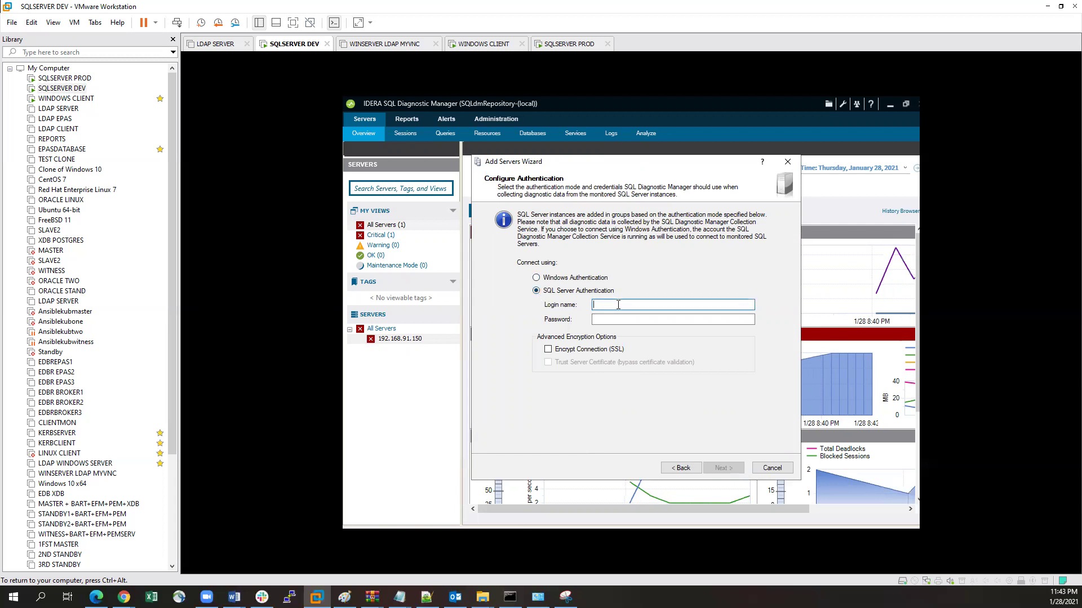
type("produser")
left_click(621, 319)
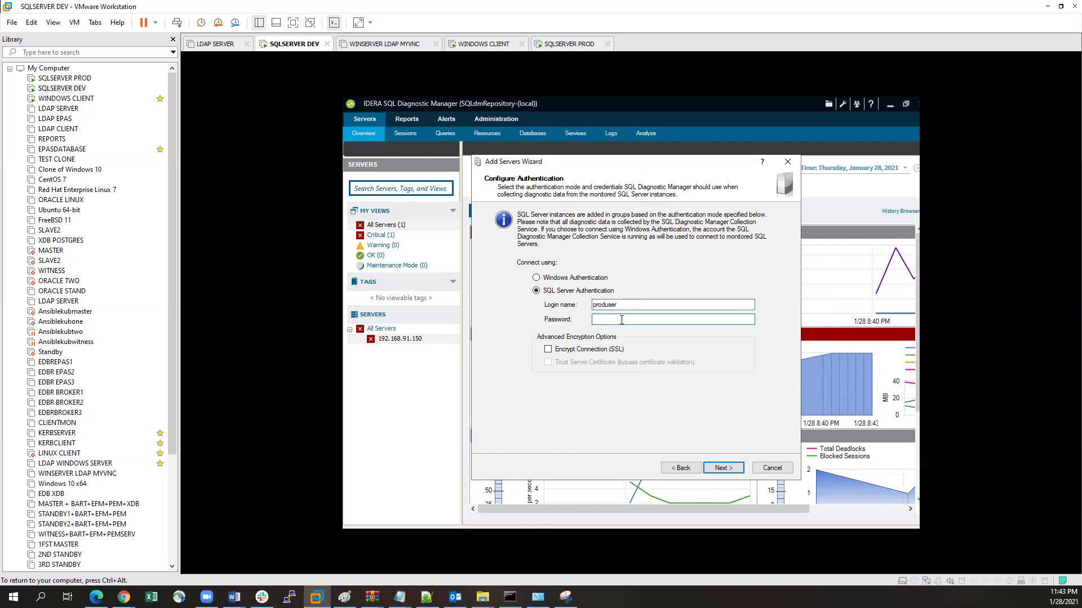
type("••••••••")
left_click(720, 468)
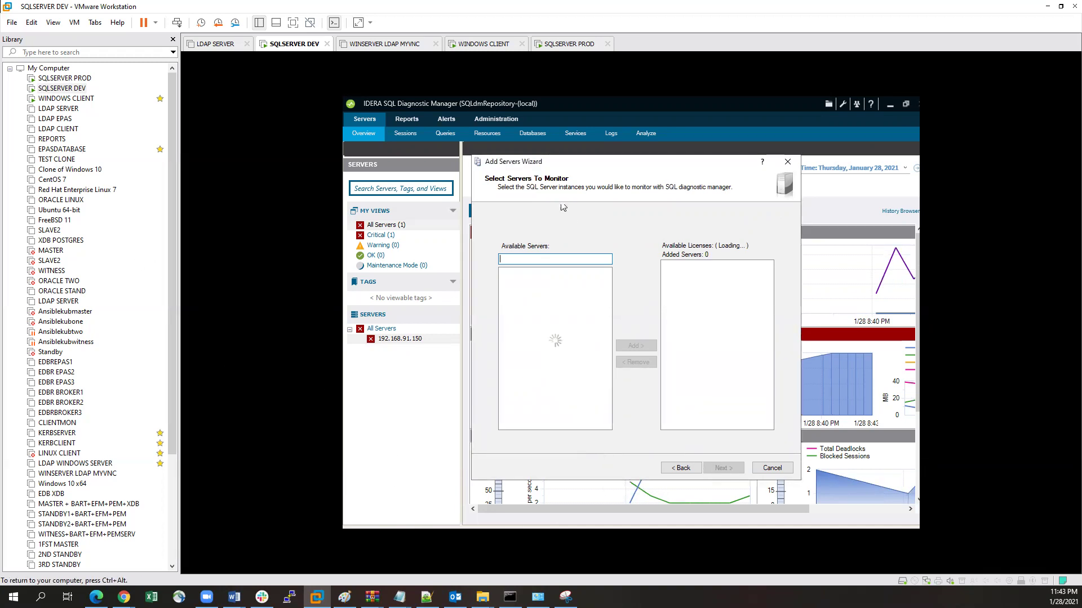
left_click(787, 162)
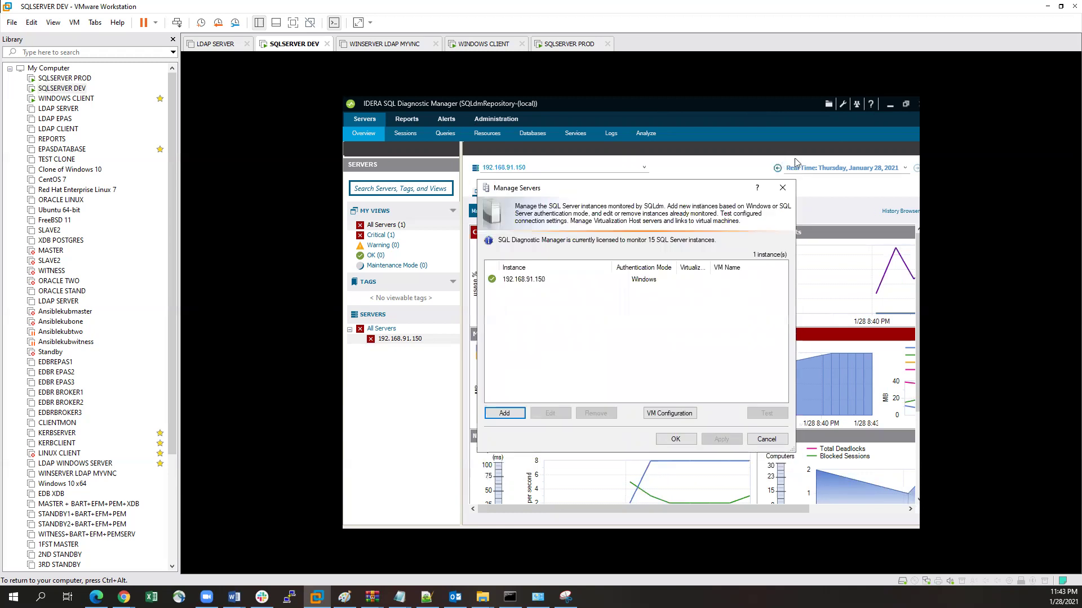
Step: Close Manage Servers, minimize Diagnostic Manager, and bring back the Command Prompt output
left_click(781, 190)
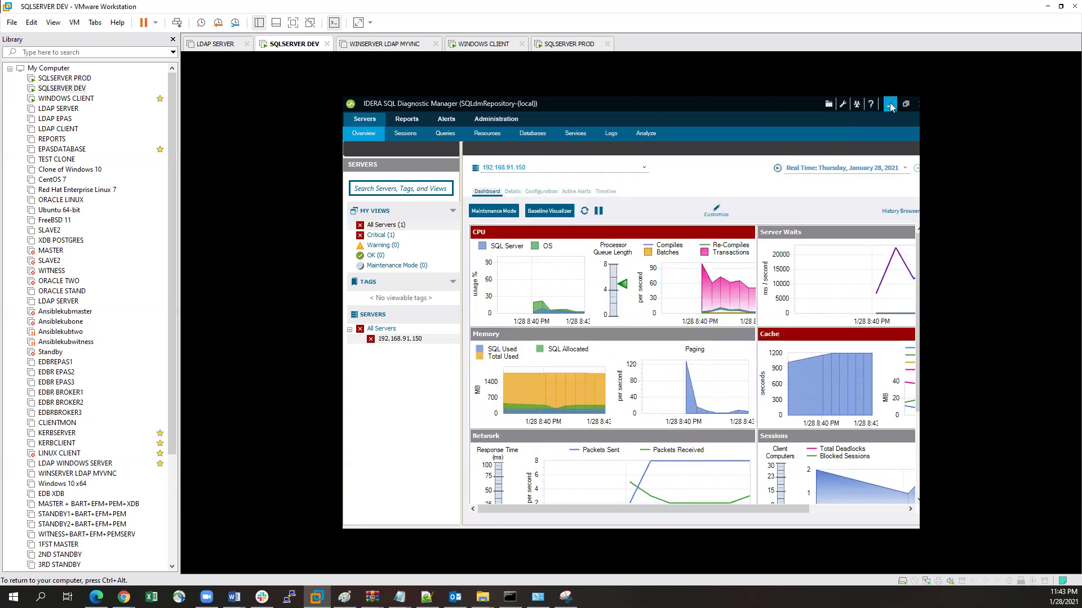
left_click(889, 106)
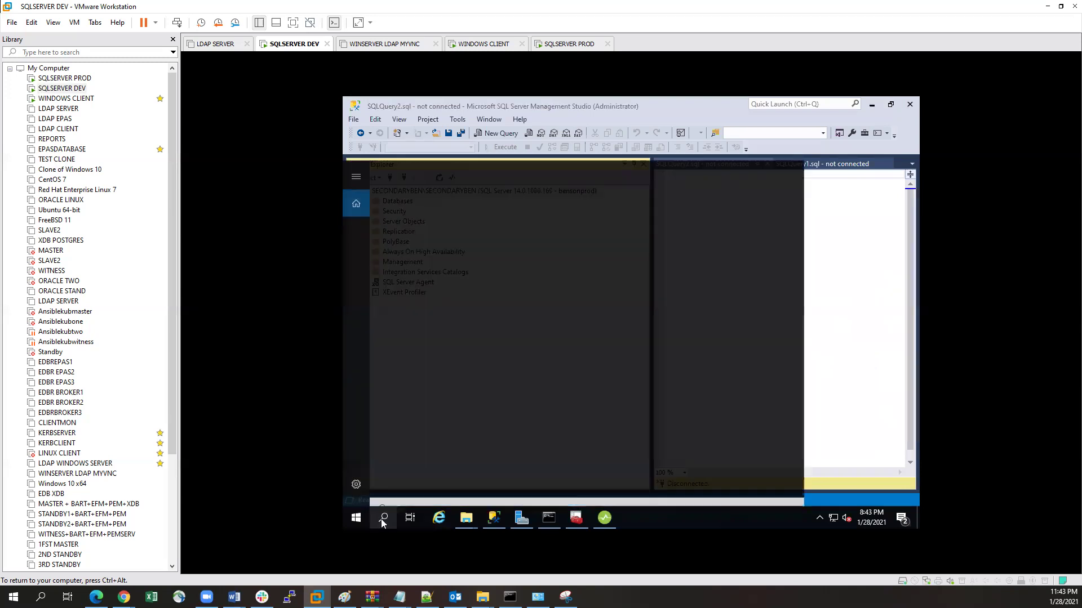
left_click(383, 517)
left_click(545, 518)
Step: Select the IPv4 address 192.168.91.156, close Command Prompt, and reopen Diagnostic Manager
left_click_drag(599, 291, 549, 291)
left_click(544, 292)
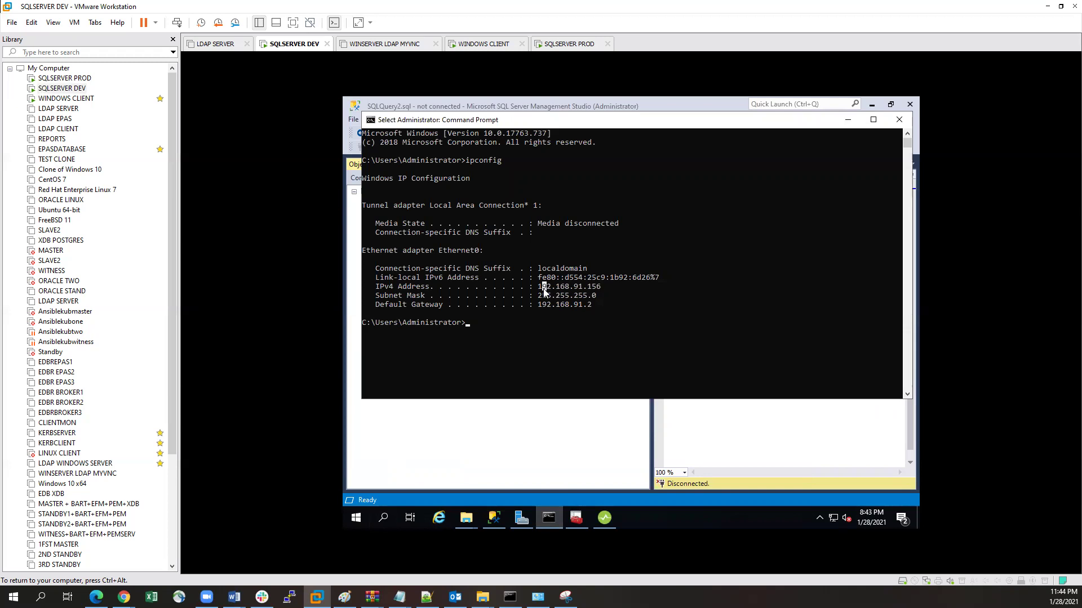
left_click(899, 119)
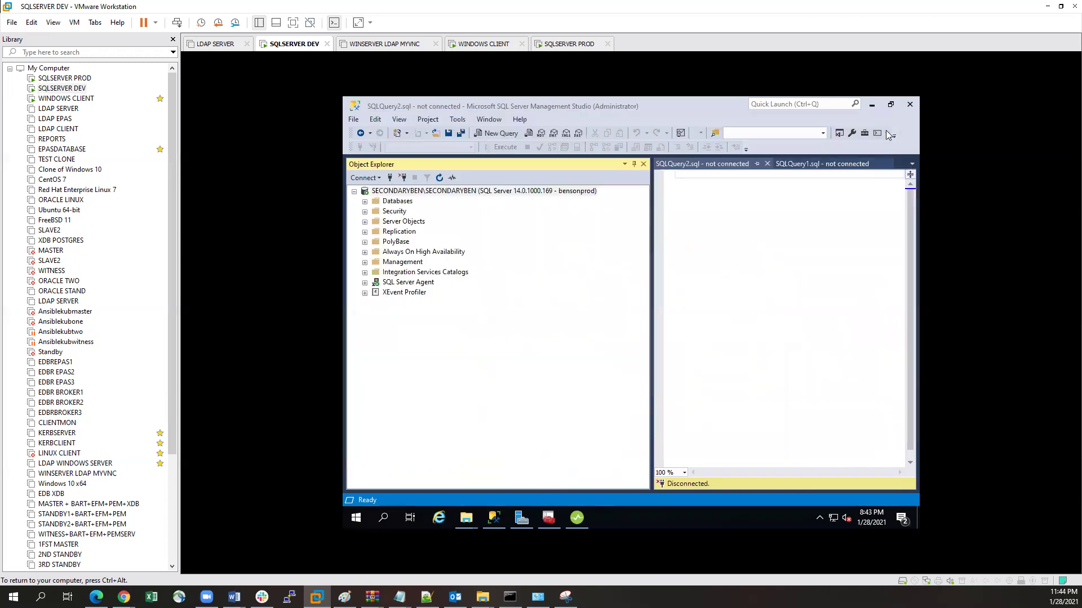
left_click(576, 517)
Step: Open Manage Servers from All Servers and start the Add Servers wizard
left_click(374, 225)
right_click(374, 228)
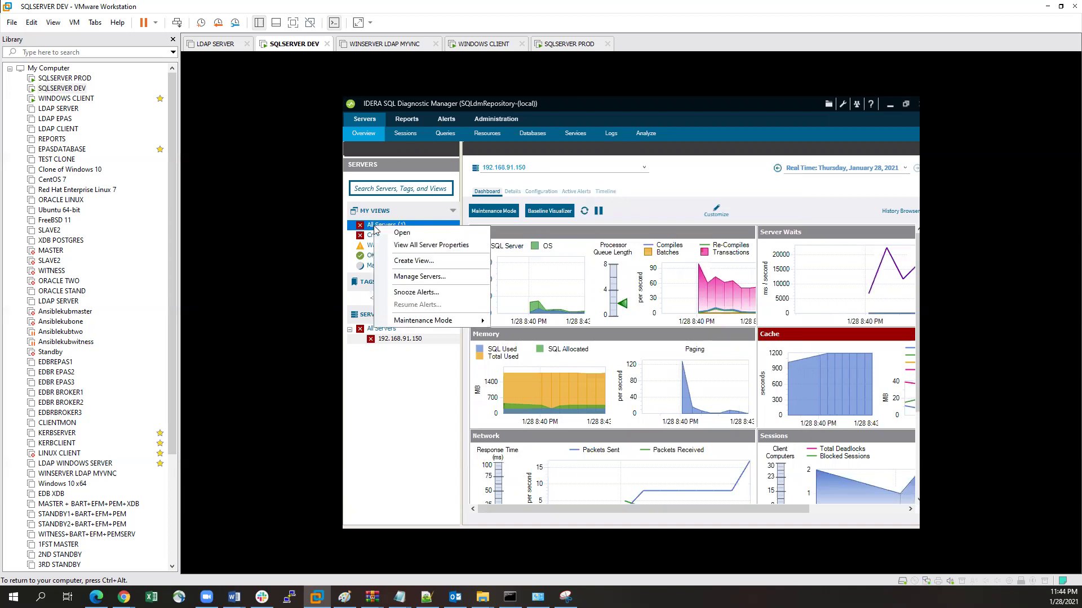
left_click(439, 278)
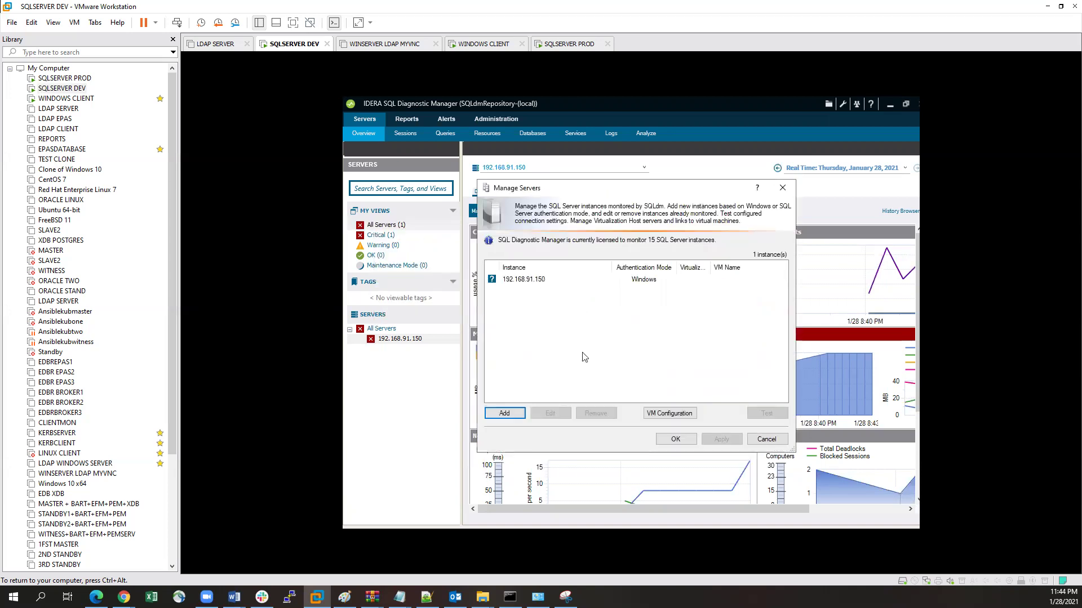
left_click(504, 416)
left_click(712, 468)
Step: Connect with SQL Server authentication using the SQL login name and its password
left_click(555, 290)
left_click(629, 302)
type("prodi")
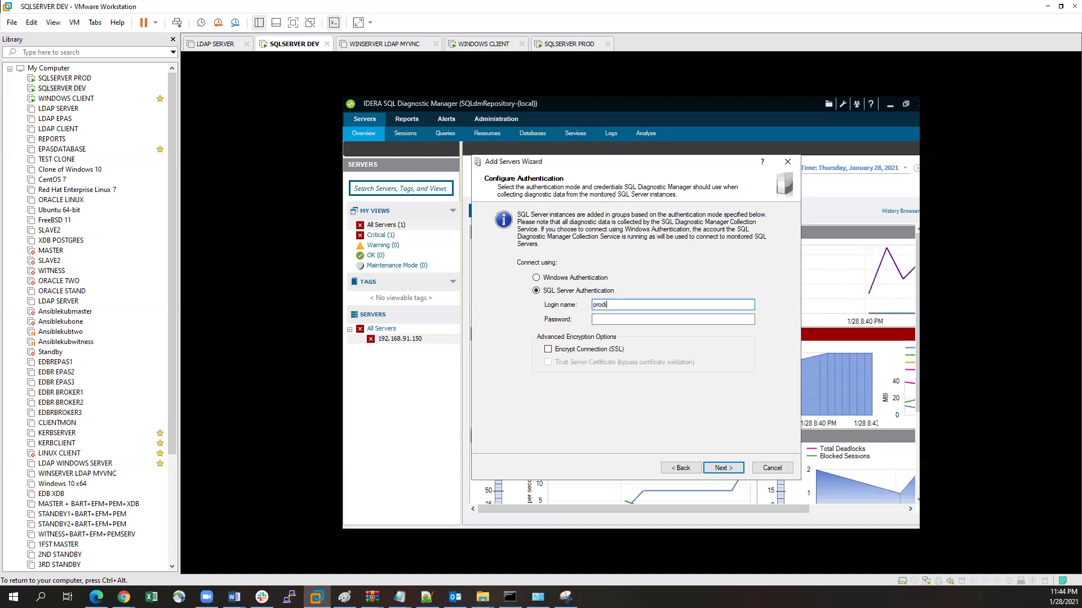
type("user")
key("Tab")
type("password3")
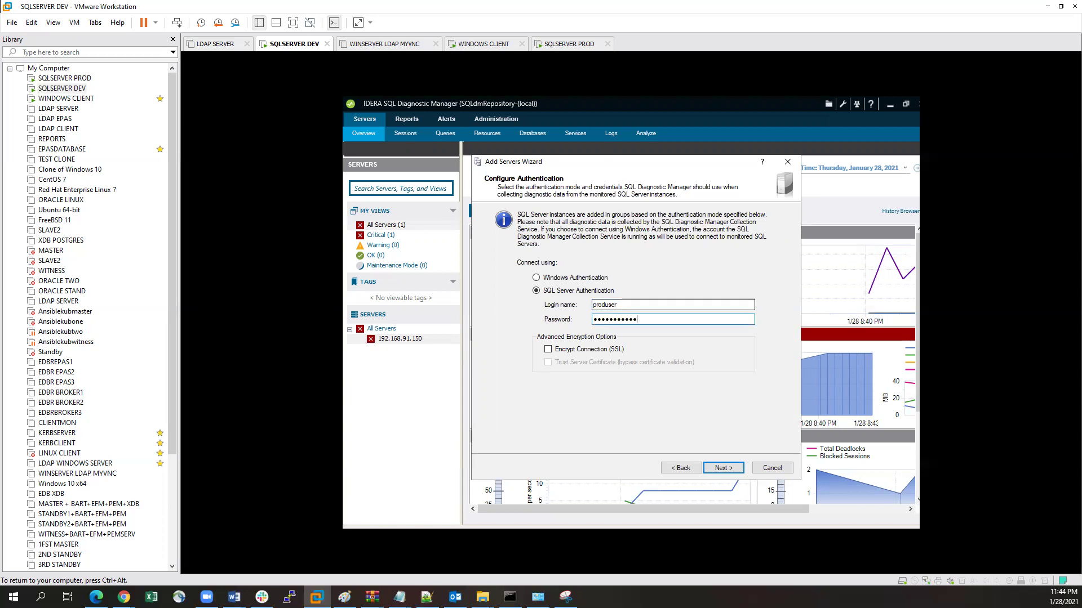
left_click(720, 470)
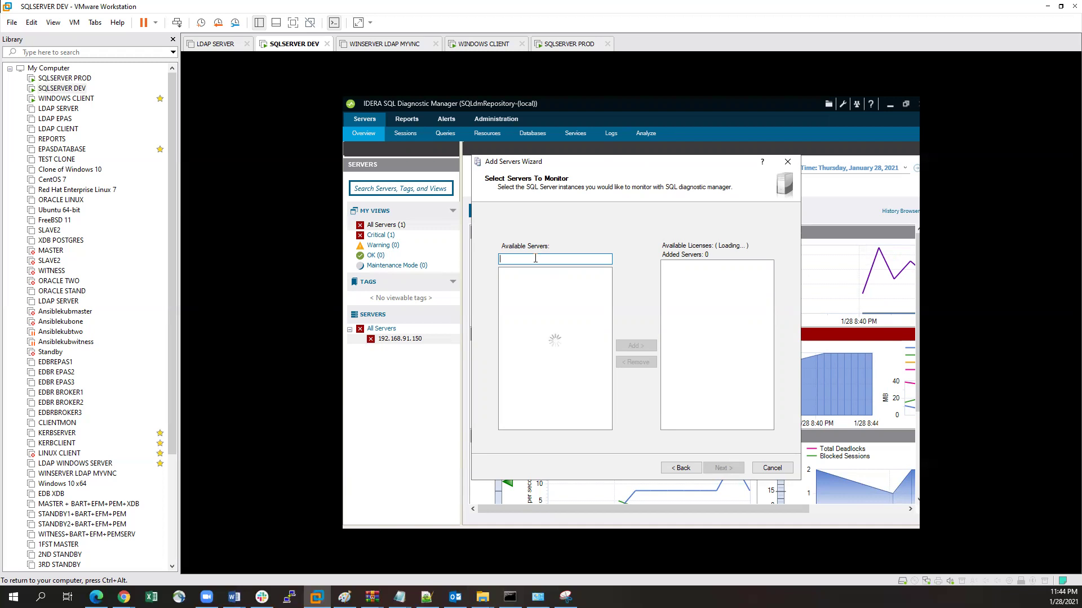
Step: Add 192.168.91.156, enable the Query Monitor, and finish with default settings
type("192.168.91")
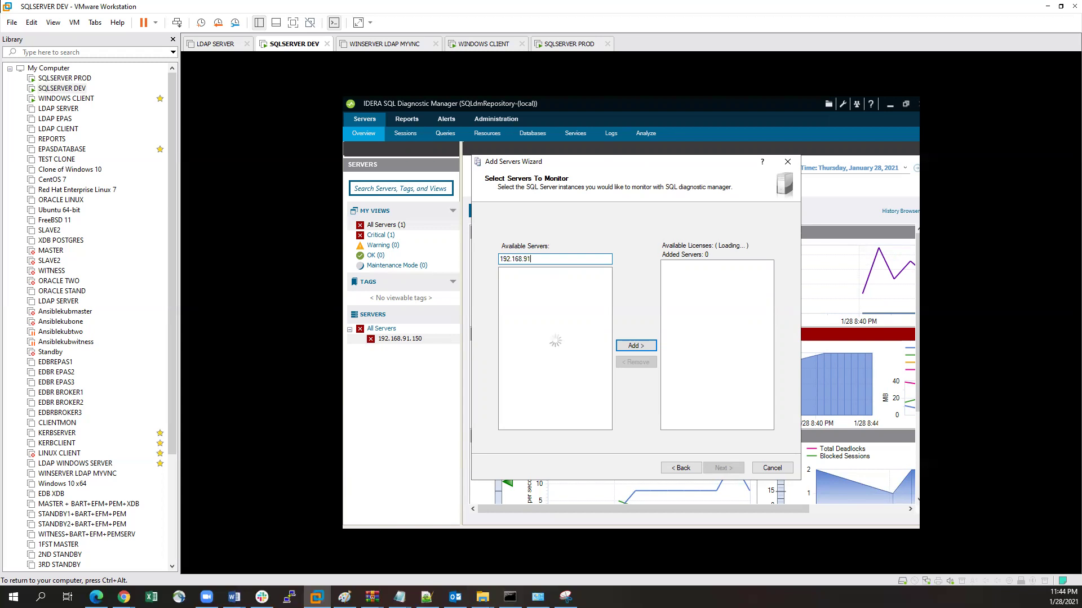
type(".156")
left_click(637, 345)
left_click(713, 469)
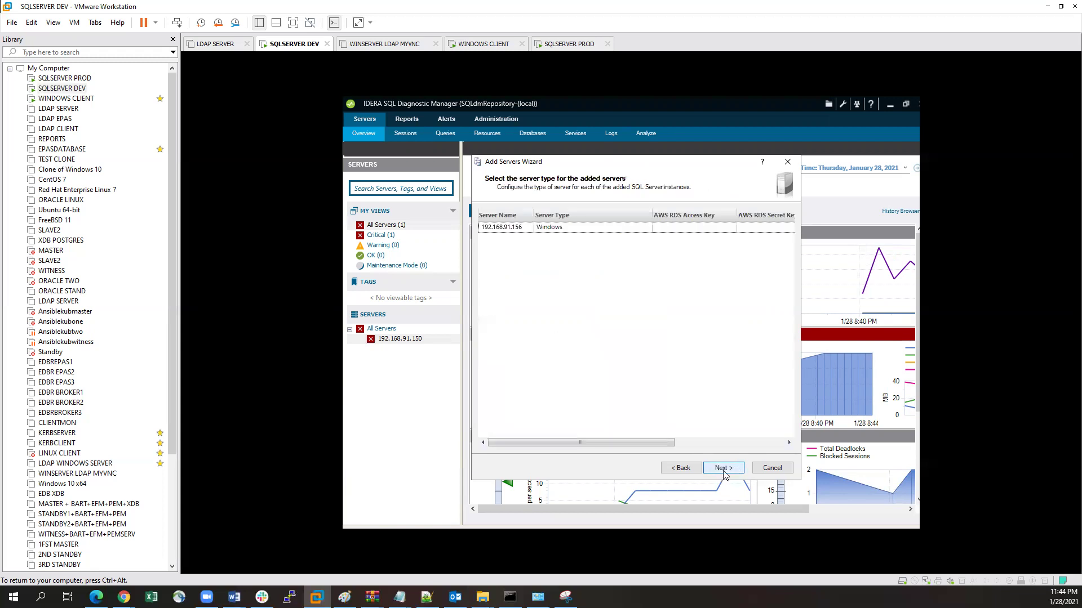
left_click(727, 472)
left_click(506, 281)
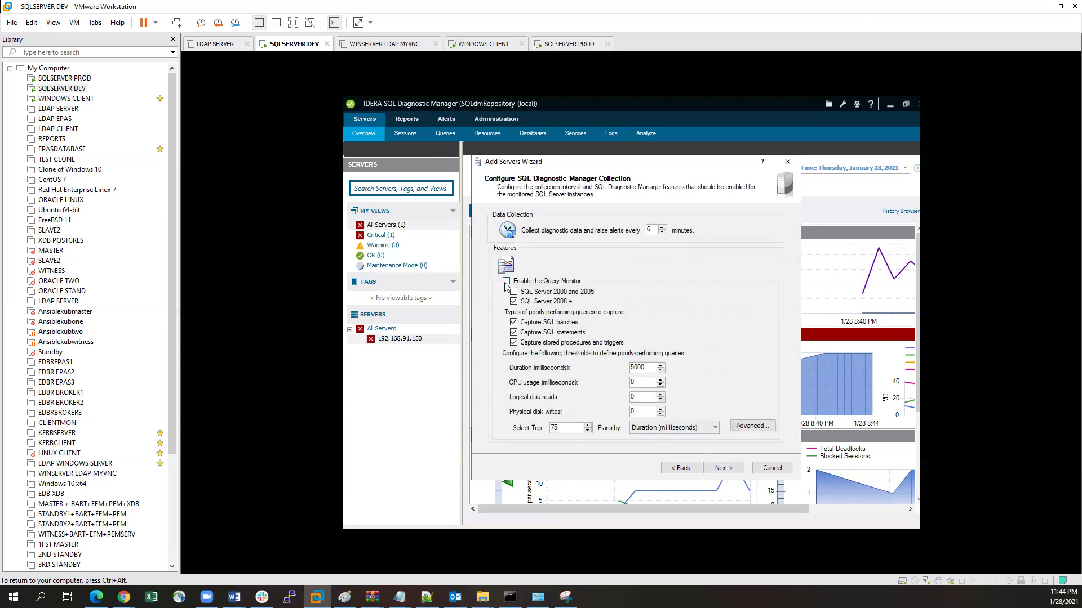
left_click(720, 469)
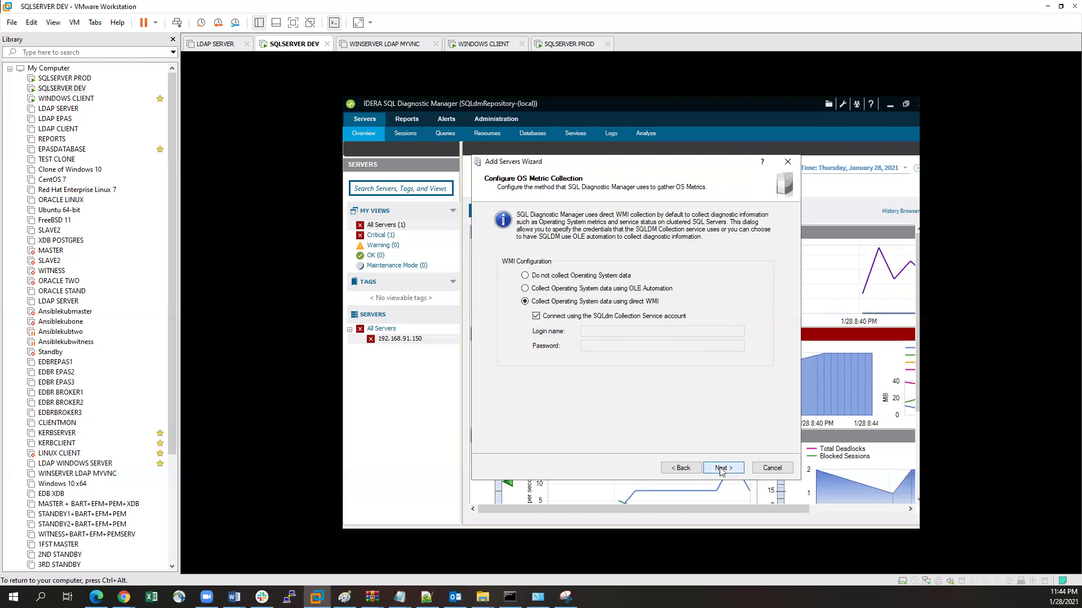
left_click(721, 470)
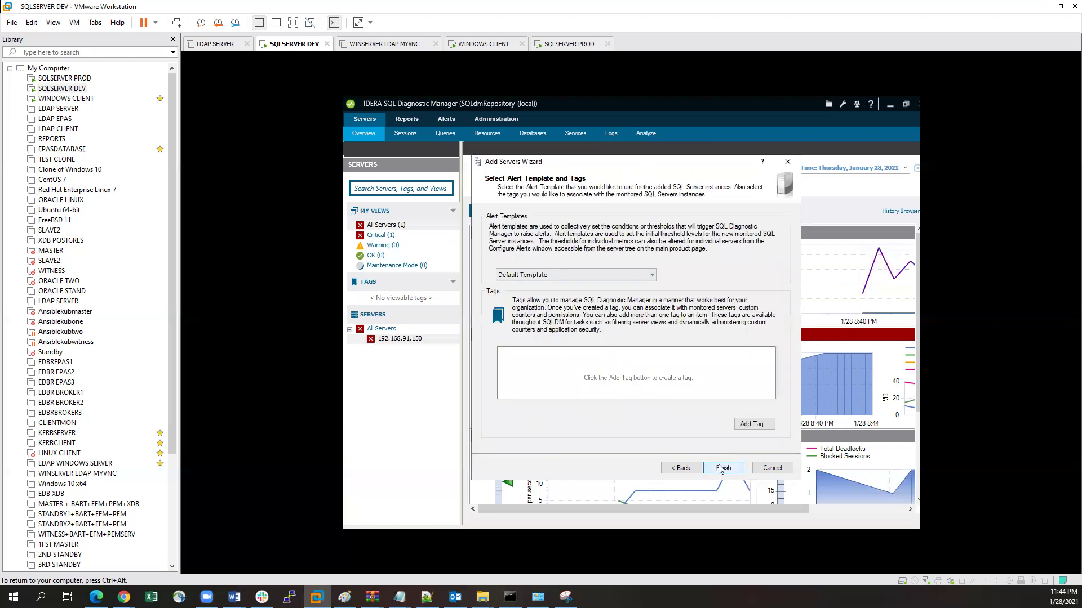
left_click(725, 469)
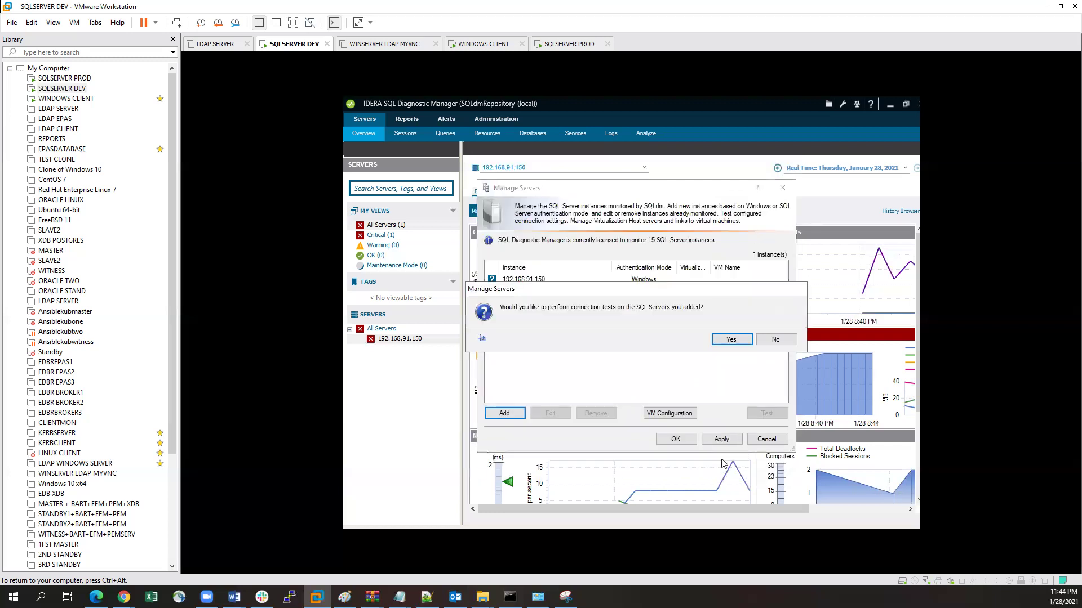
Step: Run the connection tests, then remove 192.168.91.156 after its SQL login fails
left_click(731, 340)
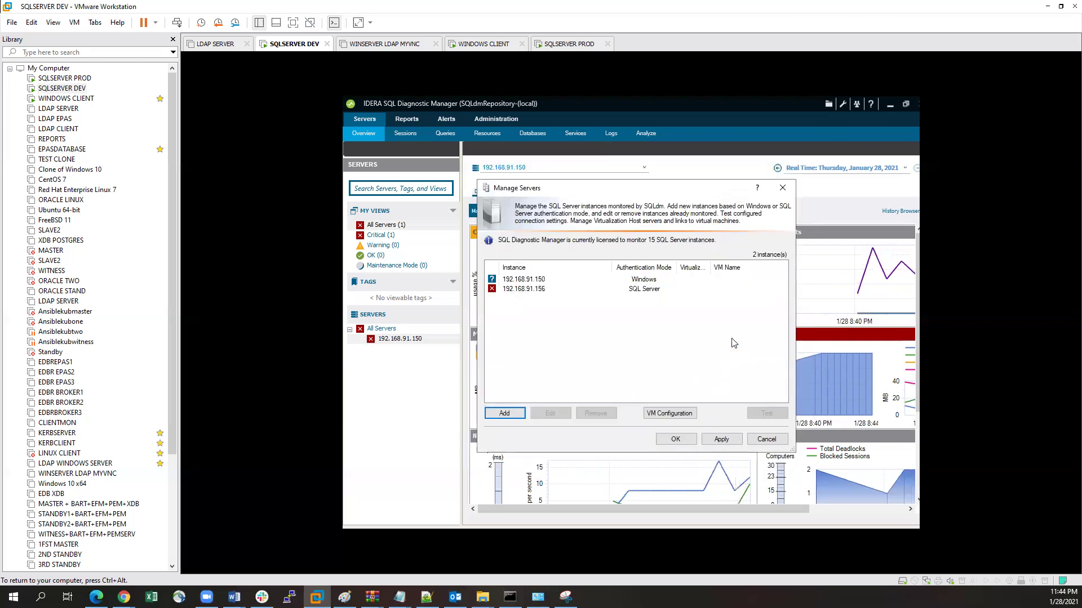
mouse_move(495, 293)
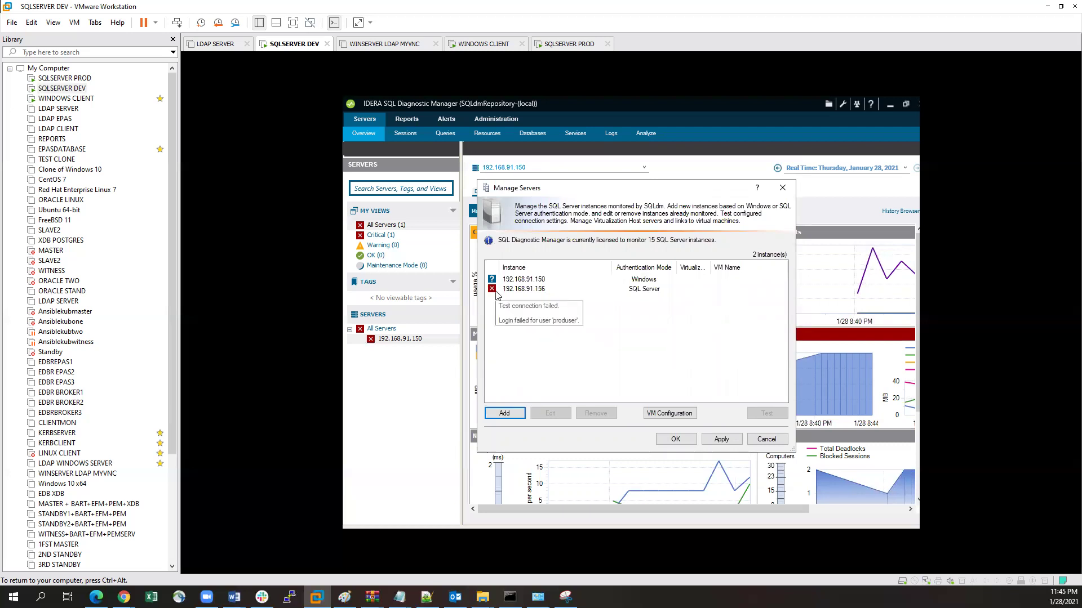
left_click(496, 292)
left_click(589, 413)
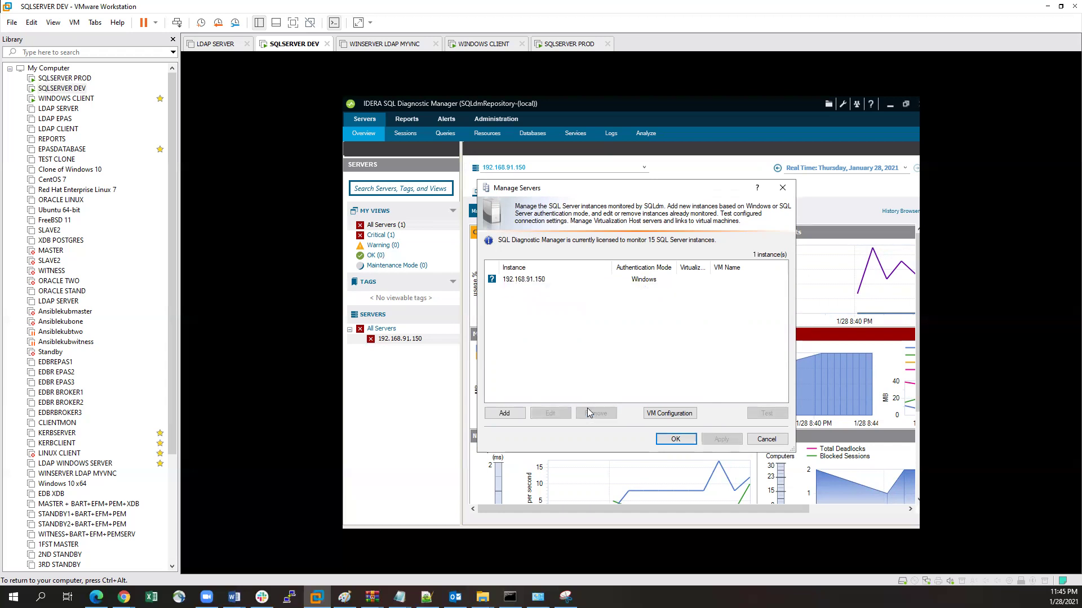
Step: Start a new Add Server wizard with Windows Authentication and queue 192.168.91.156
left_click(510, 413)
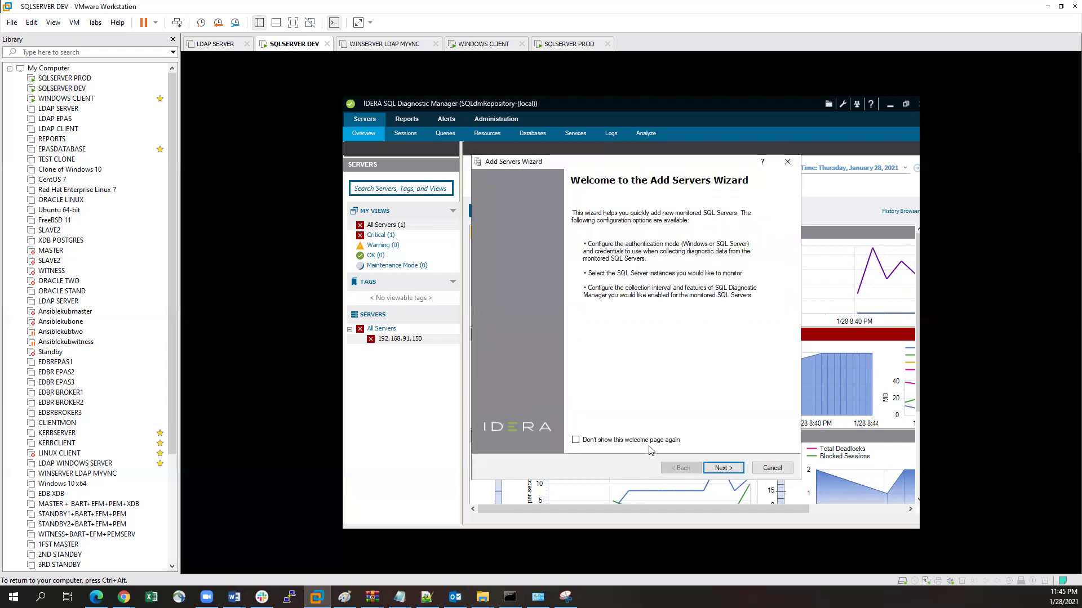
left_click(708, 469)
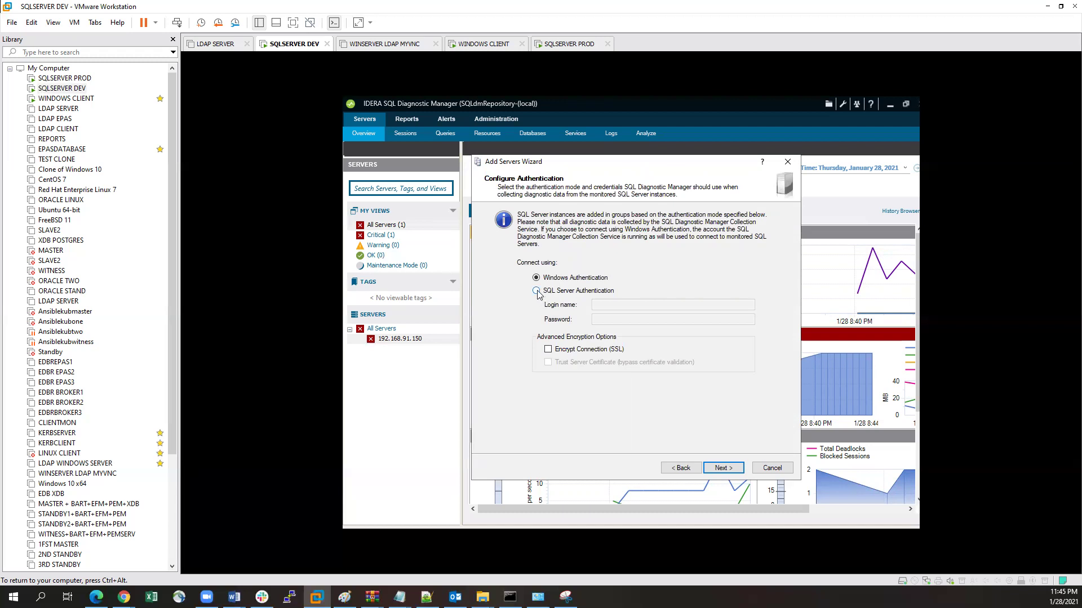
left_click(723, 468)
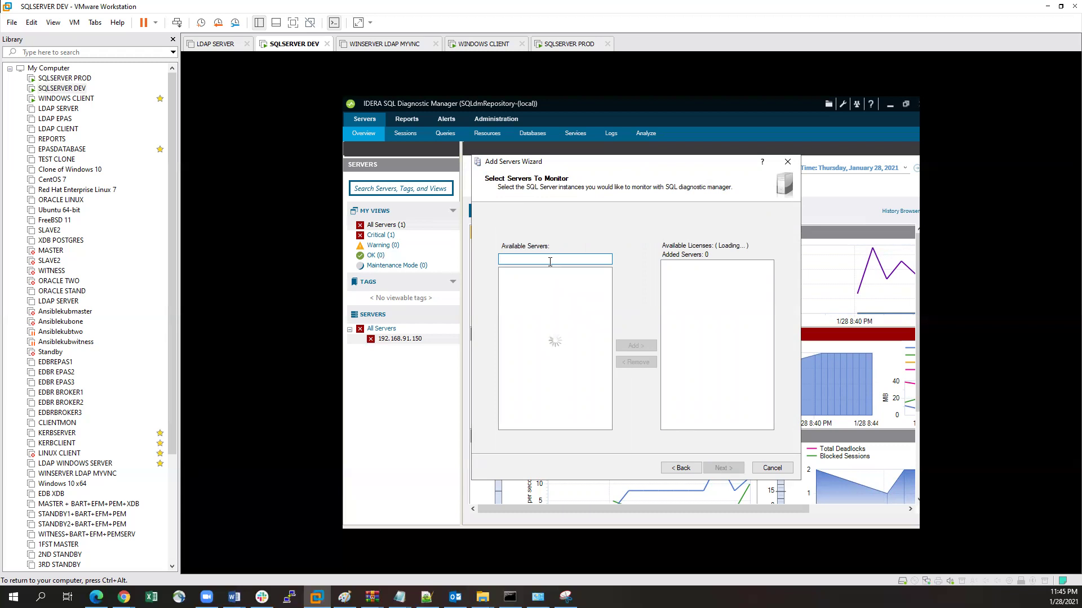
type("192.168.91.156")
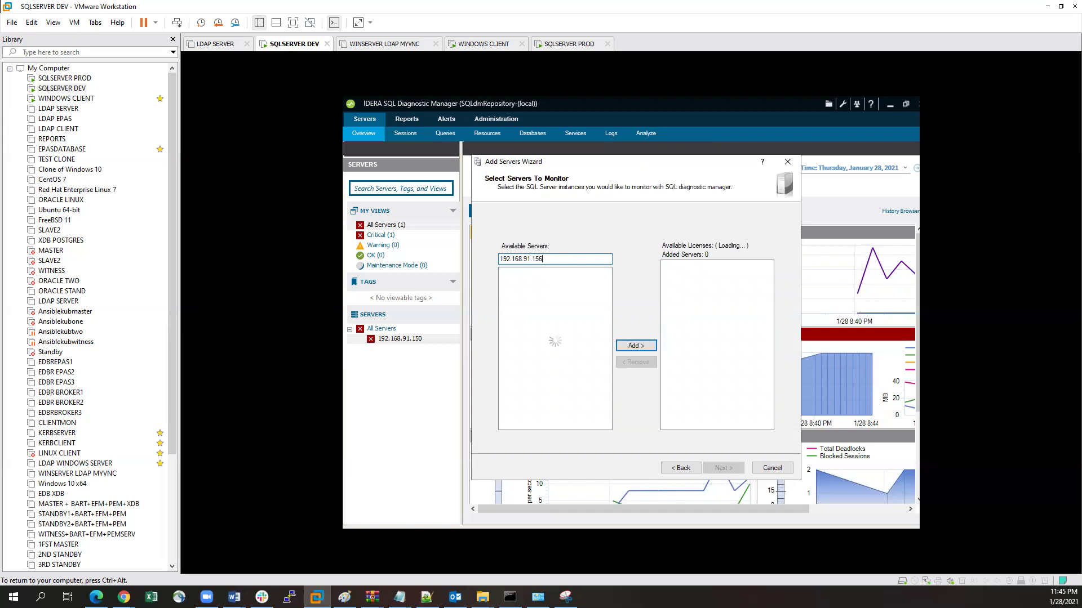
left_click(635, 345)
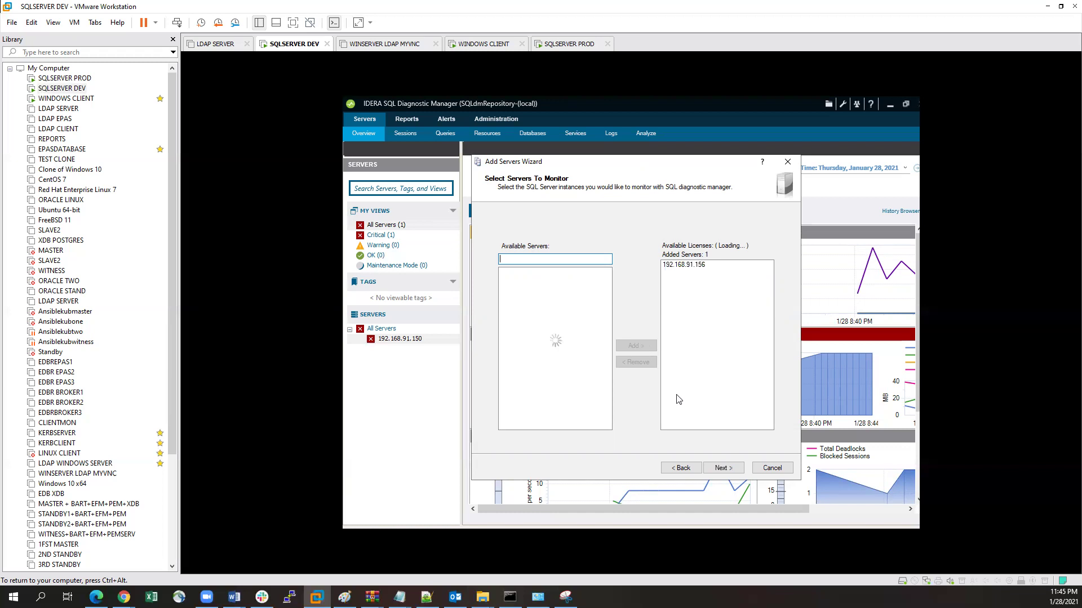
left_click(724, 470)
Step: Enable the Query Monitor and stop using the SQLdm Collection Service account for WMI
left_click(720, 469)
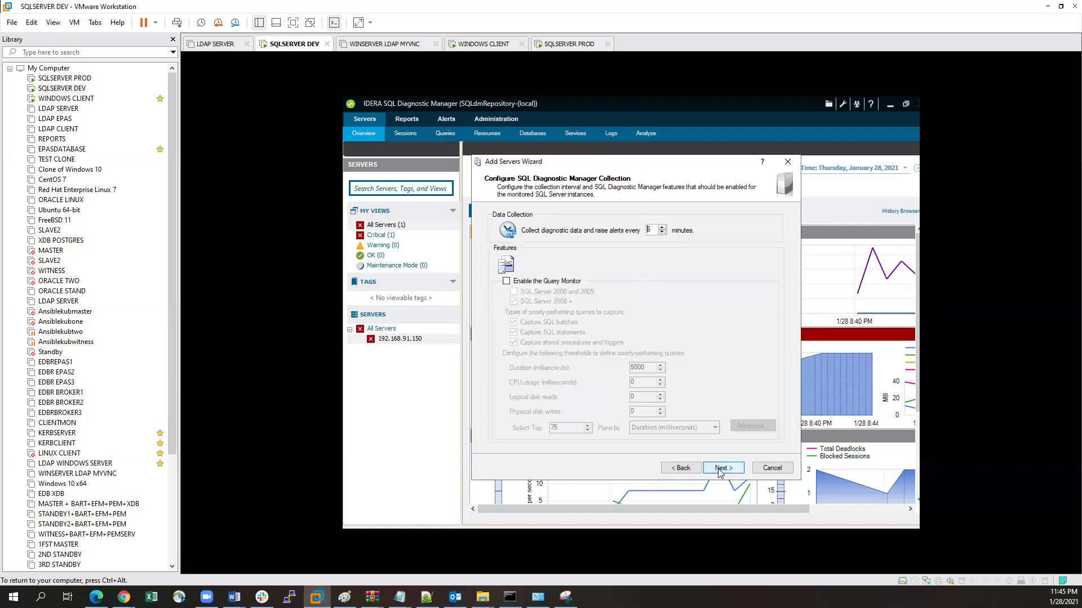
left_click(506, 281)
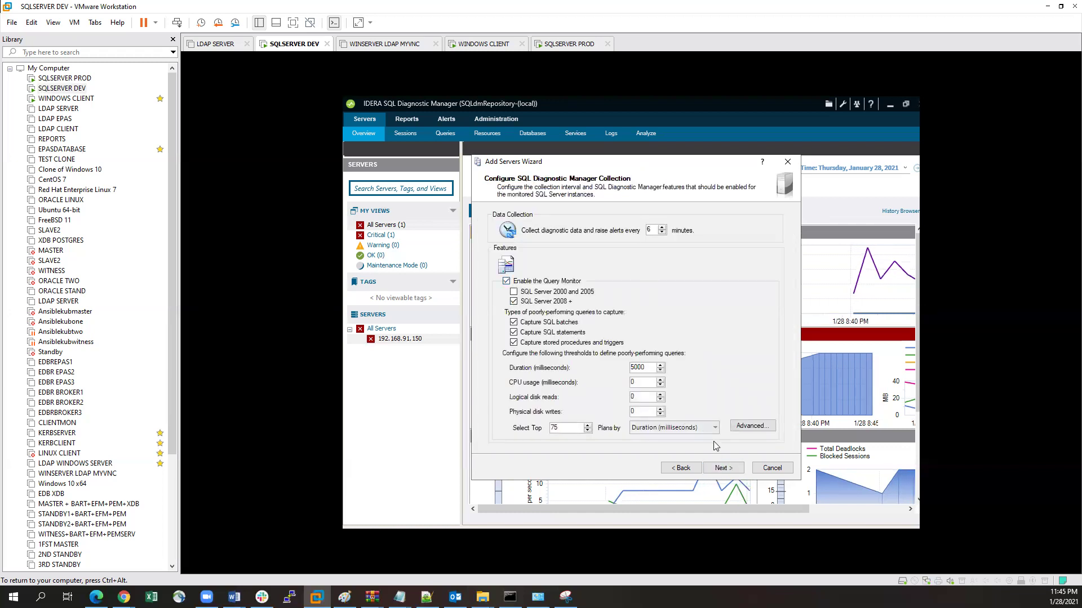
left_click(724, 468)
left_click(535, 317)
left_click(601, 333)
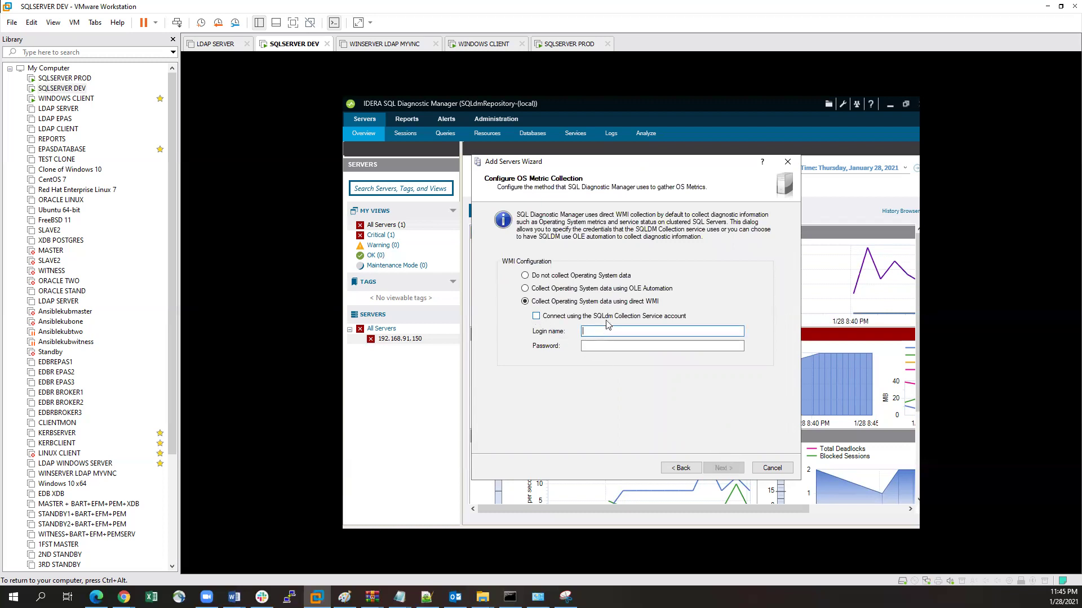
Step: Enter a separate domain administrator login name and its password for WMI collection
type("produewr")
key("BackSpace")
key("BackSpace")
key("BackSpace")
key("BackSpace")
key("BackSpace")
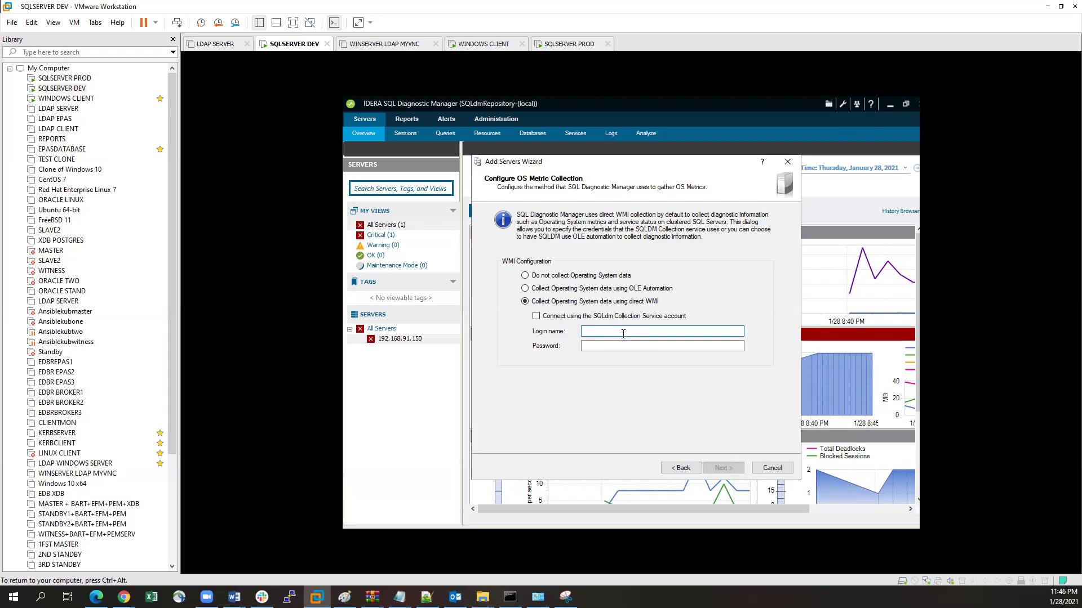
type("ONDARYBEN")
type("\\Administartor")
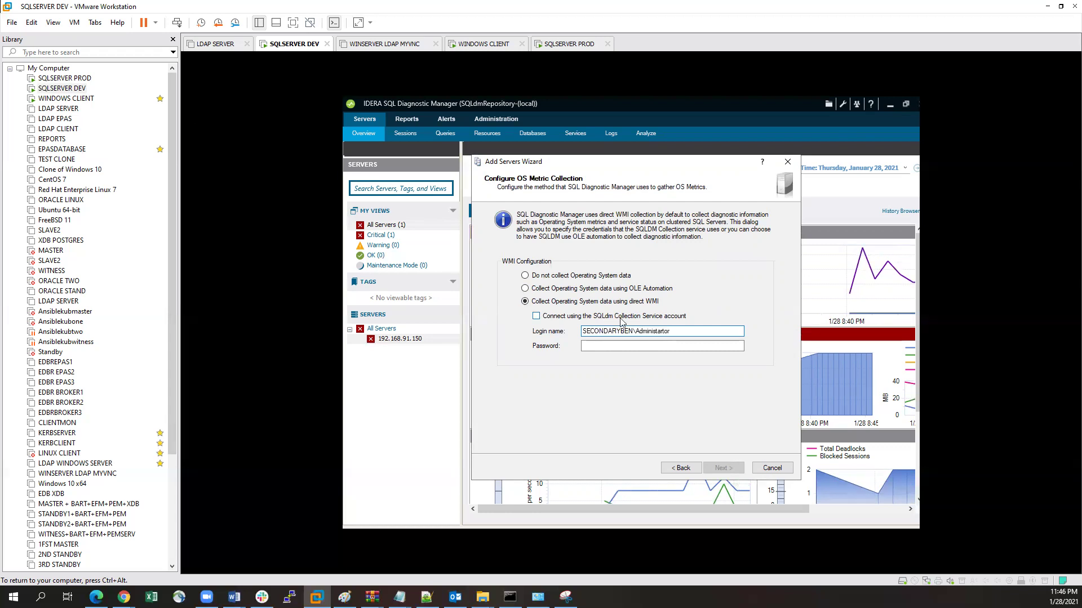
left_click(615, 344)
type("P")
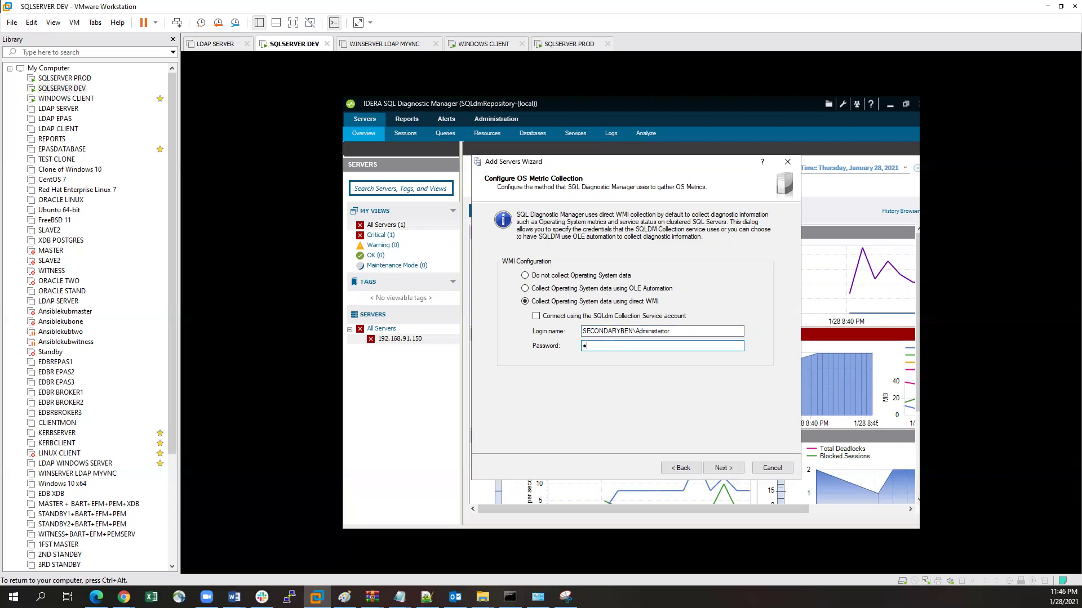
type("assword12")
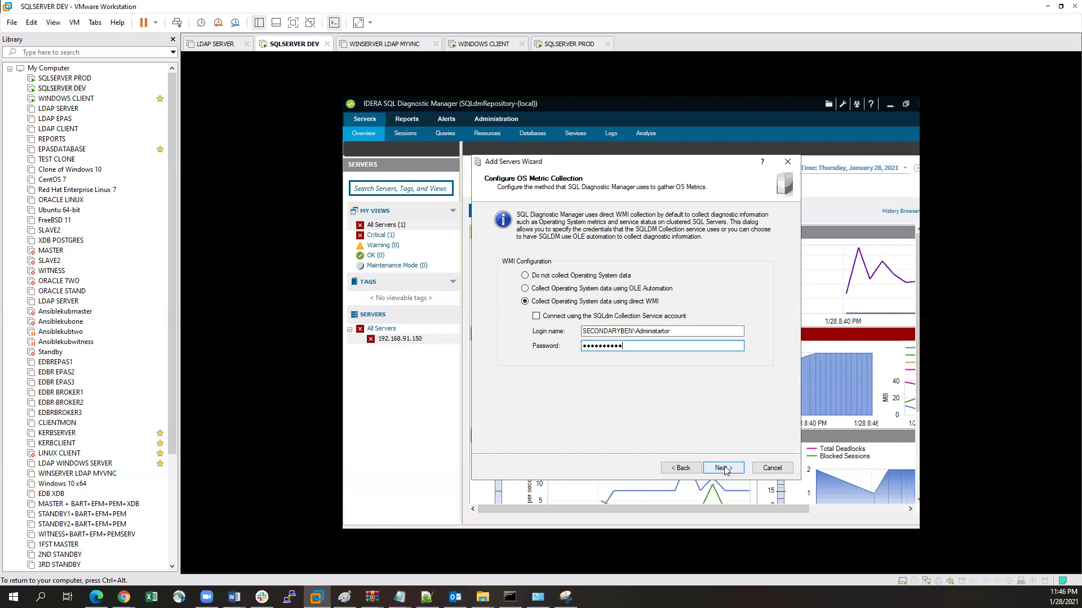
Step: Finish the wizard and run the connection tests on 192.168.91.156
left_click(724, 469)
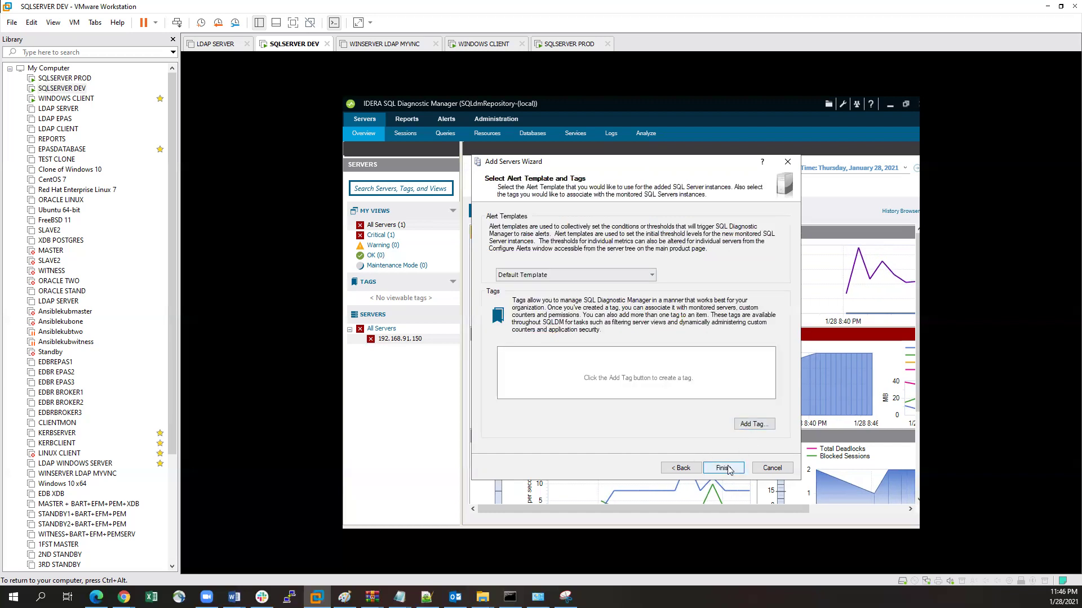
left_click(724, 469)
left_click(731, 340)
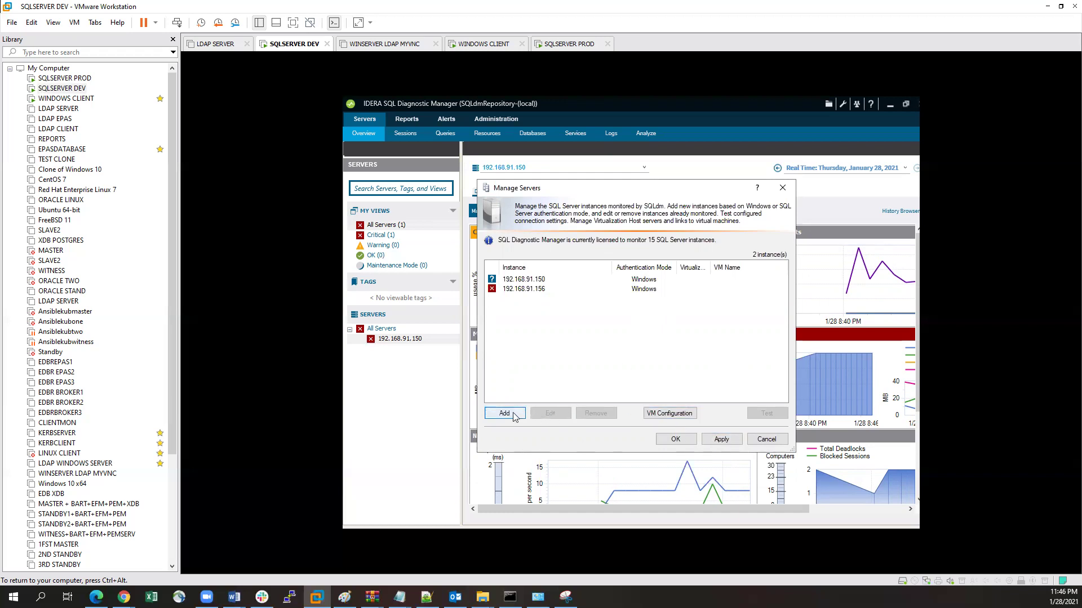
Step: Remove 192.168.91.156 from IDERA's monitored servers, then bring Management Studio forward
left_click(533, 290)
left_click(597, 412)
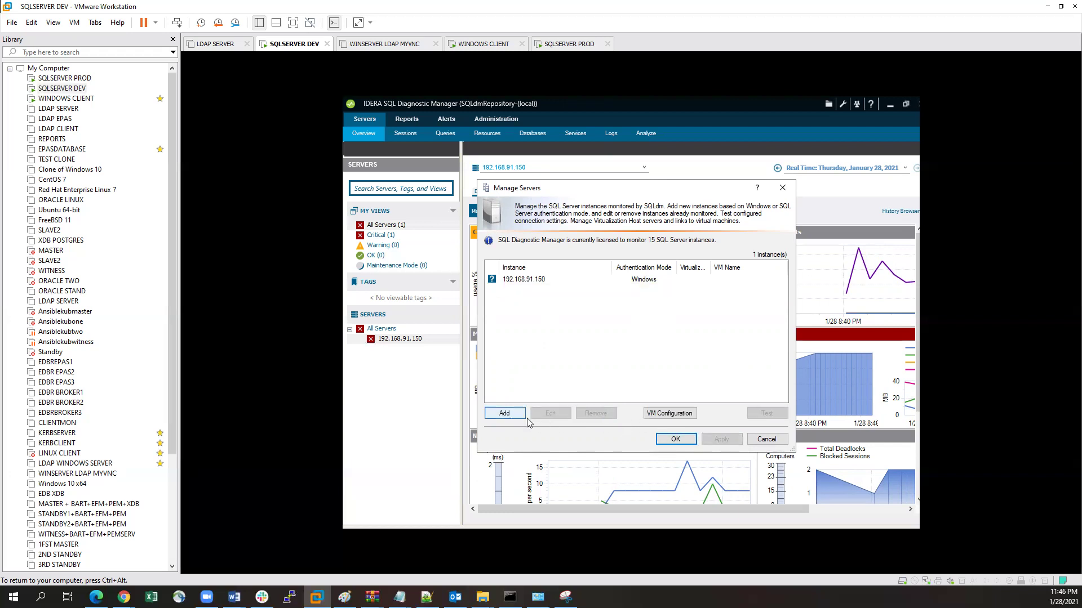
left_click(675, 440)
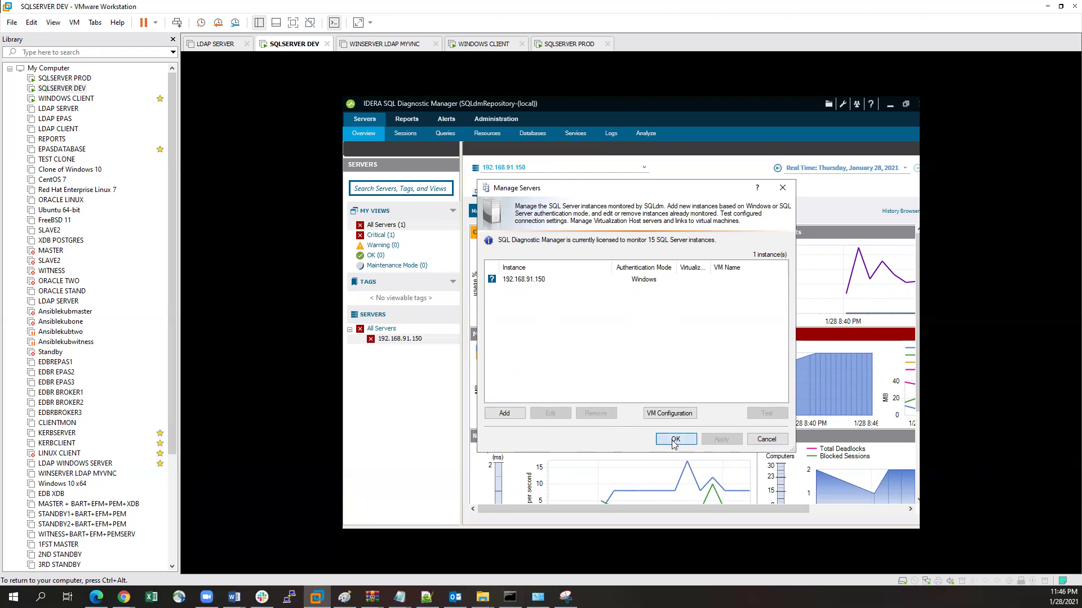
left_click(889, 105)
left_click(771, 179)
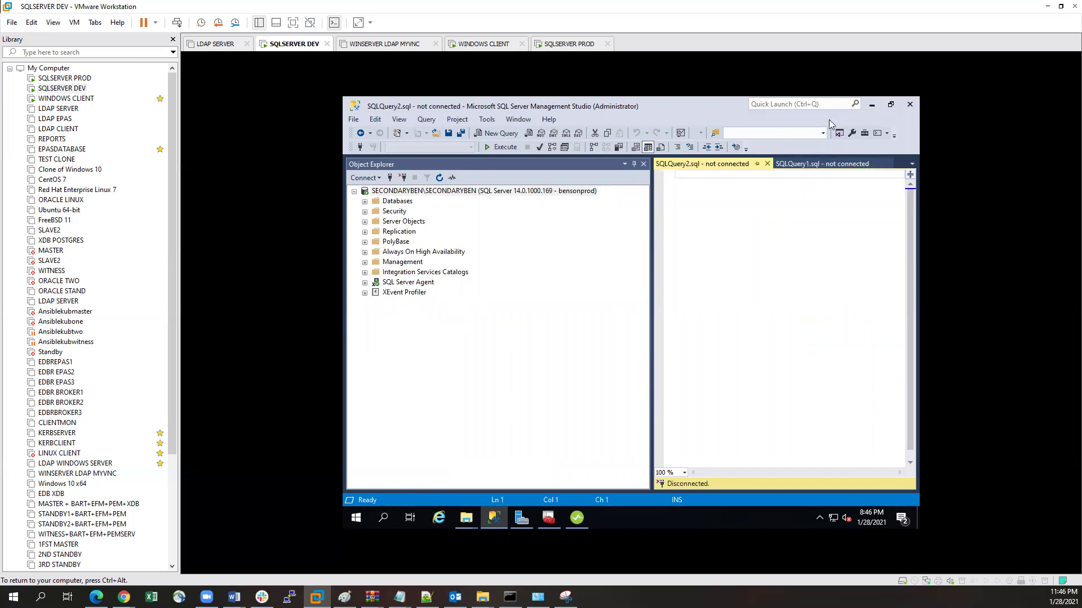
Step: Minimize Management Studio and refresh the desktop
left_click(872, 107)
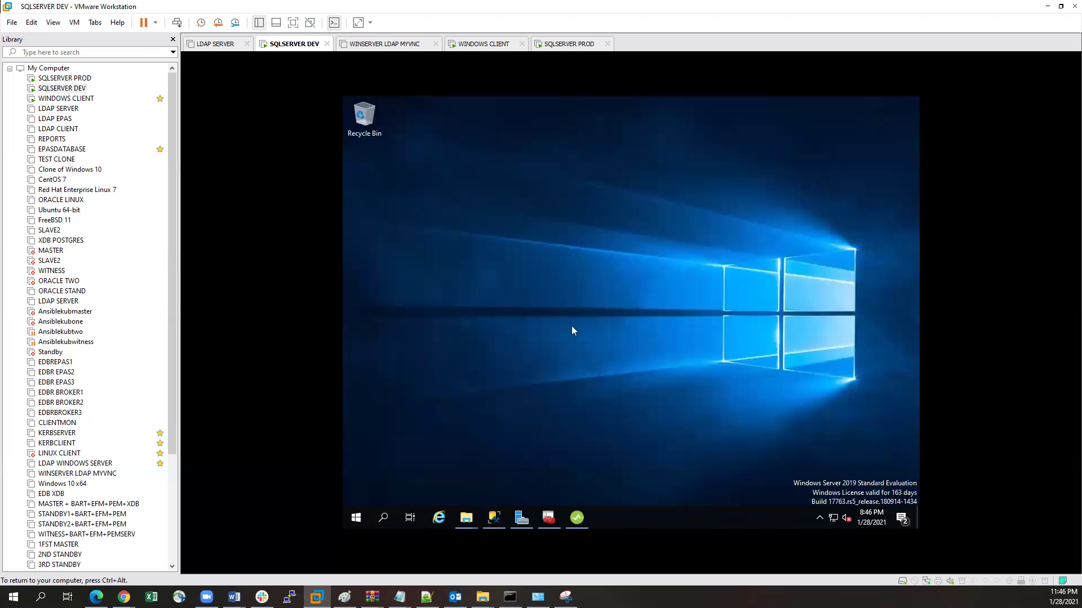
right_click(522, 266)
left_click(552, 300)
Step: Run ipconfig in Command Prompt, showing IPv4 addresses 192.168.91.156 and 192.168.91.166
left_click(382, 516)
type("c")
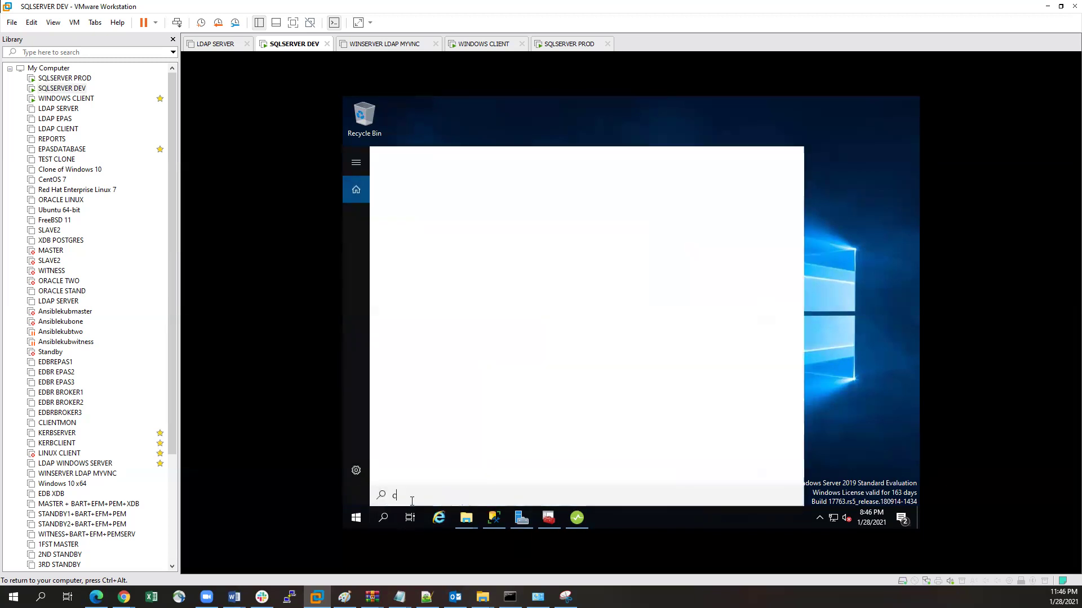
type("md")
key("Return")
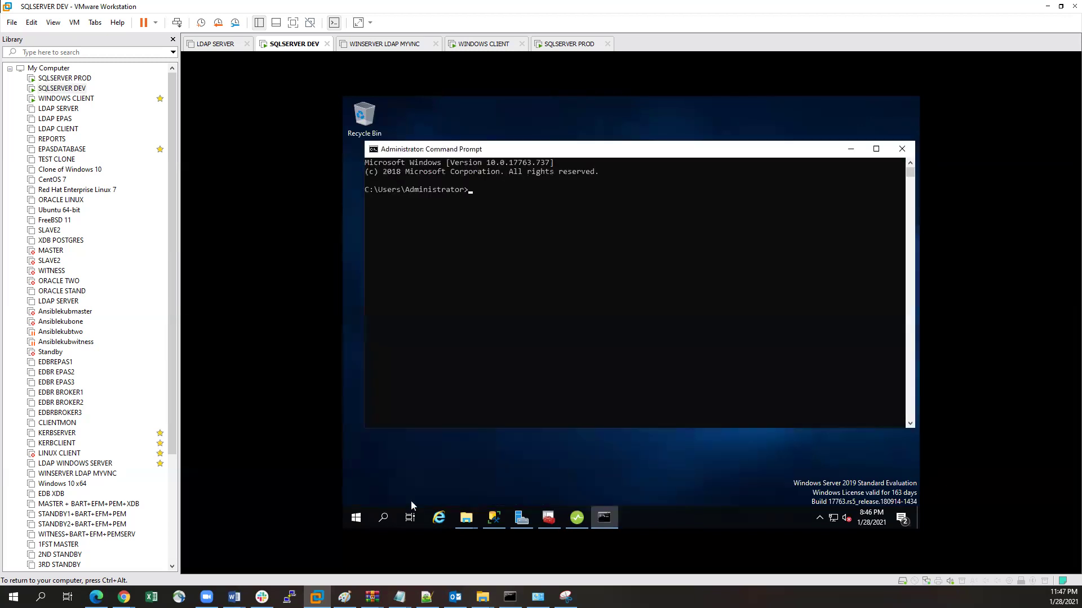
type("ipconfiugg")
key("Return")
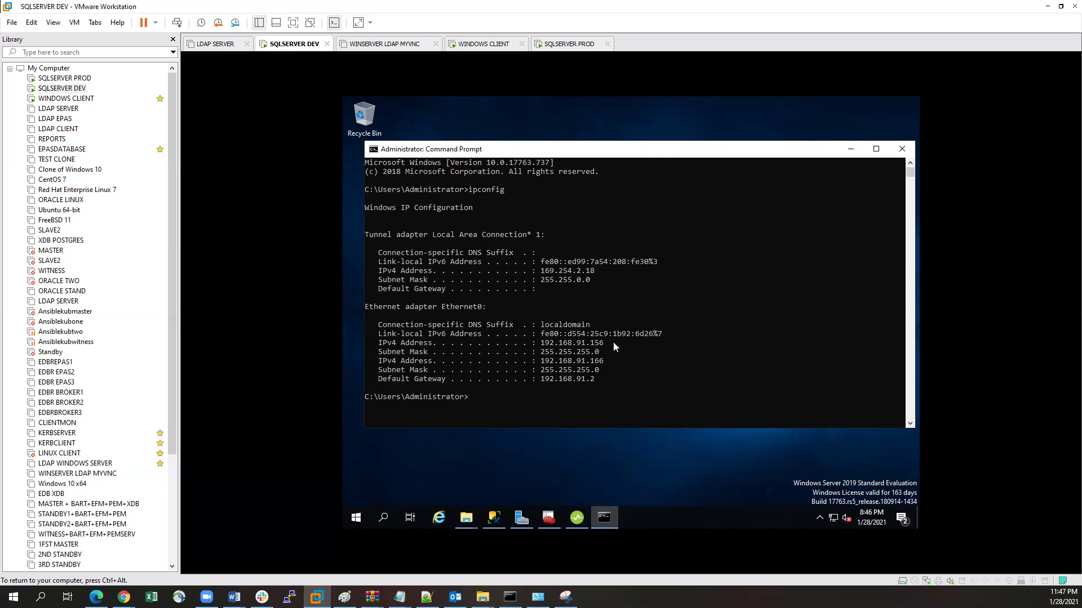
Step: Switch past the IDERA console back to Management Studio
left_click(575, 521)
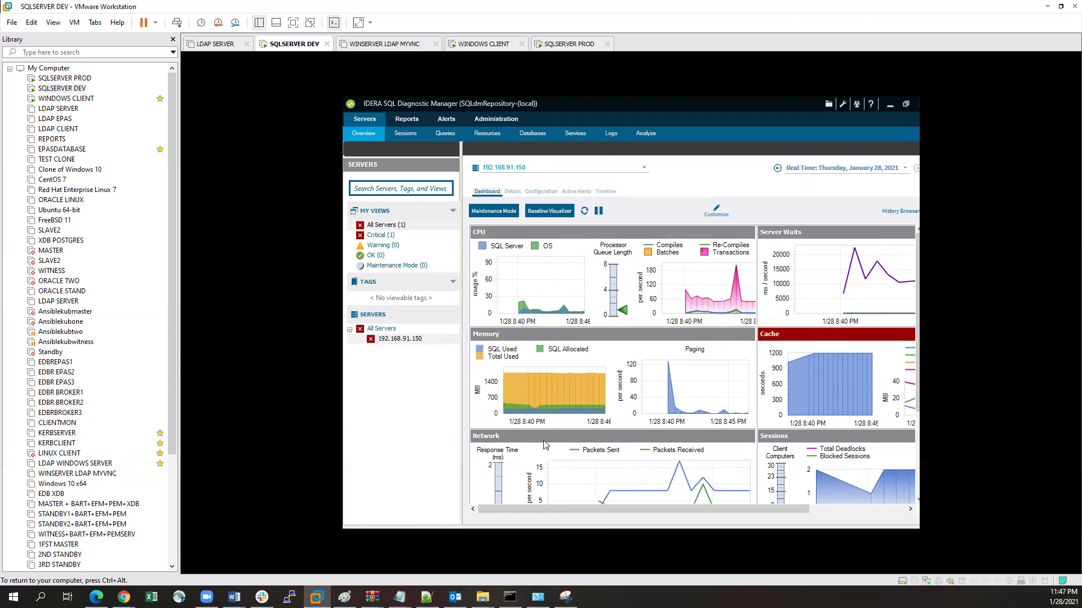
left_click(888, 107)
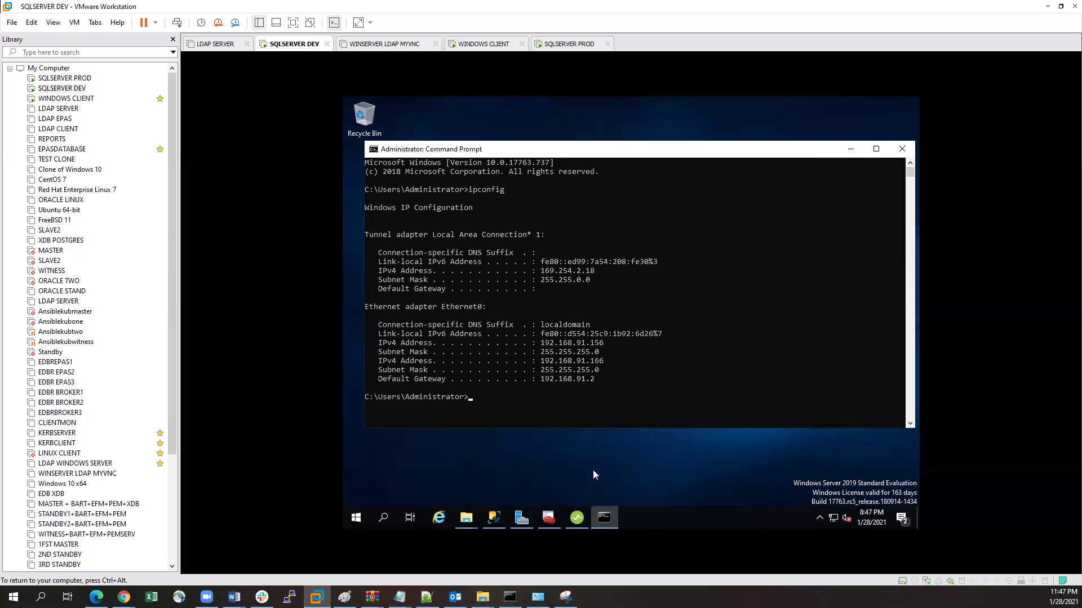
left_click(499, 520)
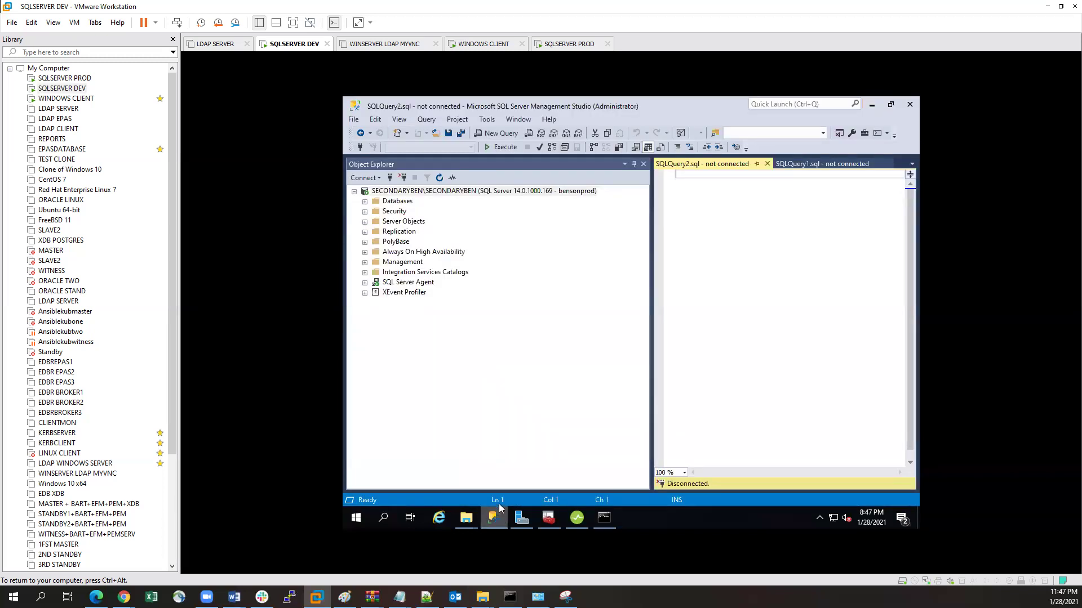
Step: Expand Security > Logins and review the server's Security properties
left_click(365, 211)
left_click(375, 222)
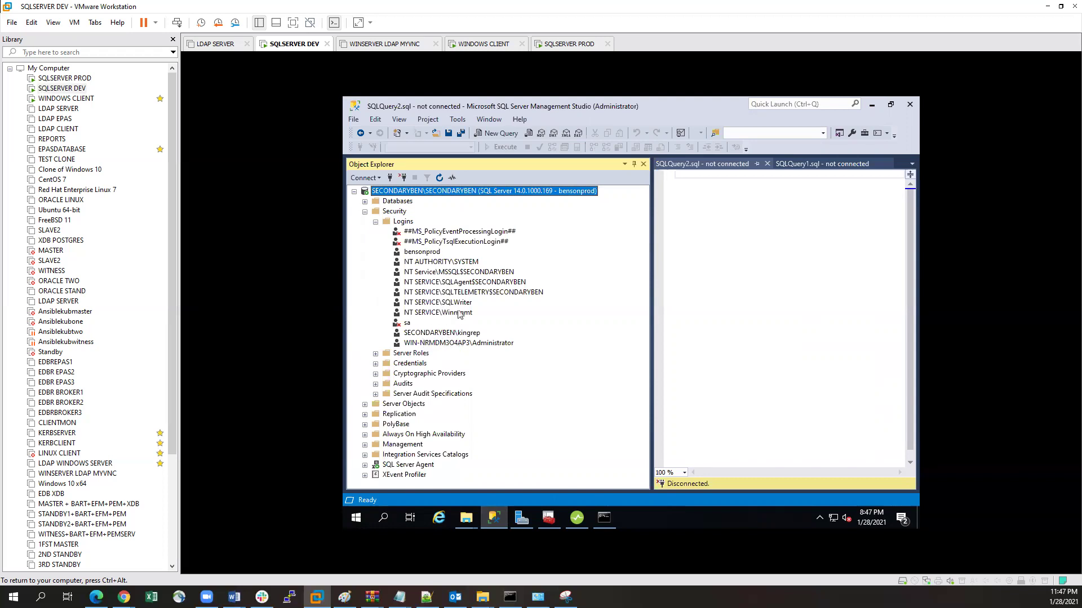
left_click(405, 225)
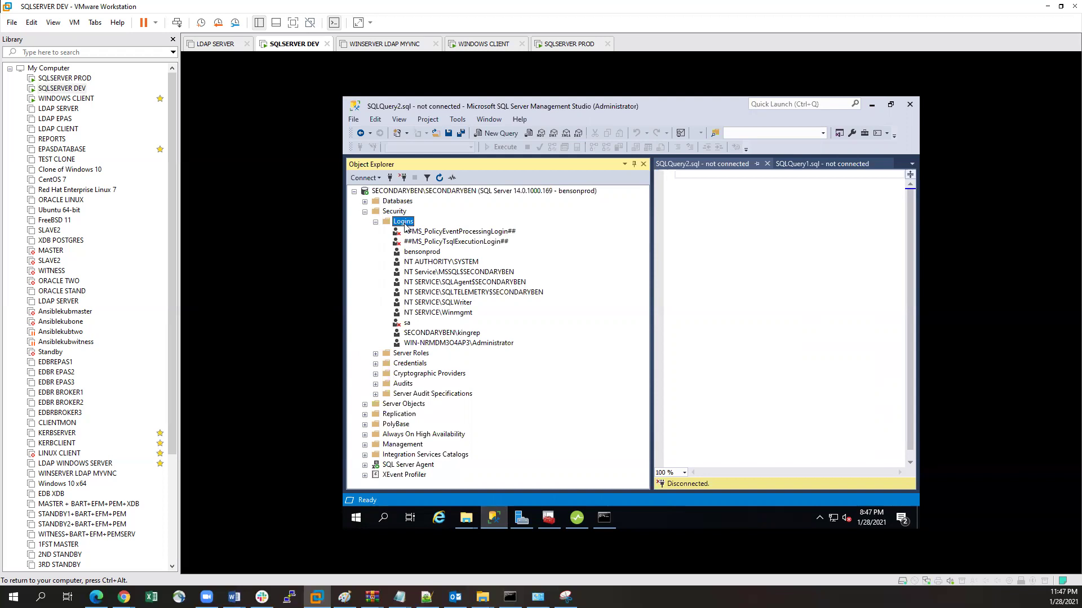
left_click(407, 192)
right_click(407, 195)
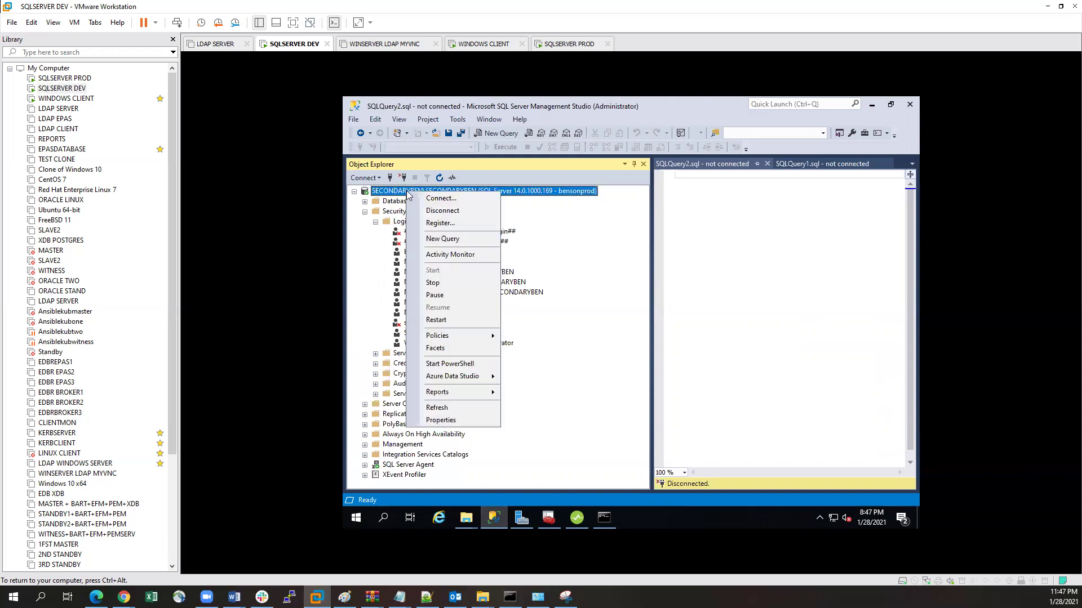
left_click(446, 420)
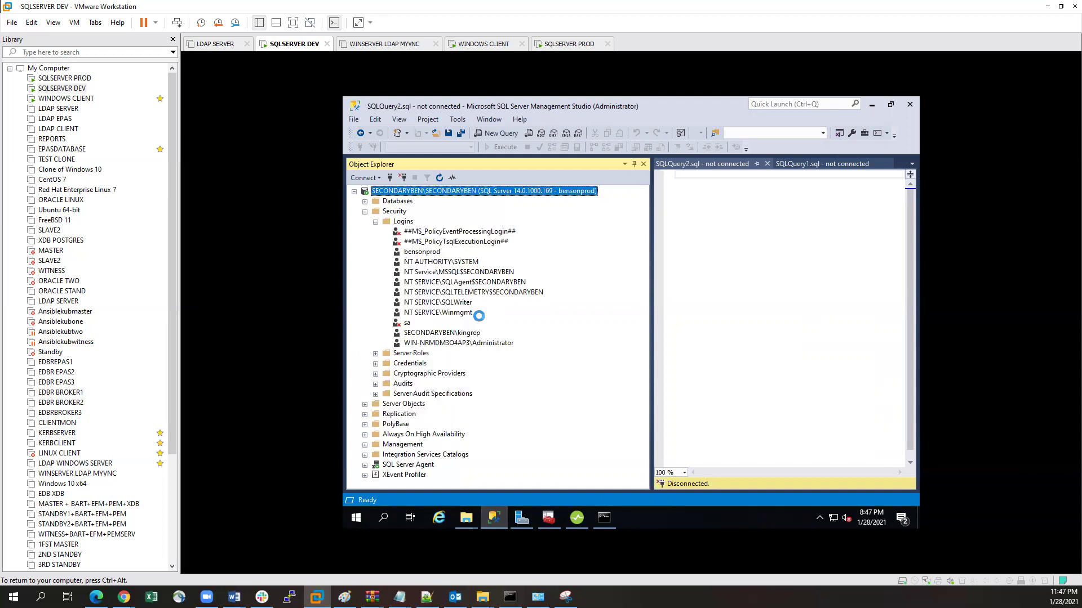
left_click(460, 173)
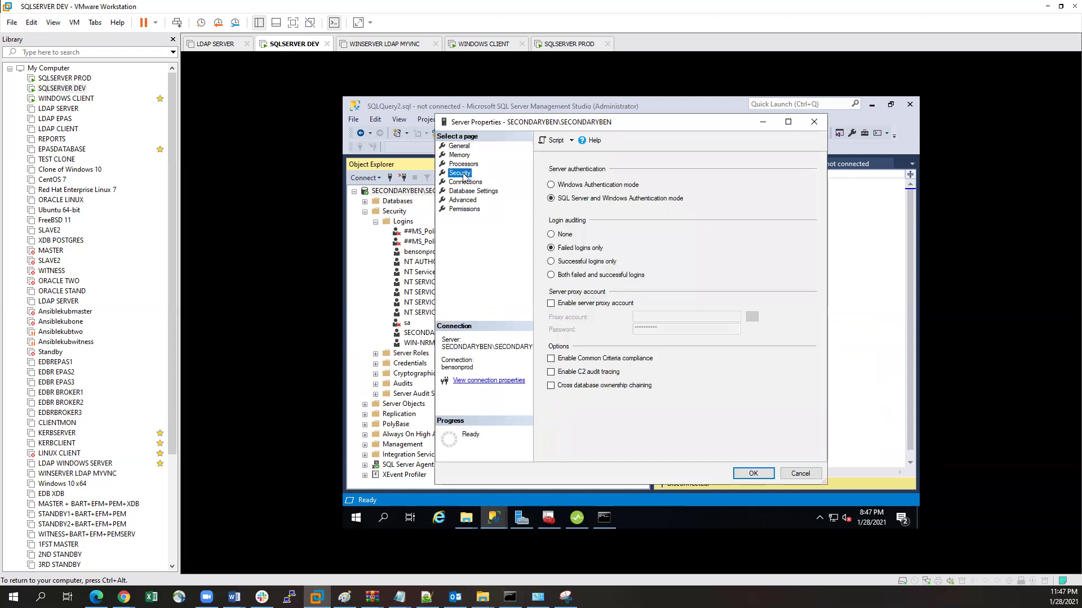
left_click(754, 474)
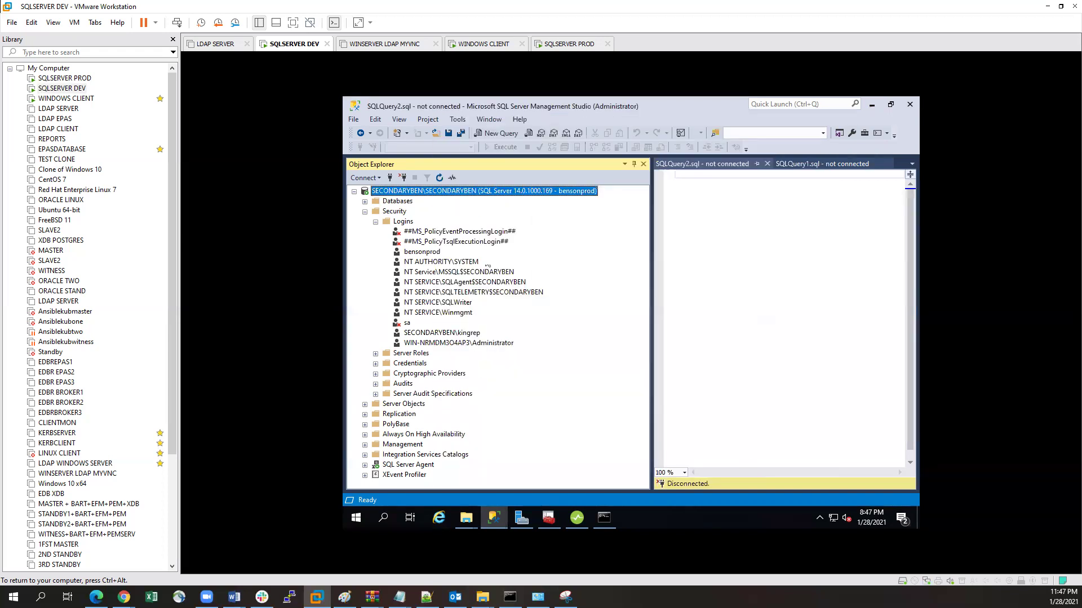
Step: Create the SQL Server-authenticated login produser with a password and the sysadmin role
left_click(407, 223)
right_click(407, 222)
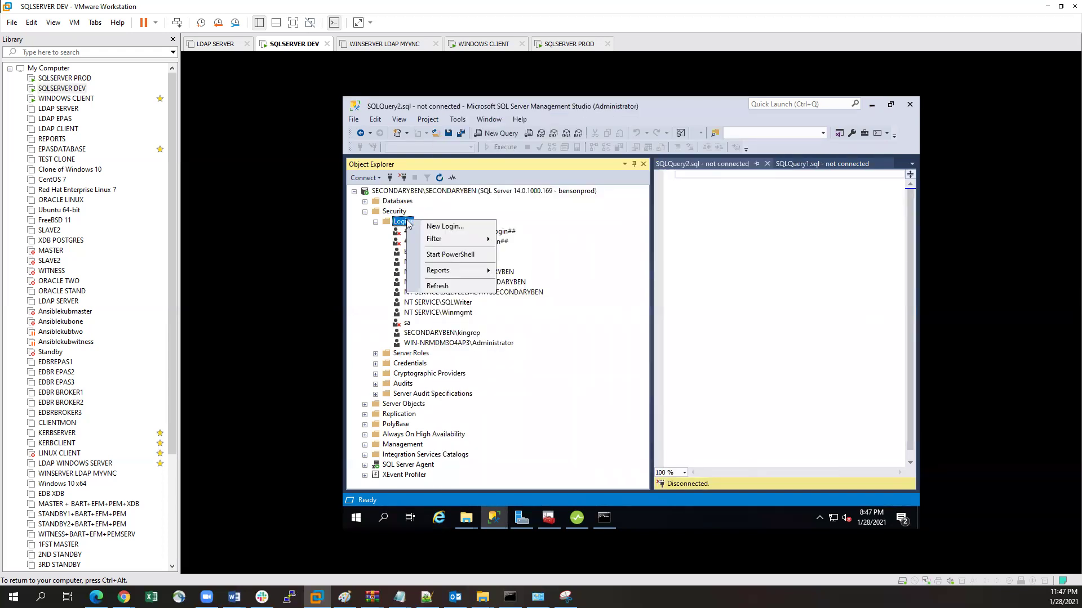
left_click(480, 226)
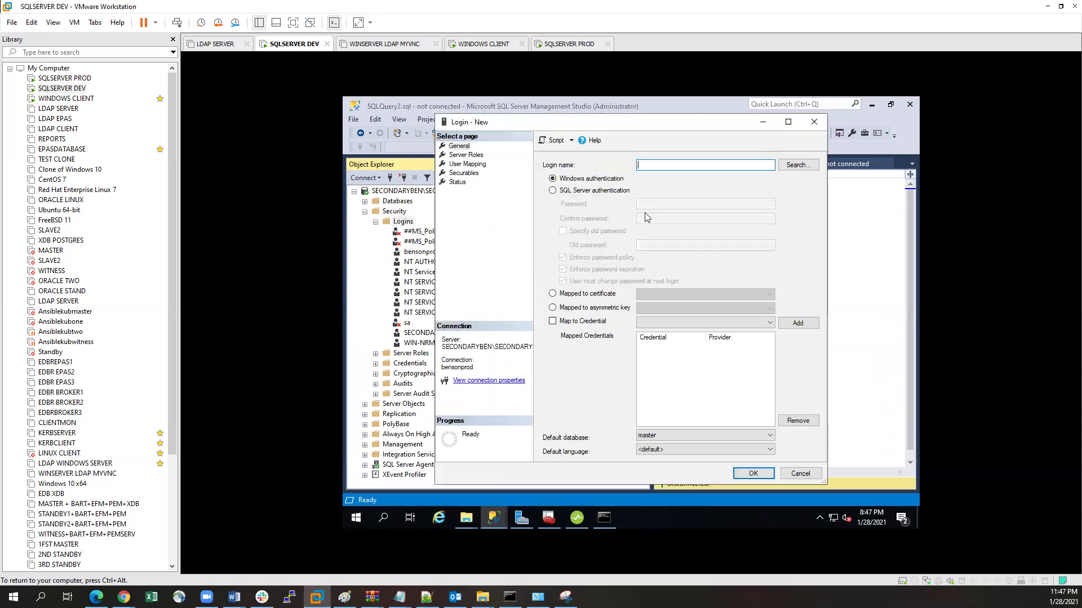
left_click(555, 192)
left_click(670, 164)
type("produser")
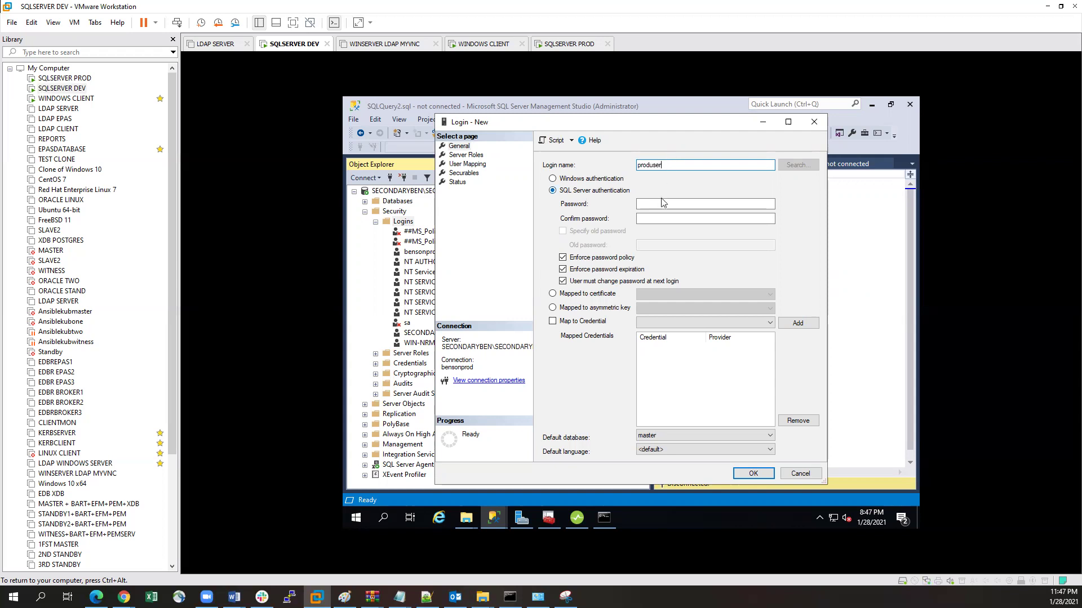
left_click(656, 204)
key("Tab")
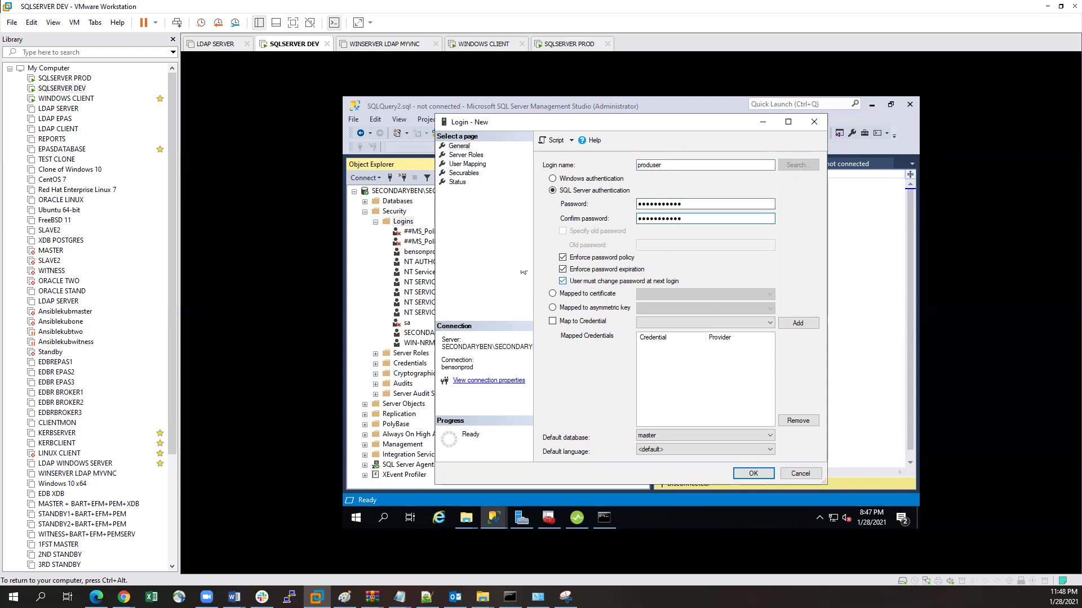
left_click(457, 156)
left_click(554, 268)
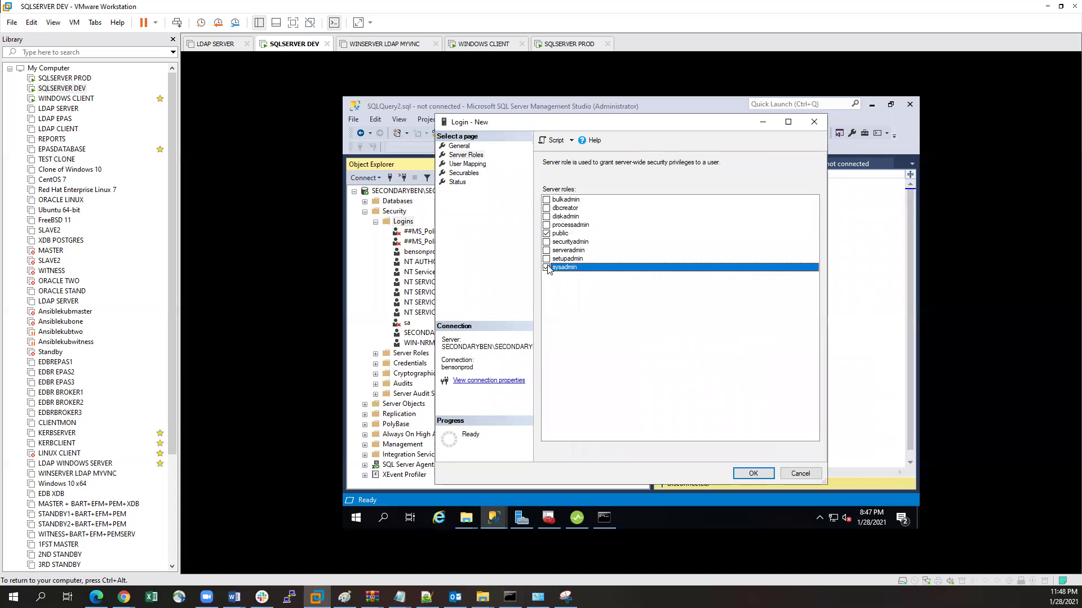
left_click(468, 147)
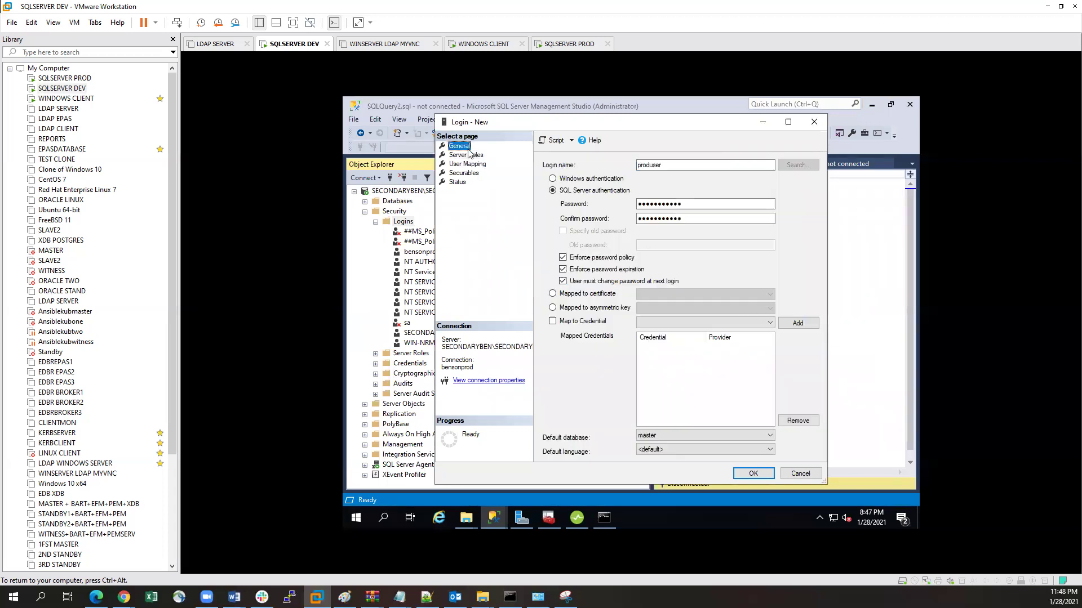
left_click(751, 474)
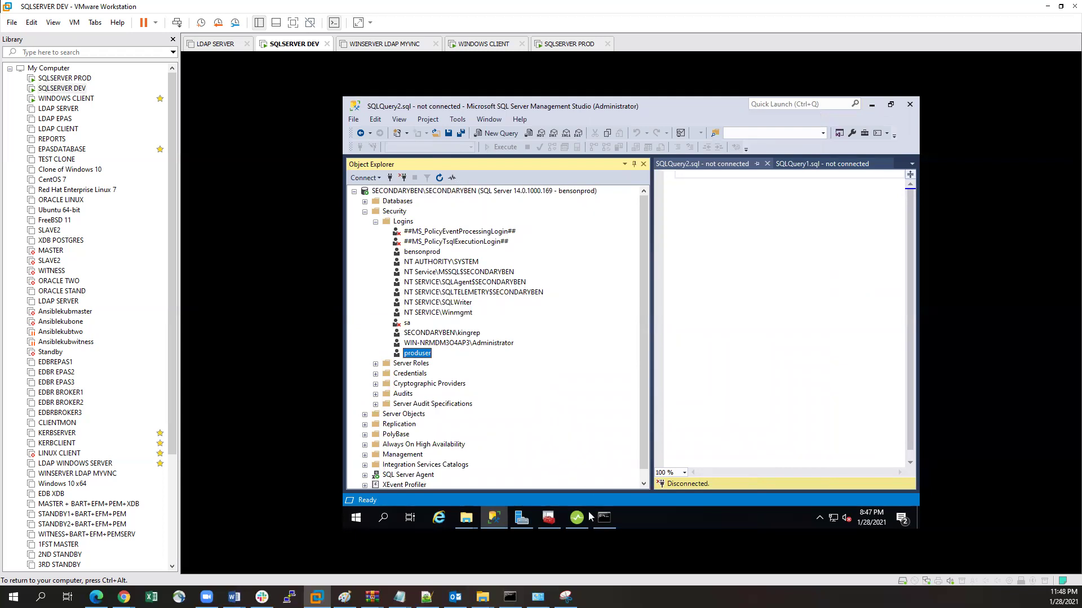
mouse_move(577, 517)
Step: Start adding a server with SQL Server authentication in IDERA, cancel it, and close Manage Servers
left_click(576, 517)
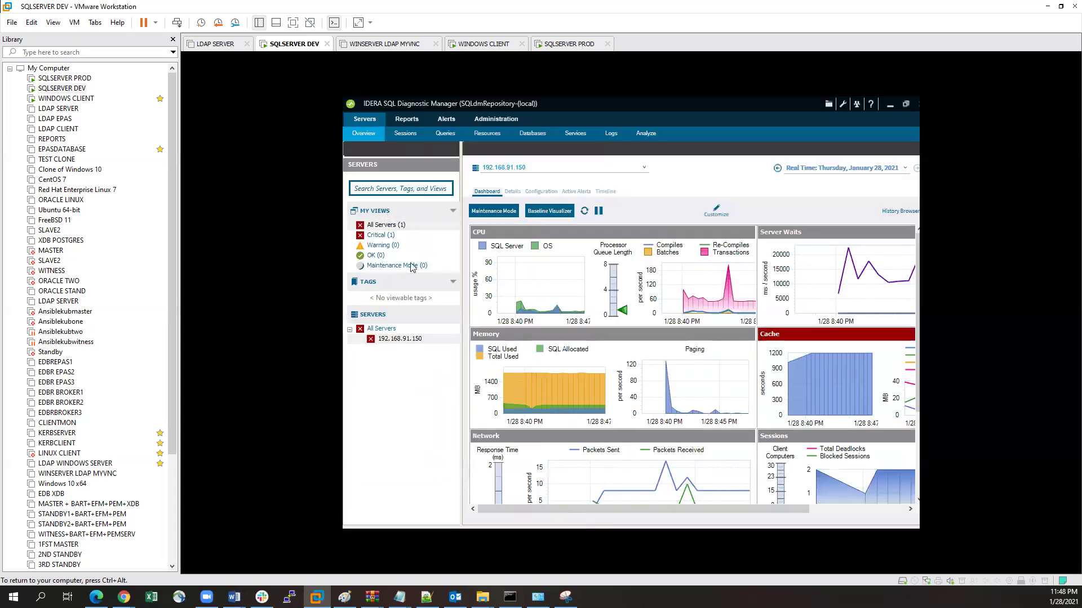
right_click(388, 227)
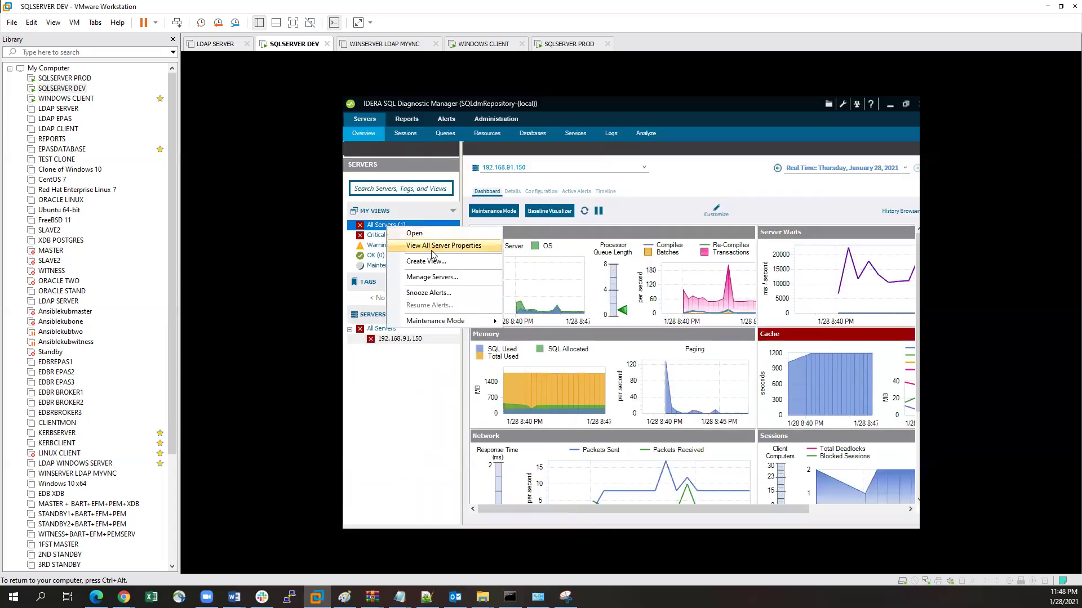
left_click(430, 279)
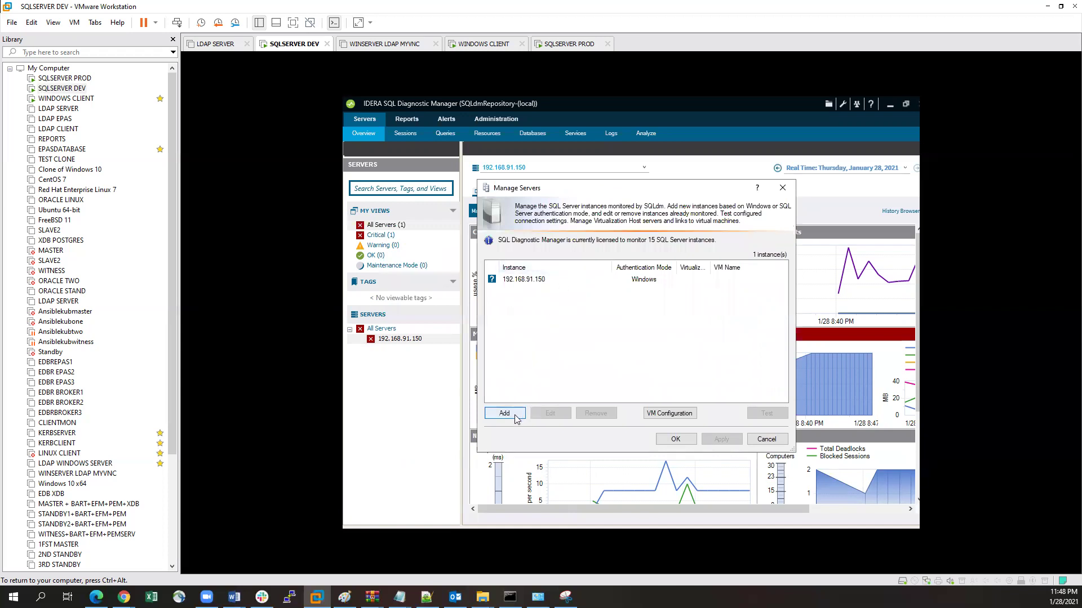
left_click(514, 412)
left_click(727, 467)
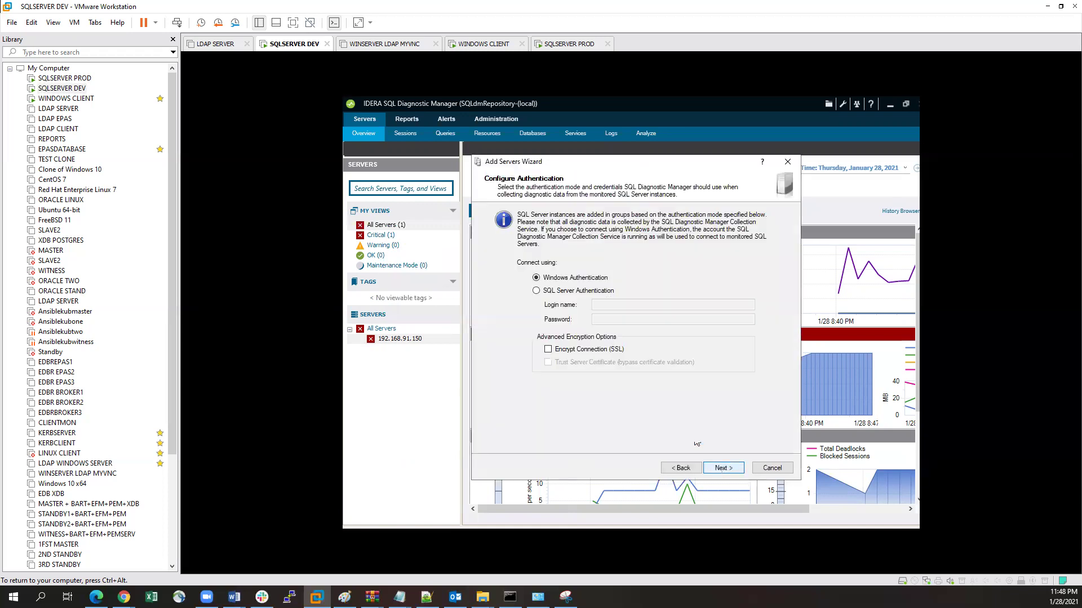
left_click(536, 291)
left_click(612, 306)
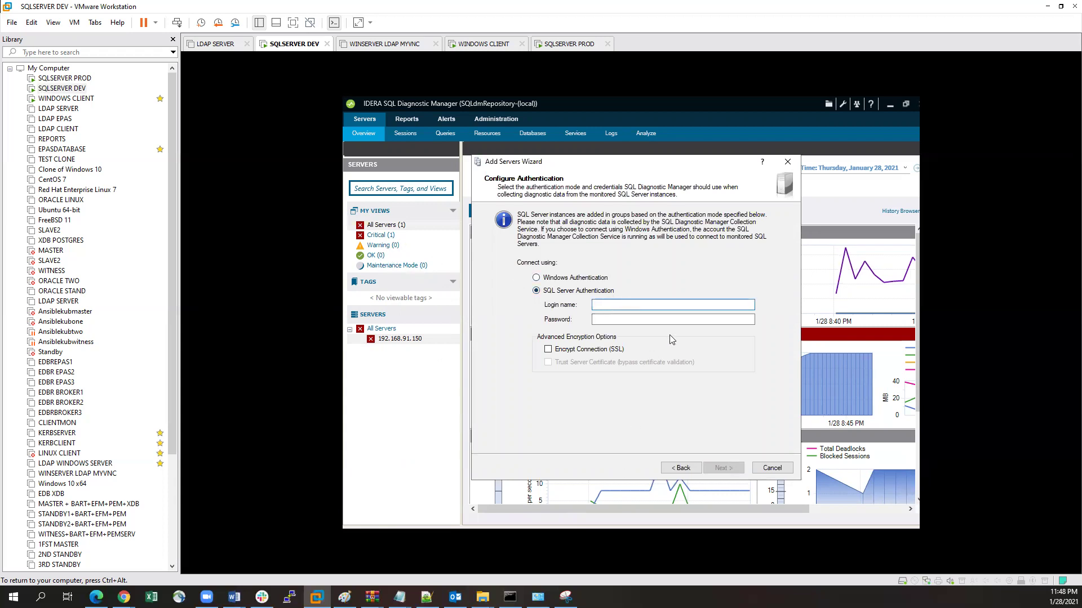
left_click(772, 469)
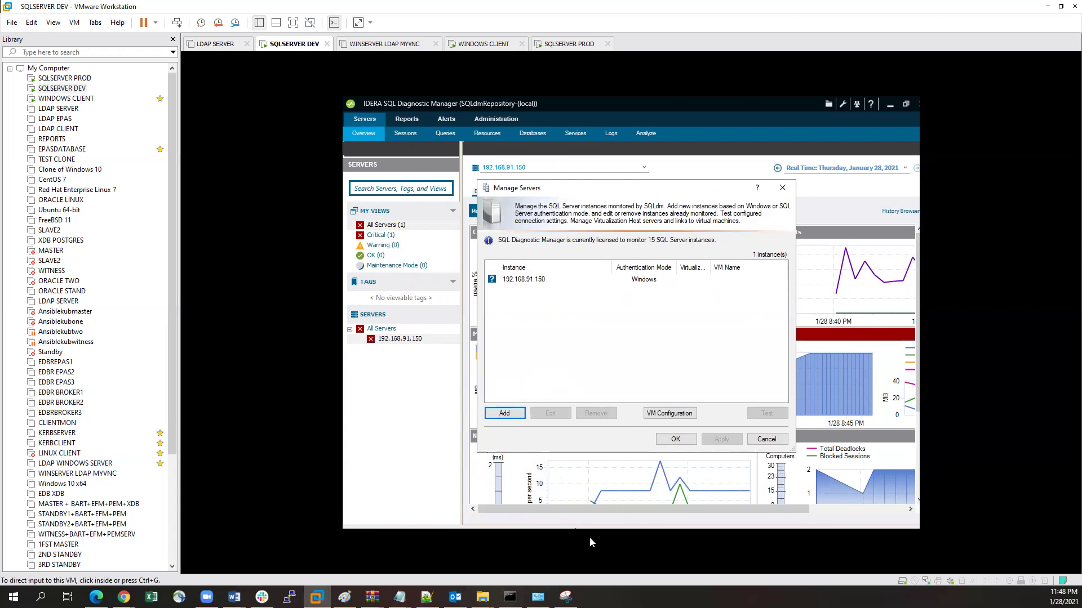
left_click(782, 188)
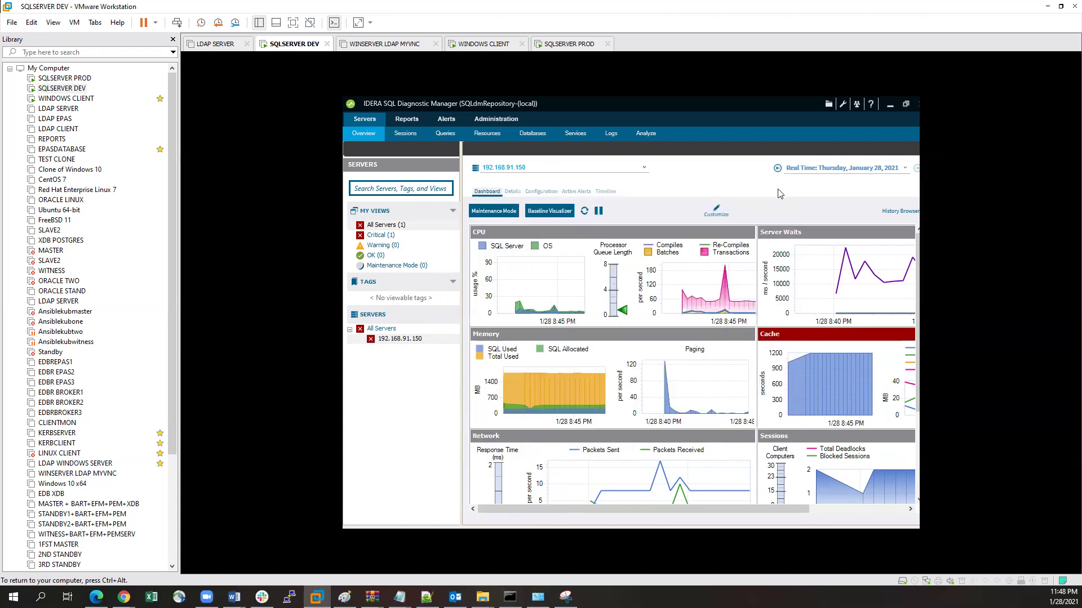
Step: Delete the existing SQL login in Management Studio
left_click(890, 109)
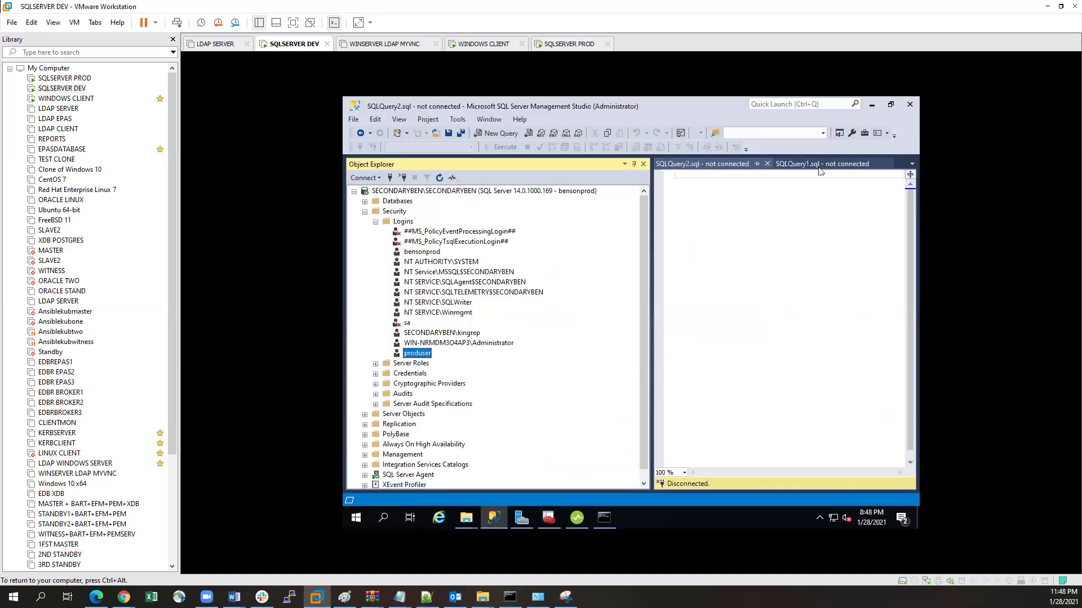
right_click(413, 354)
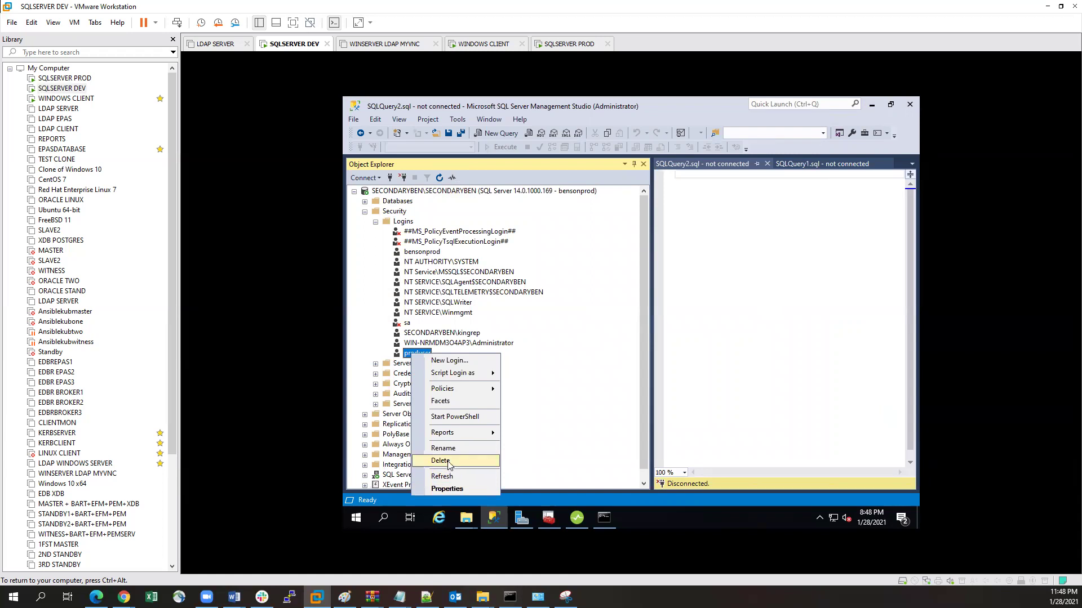
left_click(451, 461)
left_click(753, 477)
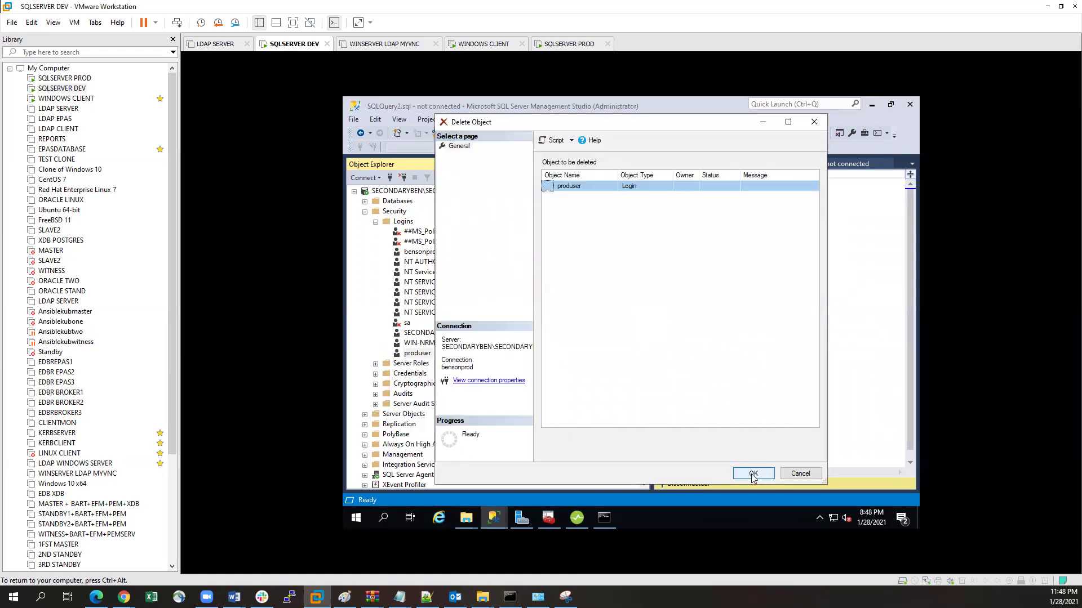
left_click(723, 328)
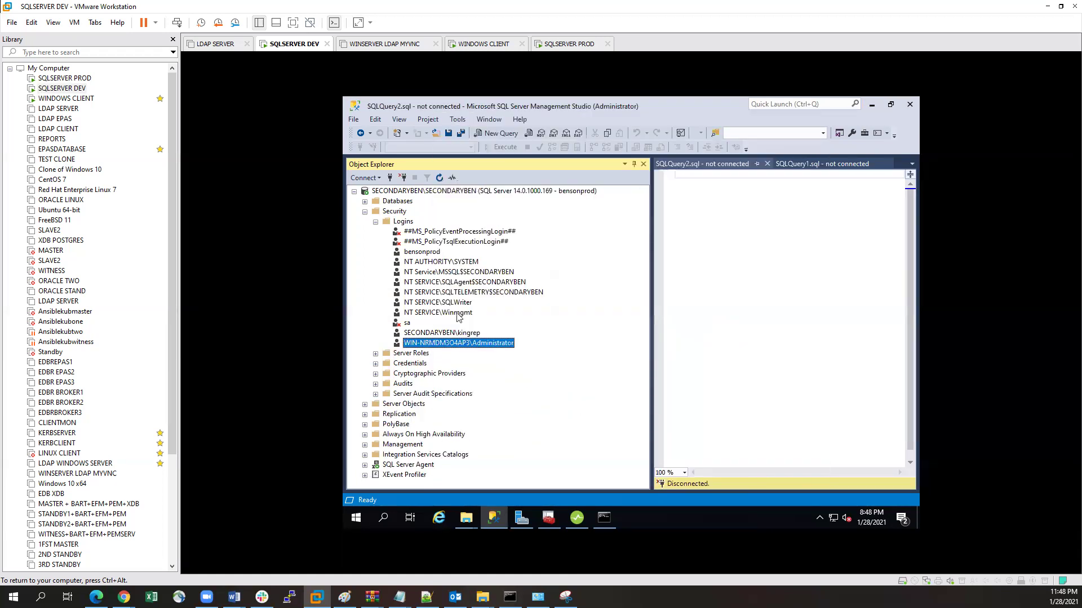
Step: Recreate produser as a SQL Server authentication login with a new password and sysadmin role
right_click(404, 222)
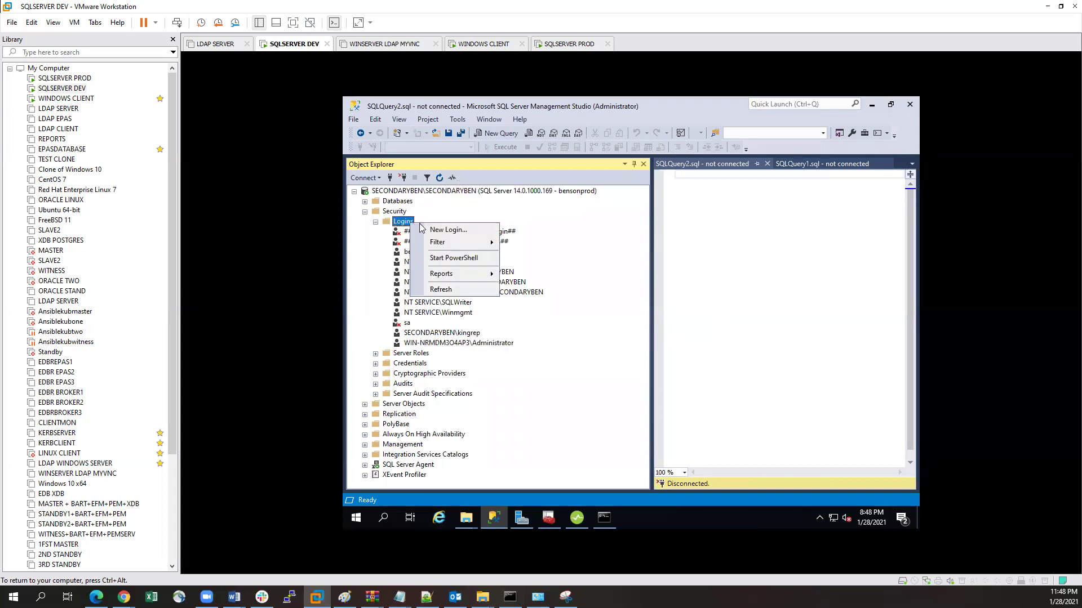
left_click(454, 231)
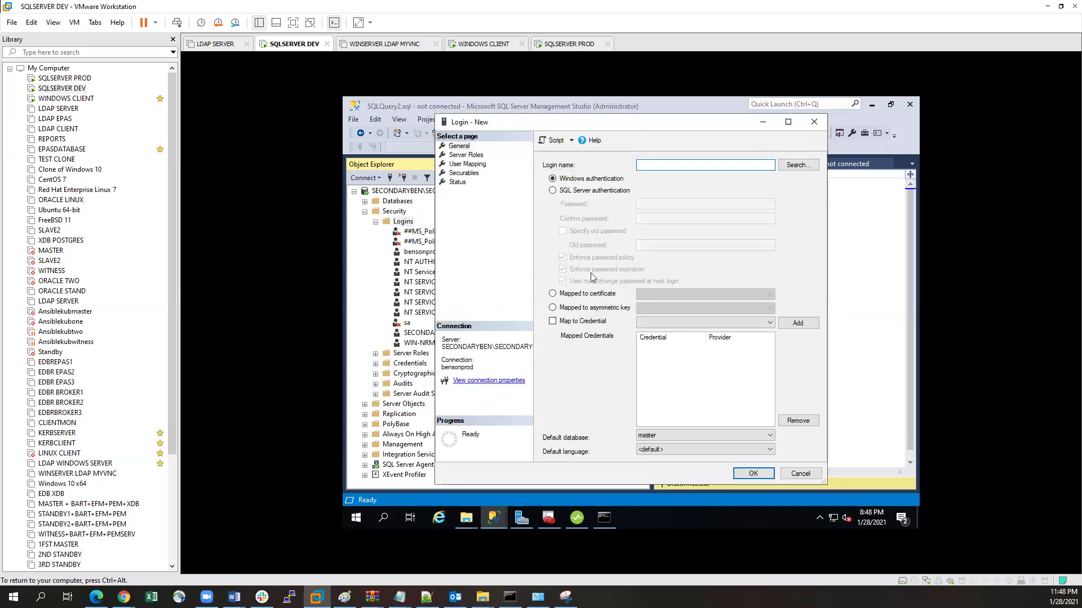
left_click(556, 191)
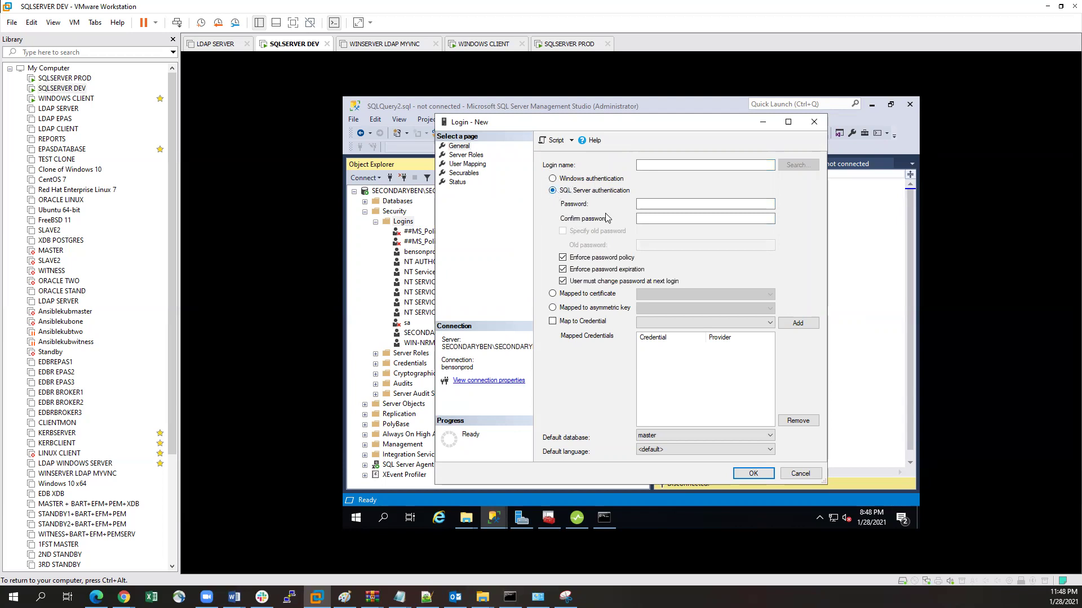
left_click(649, 165)
type("produer")
key("Tab")
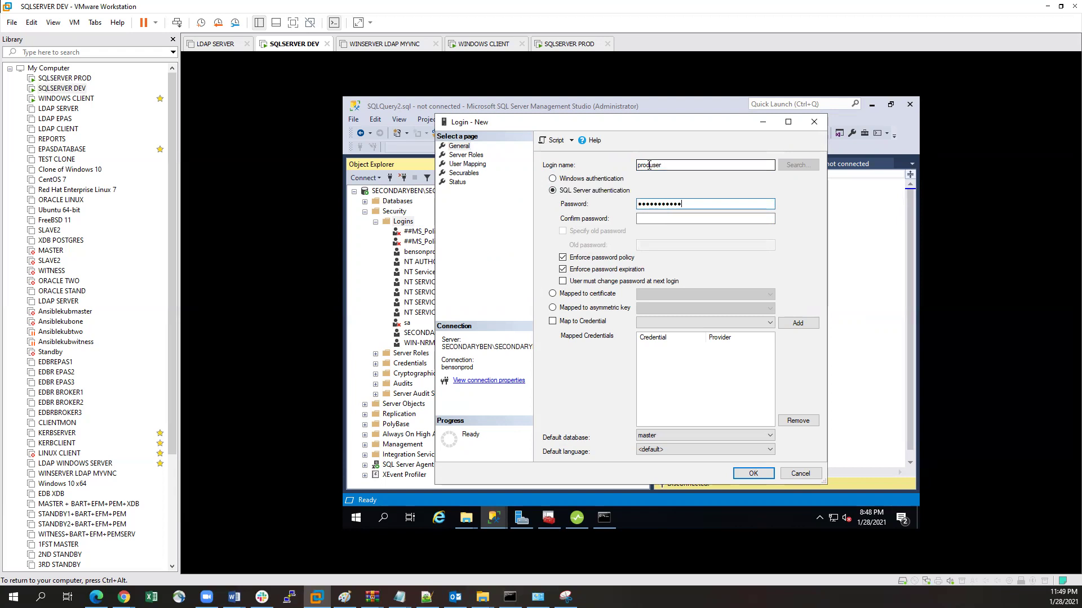
key("Tab")
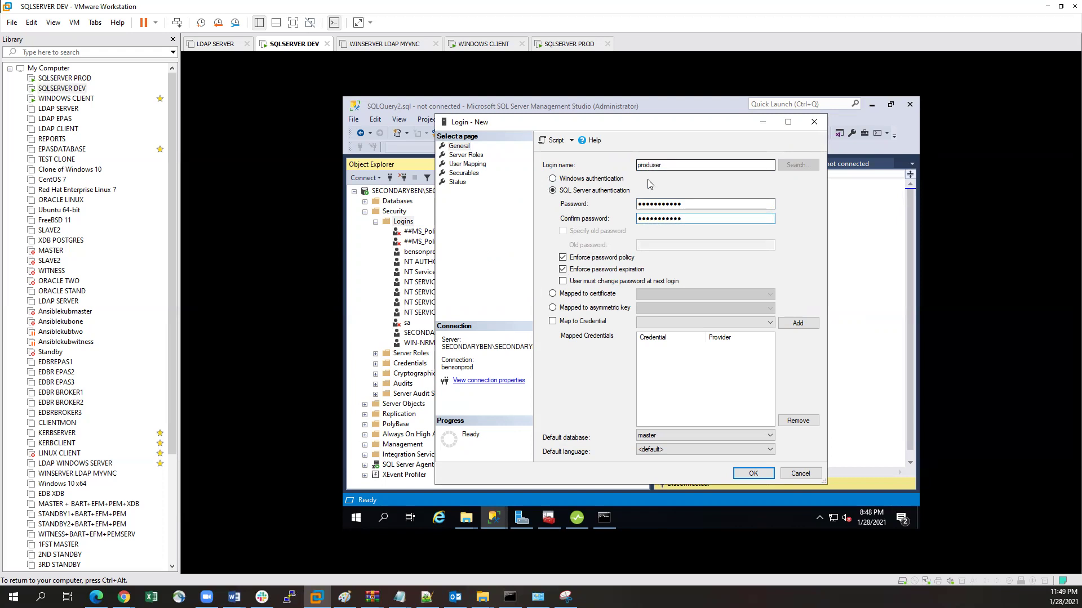
left_click(462, 154)
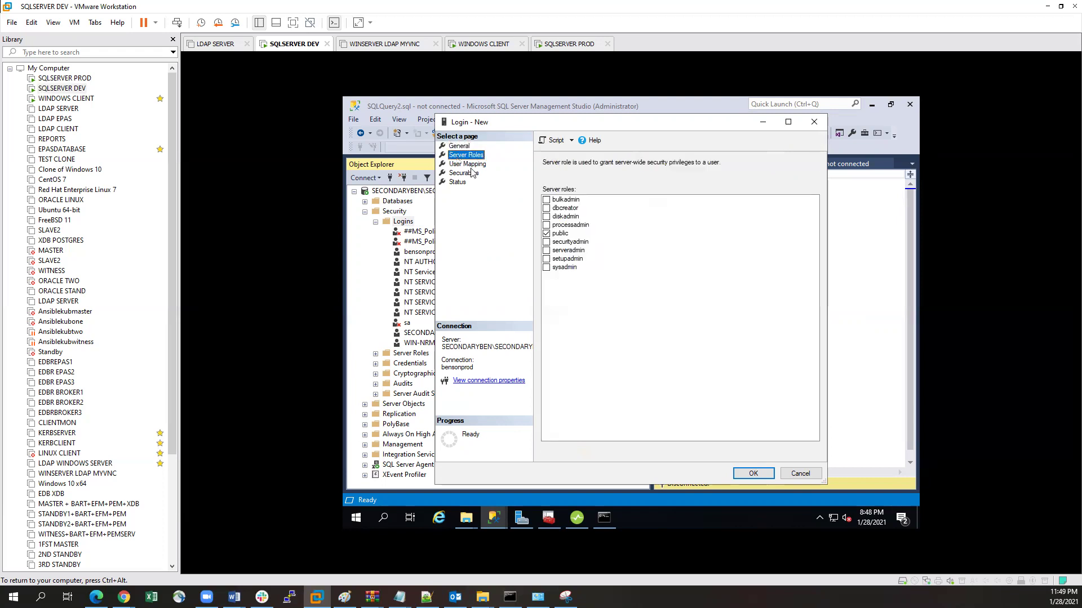
left_click(558, 271)
left_click(546, 267)
left_click(753, 474)
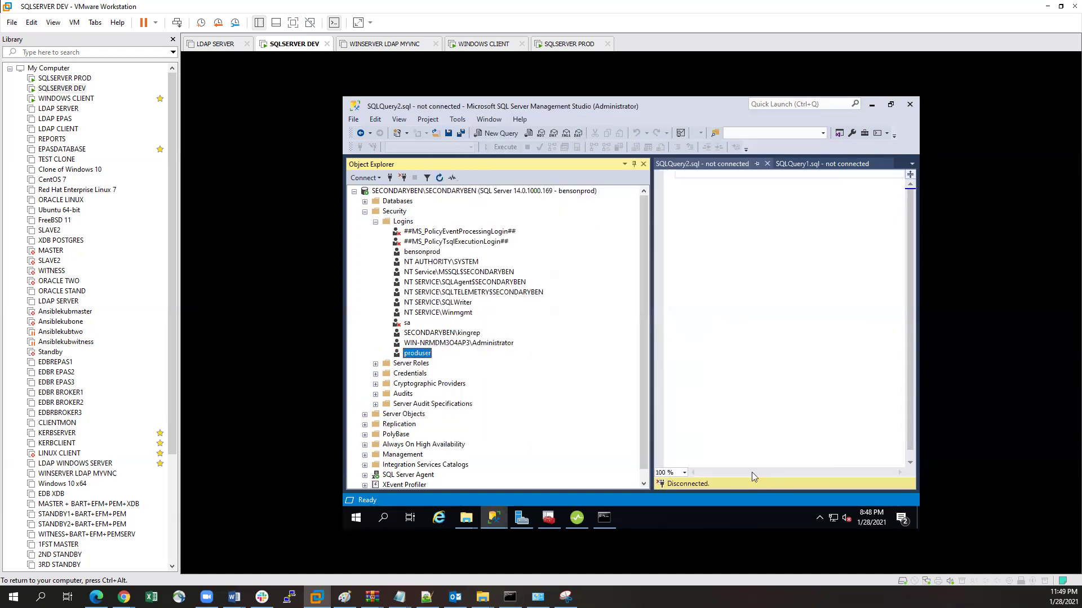
left_click(576, 517)
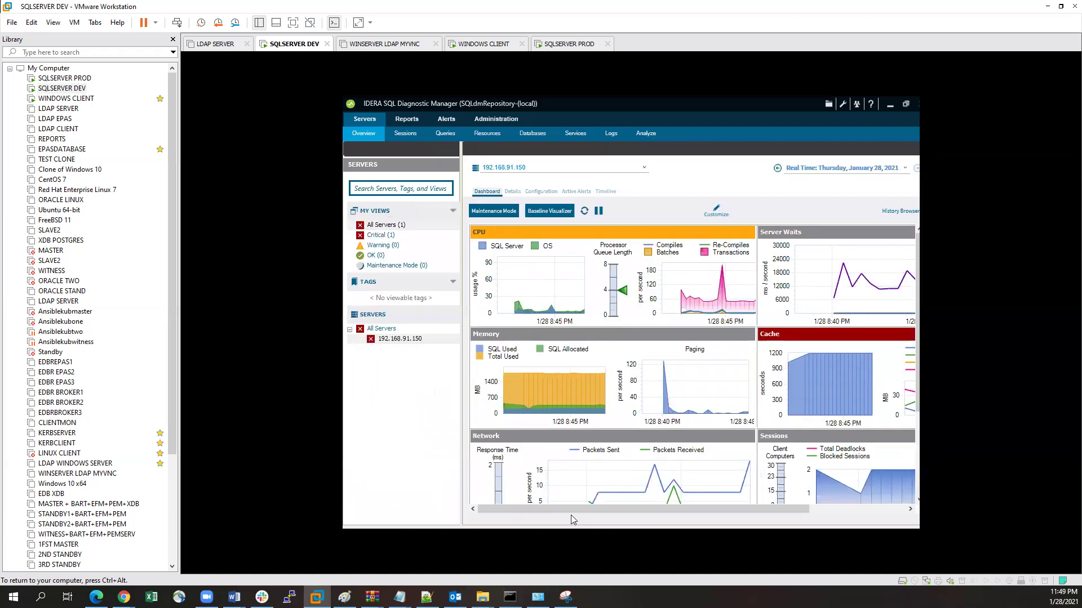
Step: Launch the Add Servers Wizard from All Servers > Manage Servers
left_click(385, 233)
right_click(387, 230)
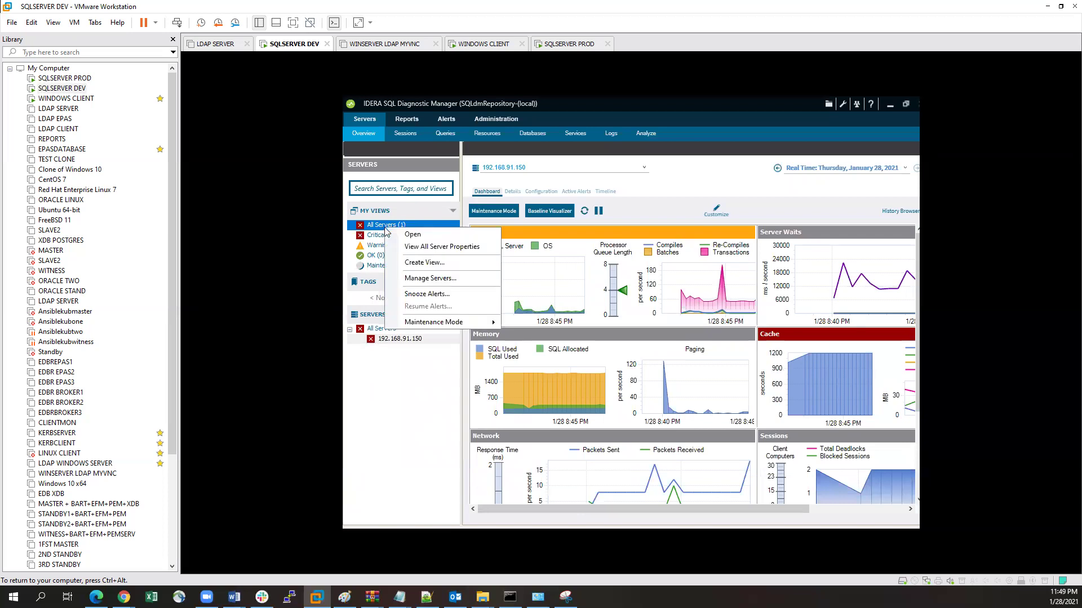
left_click(430, 278)
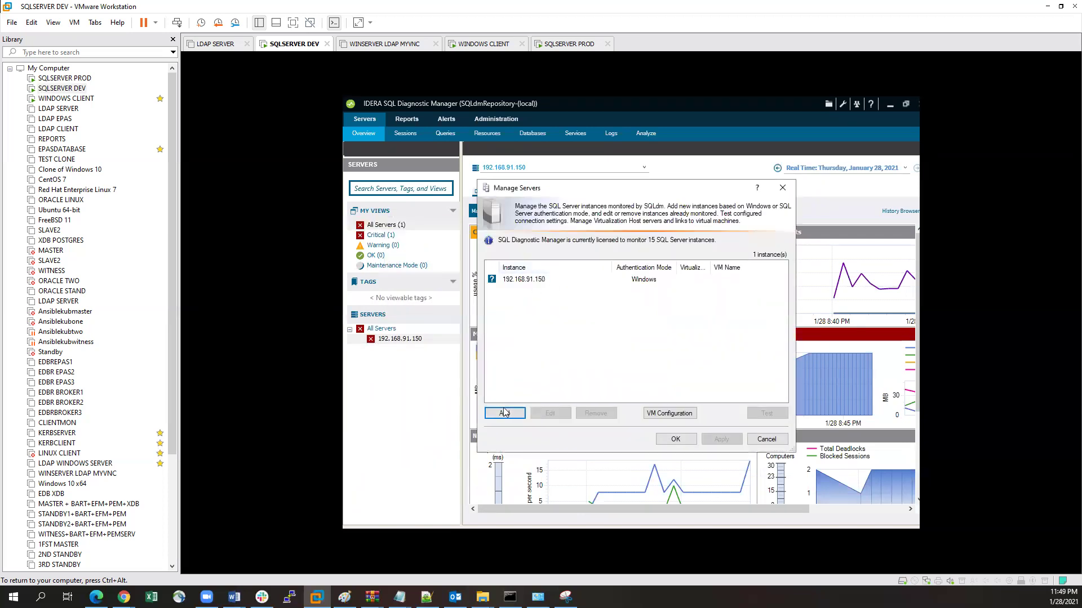
left_click(504, 412)
left_click(709, 462)
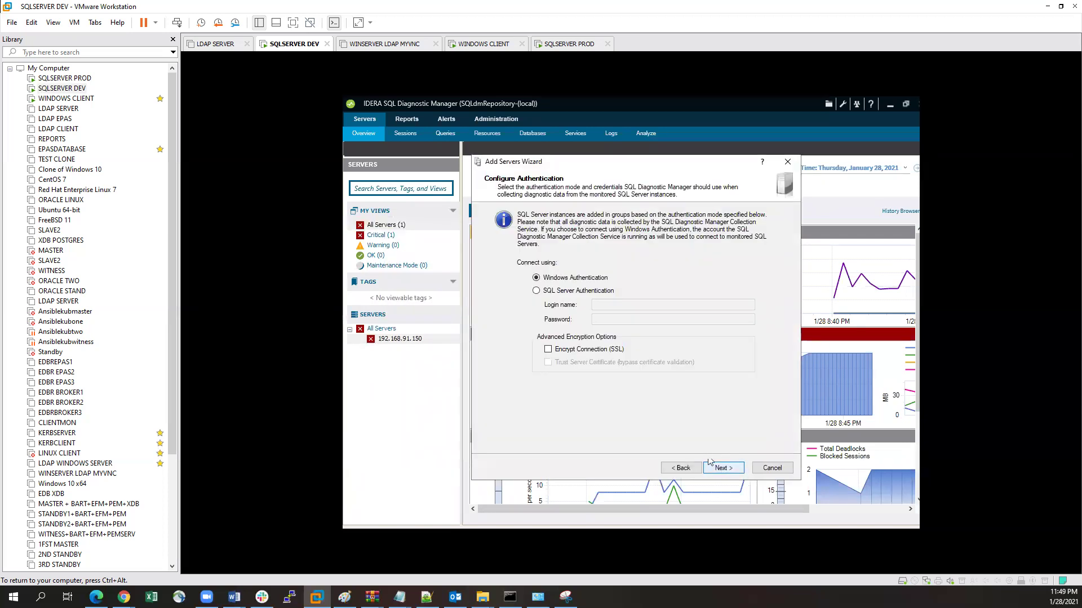
Step: Use SQL Server authentication with the produser login and its password, reaching server selection
left_click(536, 290)
left_click(609, 304)
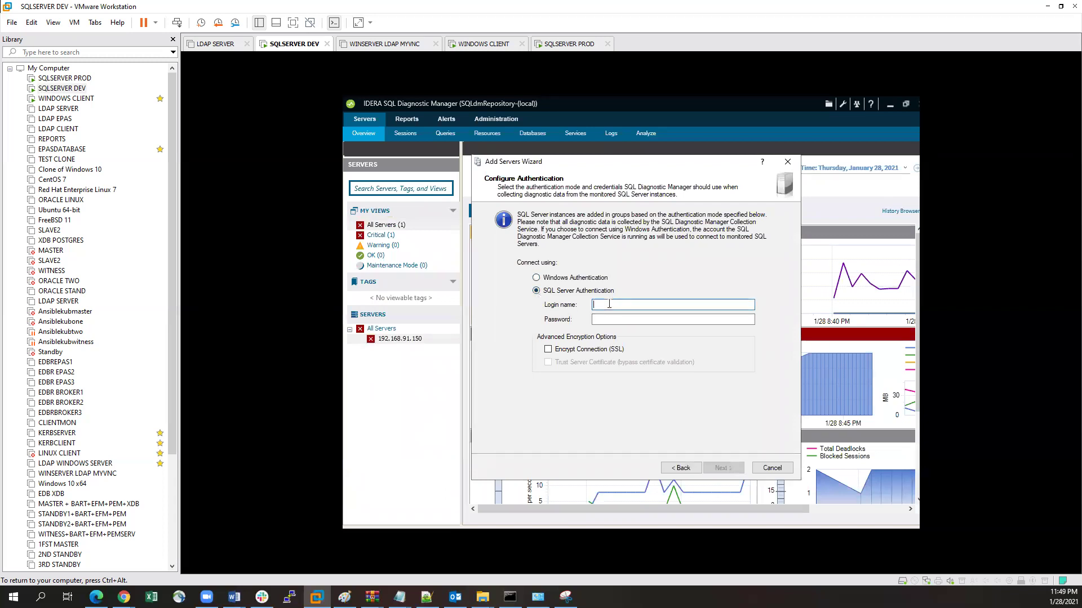
type("prouser")
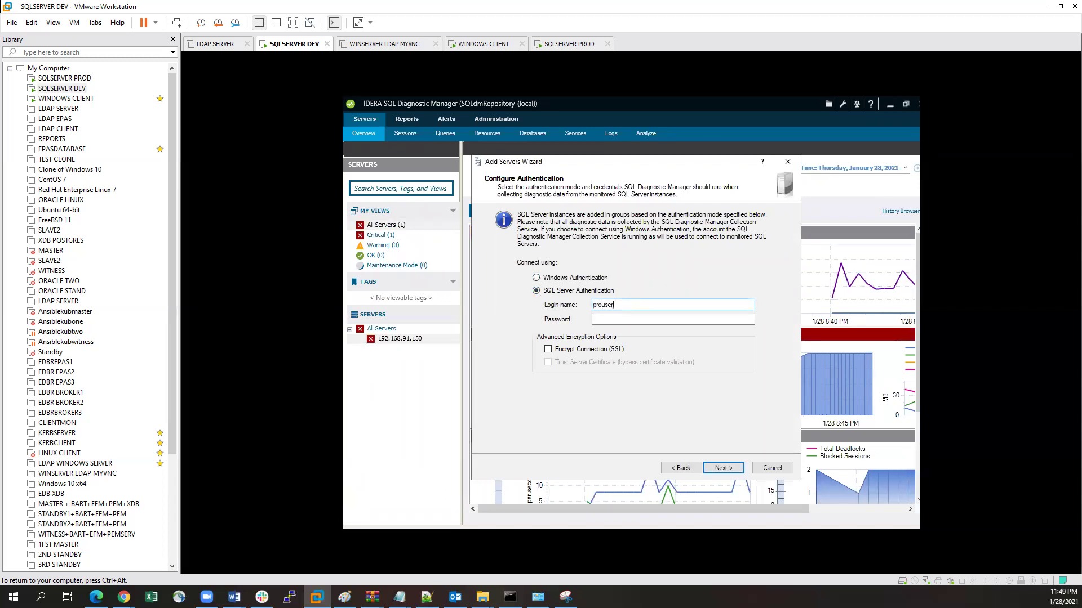
key("Tab")
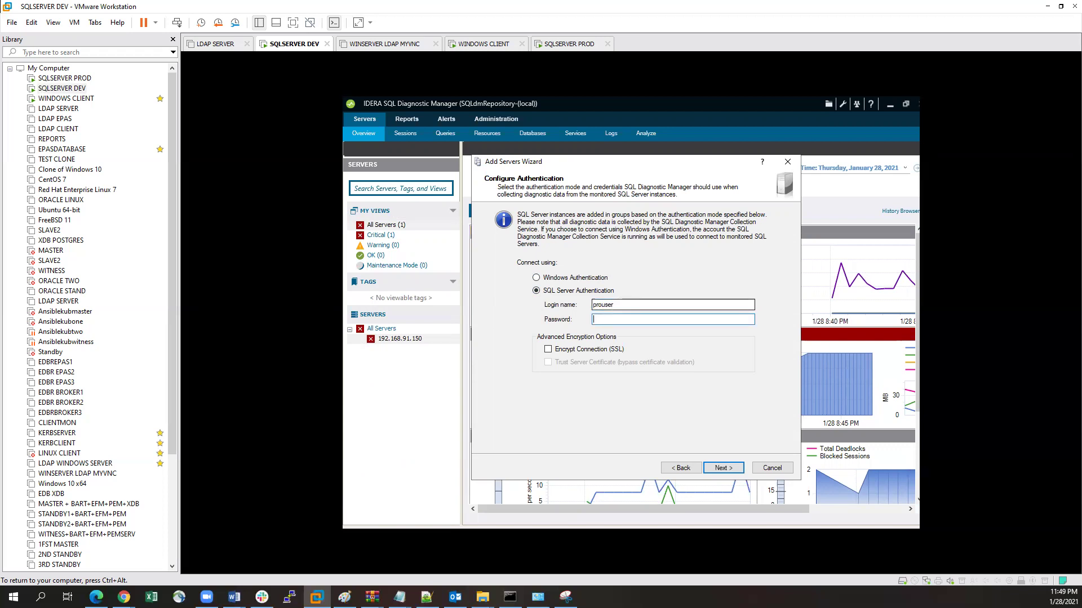
left_click(617, 304)
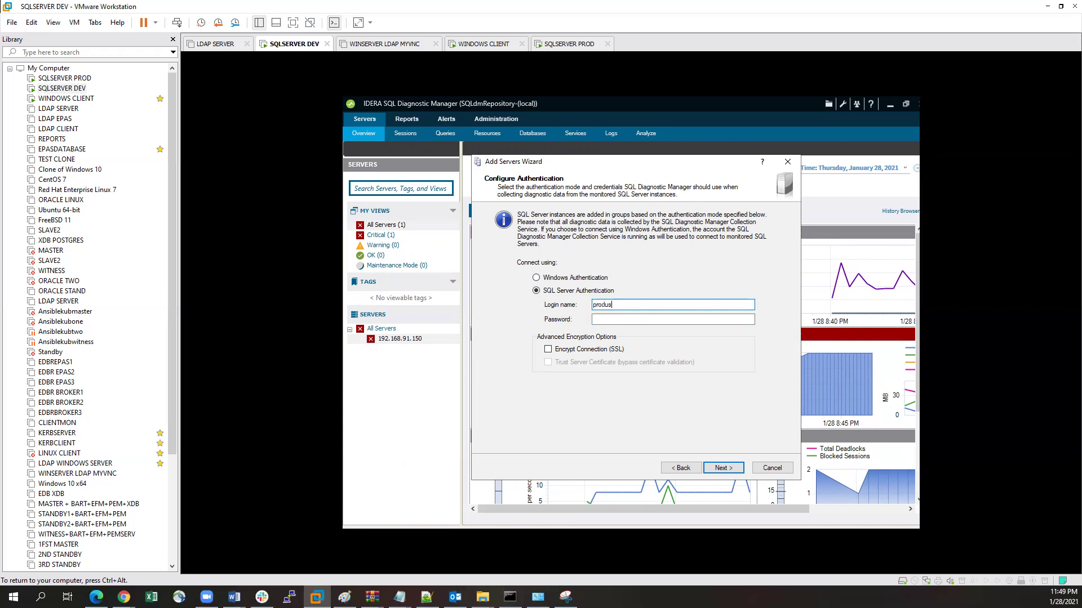
key("Tab")
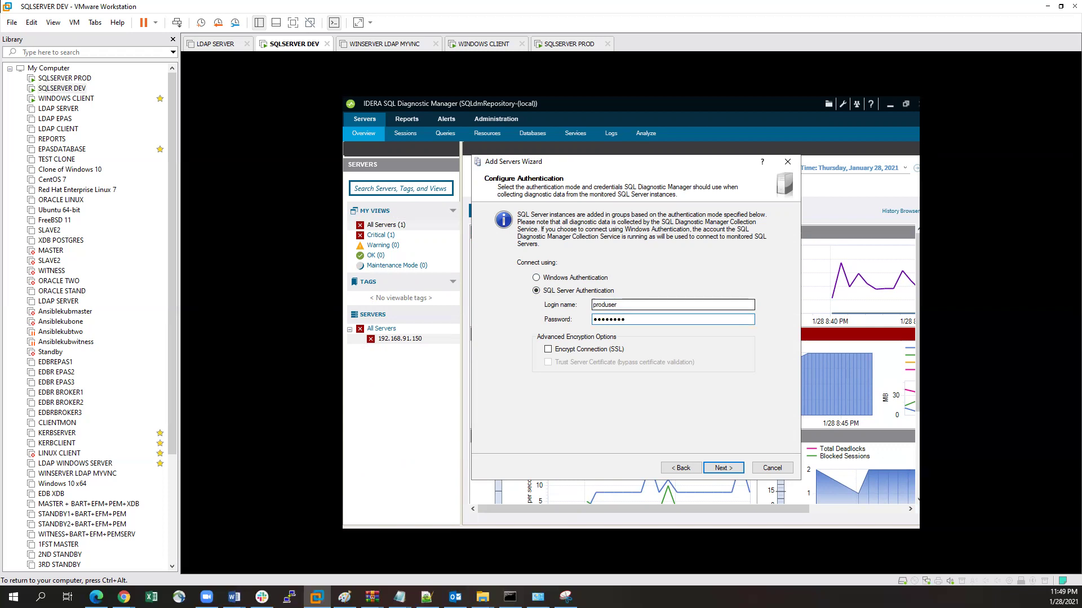
key("BackSpace")
key("BackSpace")
key("BackSpace")
key("BackSpace")
key("BackSpace")
key("BackSpace")
key("BackSpace")
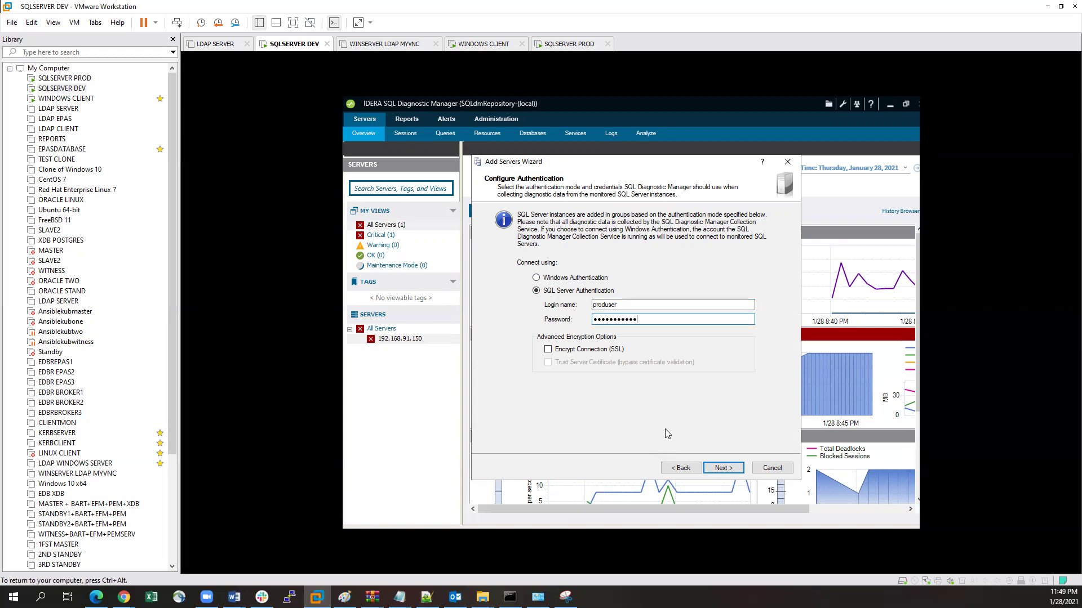
left_click(723, 468)
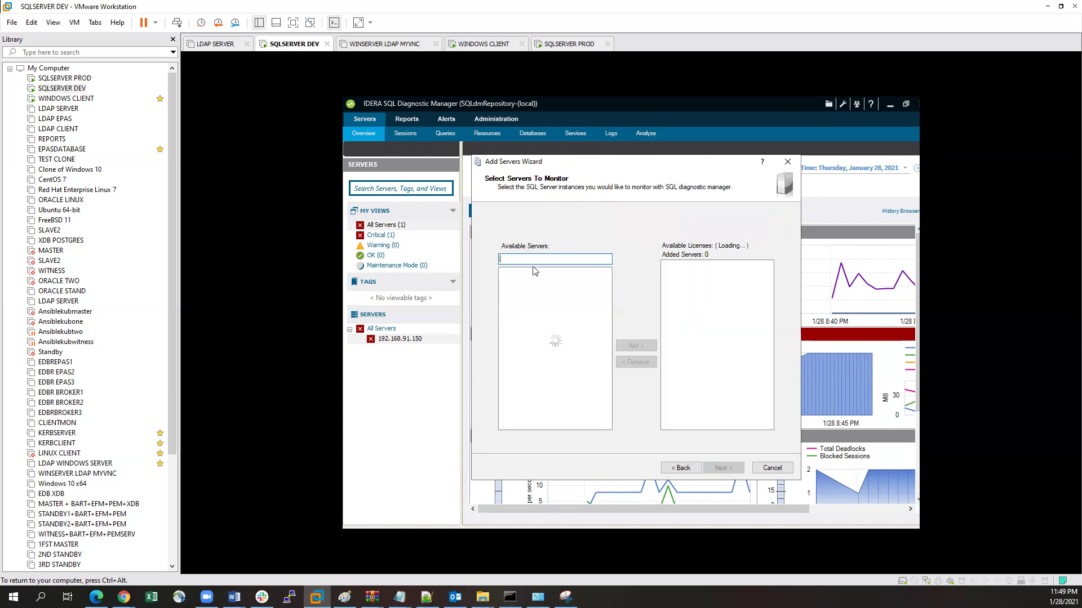
Step: Add 192.168.91.156 with the Query Monitor enabled and default collection and alert settings
type("192.168.91.156")
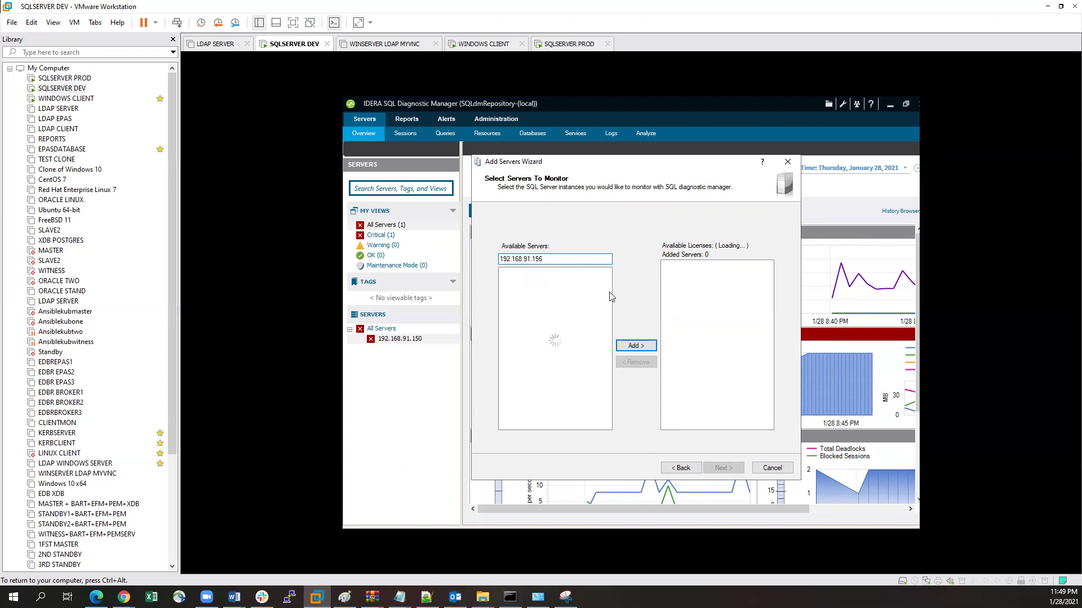
left_click(633, 346)
left_click(727, 468)
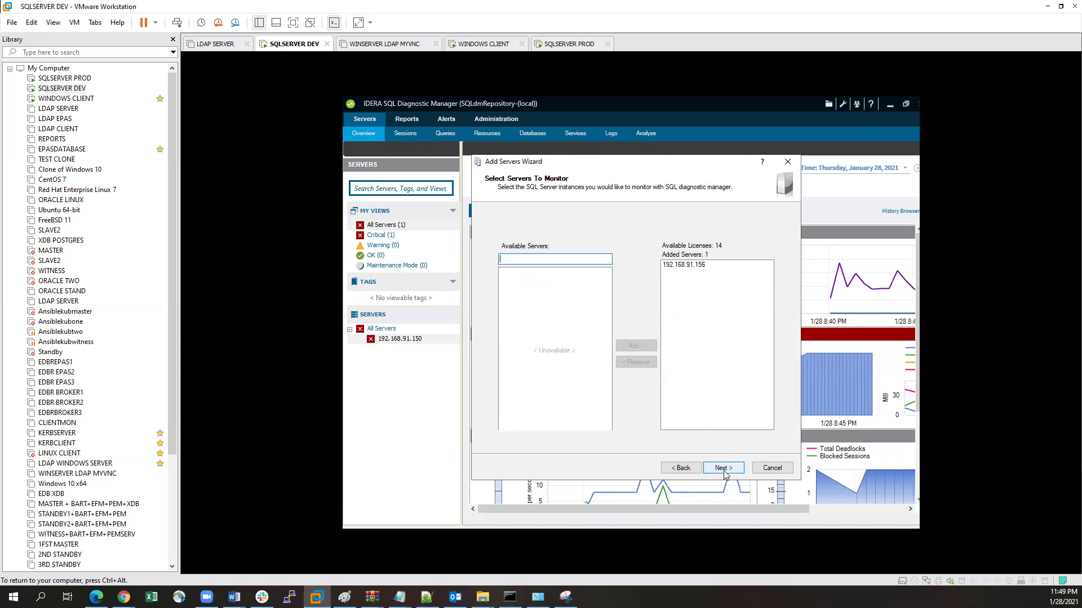
left_click(721, 468)
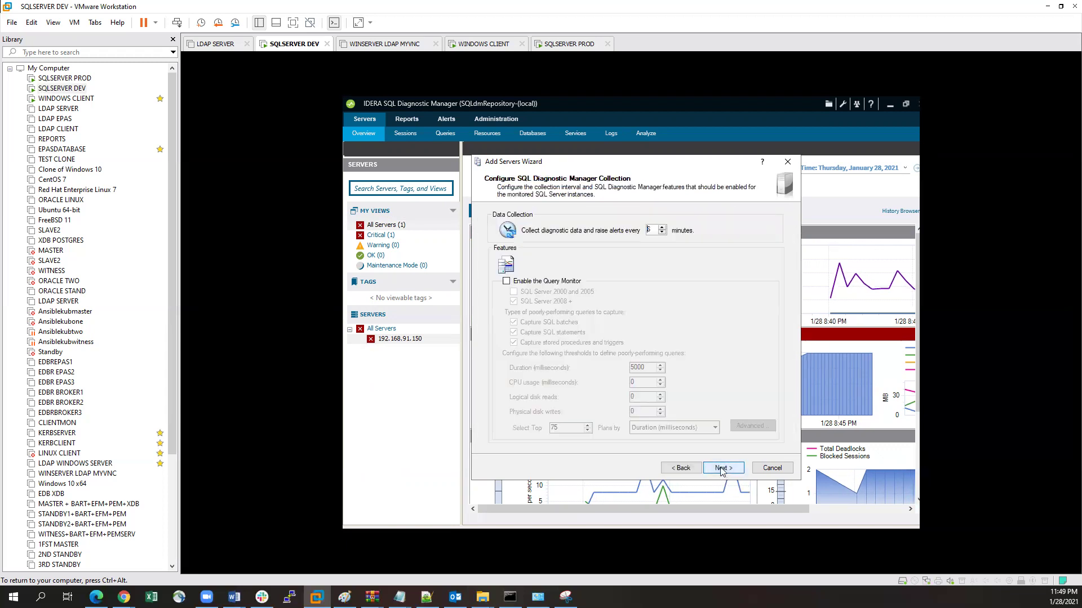
left_click(506, 282)
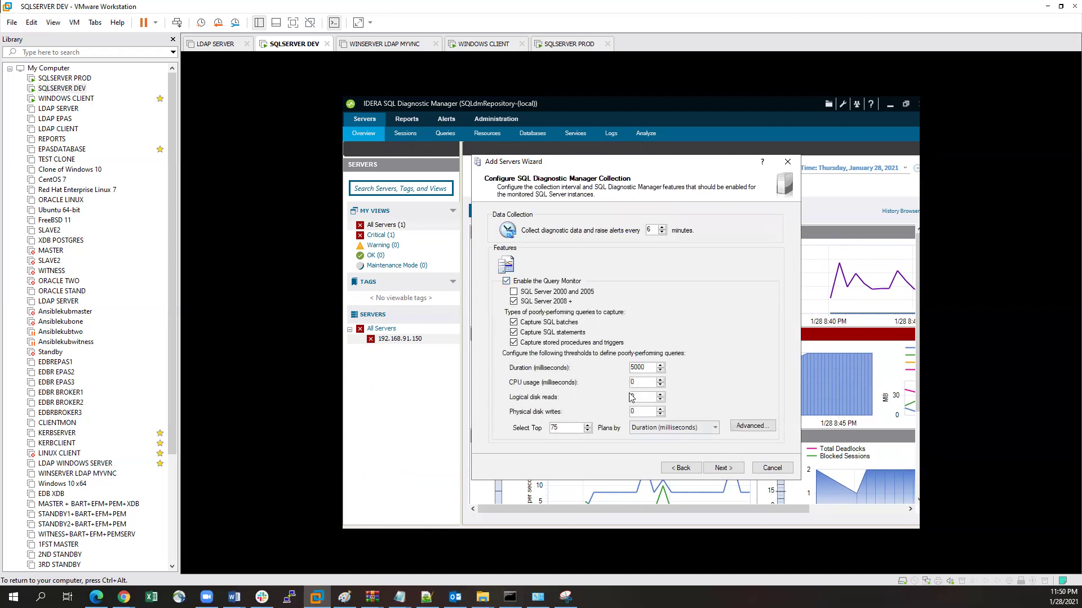
left_click(722, 469)
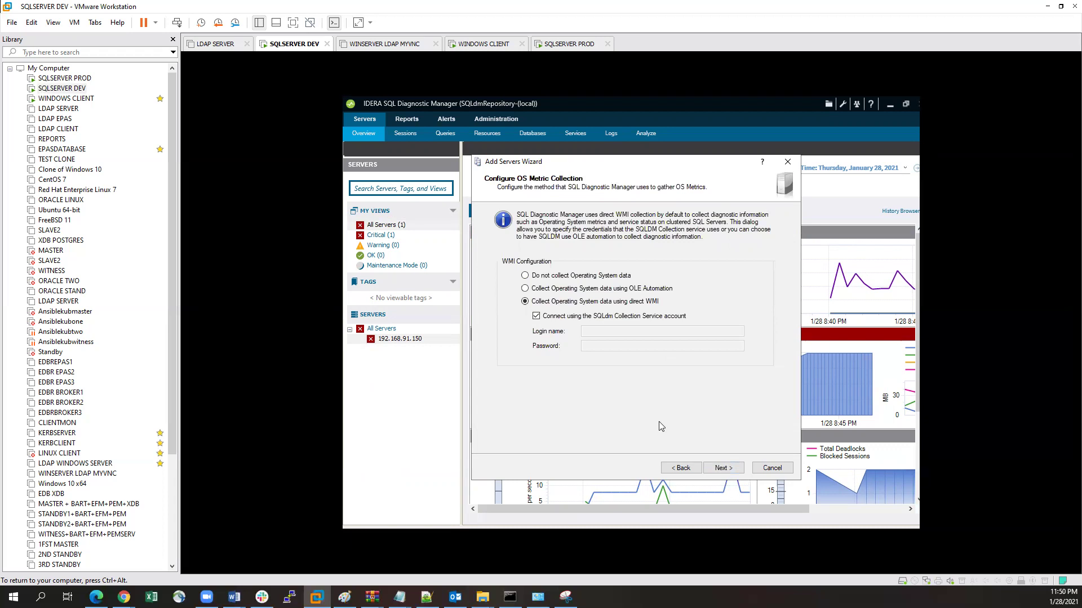
left_click(726, 469)
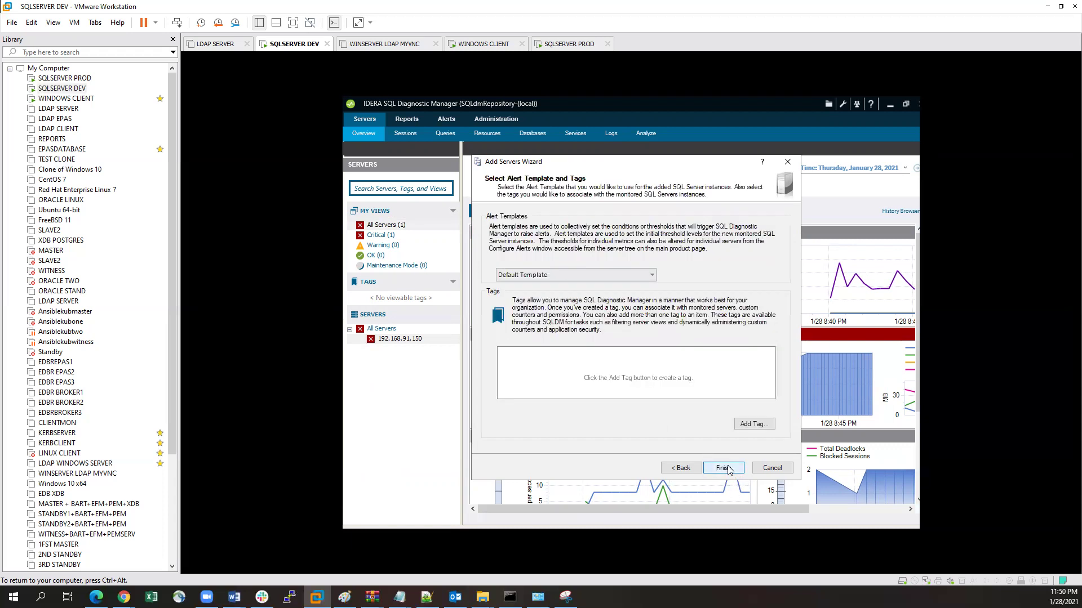
left_click(724, 469)
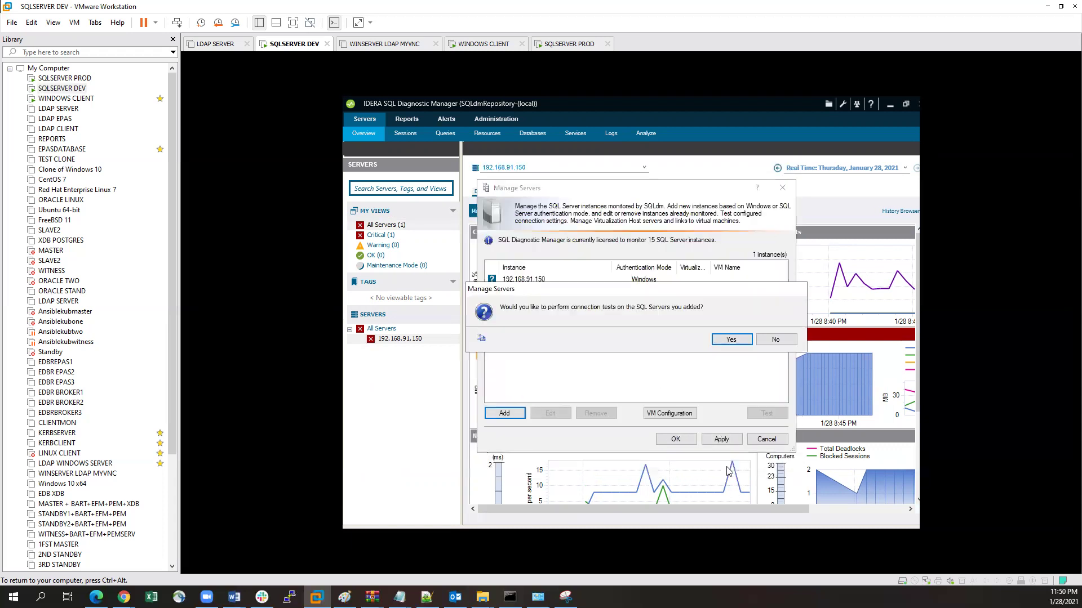
Step: Accept the connection tests, then apply and confirm the monitored server list
left_click(734, 342)
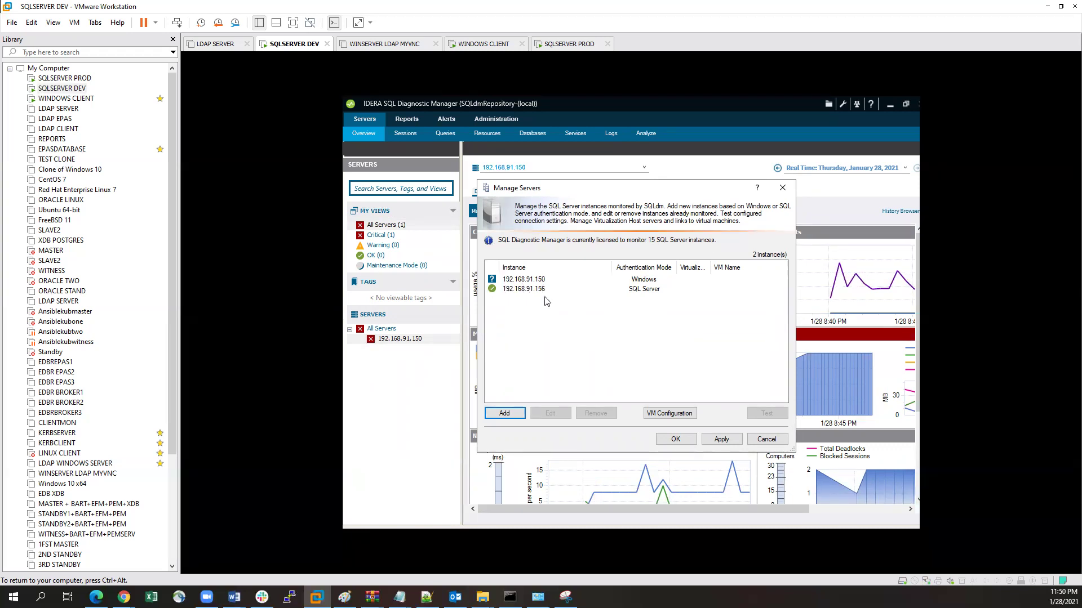
left_click(720, 439)
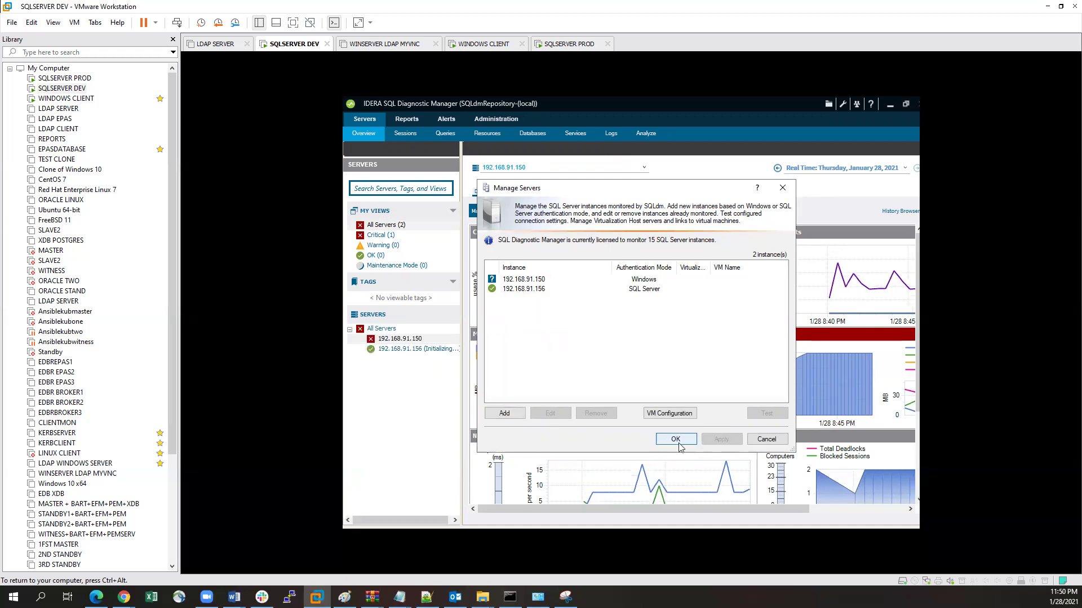
left_click(675, 441)
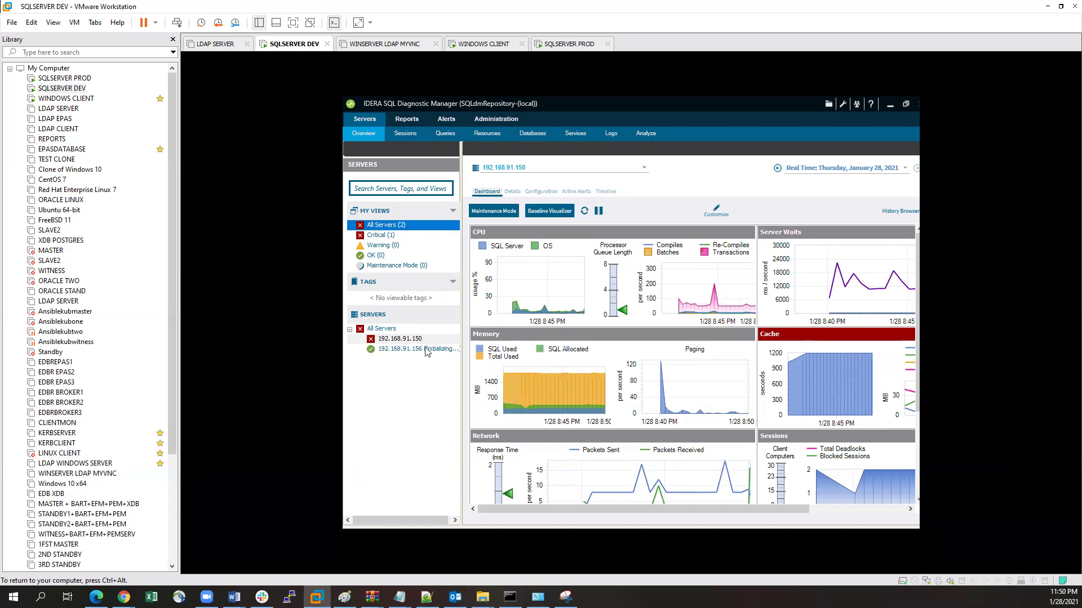
Step: Review the 192.168.91.156 and 192.168.91.150 dashboards and overview, then switch to WINDOWS CLIENT
left_click(382, 350)
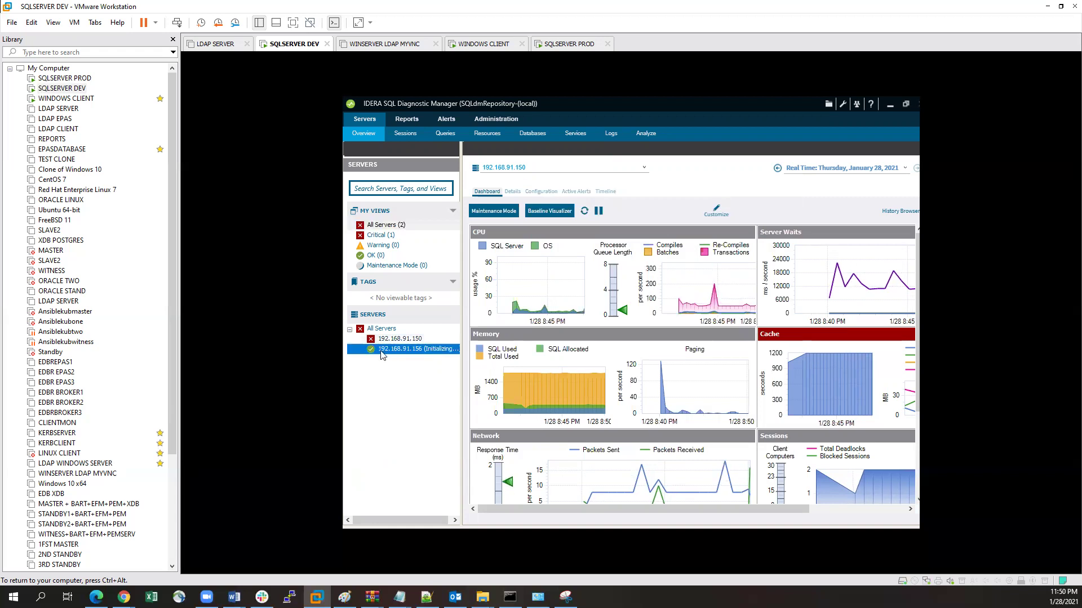
left_click(410, 340)
left_click(420, 349)
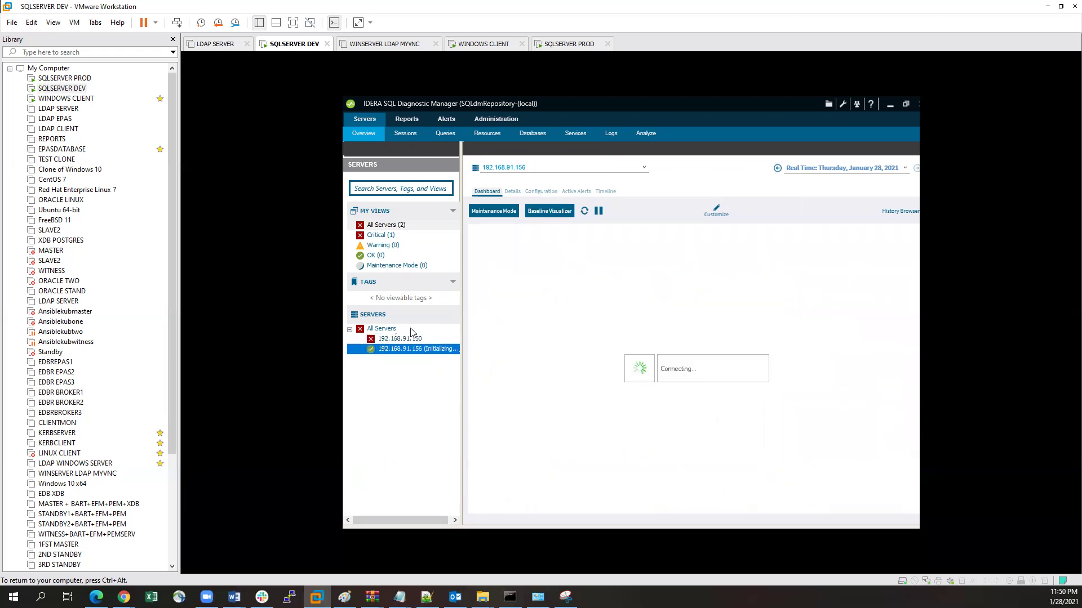
left_click(386, 226)
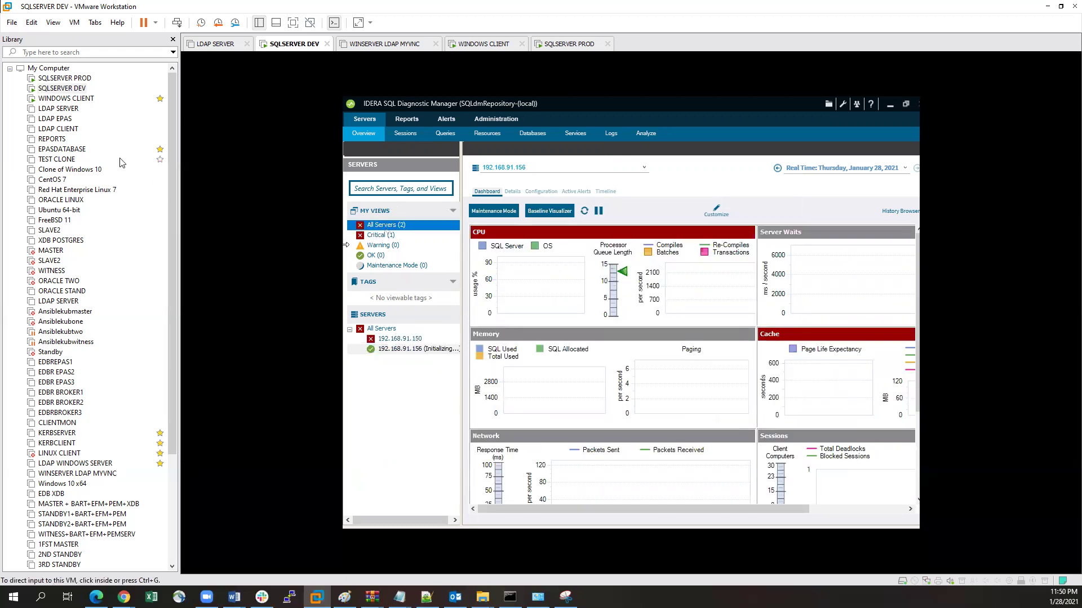
left_click(62, 99)
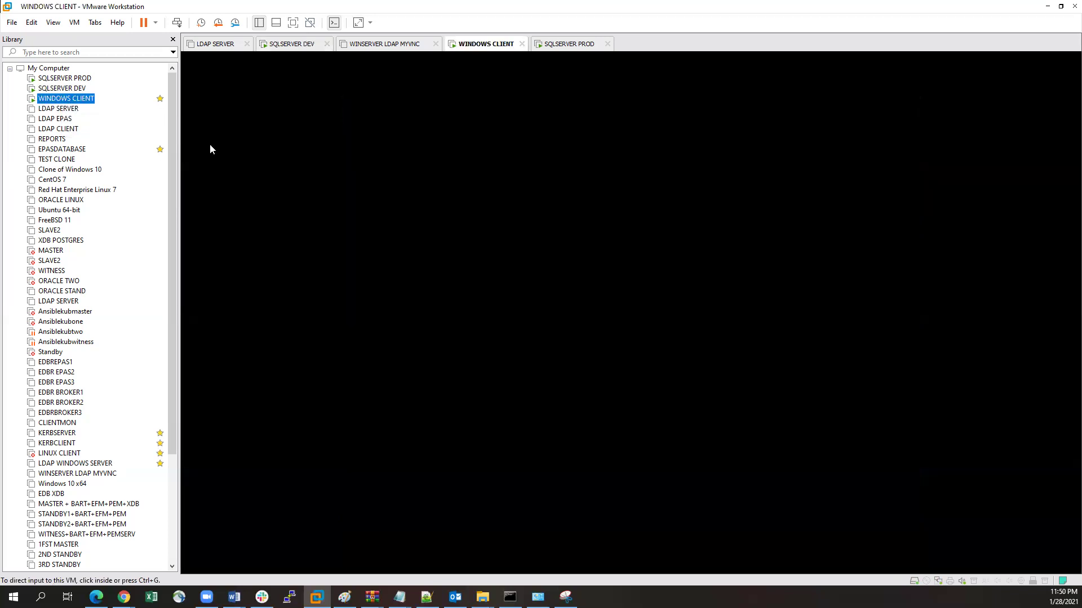
Step: Sign in to WINDOWS CLIENT, confirm IPv4 192.168.91.170 via ipconfig, and return to SQLSERVER DEV
left_click(593, 325)
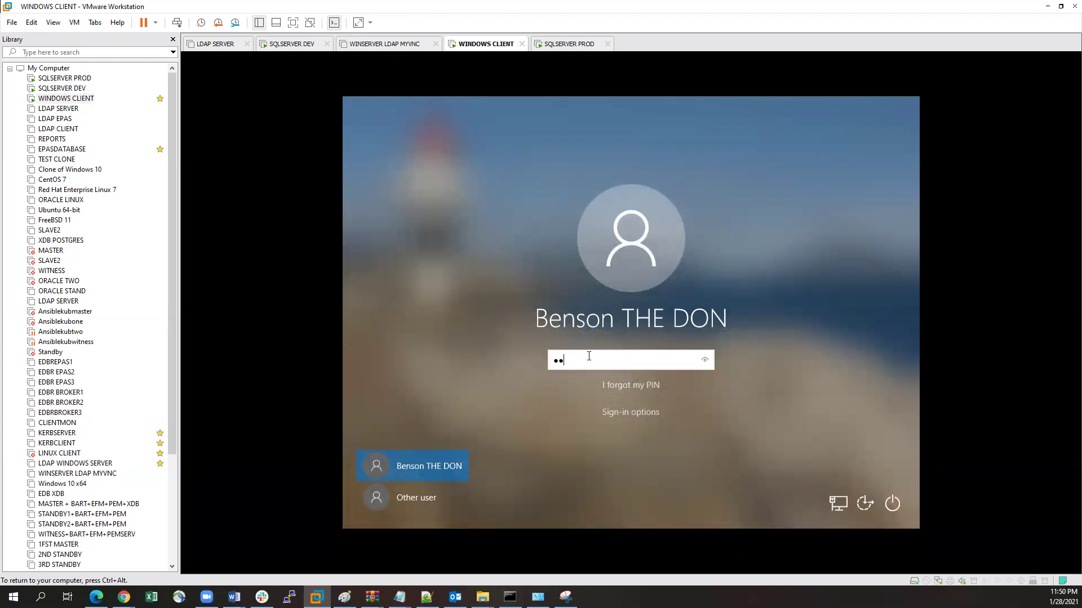
type("••••")
left_click(506, 519)
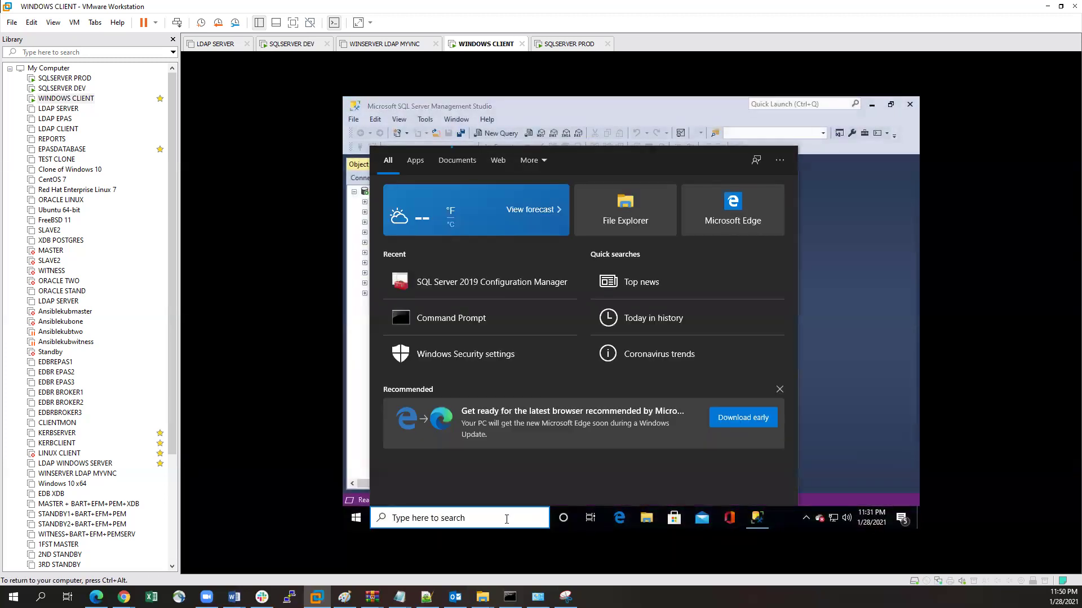
type("cmd")
key("Return")
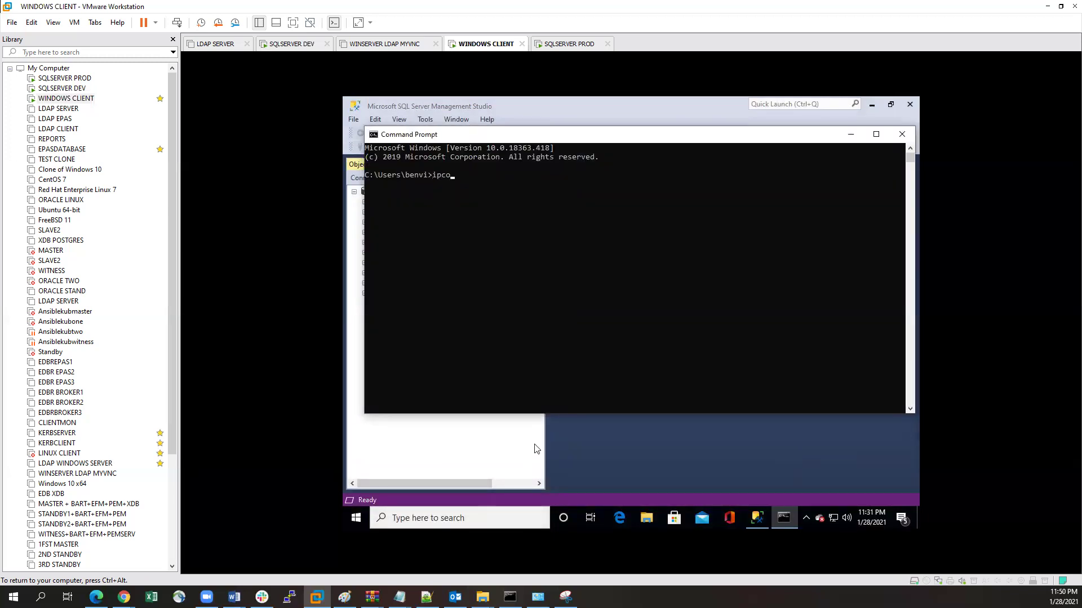
key("Return")
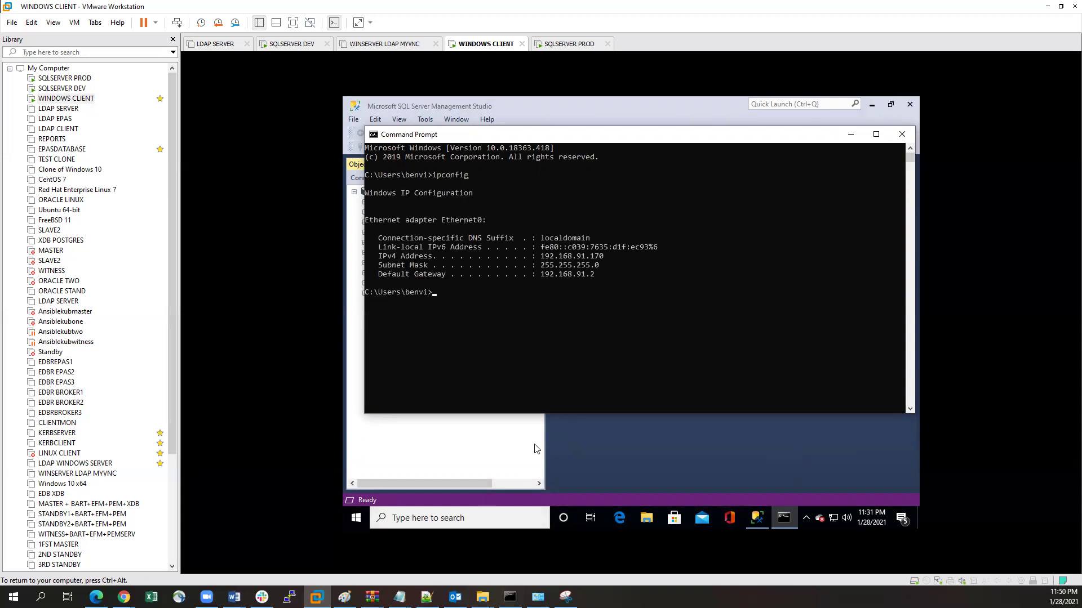
left_click(902, 134)
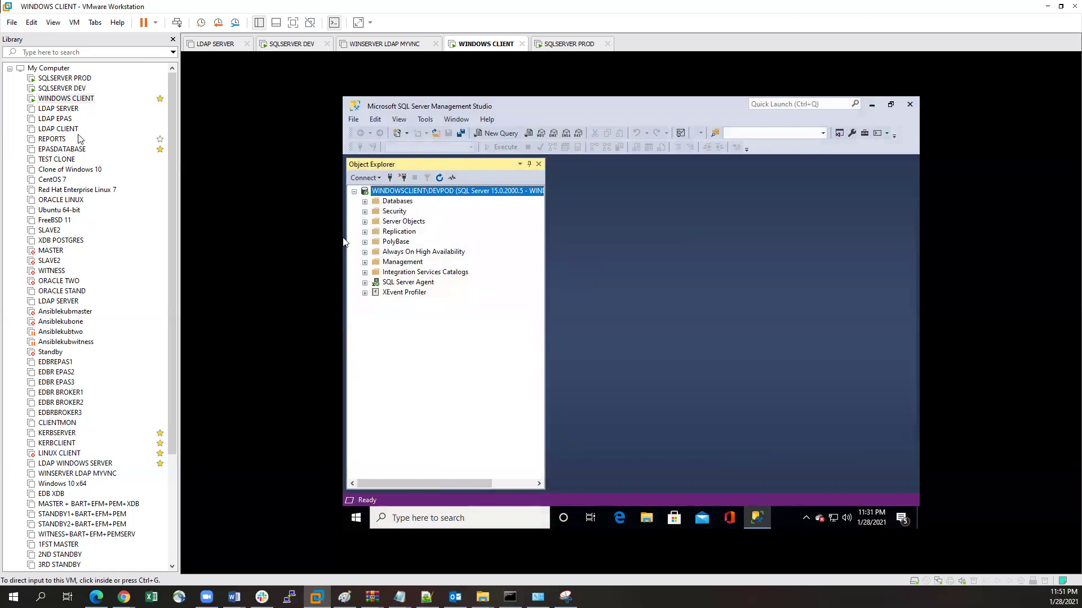
left_click(62, 89)
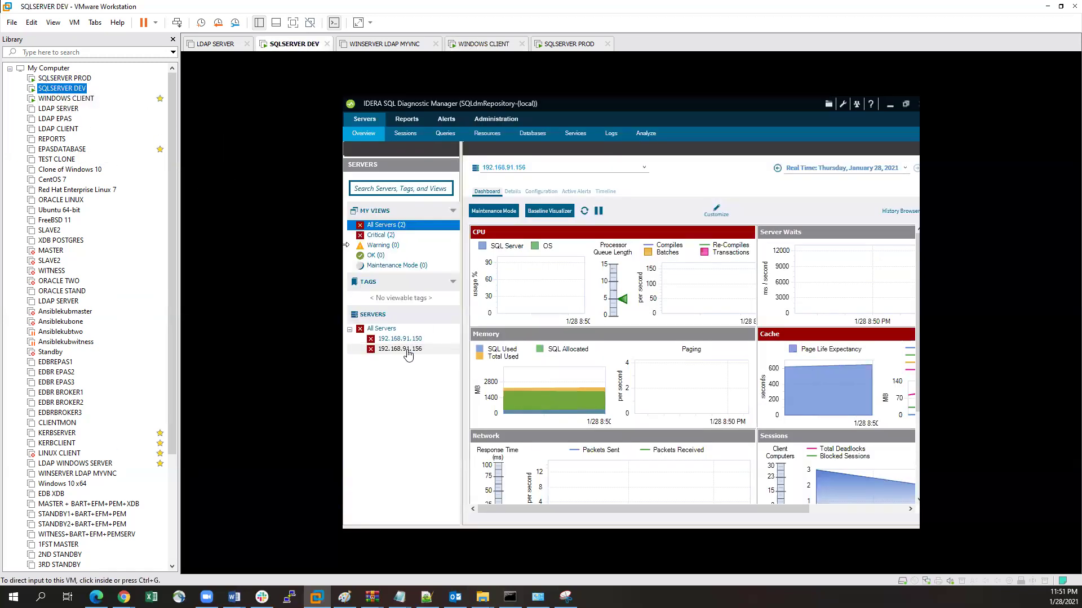
Step: Start the Add Servers Wizard using SQL Server authentication with the produser login and password
left_click(386, 228)
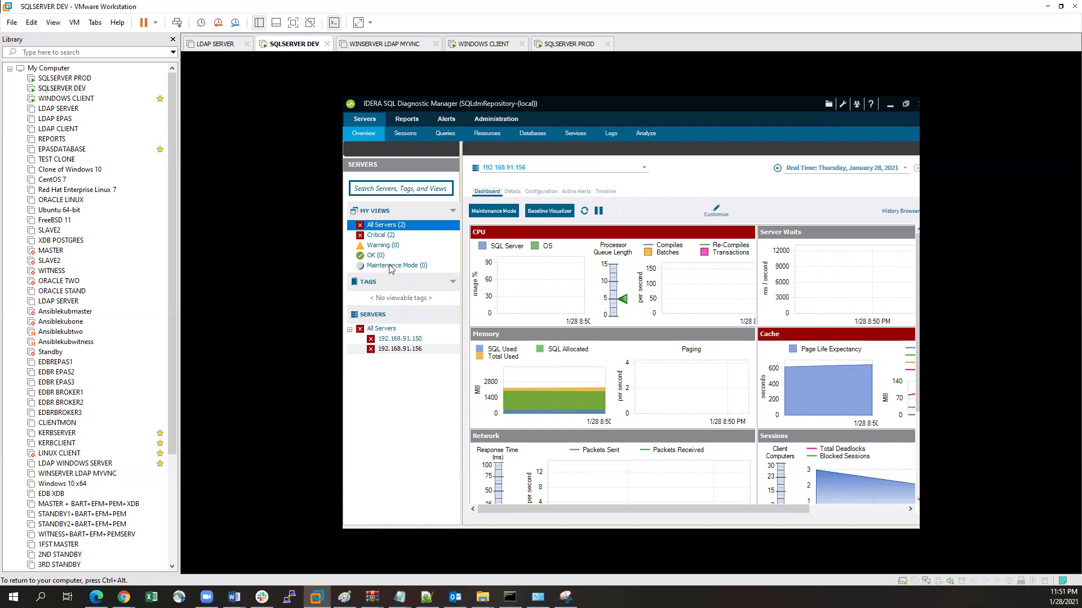
right_click(378, 225)
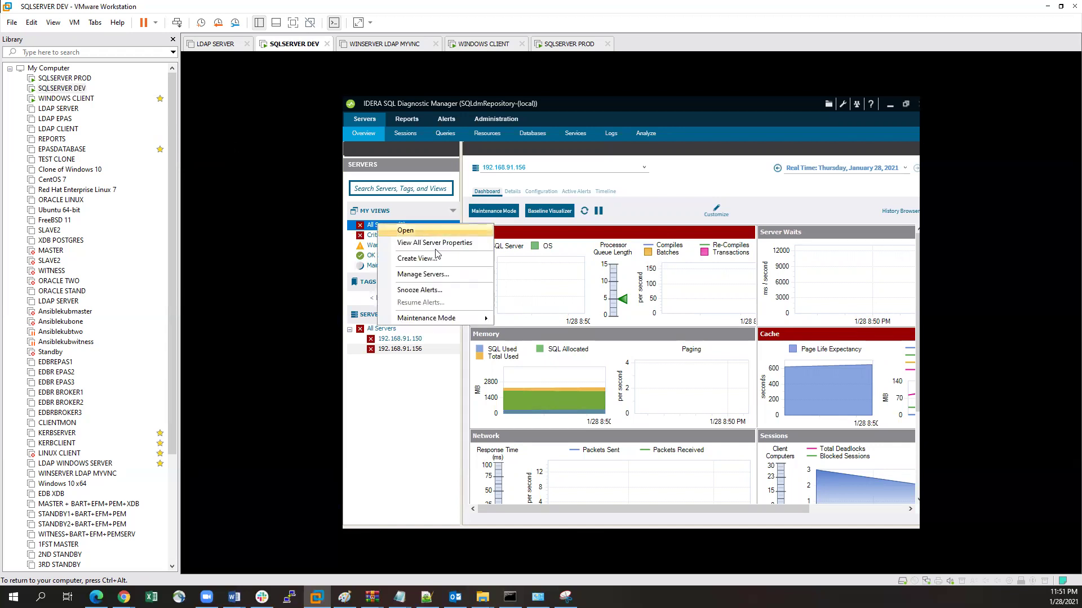
left_click(426, 275)
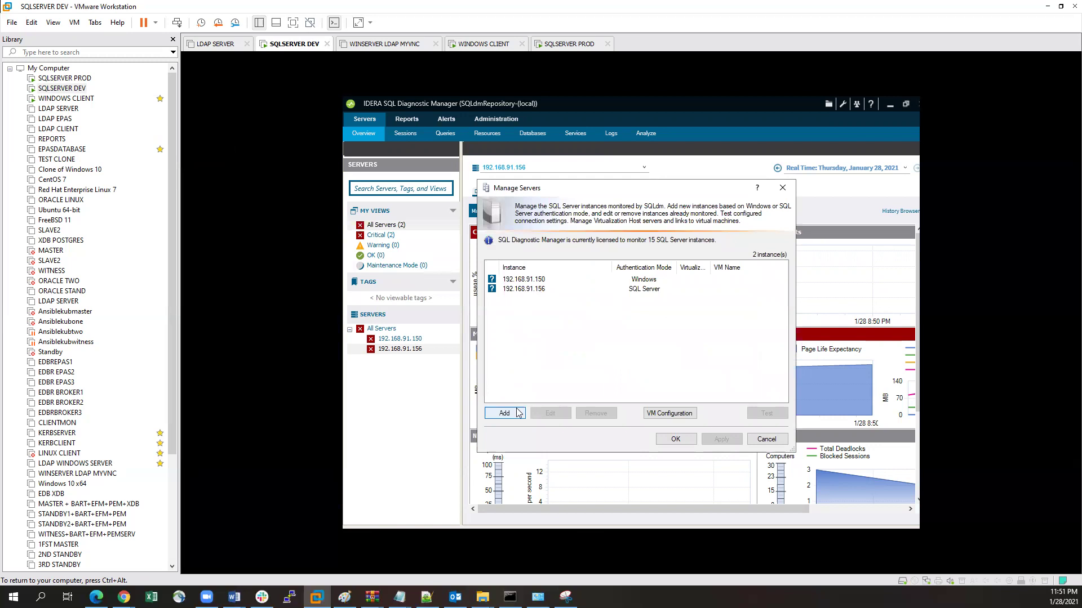
left_click(511, 415)
left_click(724, 468)
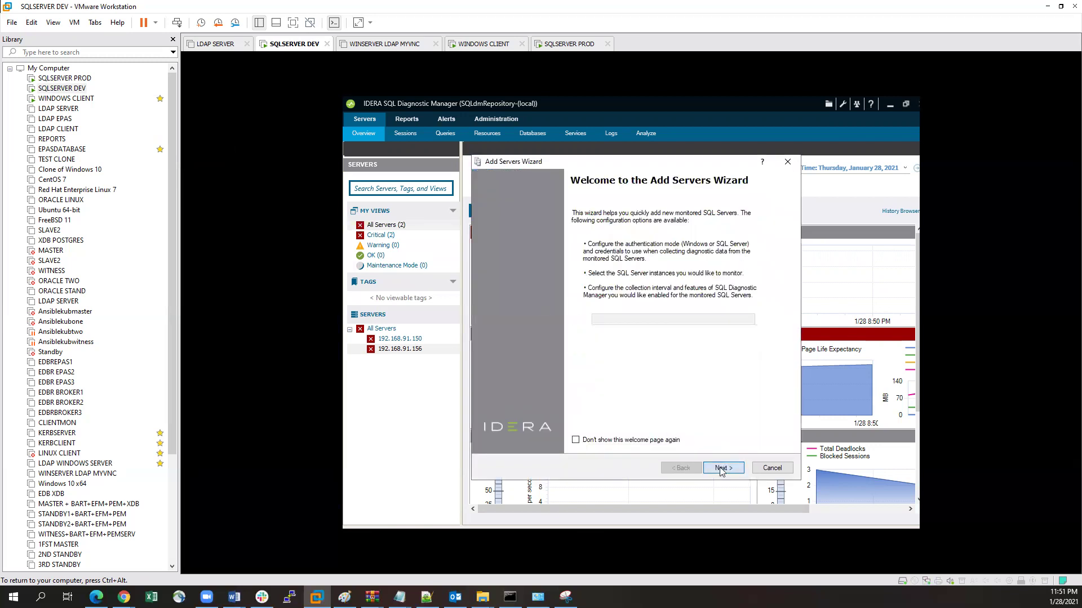
left_click(536, 290)
left_click(602, 304)
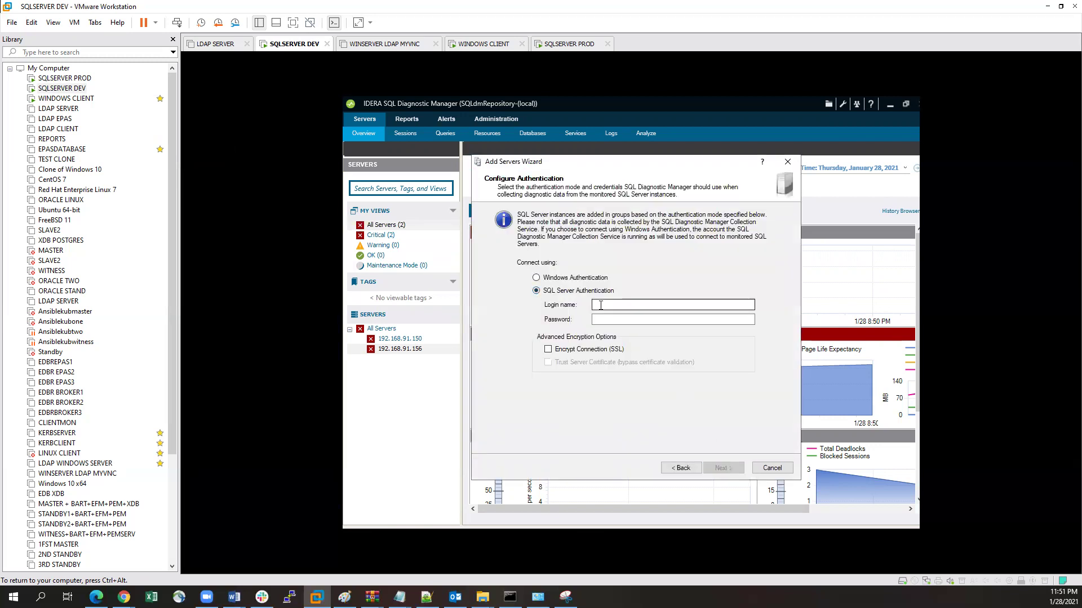
type("pro")
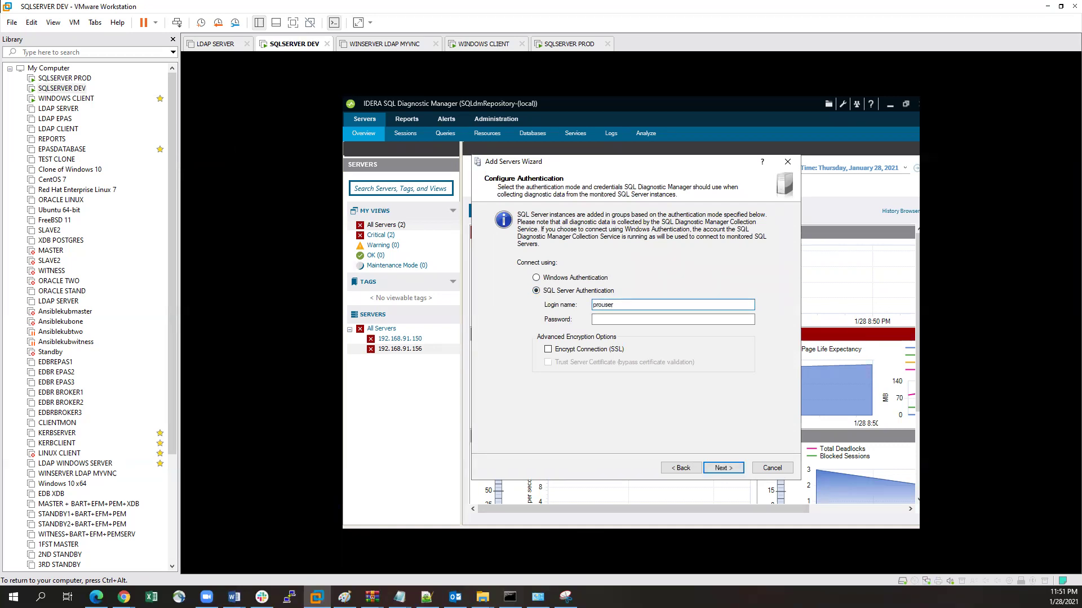
type("duser")
key("Tab")
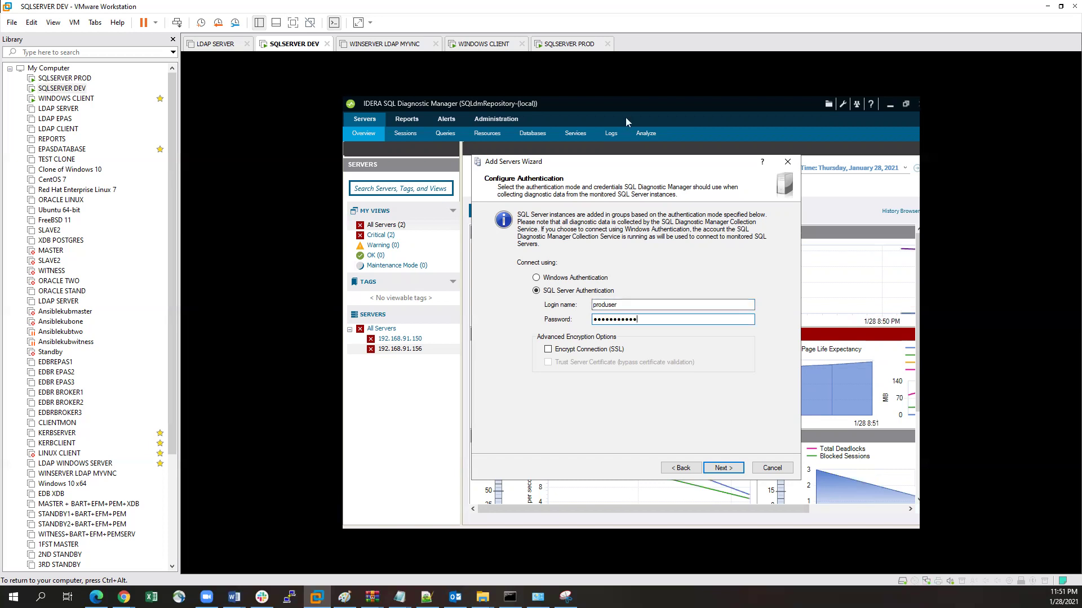
left_click(711, 468)
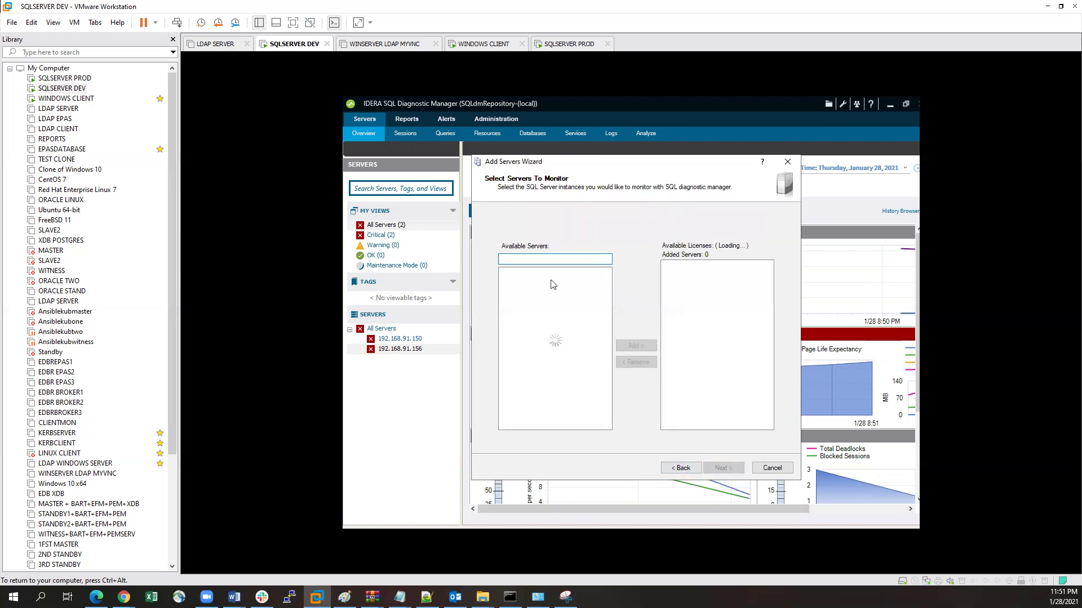
Step: Add 192.168.91.170 with the Query Monitor enabled and direct WMI collection, then finish
type("192.168.91.170")
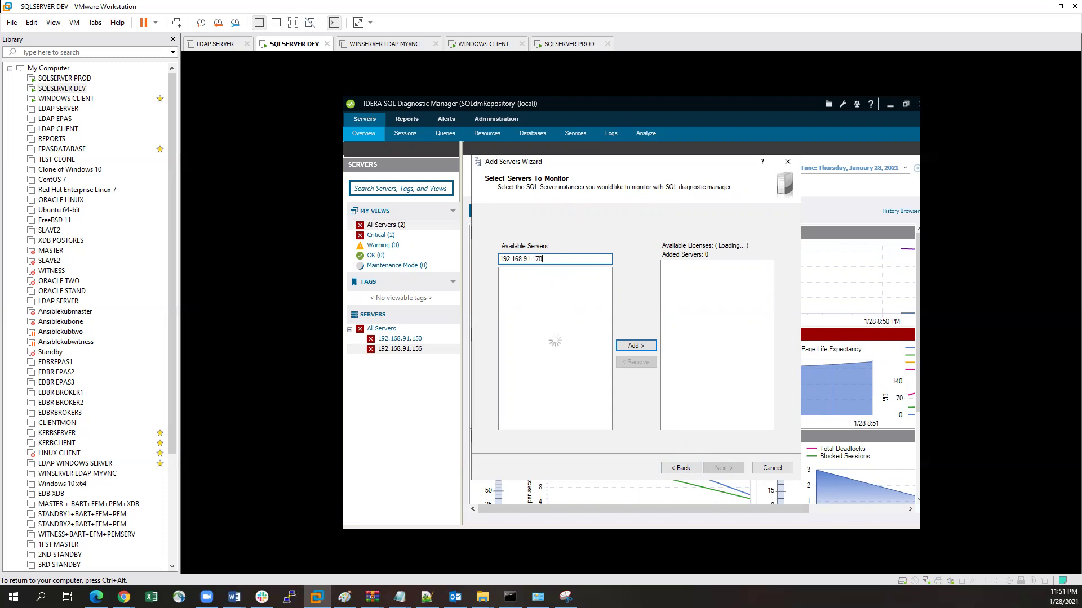
left_click(635, 346)
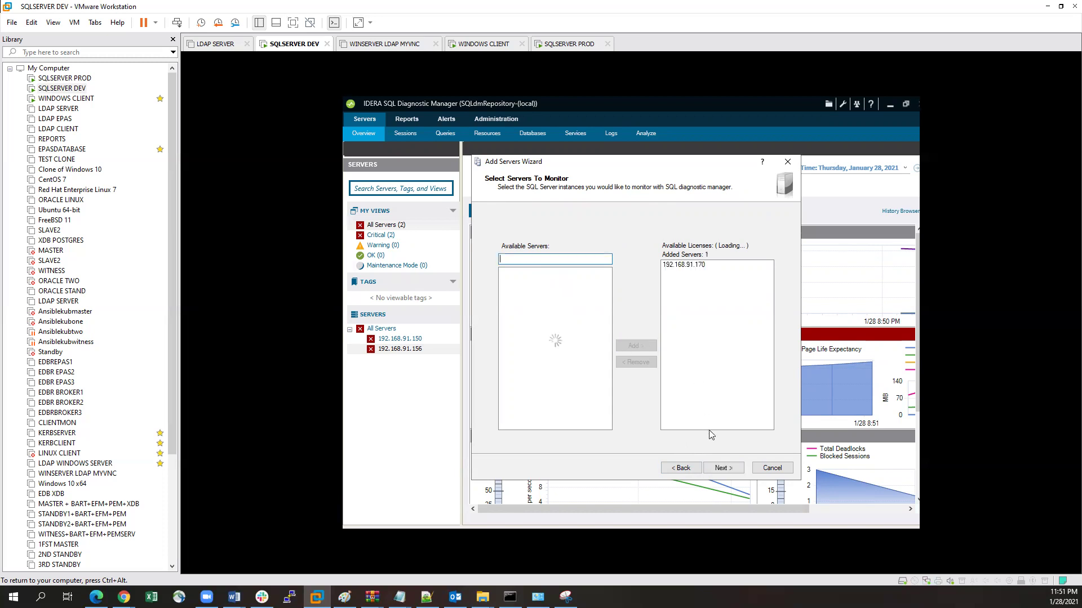
left_click(719, 469)
left_click(720, 468)
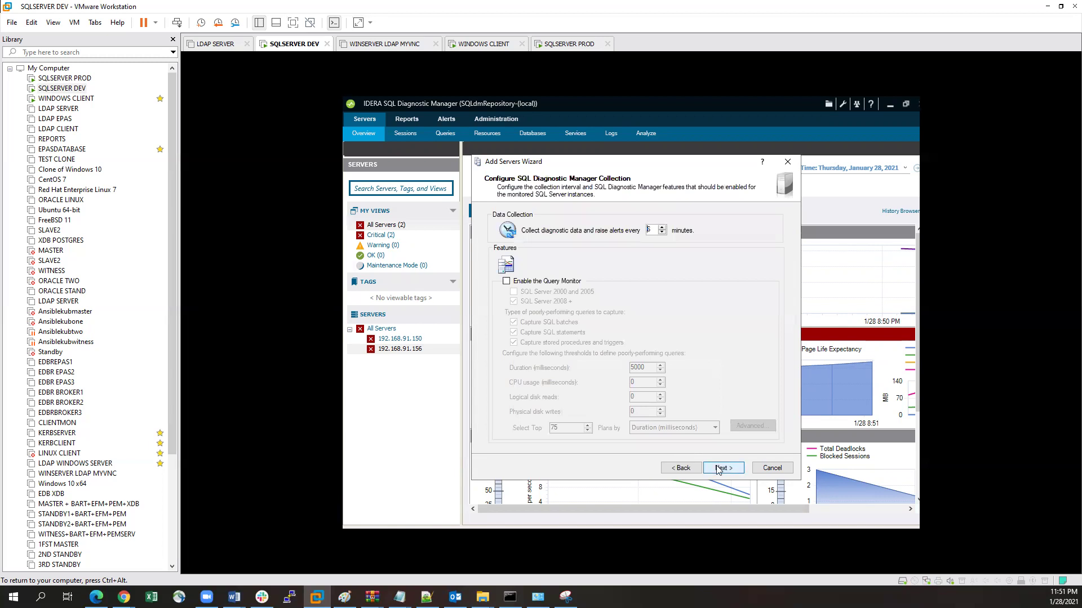
left_click(506, 281)
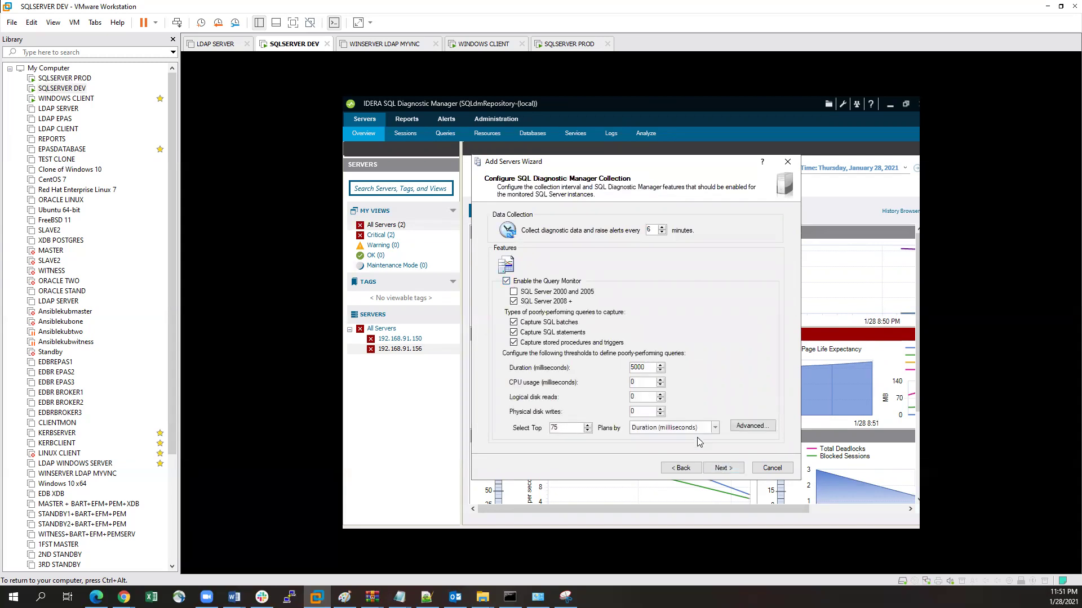
left_click(724, 468)
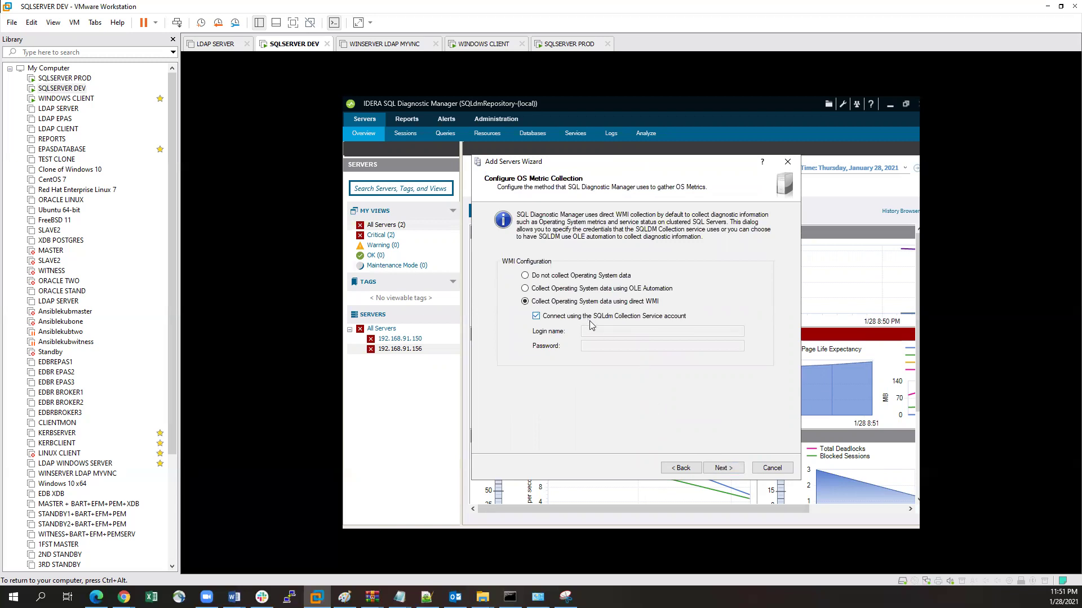
left_click(724, 468)
left_click(725, 469)
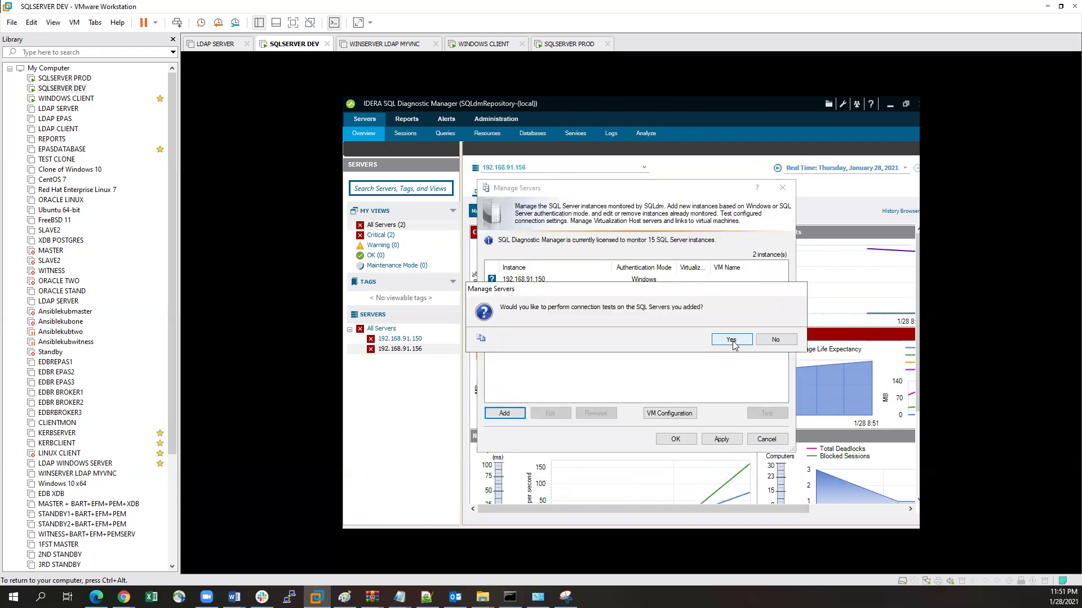
Step: Run the connection test for 192.168.91.170, then apply and save the three-server monitoring list
left_click(732, 340)
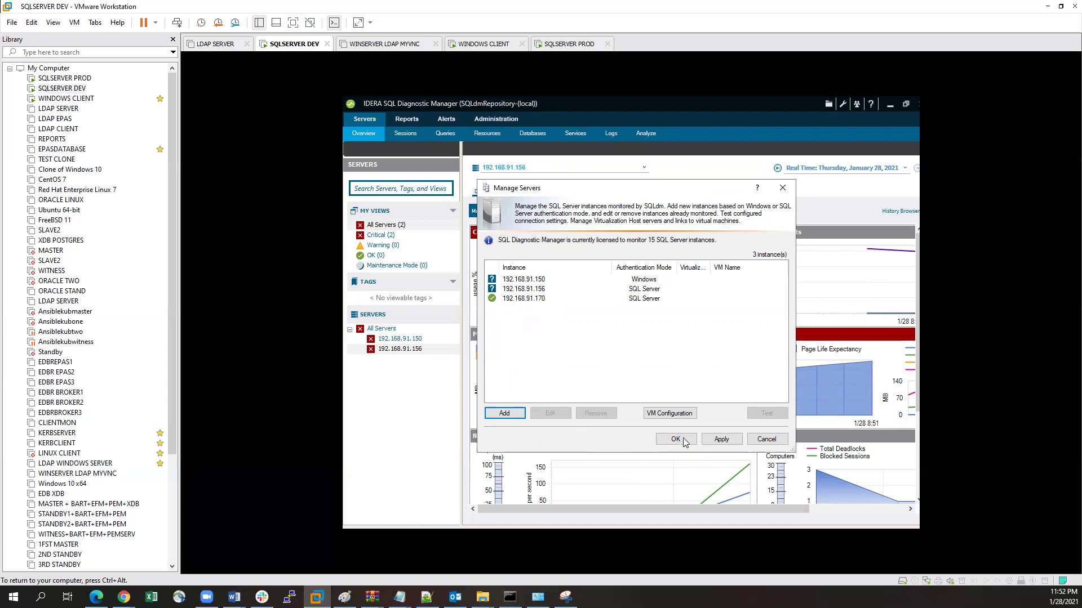
left_click(721, 439)
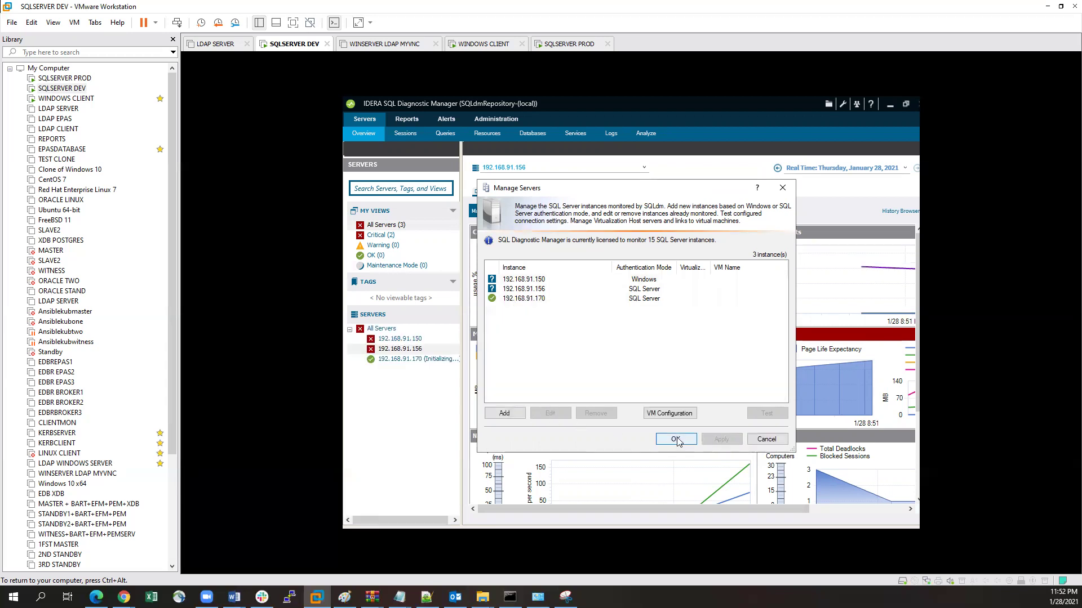
left_click(676, 439)
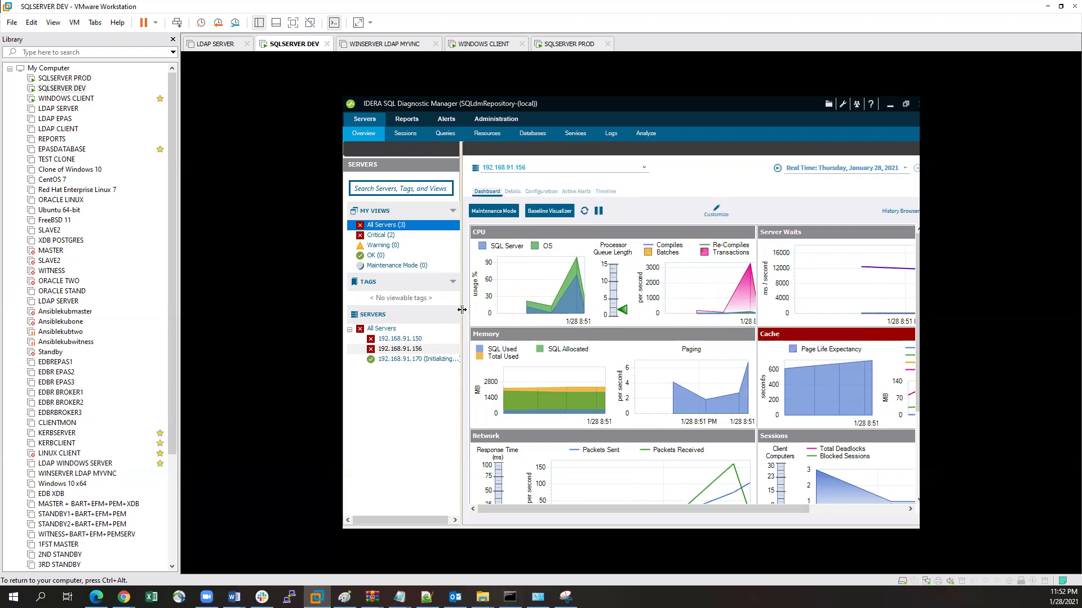
Step: View the 192.168.91.170 dashboard, dismiss its WMI Unavailable warning, and switch to WINDOWS CLIENT
left_click_drag(469, 309, 474, 310)
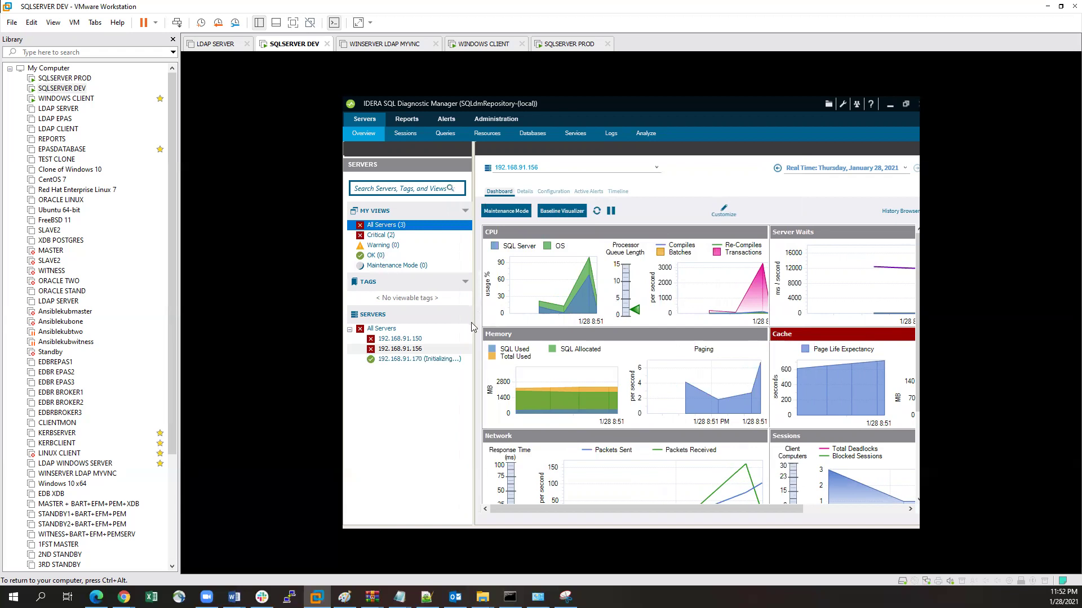
left_click(397, 359)
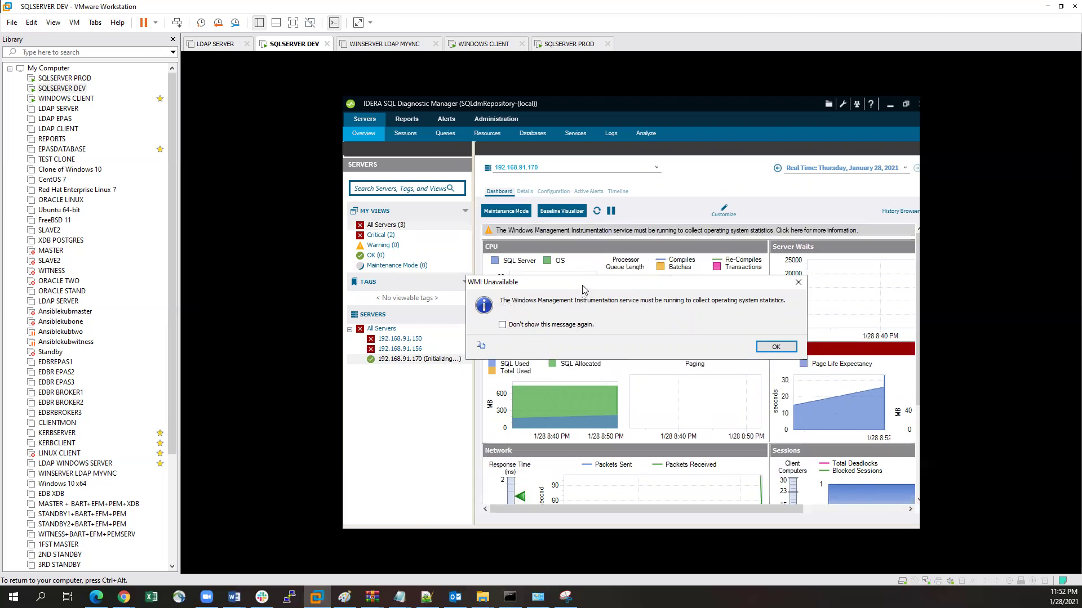
left_click_drag(583, 289, 637, 300)
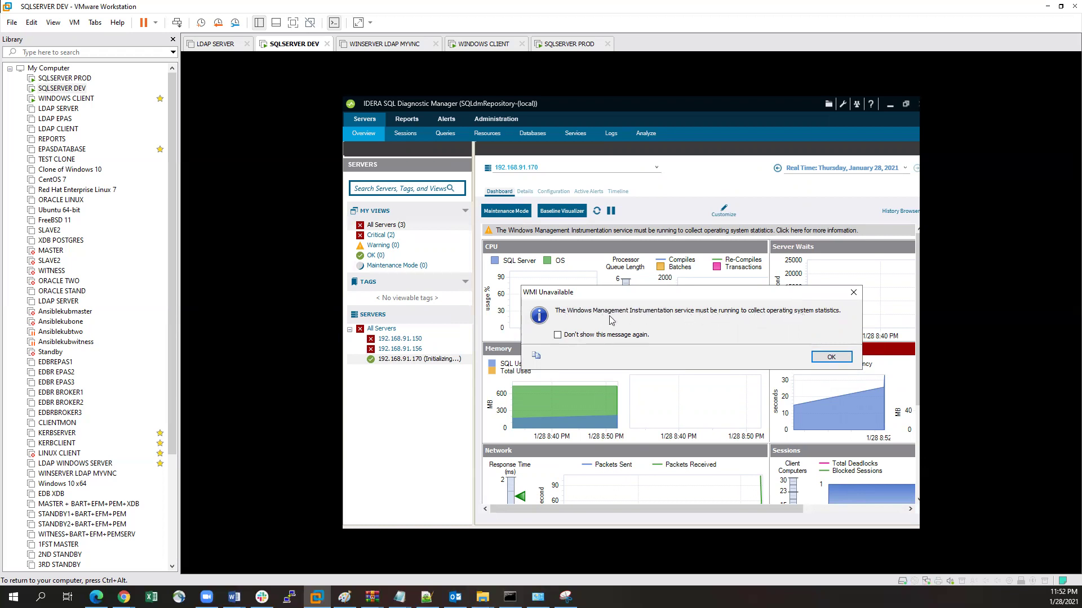
left_click(831, 357)
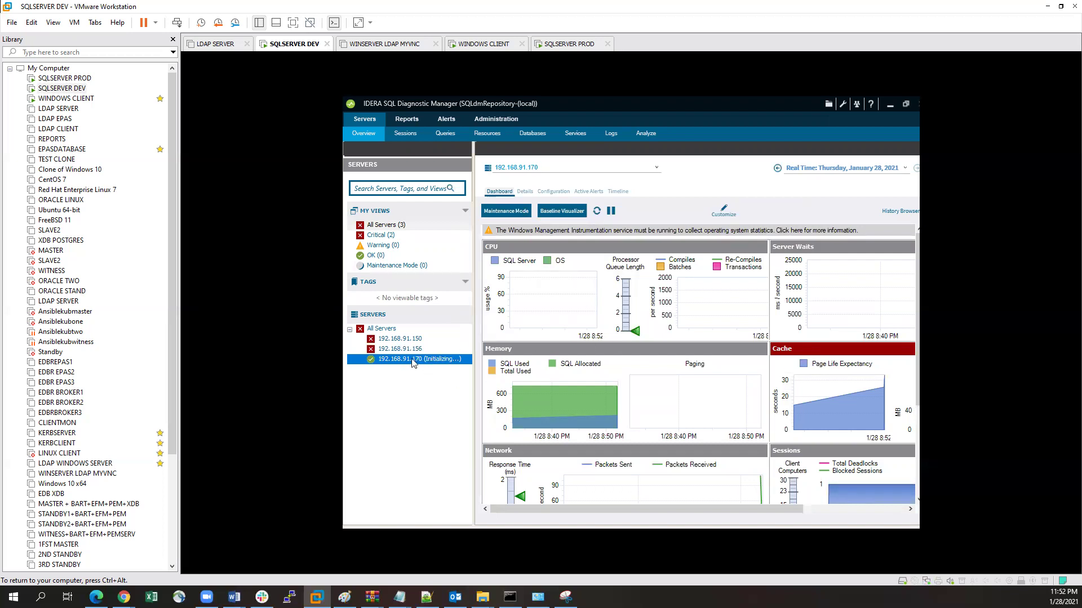
left_click(62, 104)
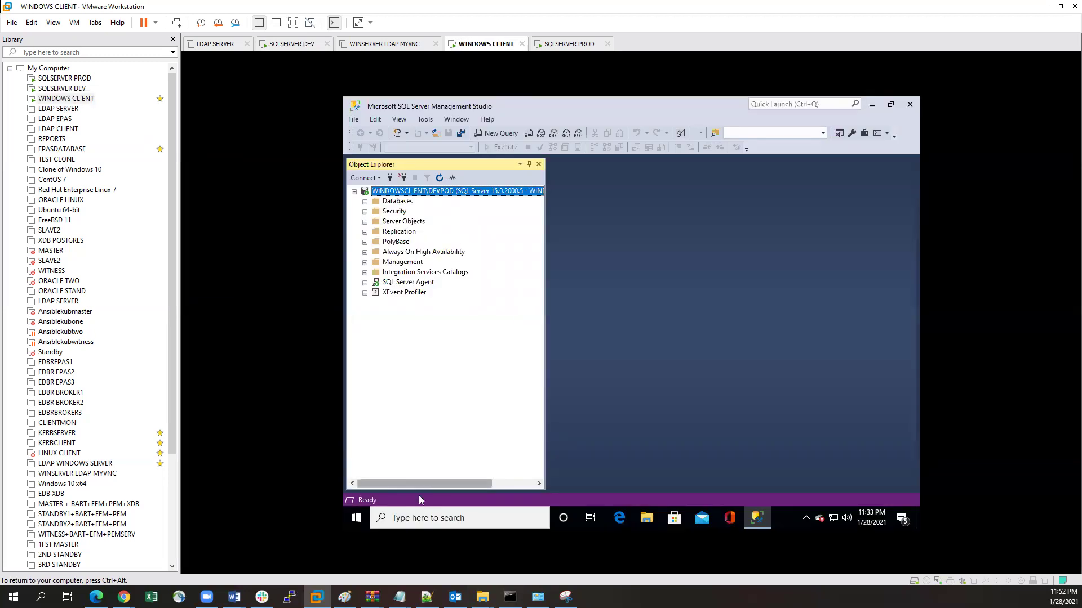
Step: Search the Start menu for 'compo' and launch Component Services
left_click(407, 516)
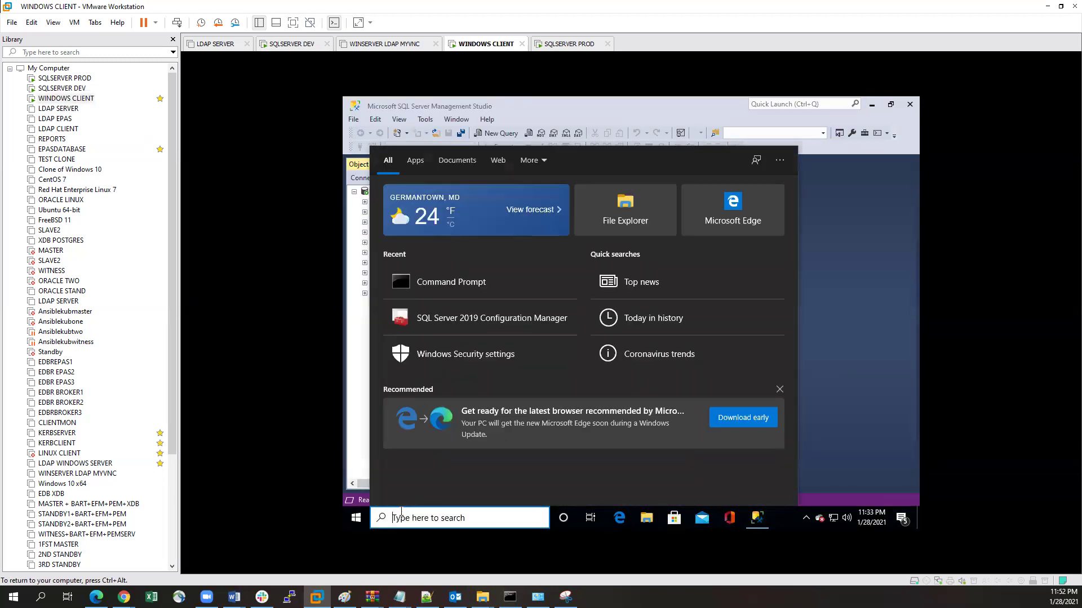
type("con")
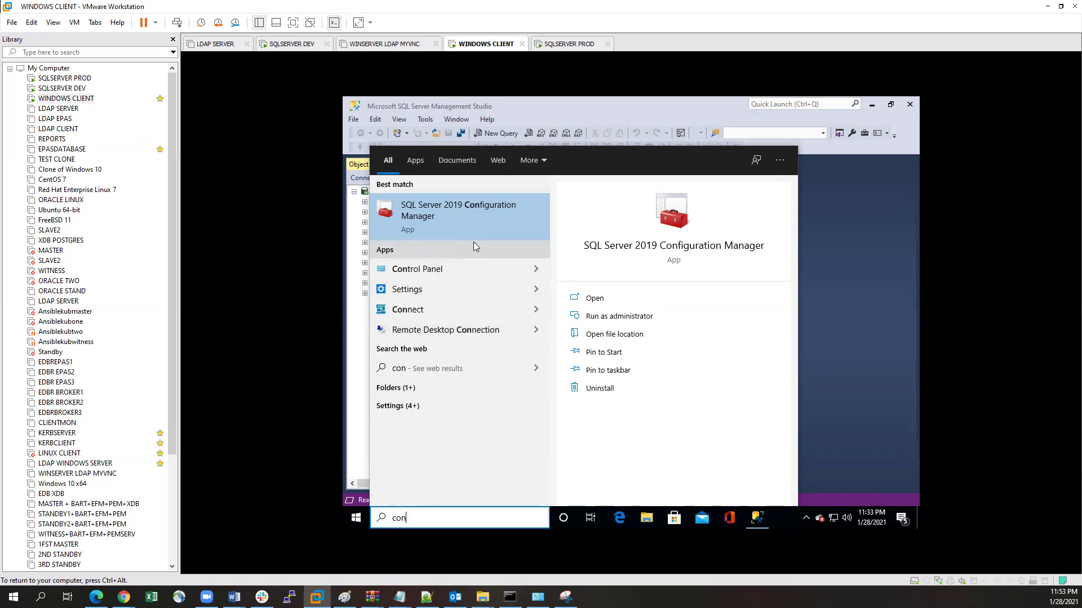
key("BackSpace")
key("BackSpace")
key("BackSpace")
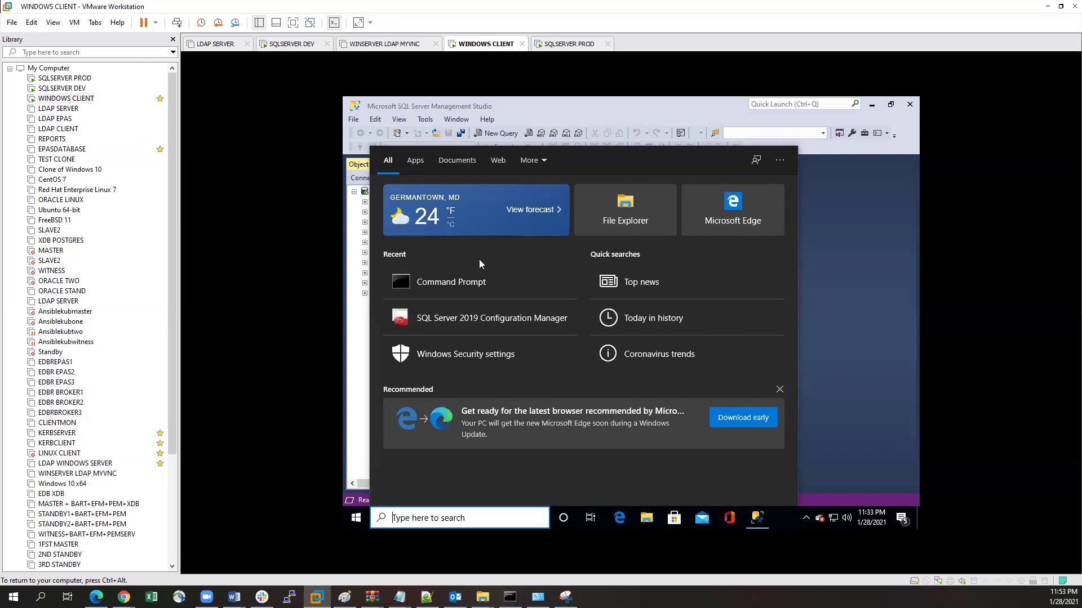
type("serv")
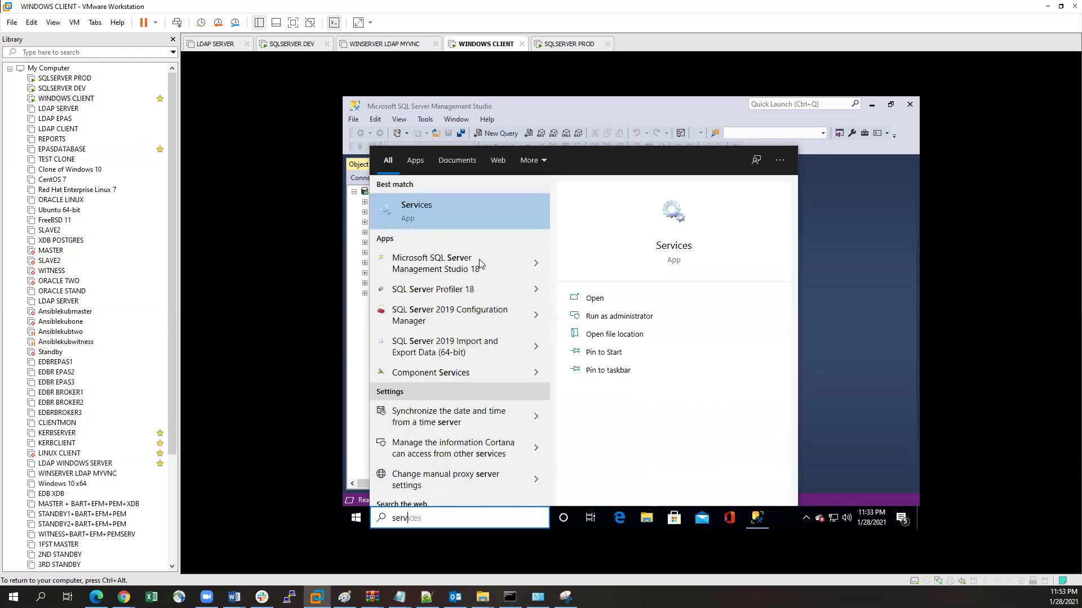
key("BackSpace")
key("BackSpace")
key("BackSpace")
type("comp")
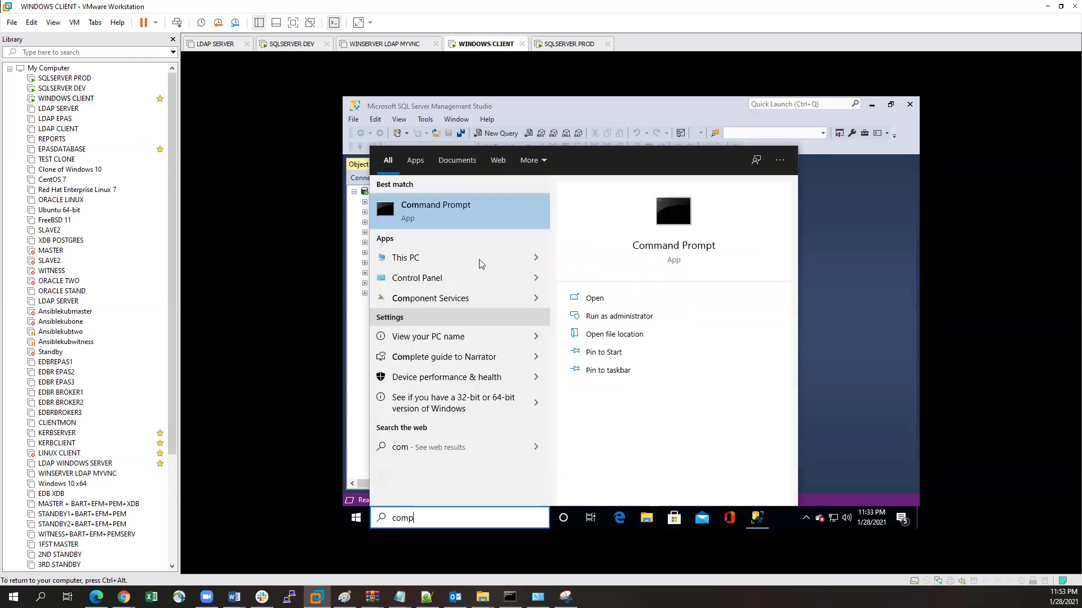
type("o")
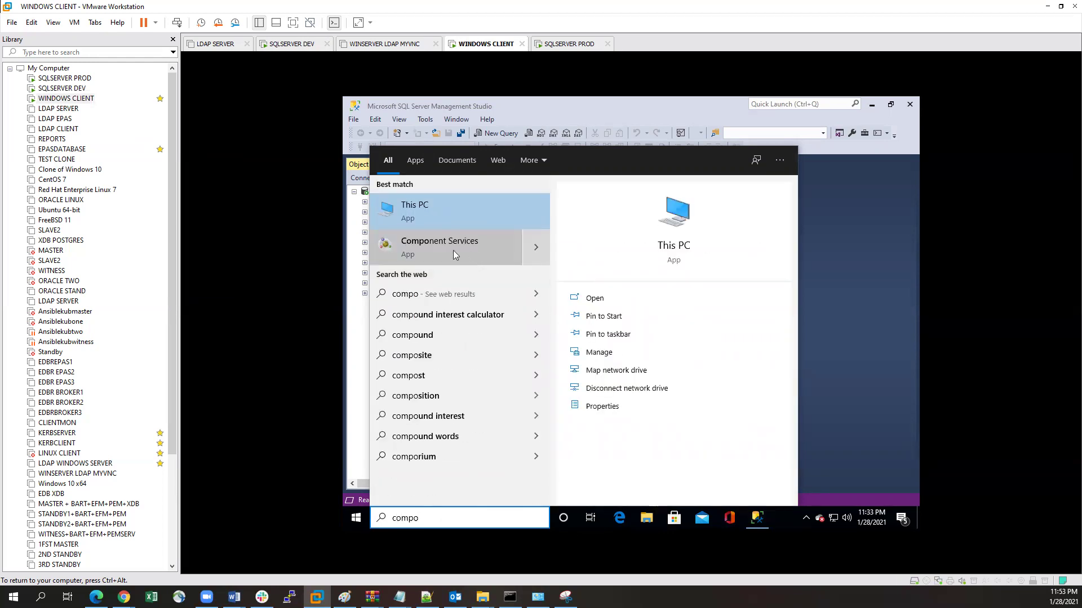
left_click(453, 251)
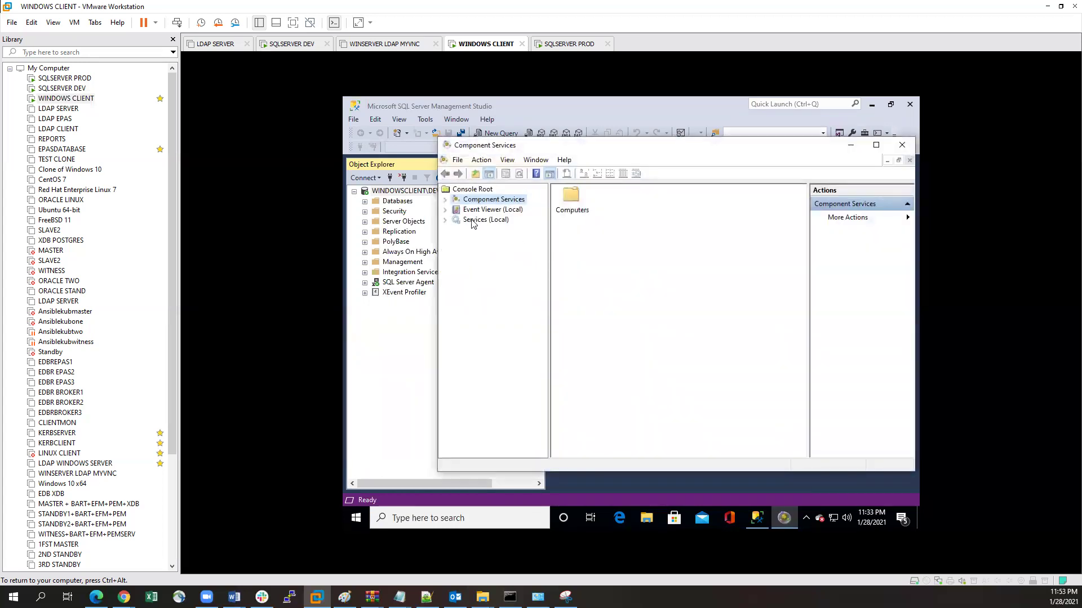
Step: Show Services (Local) with the list widened to reveal full names, descriptions and status
left_click(473, 221)
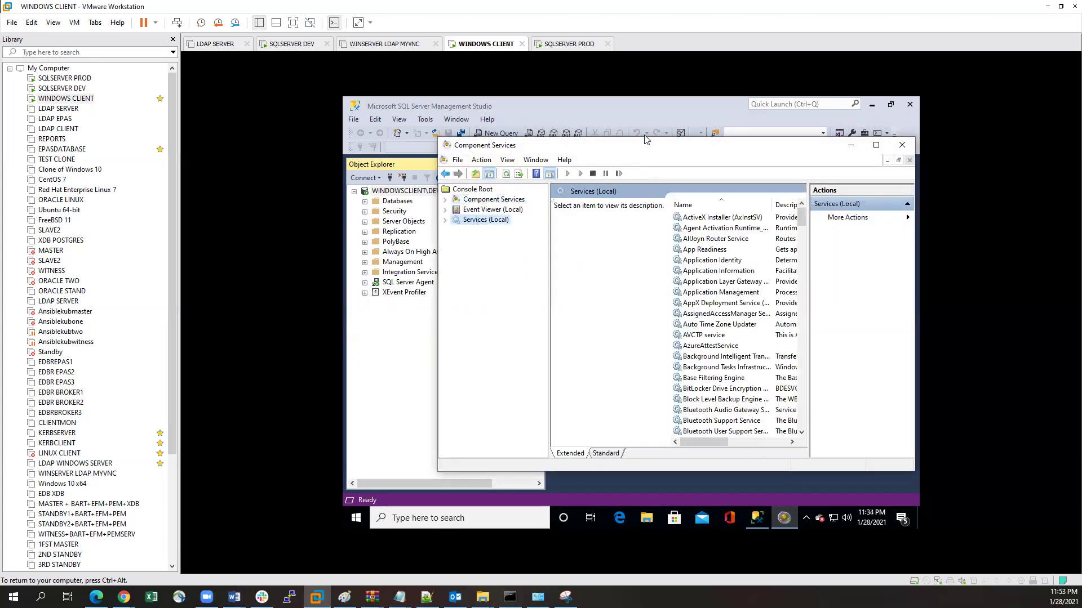
left_click_drag(647, 148, 571, 146)
left_click_drag(733, 327, 782, 328)
left_click_drag(776, 214, 789, 387)
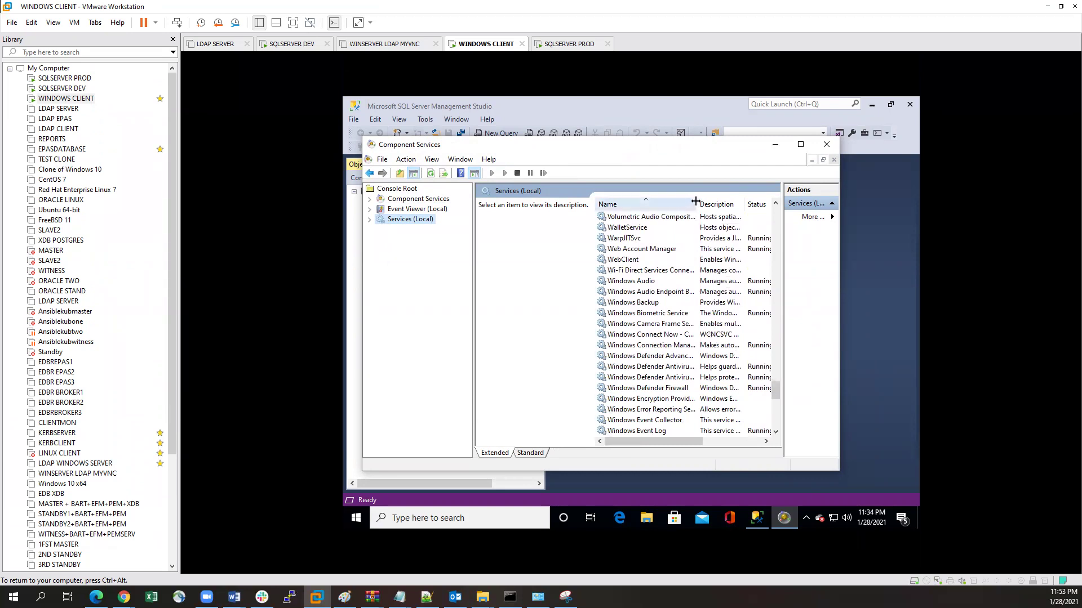
left_click_drag(698, 200, 713, 201)
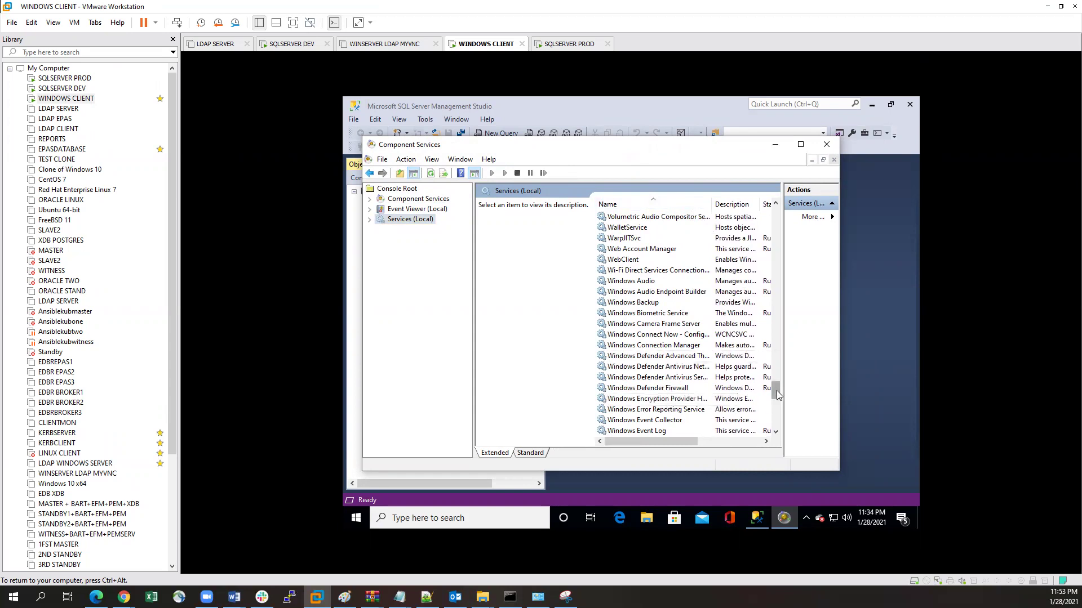
left_click_drag(777, 391, 778, 404)
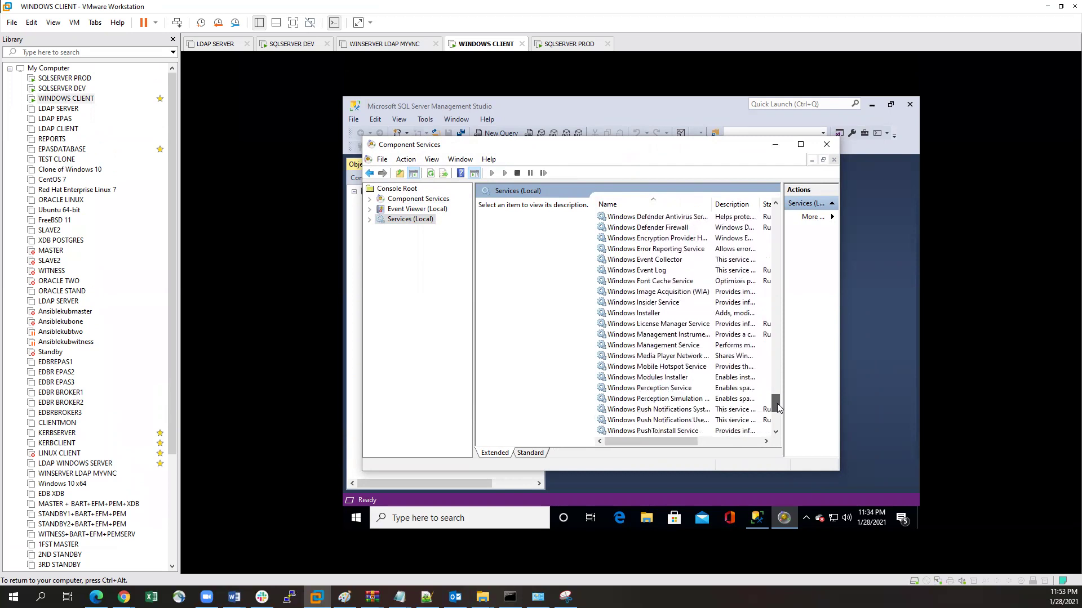
Step: Restart Windows Management Instrumentation, including its dependent services
left_click(636, 335)
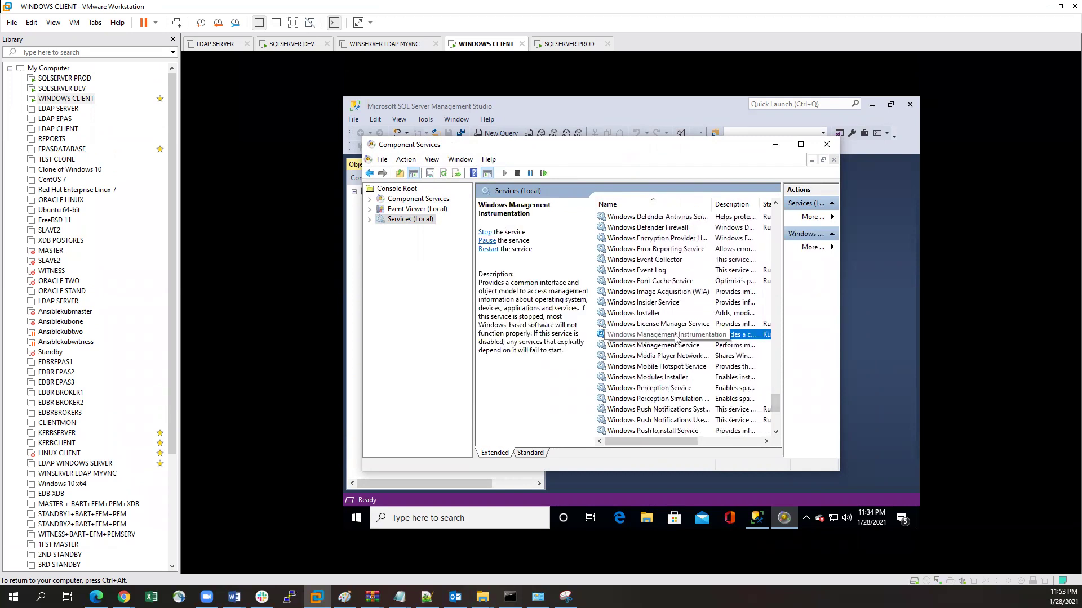
mouse_move(658, 441)
left_mouse_down()
mouse_move(693, 445)
mouse_move(667, 445)
left_mouse_up()
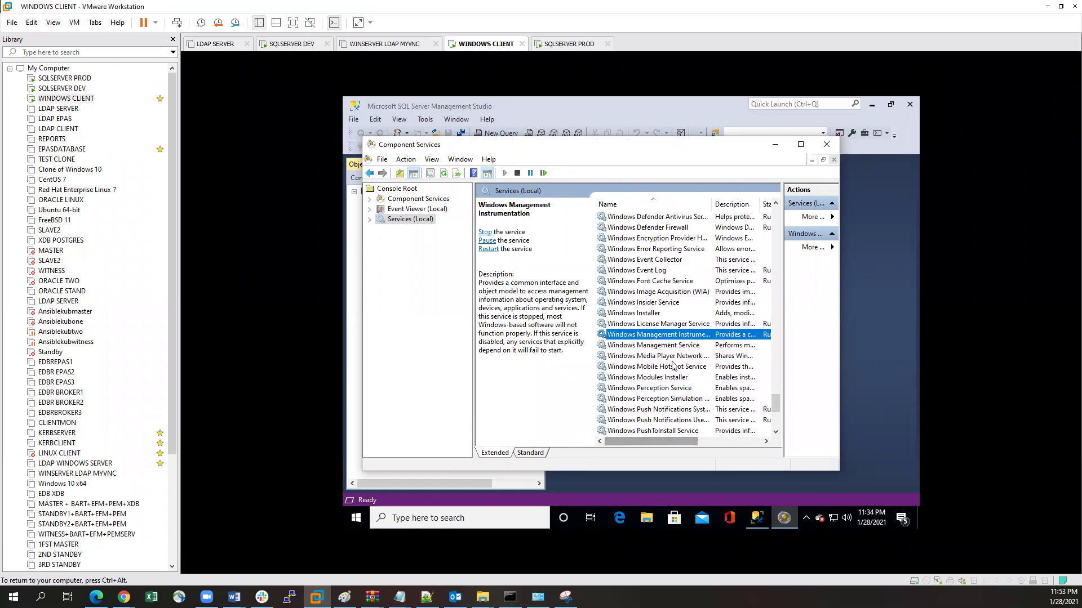
right_click(666, 337)
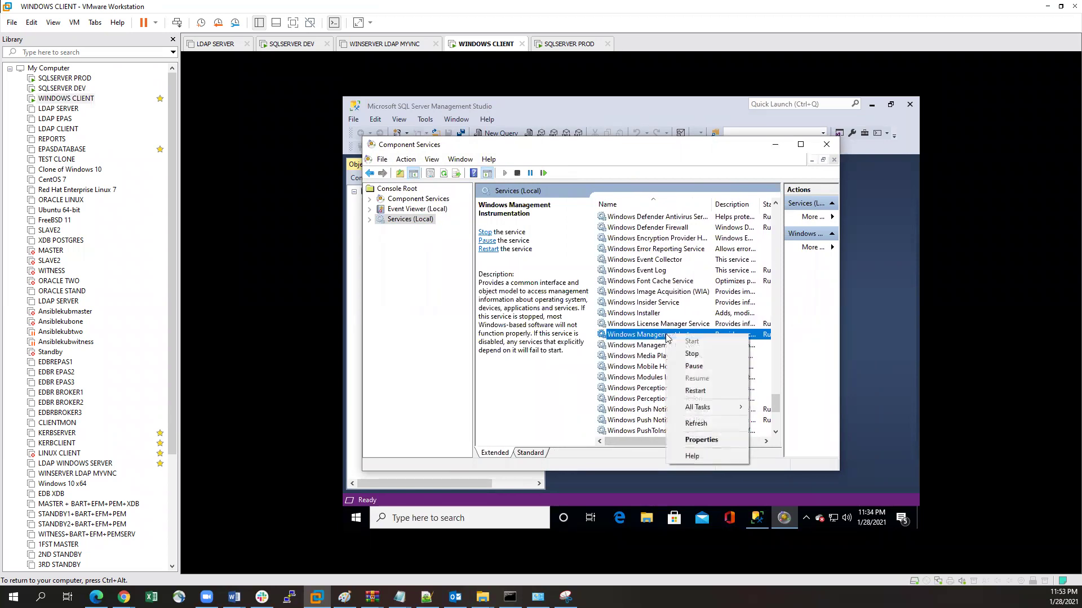
left_click(697, 391)
left_click(516, 345)
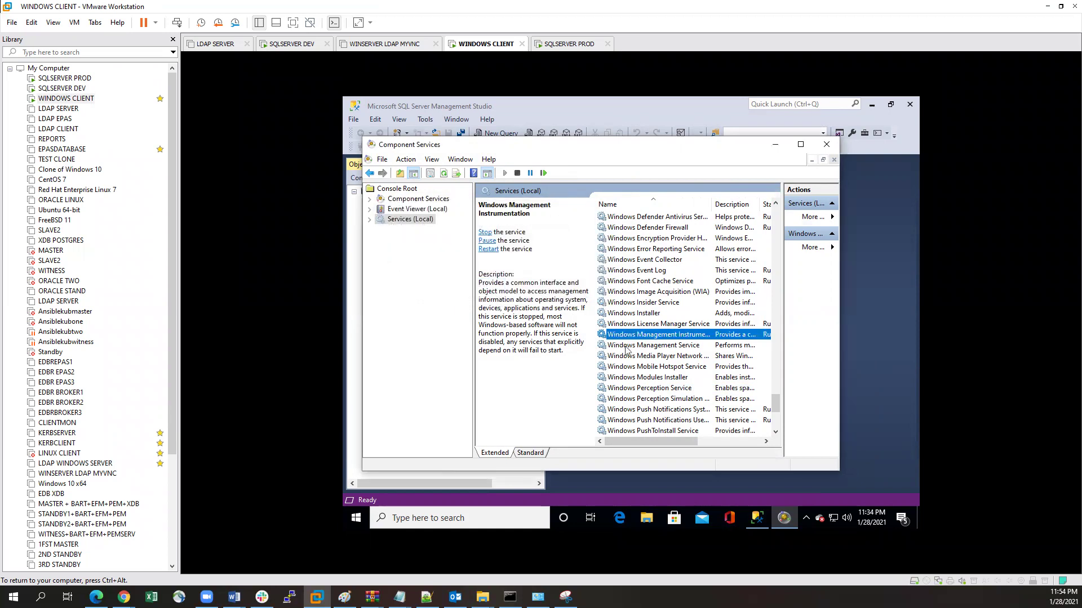
Step: Start the stopped Windows Management Service and close Component Services
left_click(664, 348)
right_click(655, 347)
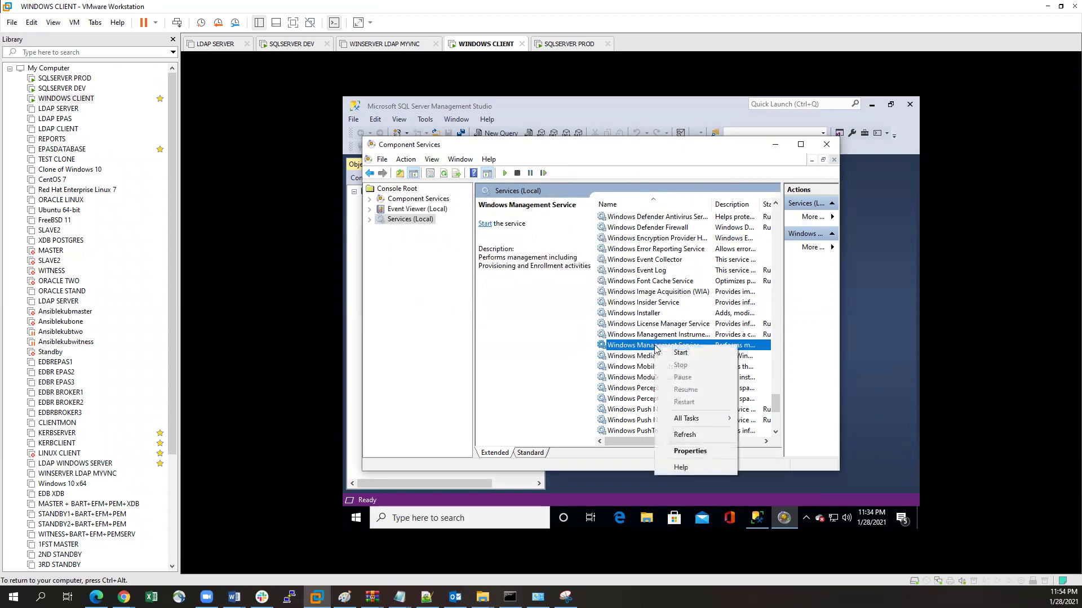
left_click(683, 353)
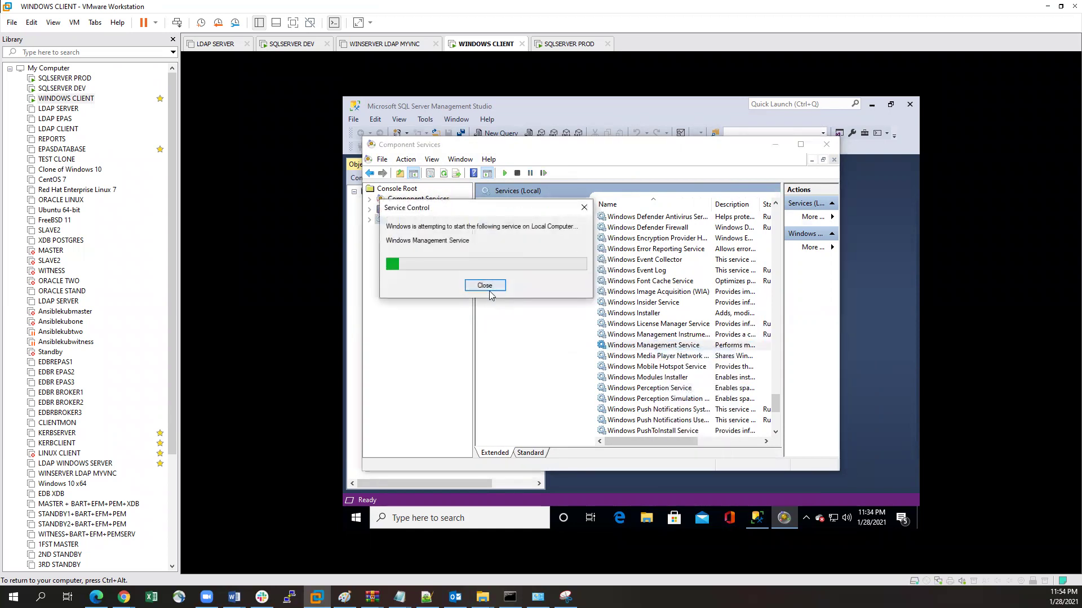
left_click_drag(671, 442, 632, 439)
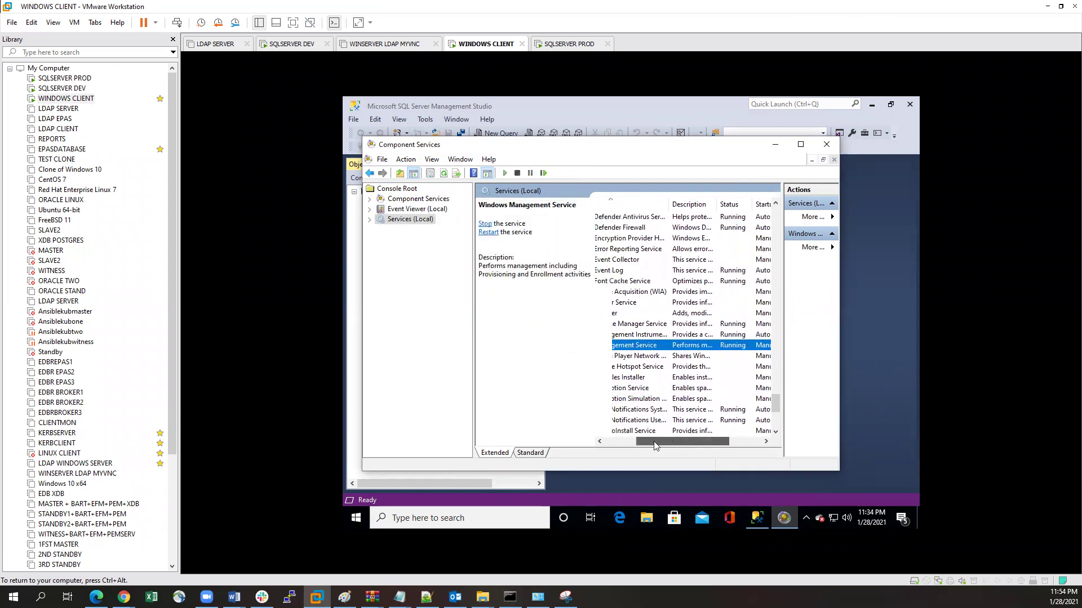
left_click(827, 145)
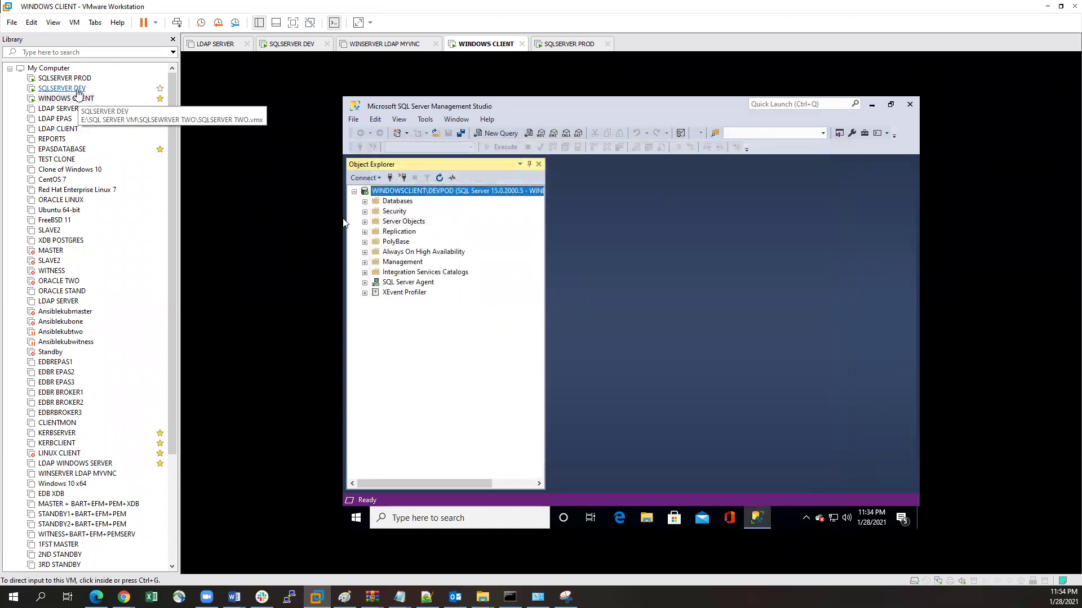
Step: Switch to the SQLSERVER DEV virtual machine and give it input focus
left_click(66, 89)
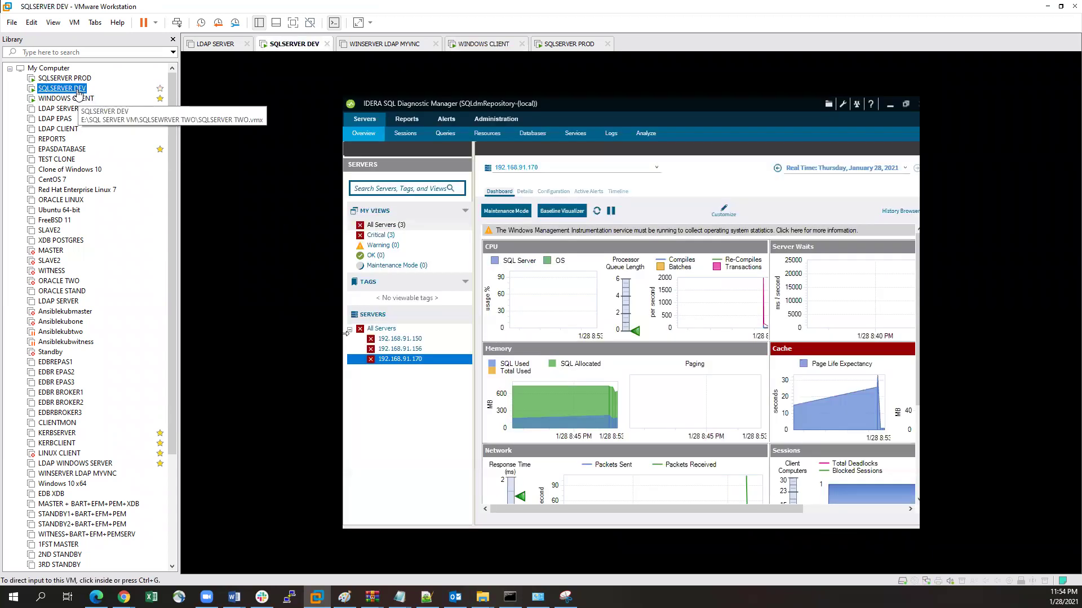
left_click(541, 324)
scroll(610, 415, "down", 2)
scroll(610, 416, "up", 2)
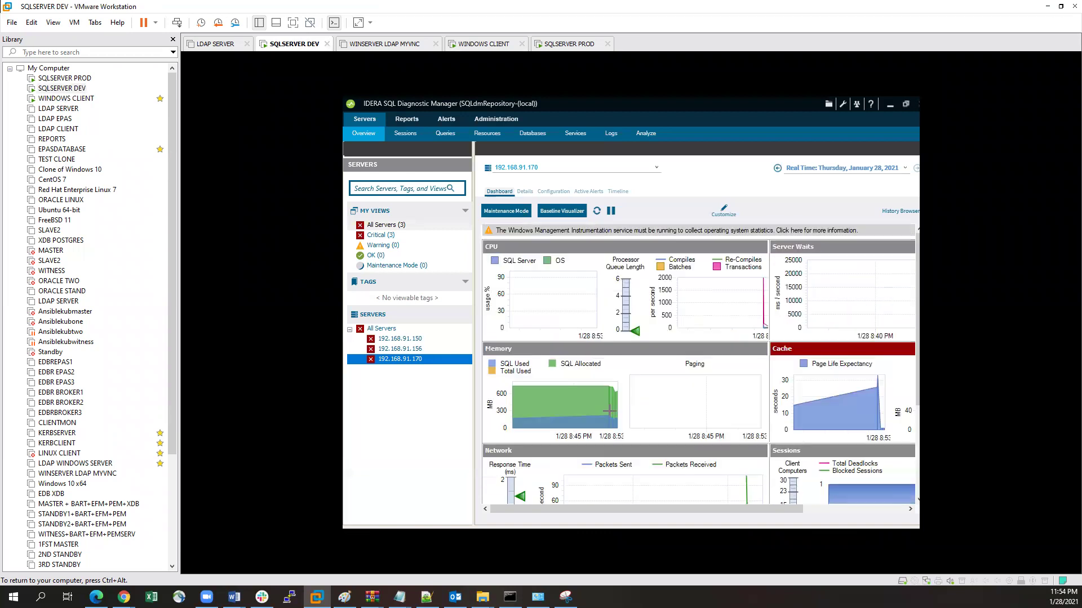
scroll(642, 418, "down", 2)
scroll(642, 415, "up", 2)
Step: Check the 192.168.91.156 and .150 dashboards and All Servers view, then show Sessions for .150
left_click(399, 350)
left_click(395, 340)
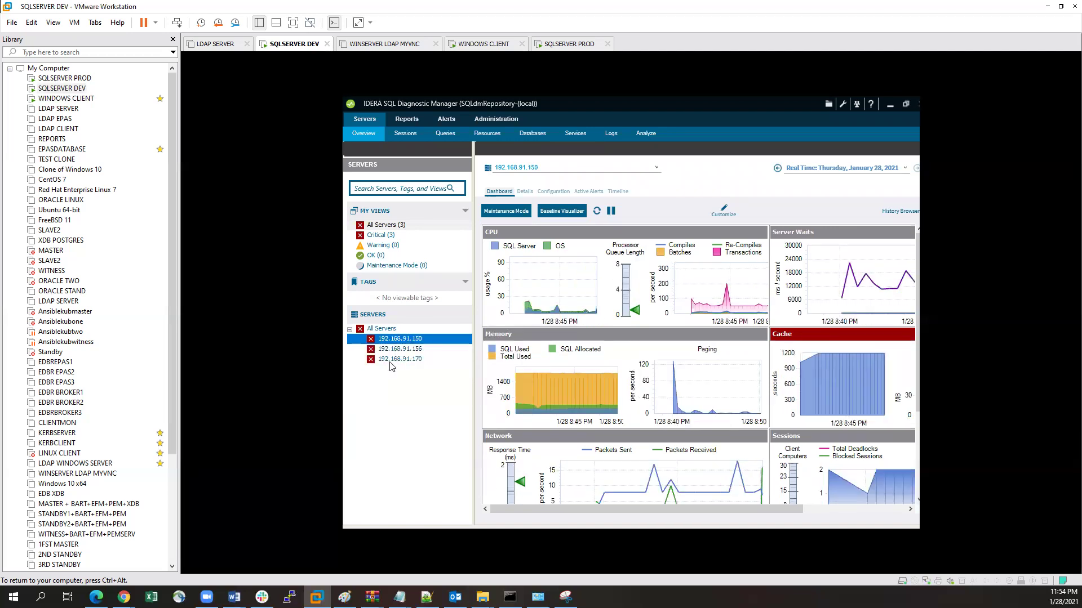
left_click(394, 350)
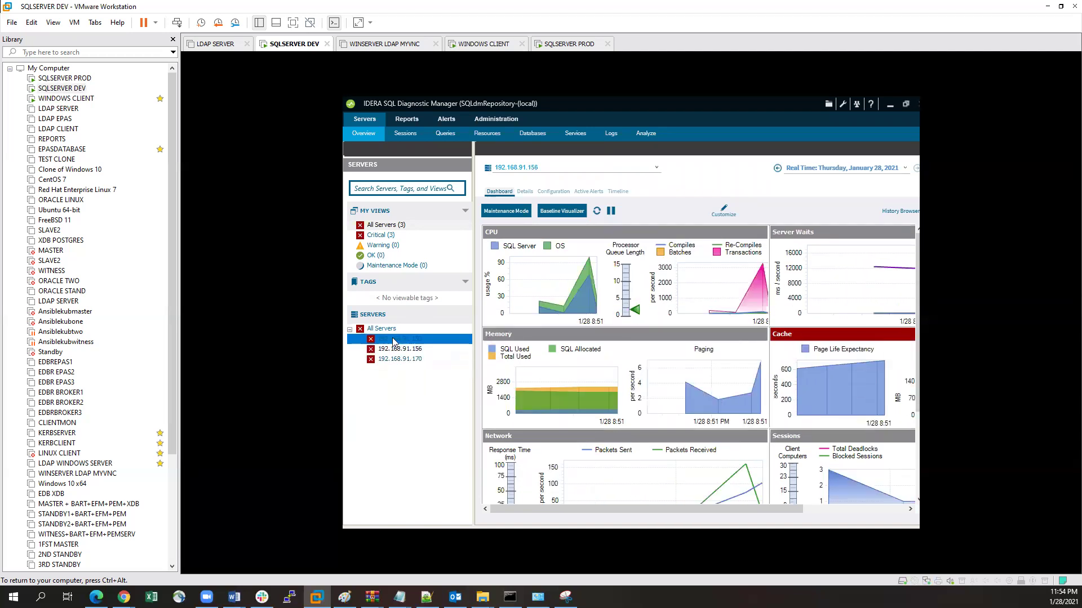
left_click(382, 226)
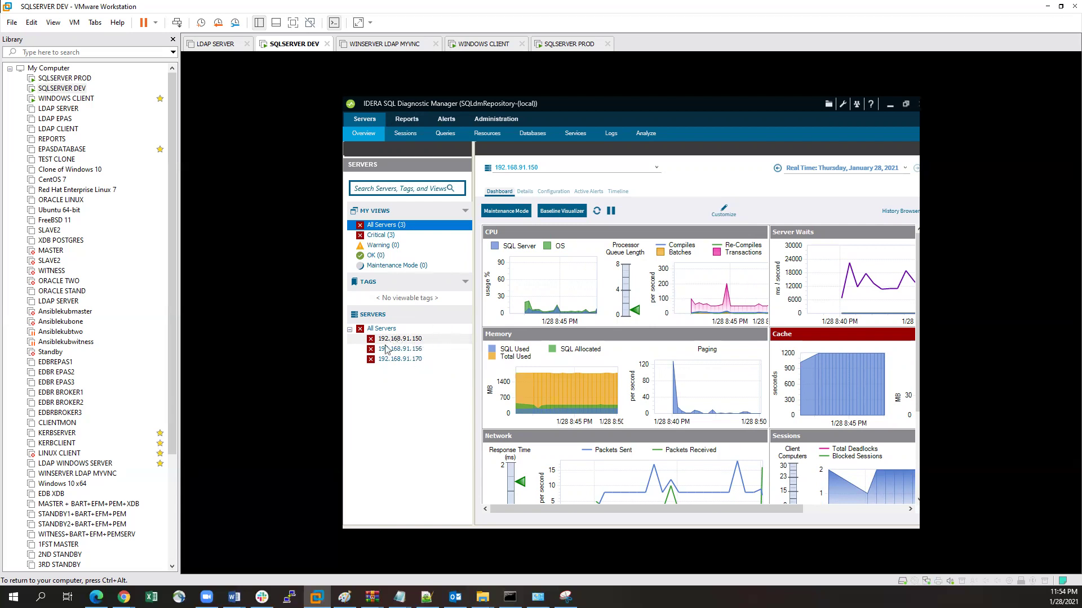
left_click(405, 134)
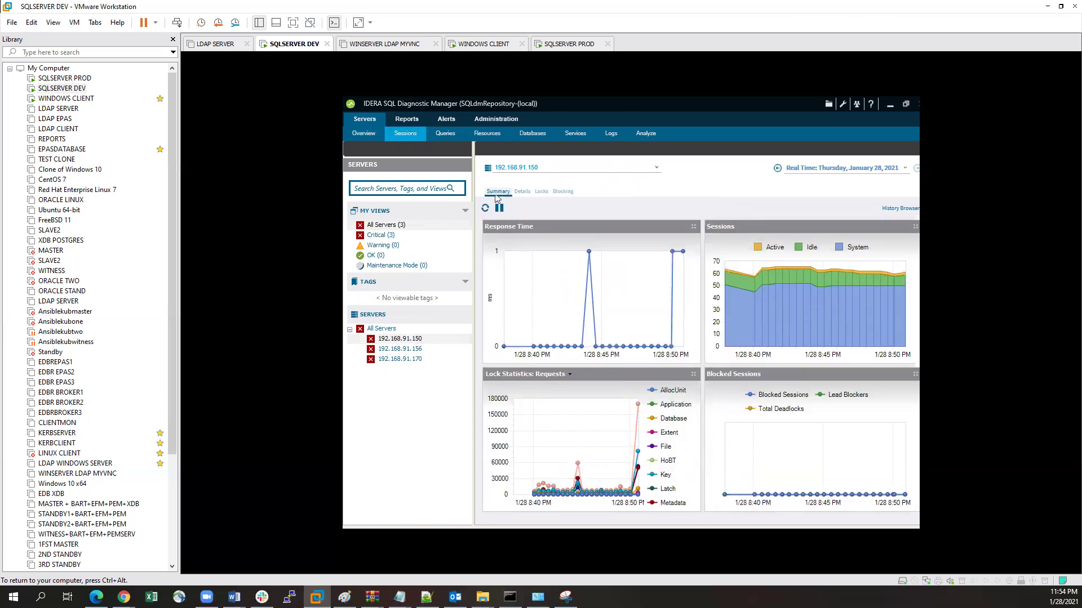
Step: Review session details, locks and blocking for 192.168.91.150, check its empty Queries view, then switch VMs
left_click(522, 192)
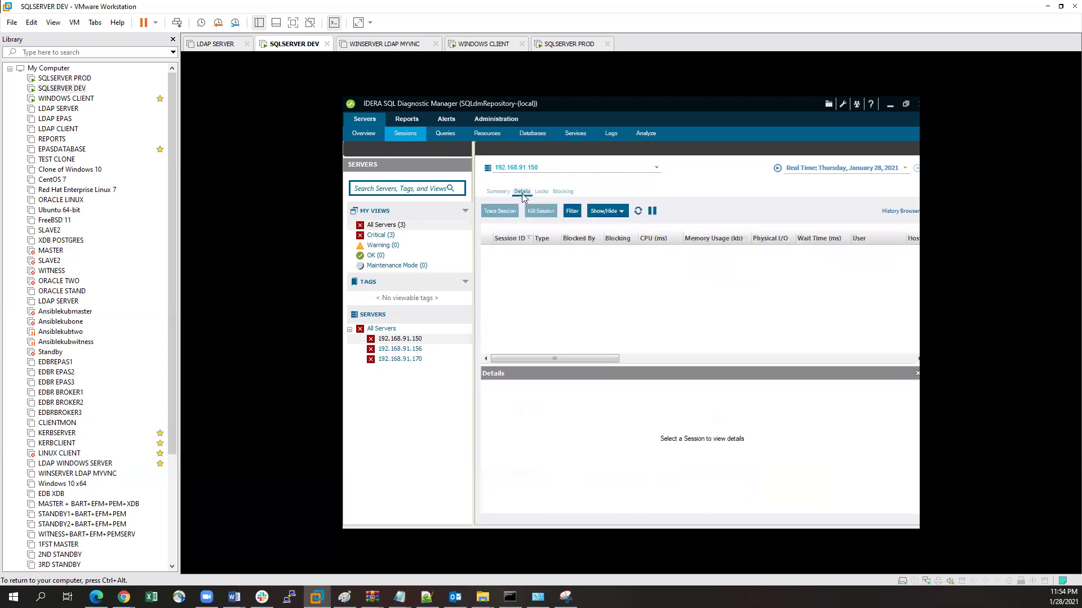
left_click(542, 192)
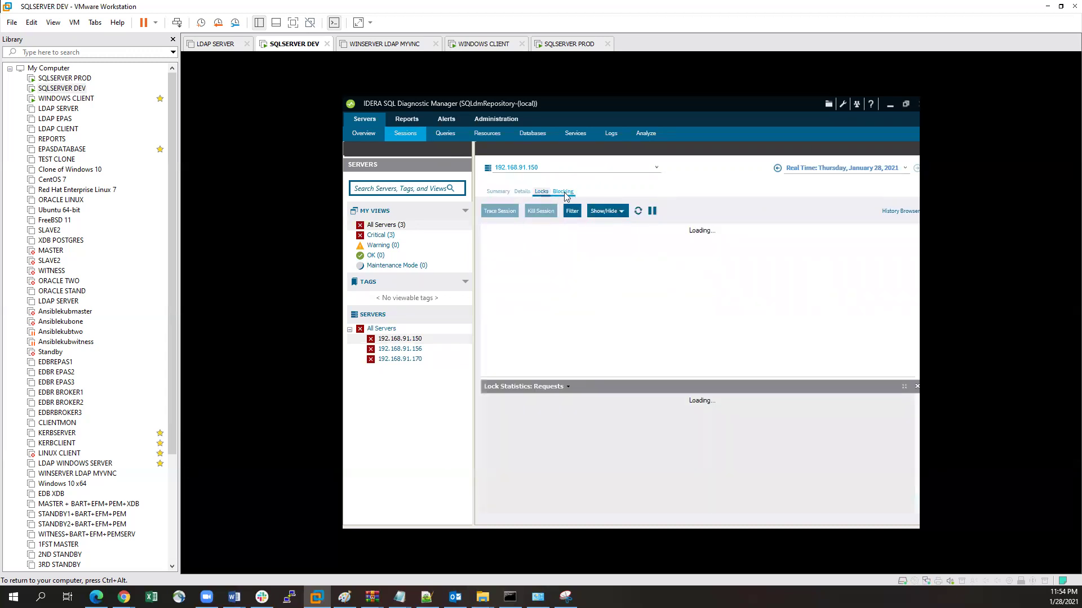
left_click(564, 192)
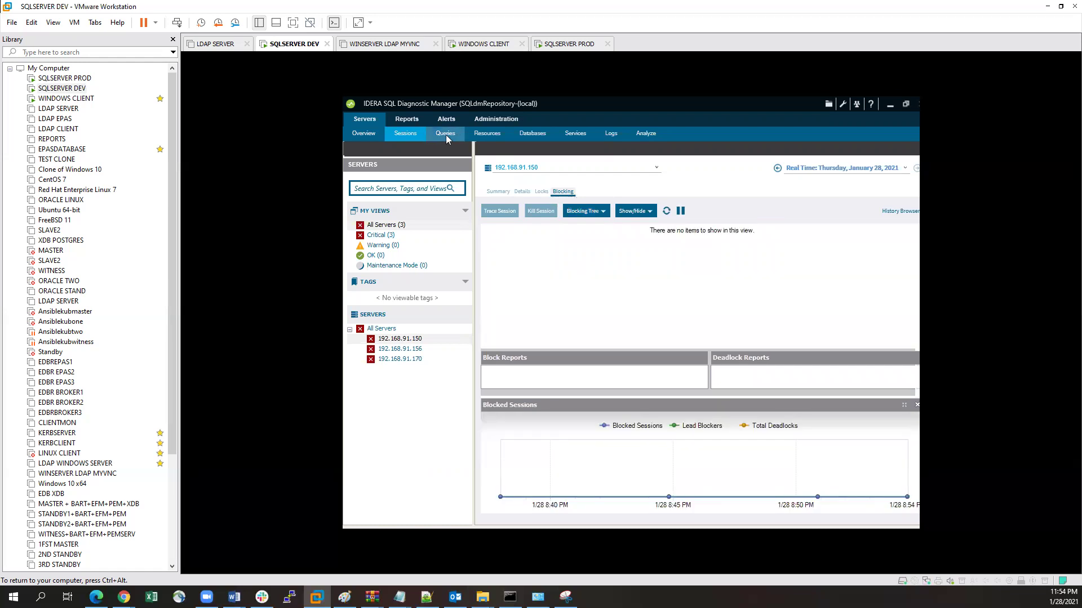
left_click(447, 139)
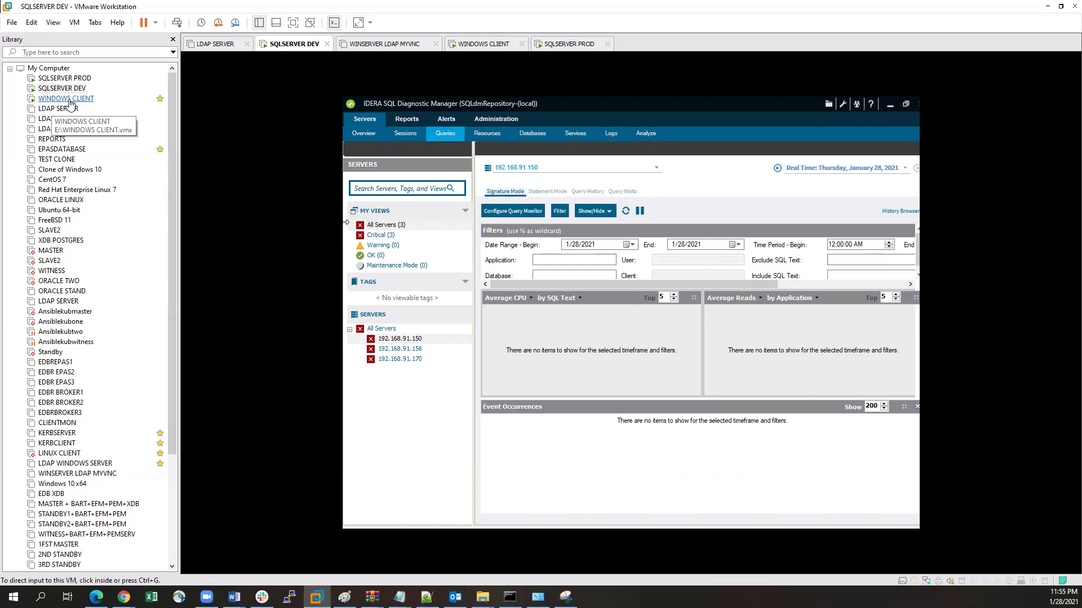
left_click(68, 101)
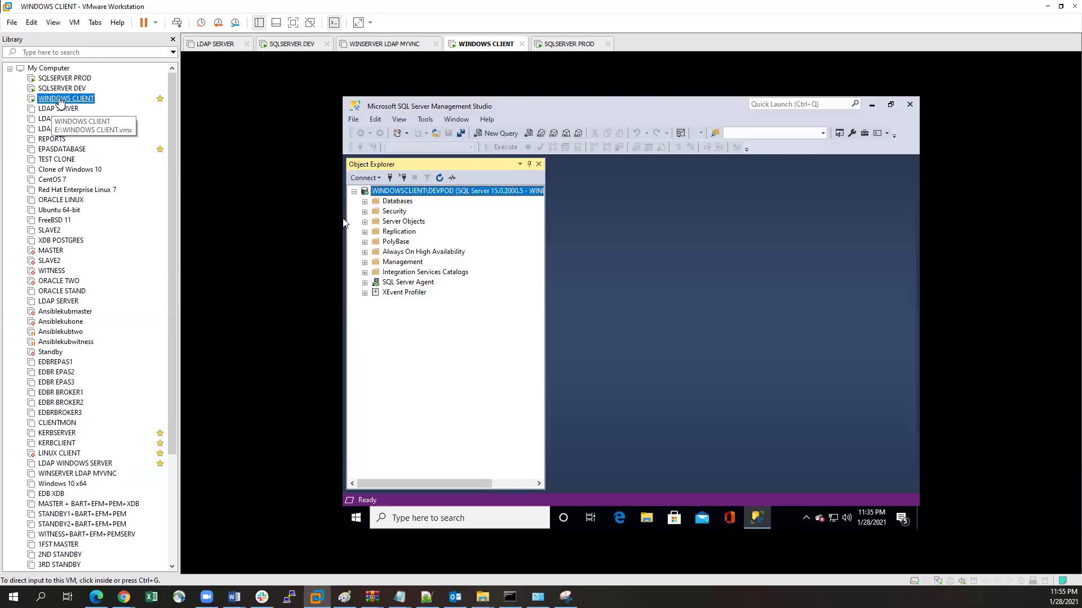
left_click(389, 203)
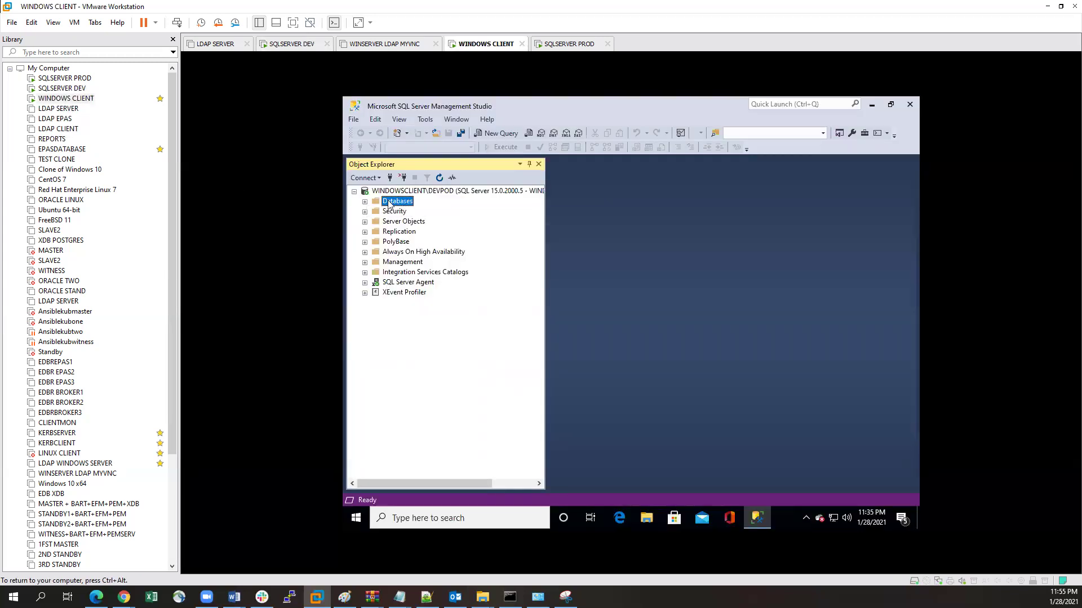
right_click(388, 202)
left_click(461, 237)
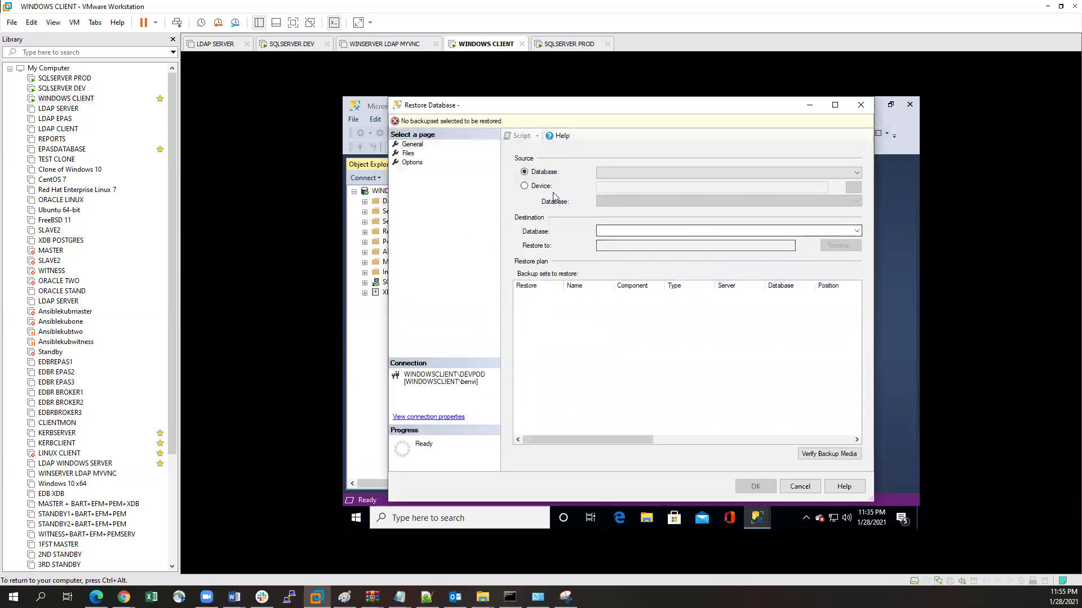
left_click(525, 186)
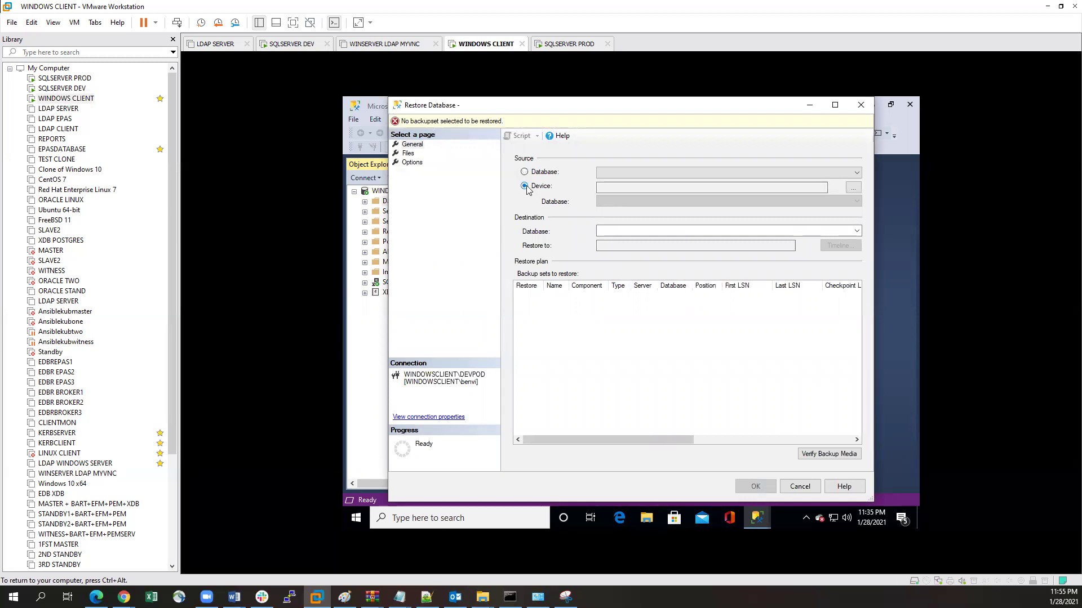
left_click(853, 191)
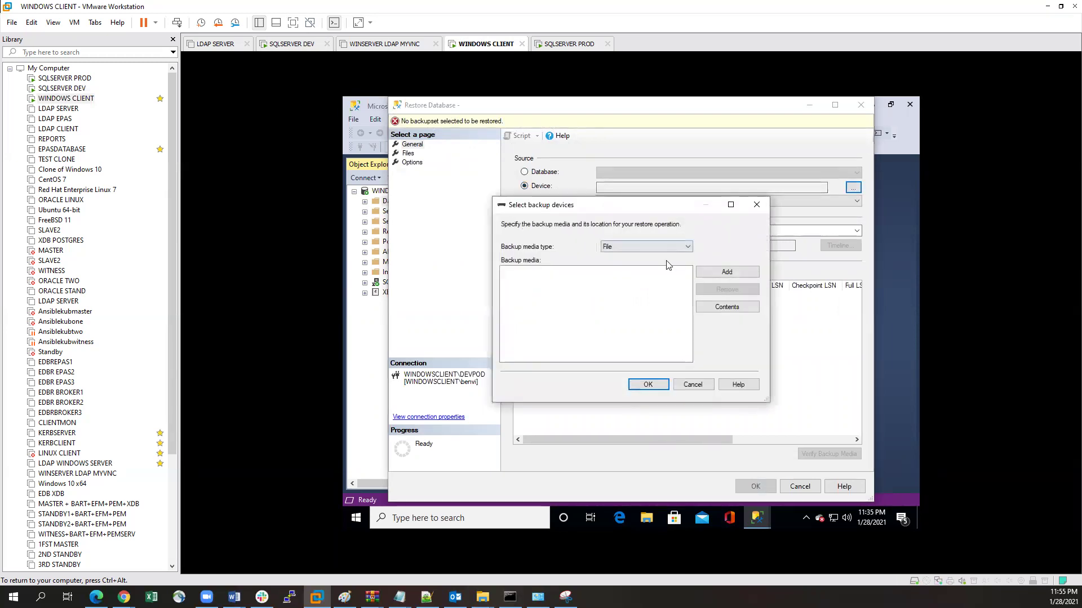
left_click(726, 273)
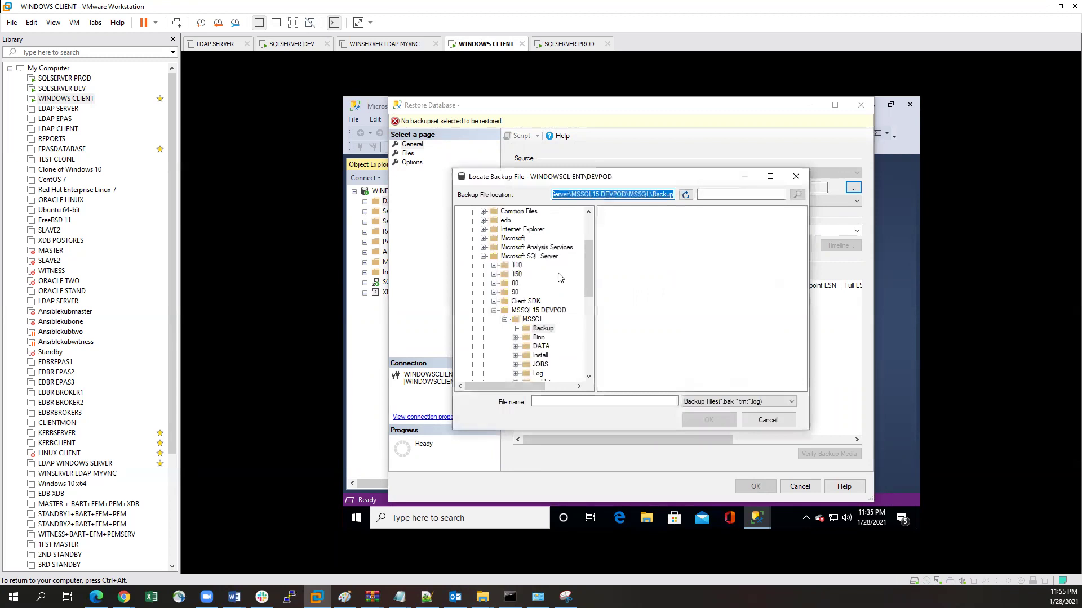
left_click_drag(588, 273, 589, 246)
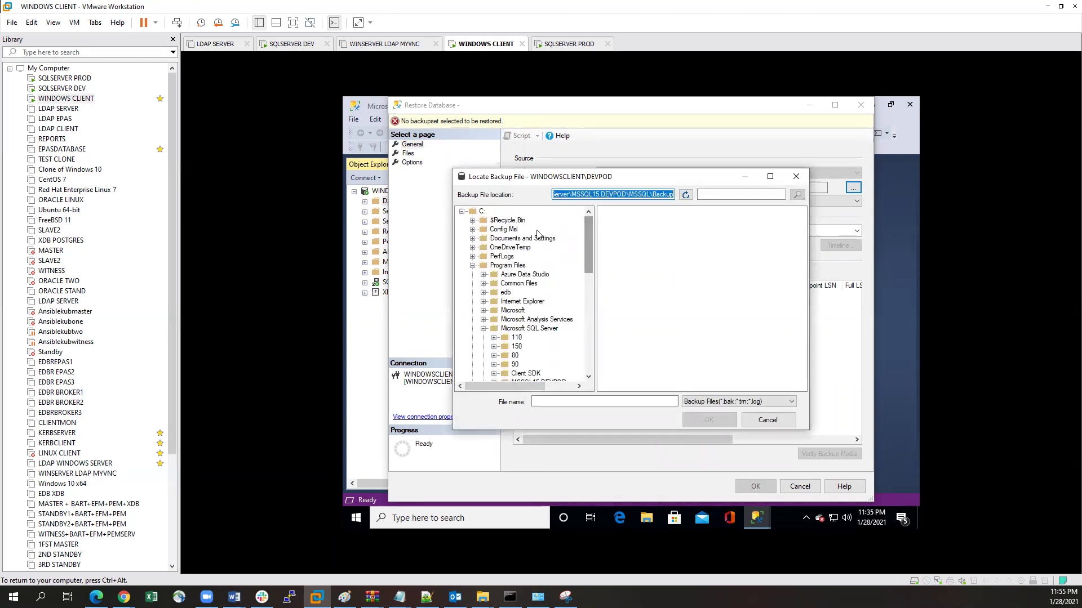
left_click(473, 220)
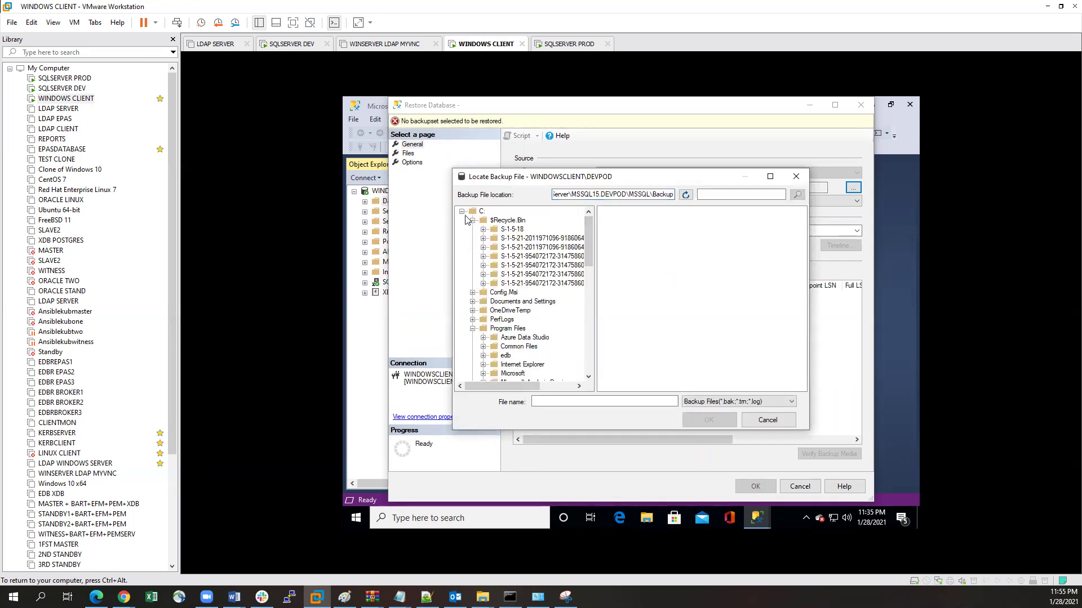
left_click(462, 211)
left_click(462, 211)
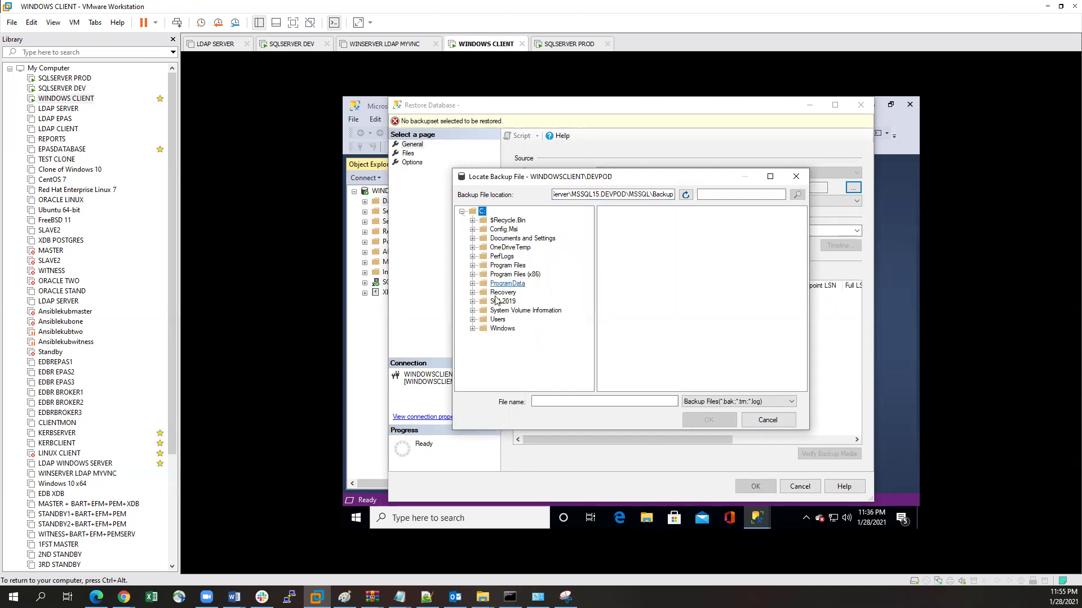
left_click(472, 319)
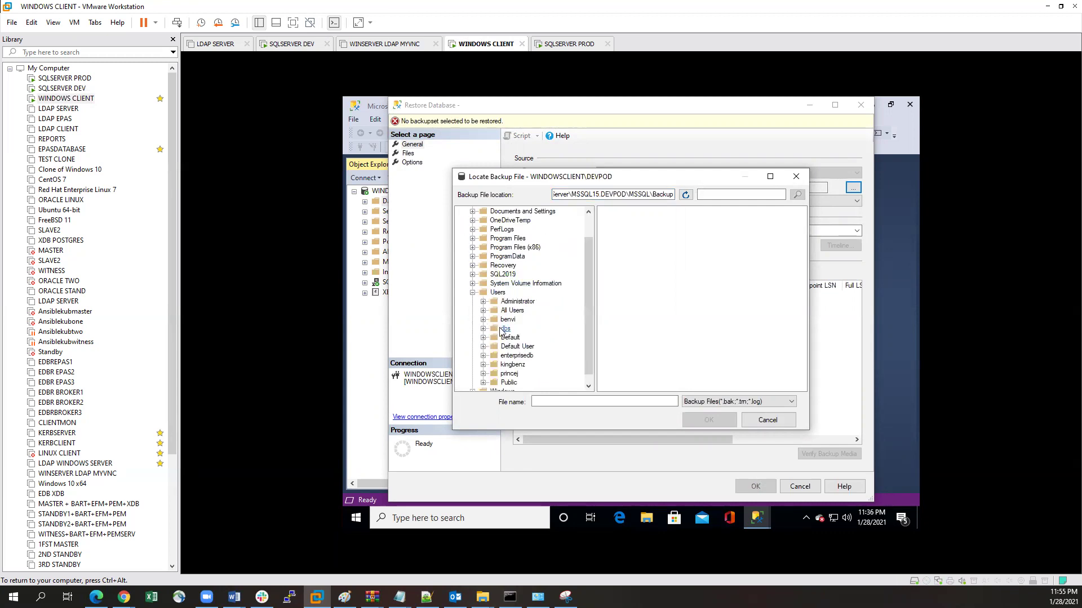
left_click(506, 330)
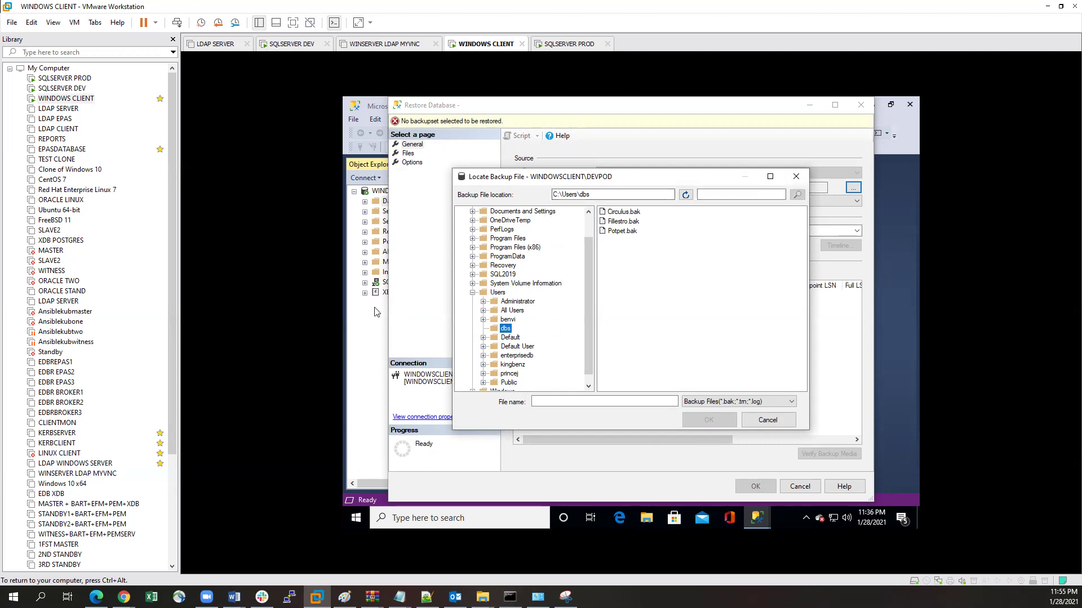
key("Escape")
key("Escape")
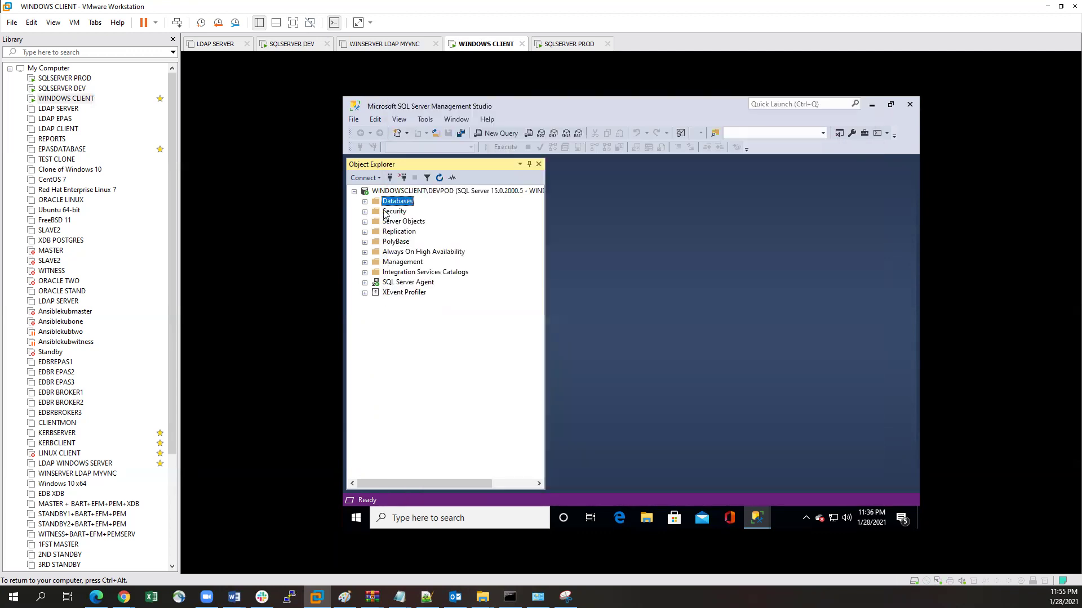
Step: Create a new database named DevAnalytics under Databases on DEVPOD
double_click(373, 203)
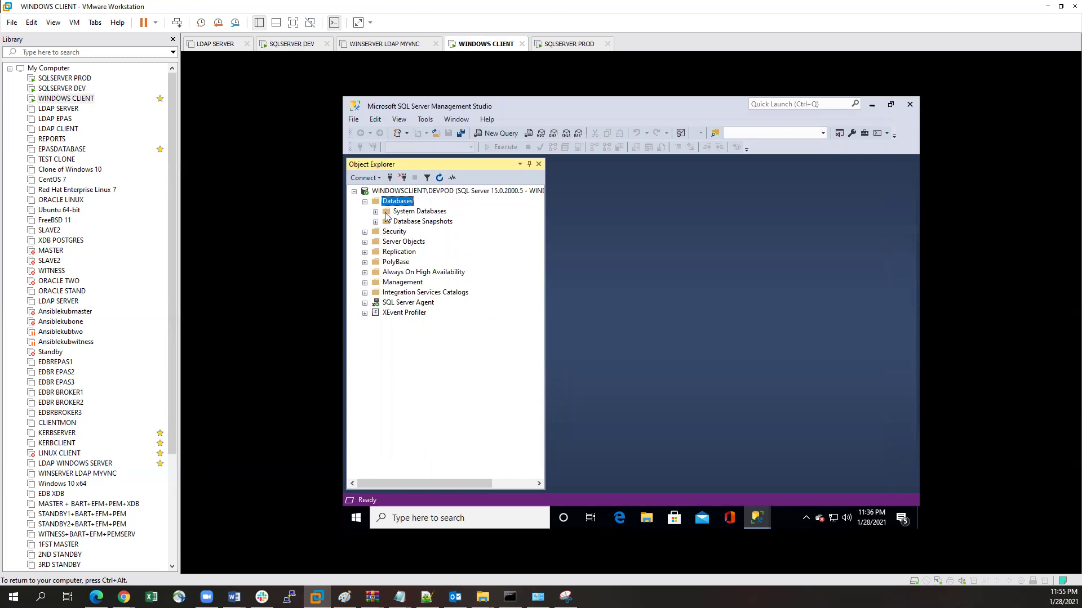
right_click(398, 206)
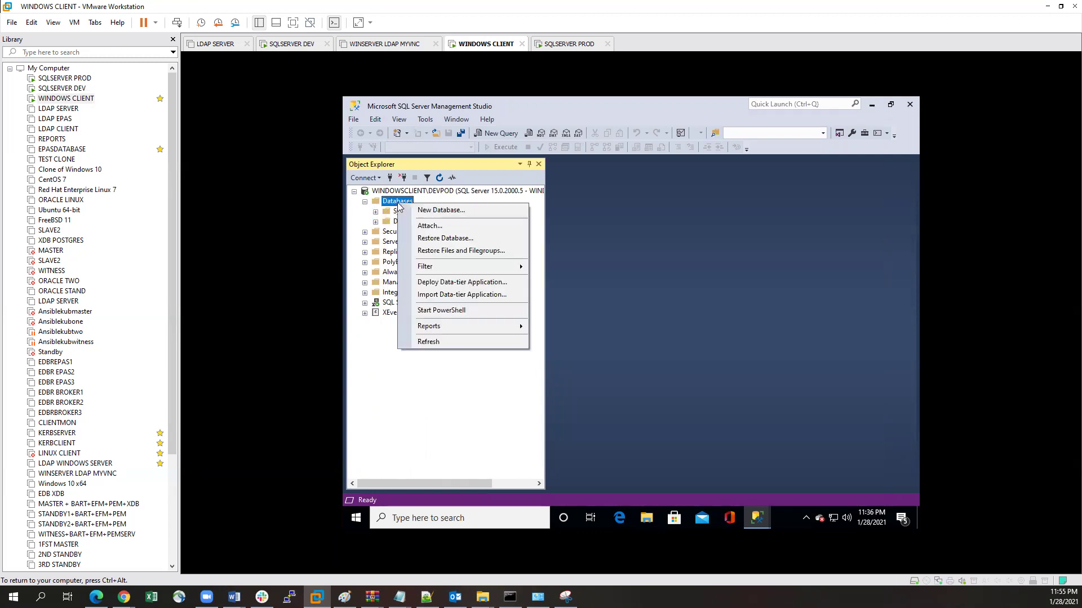
left_click(451, 211)
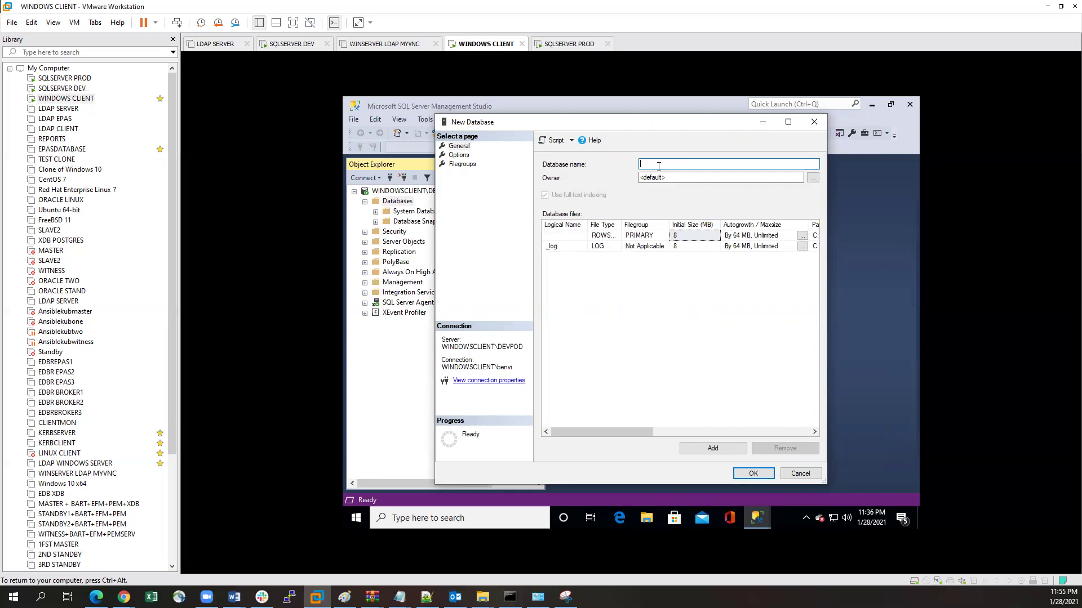
type("De")
type("vAnalytics")
left_click(754, 474)
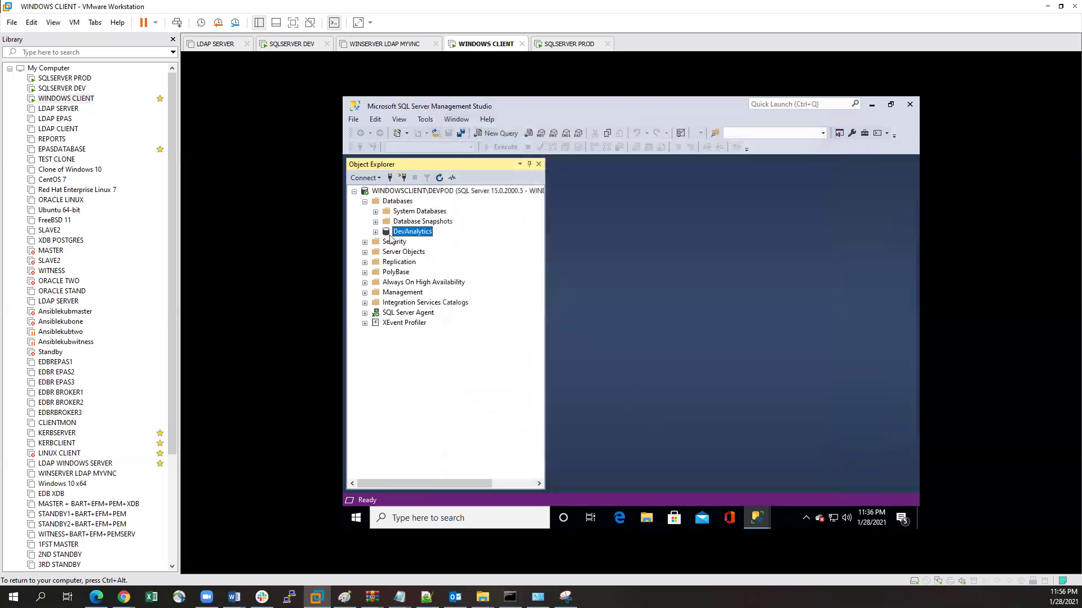
Step: Create a second new database named Circulus
right_click(397, 202)
left_click(450, 208)
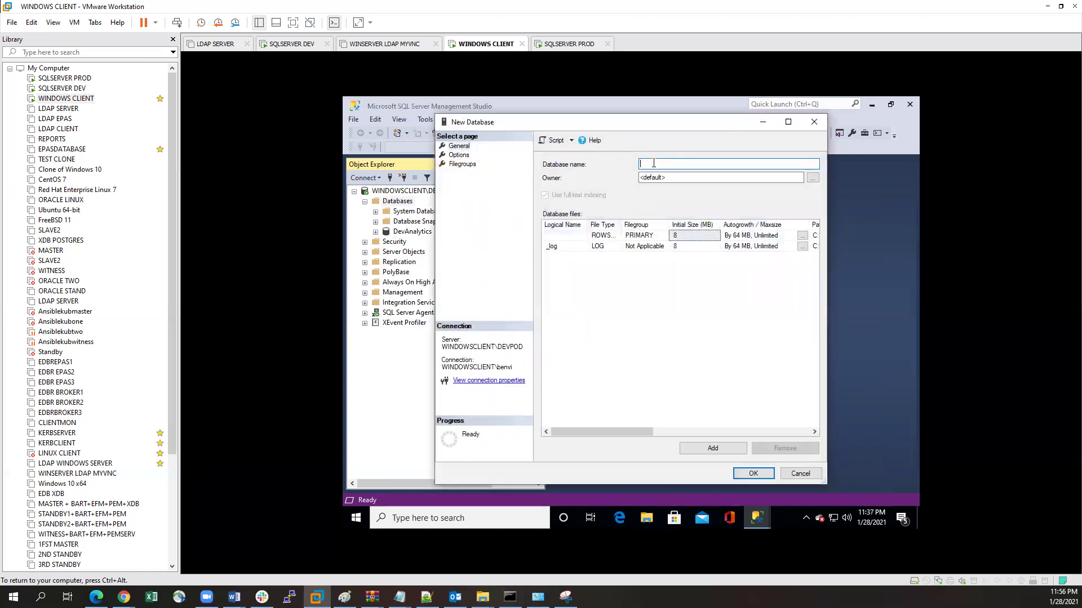
type("C")
type("irci")
type("ulus")
left_click(754, 474)
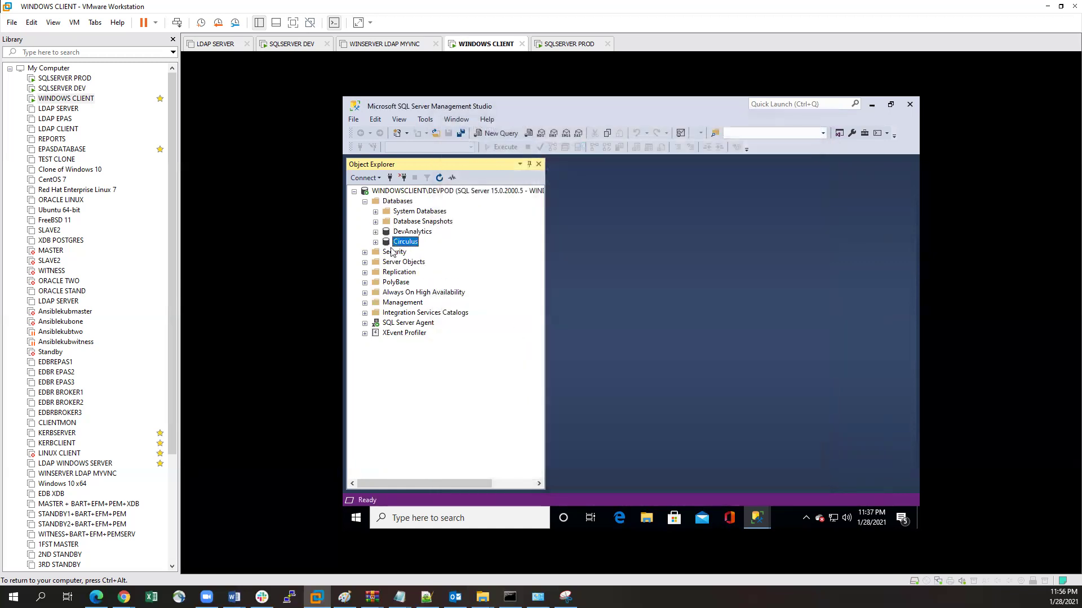
Step: Create a third new database named pottest
right_click(388, 202)
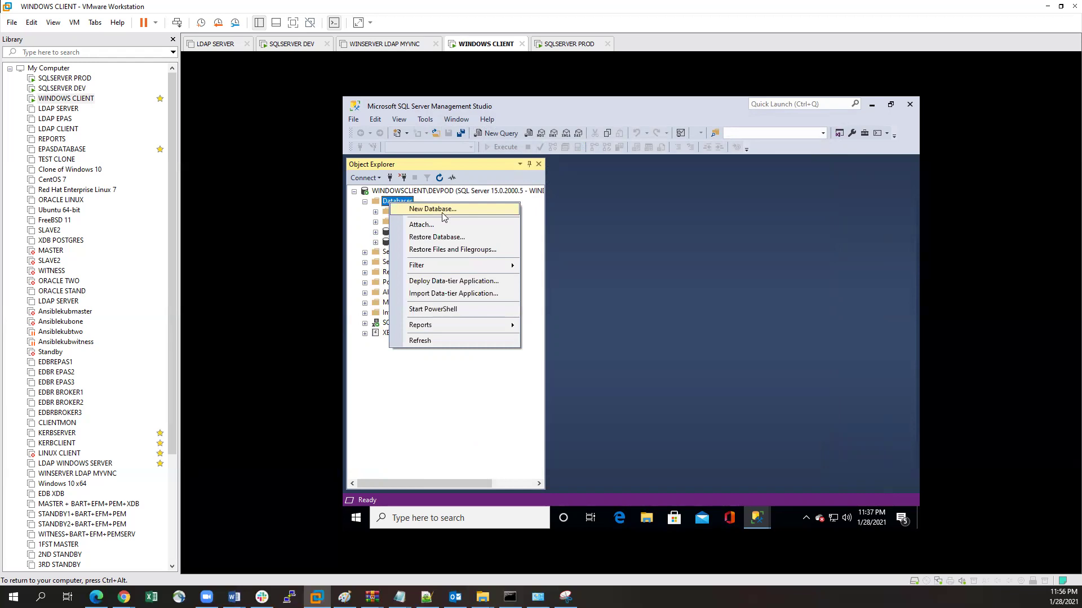
left_click(442, 211)
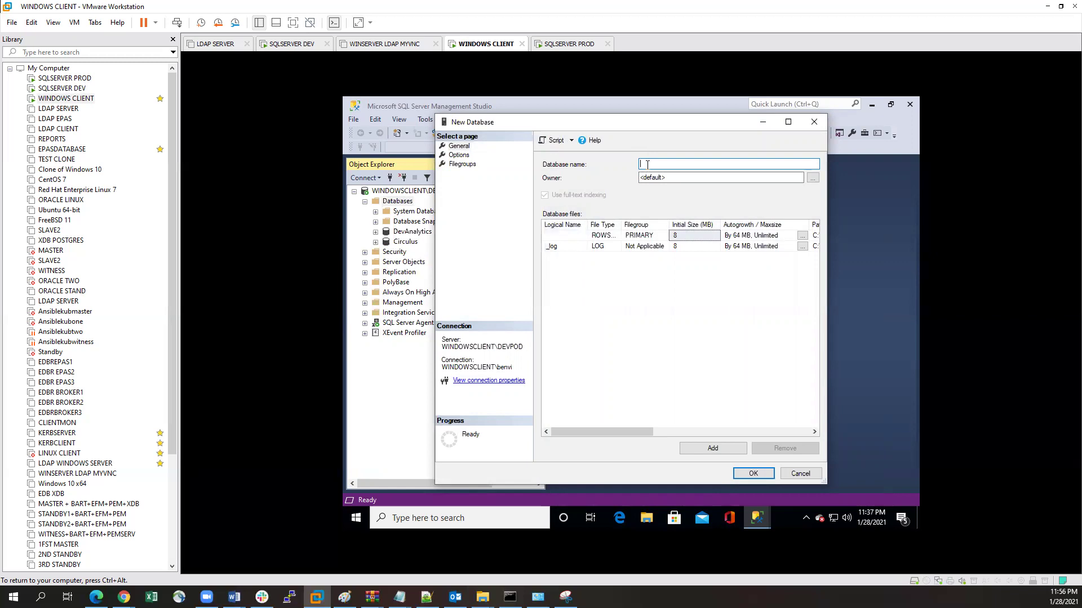
type("pottest")
left_click(743, 471)
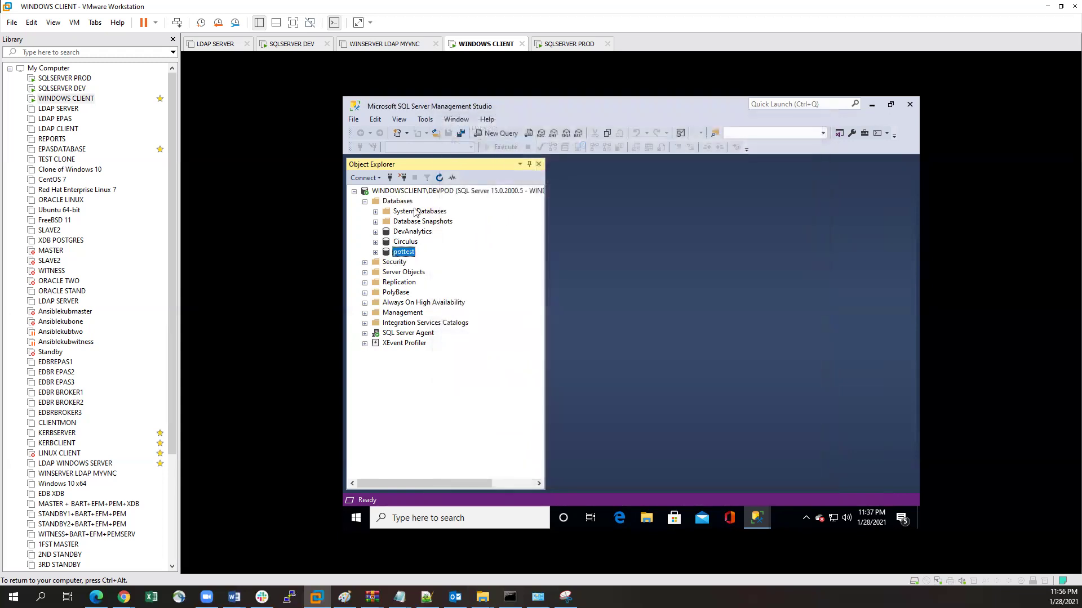
Step: Set the Windows Client VM's memory to 3104 MB (3.0 GB) in its settings
left_click(58, 99)
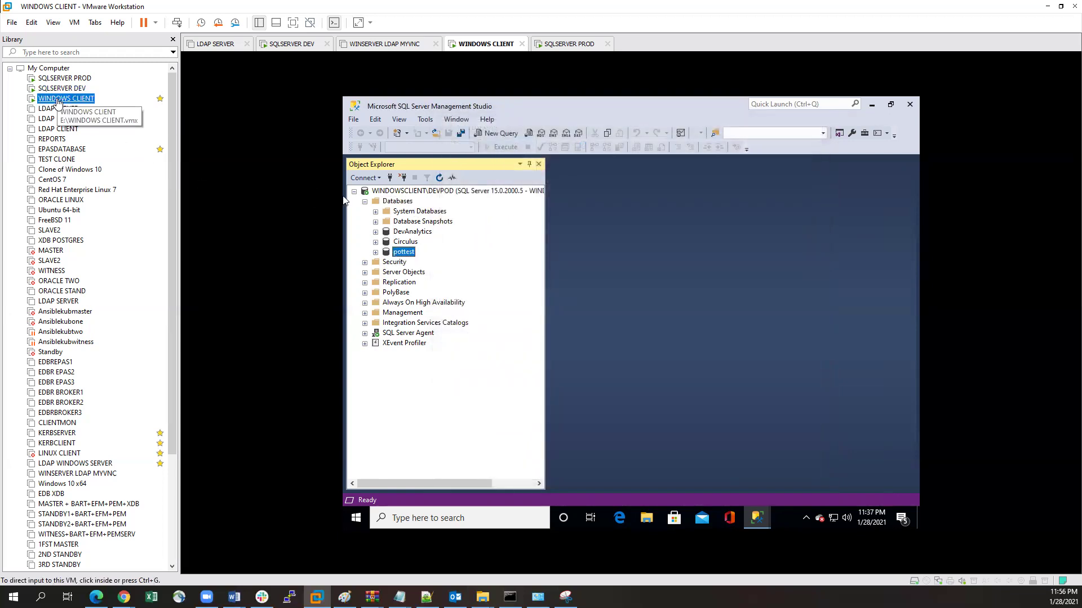
right_click(58, 101)
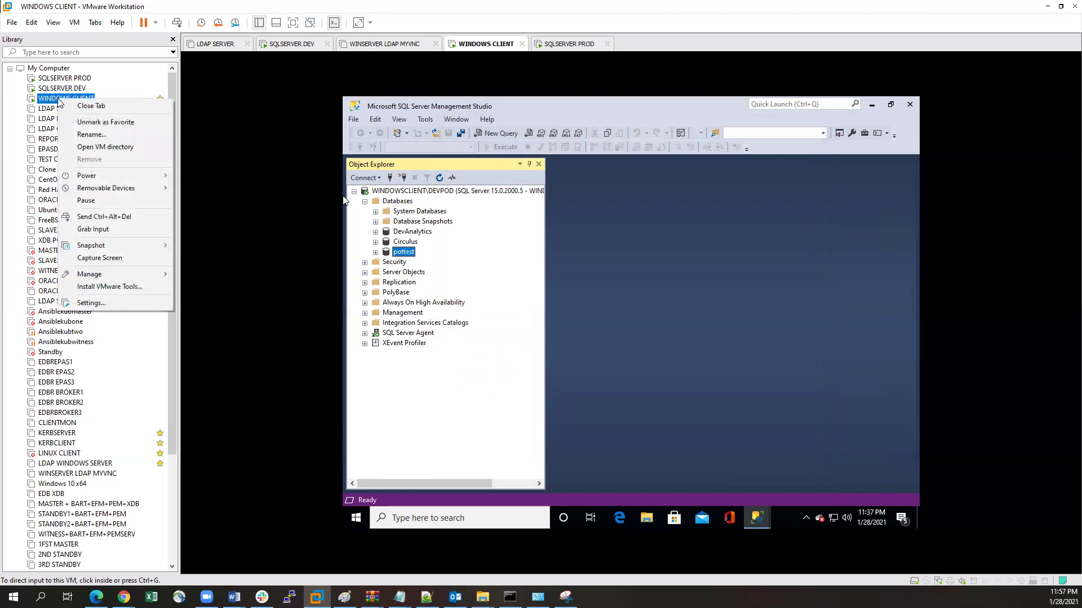
left_click(99, 303)
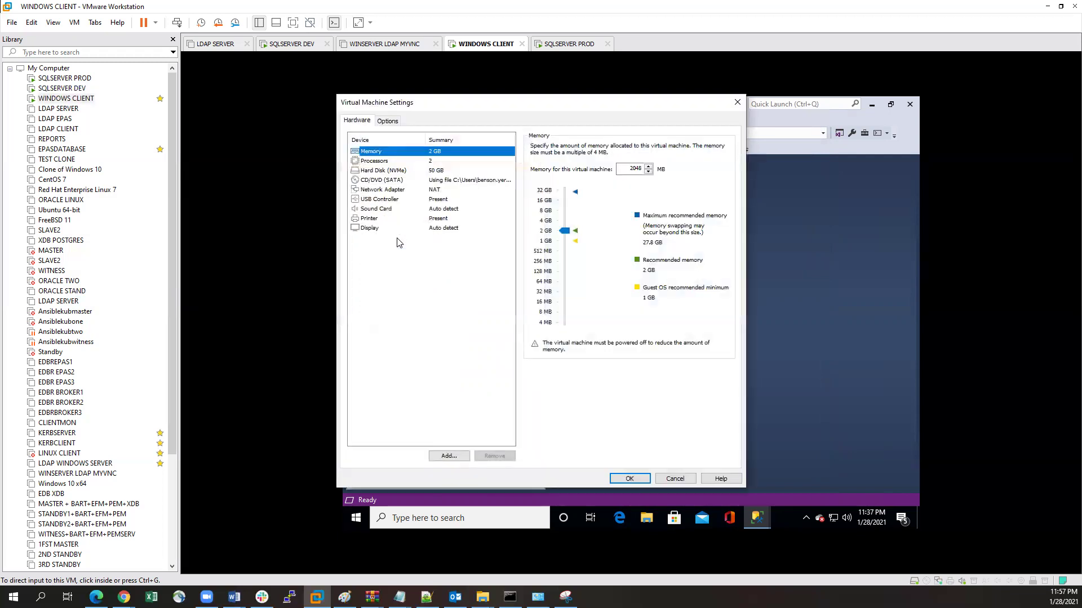
left_click_drag(563, 230, 564, 227)
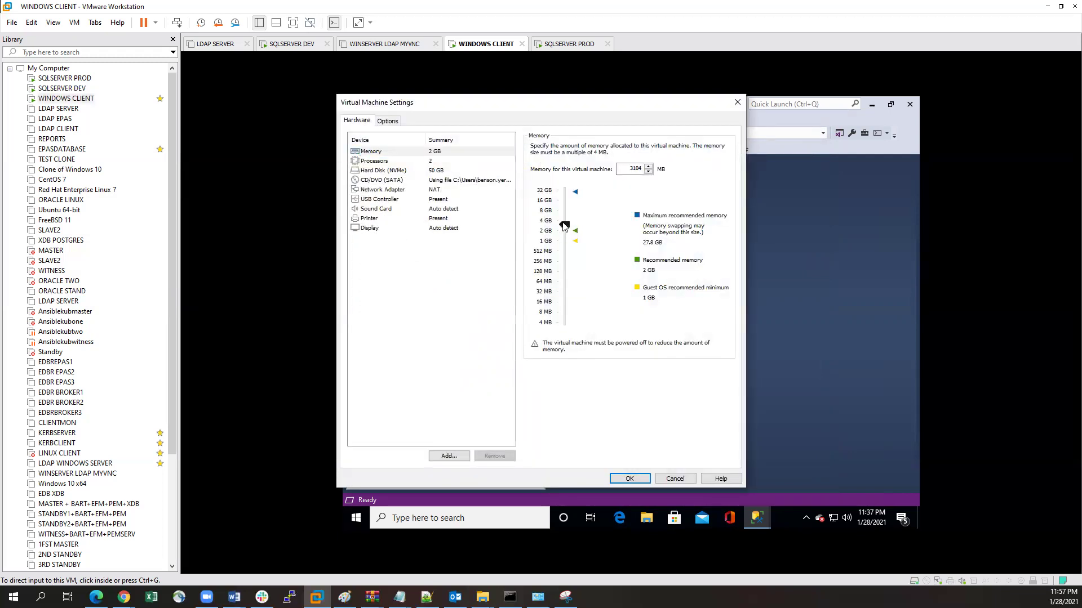
left_click(622, 477)
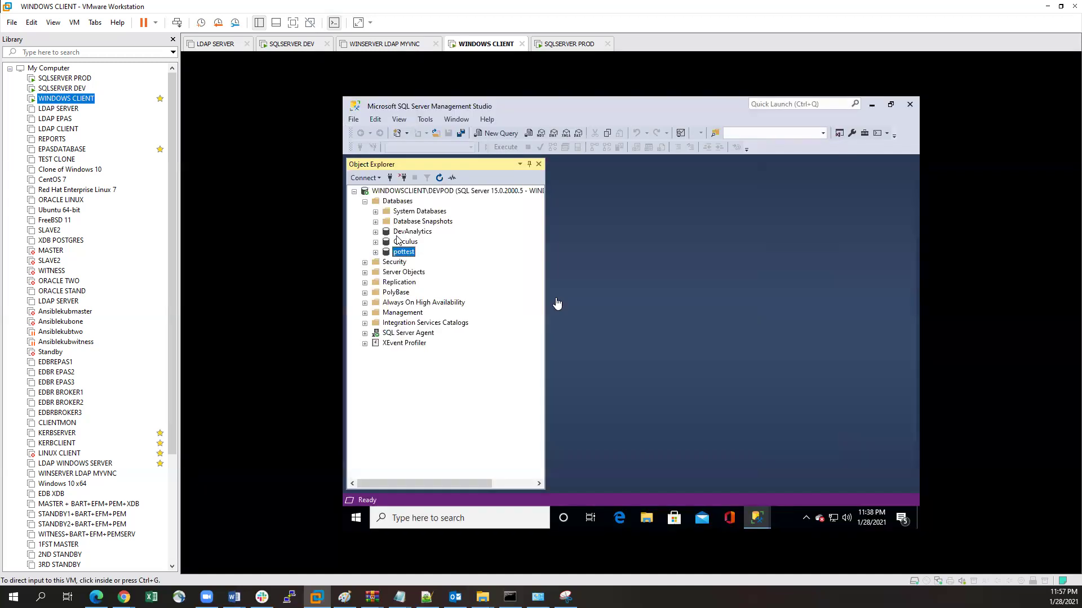
Step: Reopen the Windows Client VM settings to confirm the 3104 MB memory, then close them
right_click(57, 100)
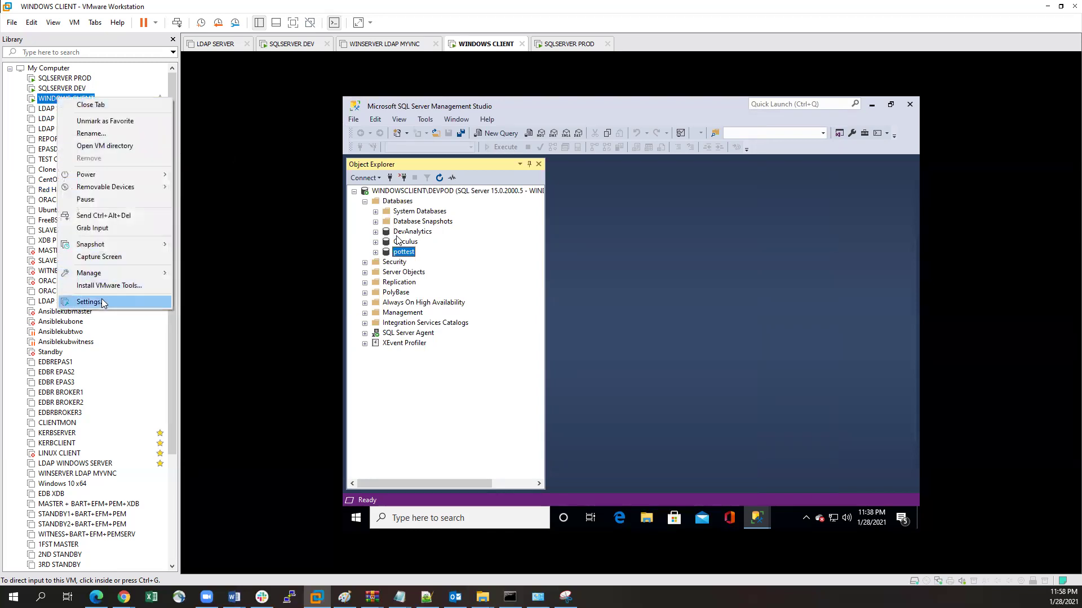
left_click(84, 302)
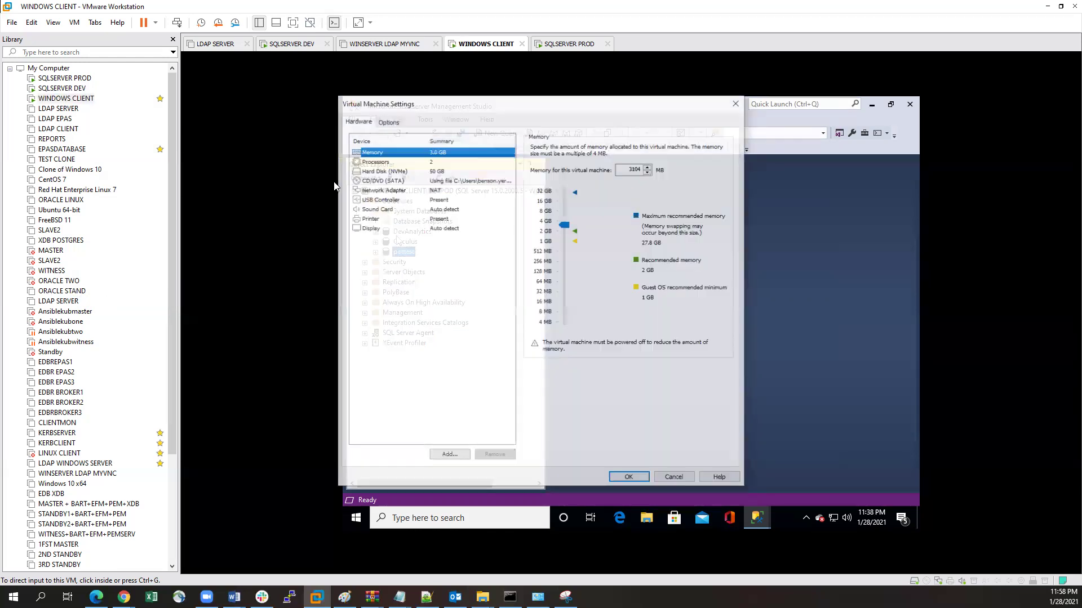
left_click(737, 102)
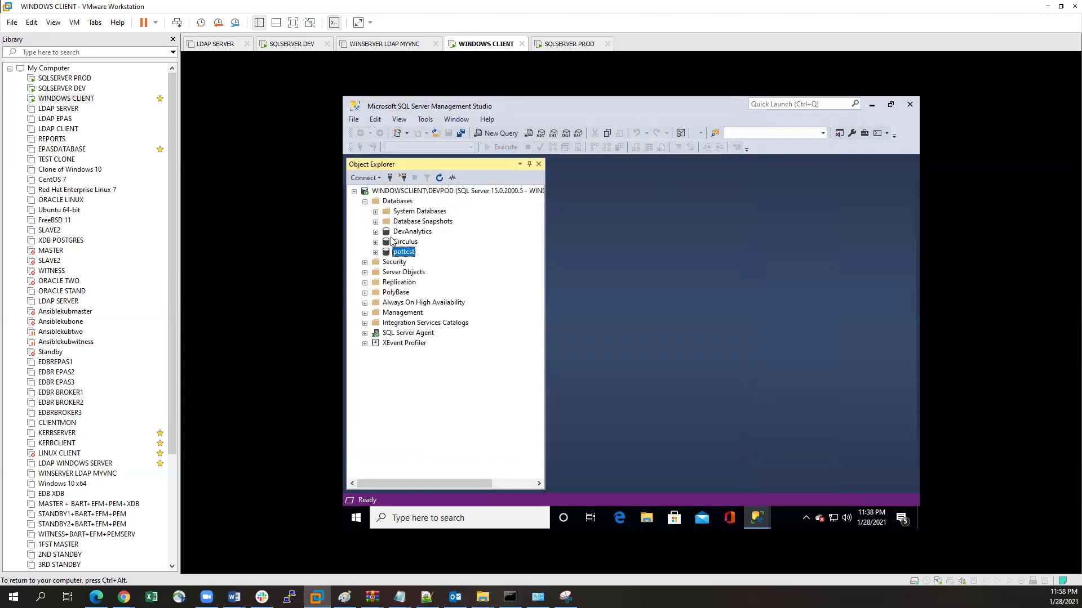
left_click(403, 232)
Step: Start a Restore Database for DevAnalytics using a backup device as the source
right_click(412, 234)
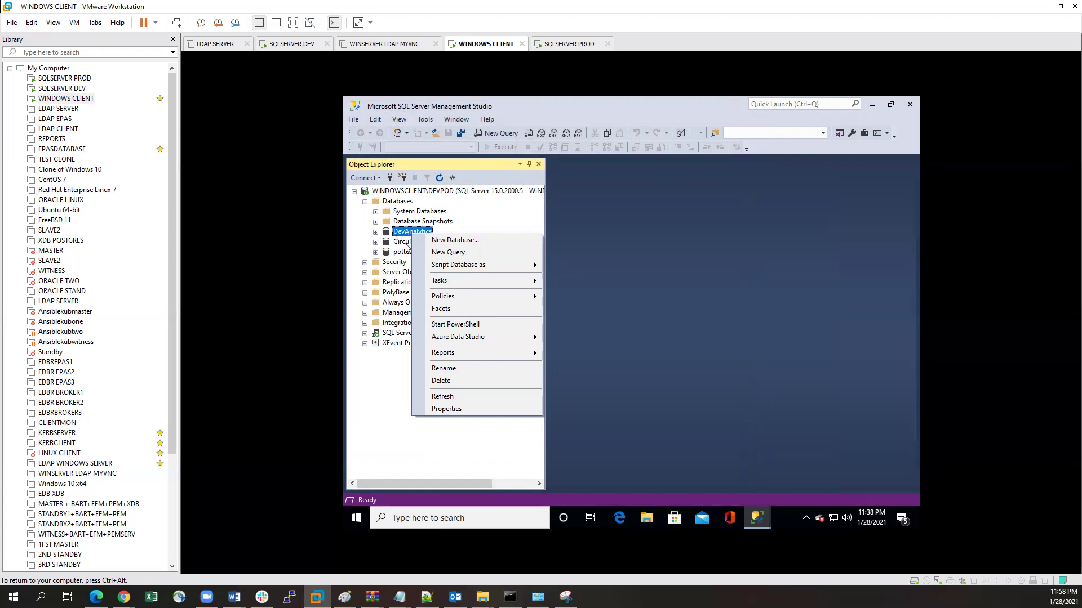
mouse_move(504, 286)
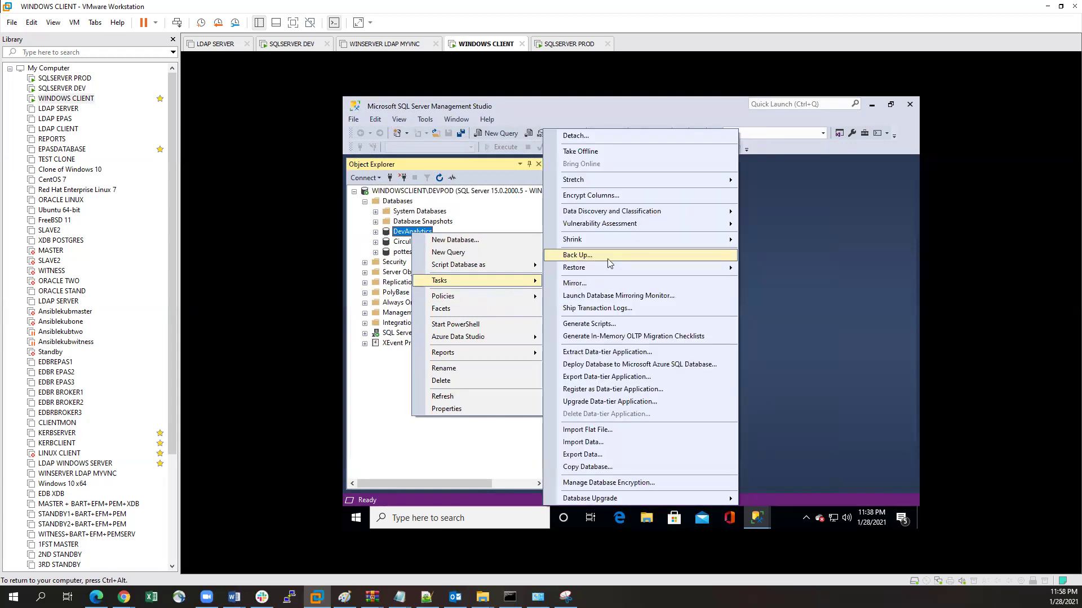
mouse_move(608, 267)
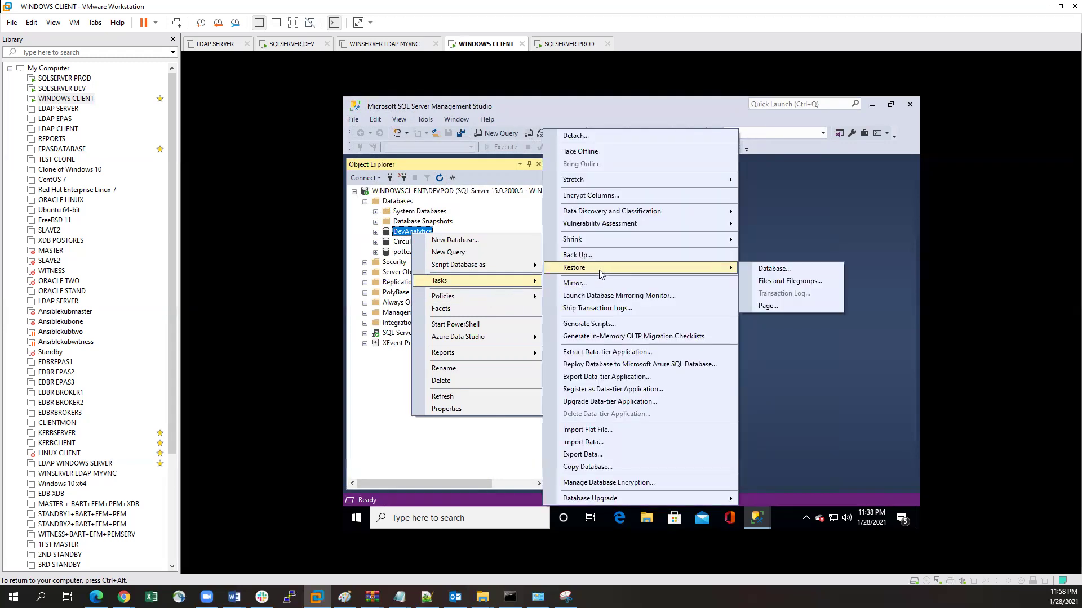
left_click(781, 271)
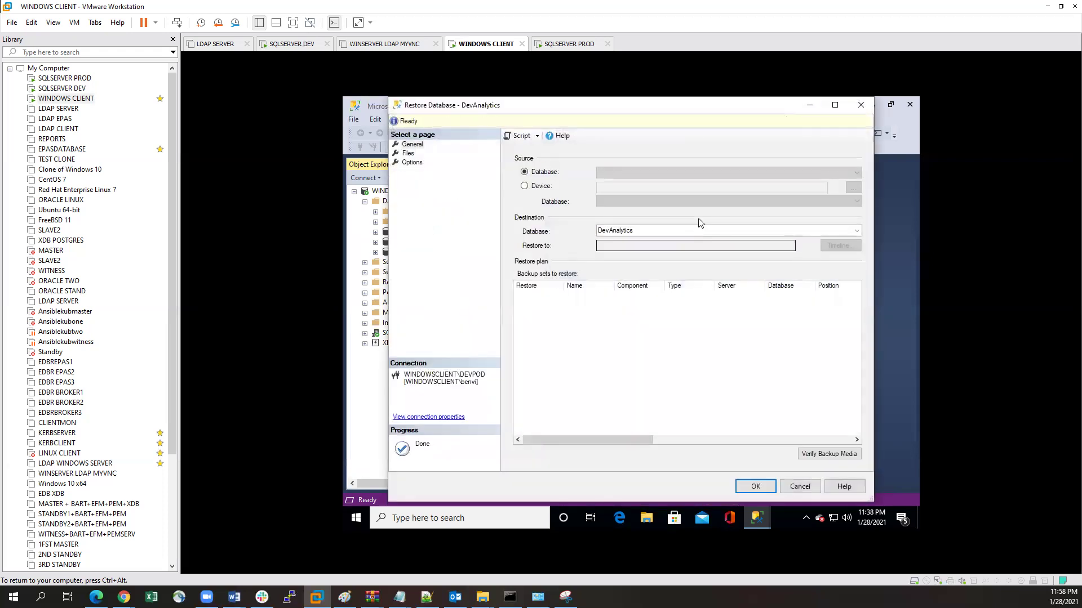
left_click(524, 187)
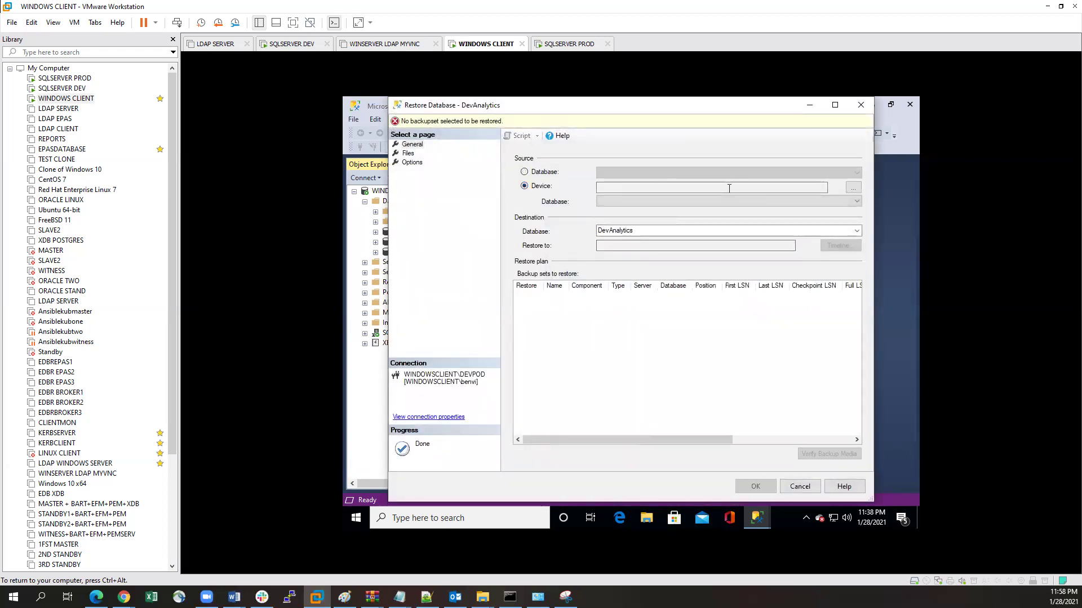
left_click(853, 187)
left_click(725, 272)
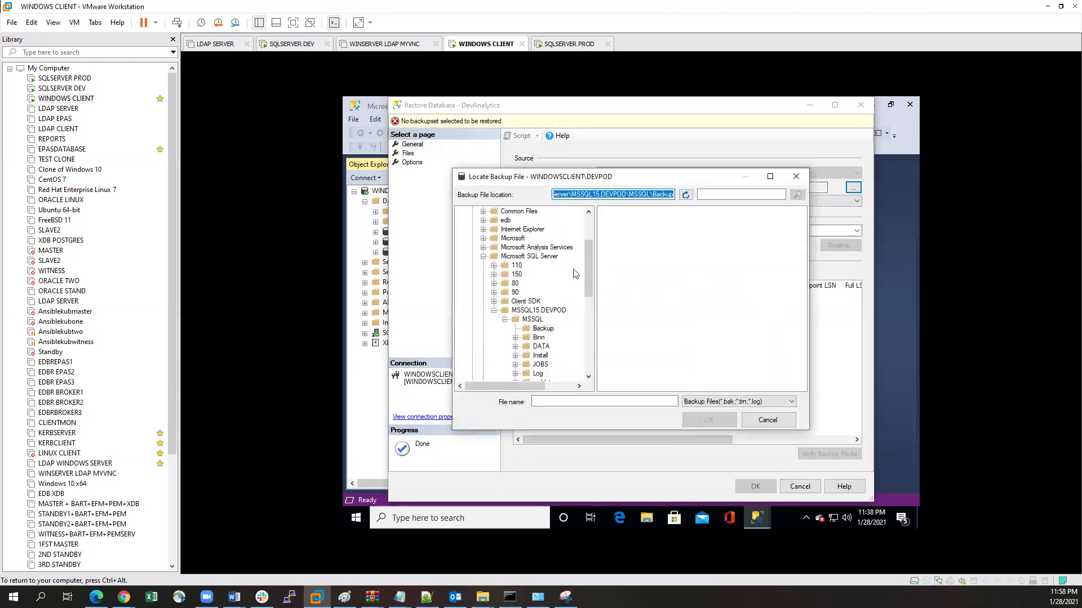
Step: Add C:\Users\dbs\Fillestro.bak as the backup device and turn off overwrite in Options
scroll(460, 236, "up", 3)
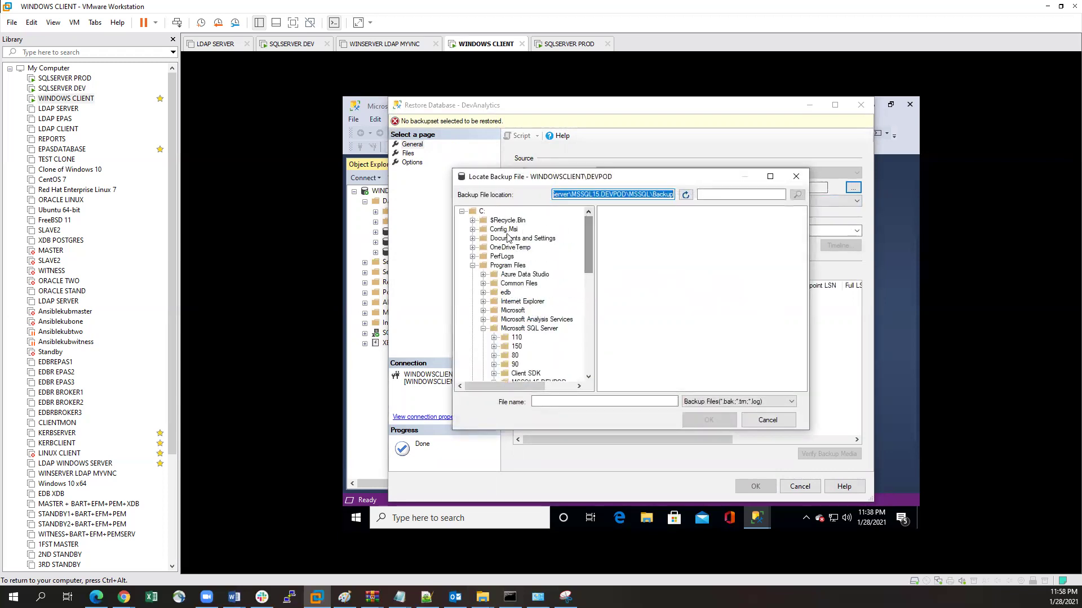
left_click(462, 212)
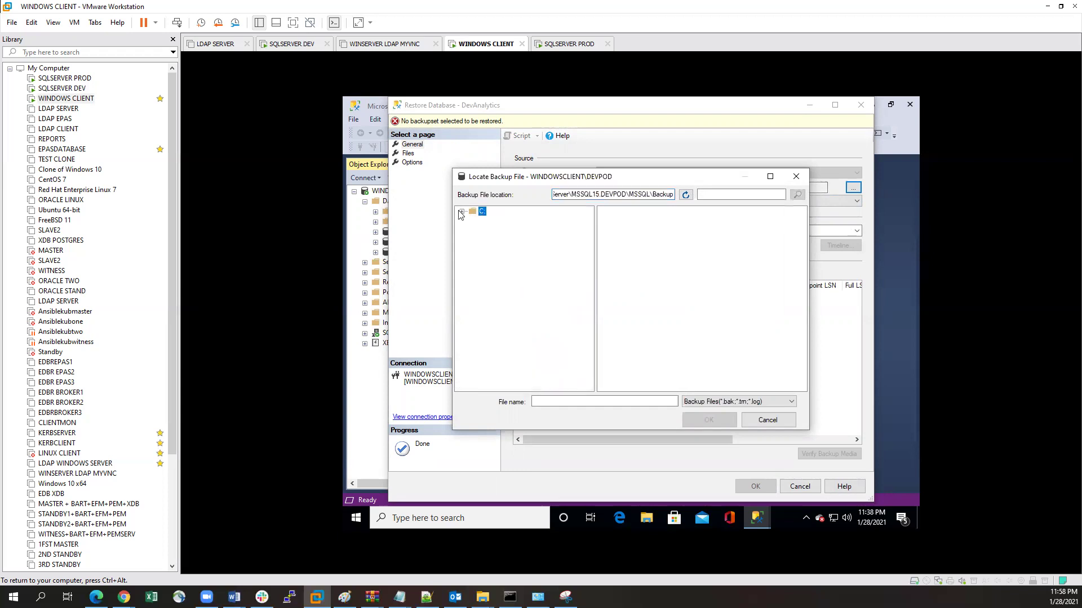
left_click(462, 212)
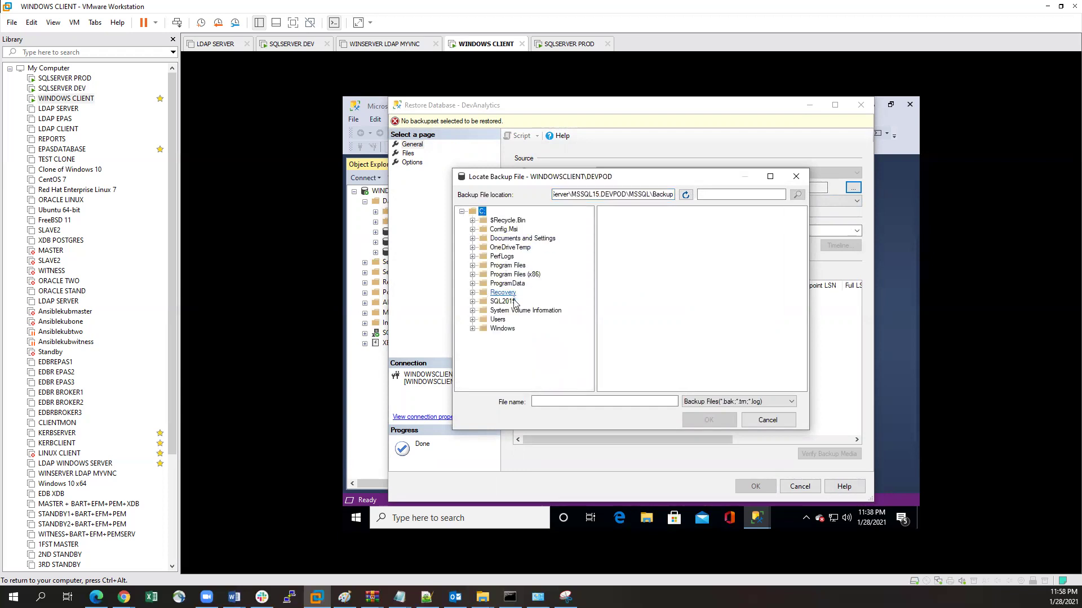
left_click(472, 320)
left_click(505, 329)
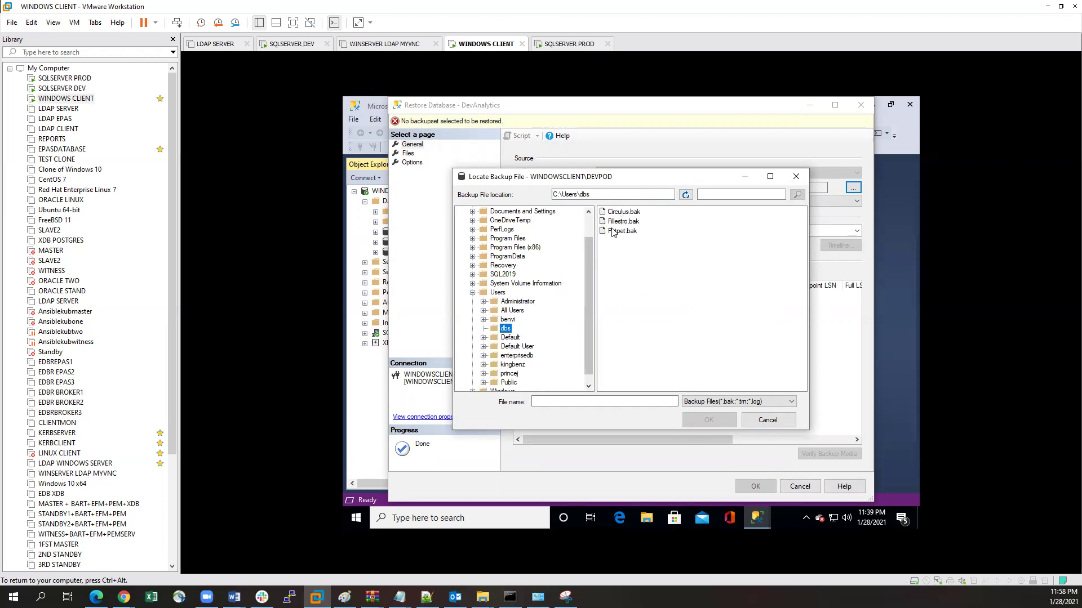
left_click(624, 221)
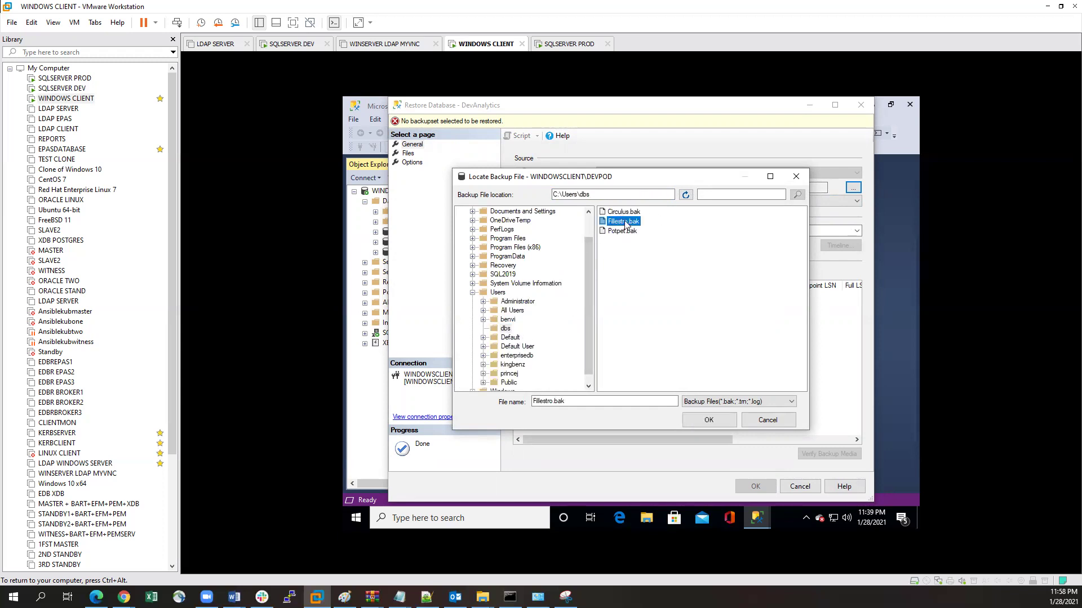
left_click(710, 421)
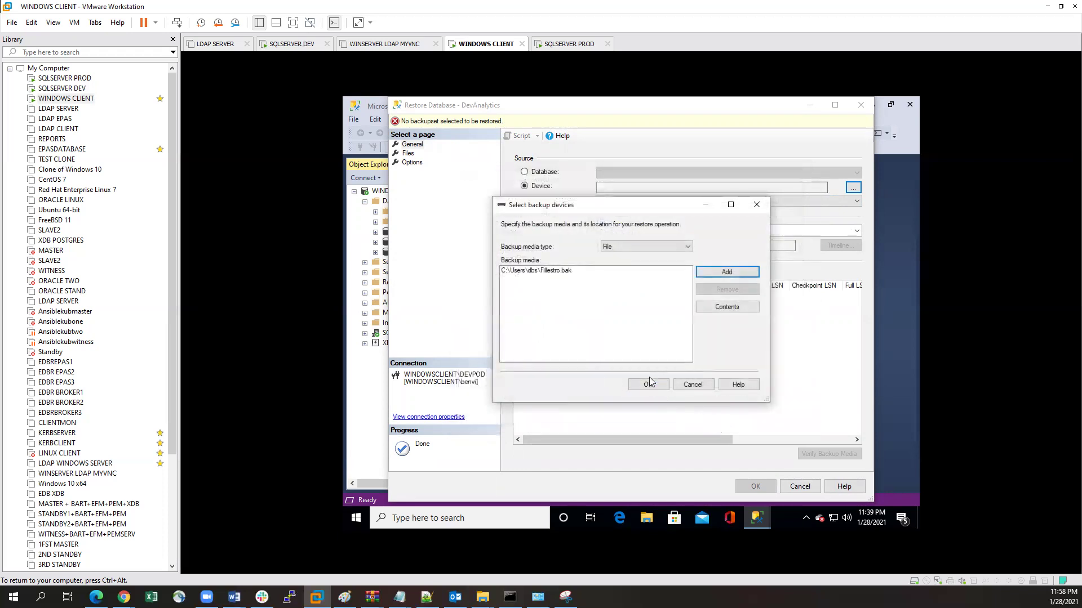
left_click(647, 385)
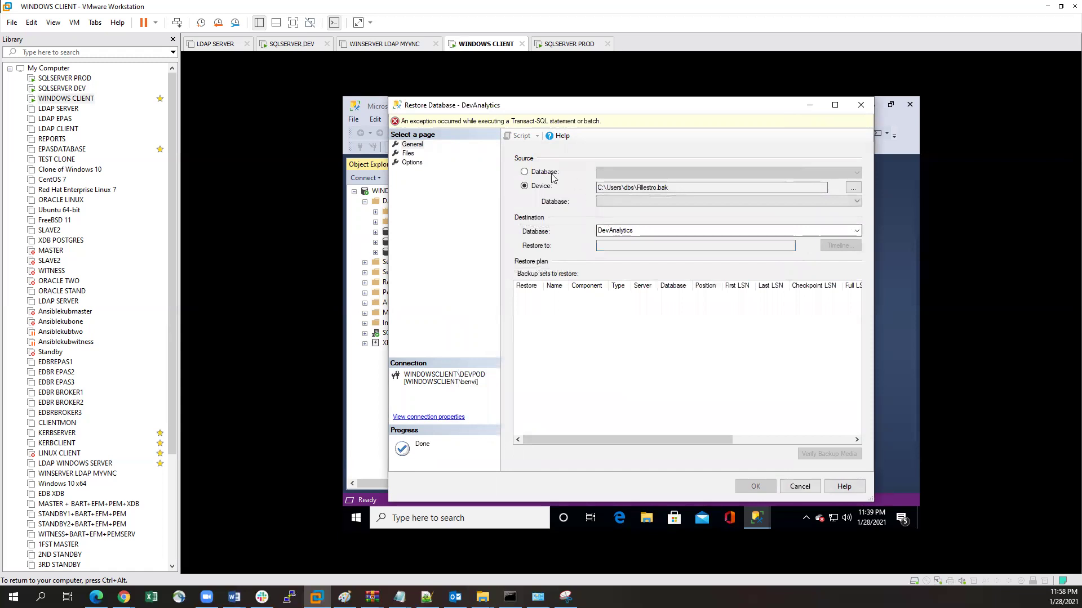
left_click(412, 163)
left_click(525, 173)
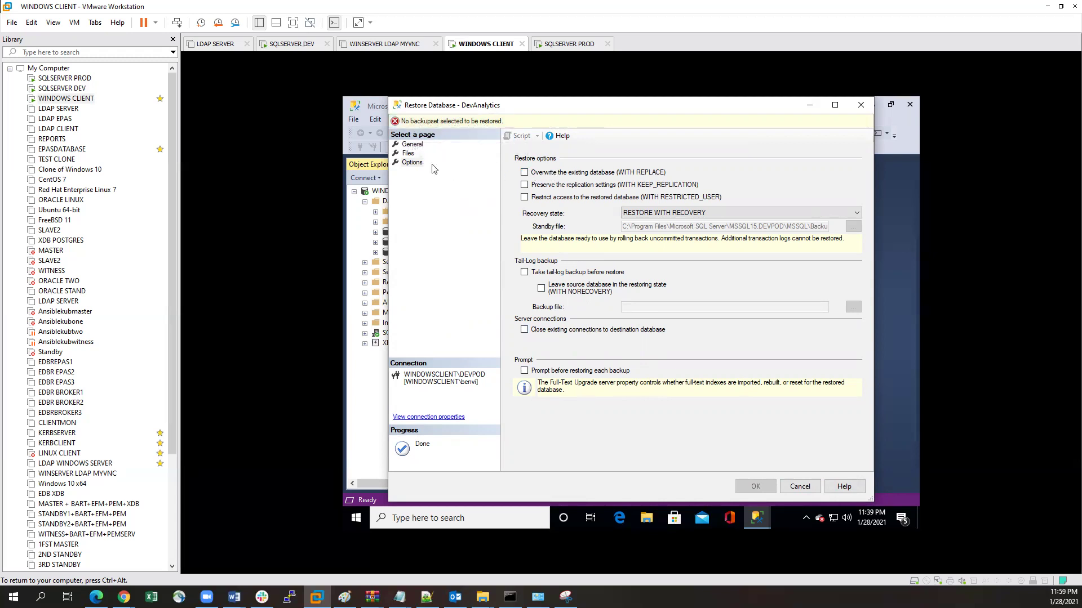
left_click(417, 147)
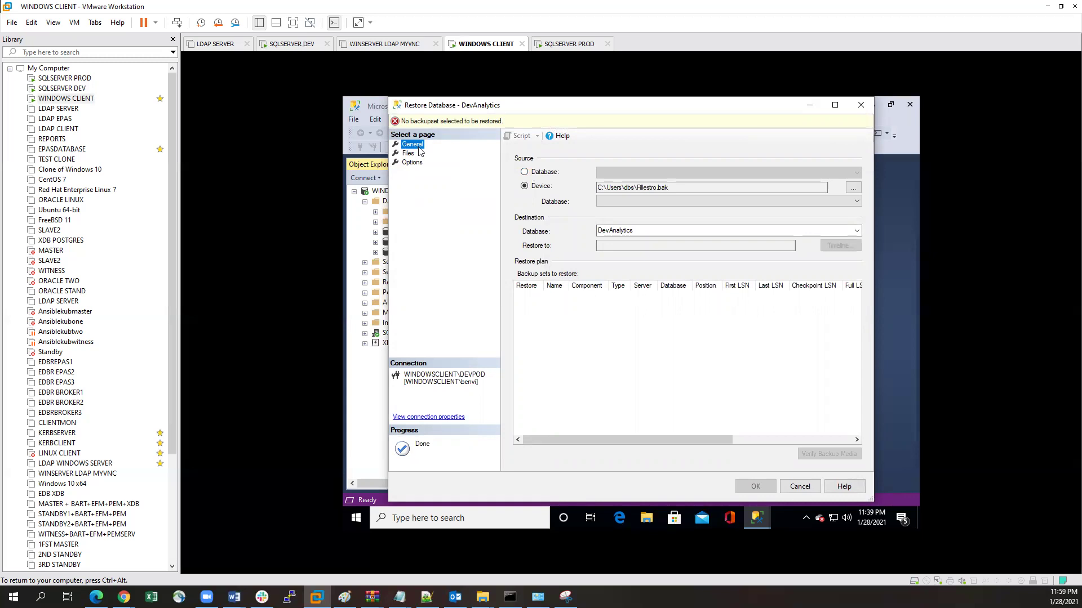
left_click(413, 163)
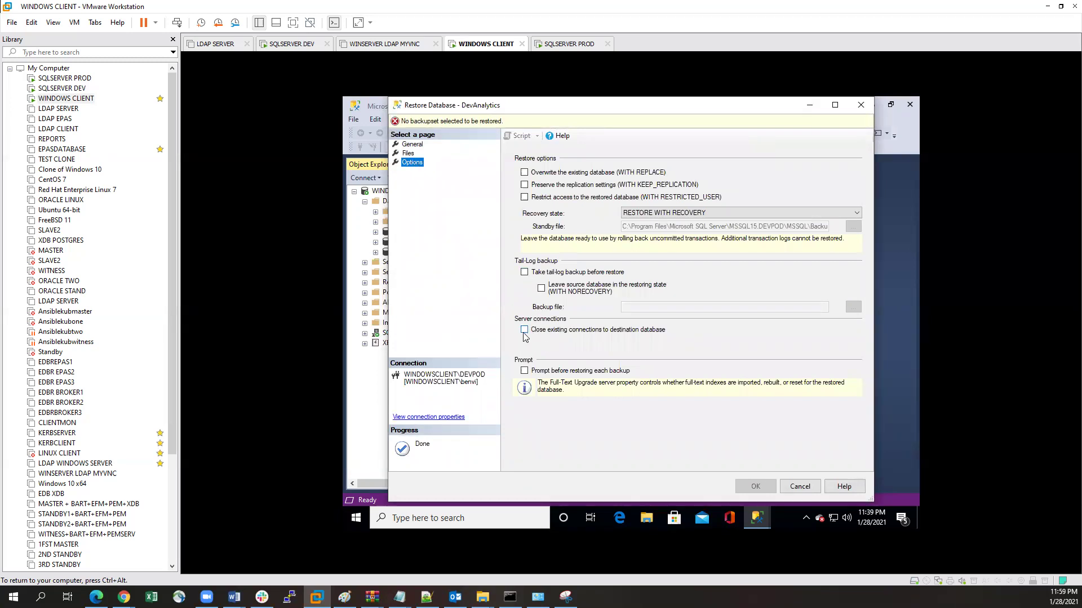
left_click(408, 155)
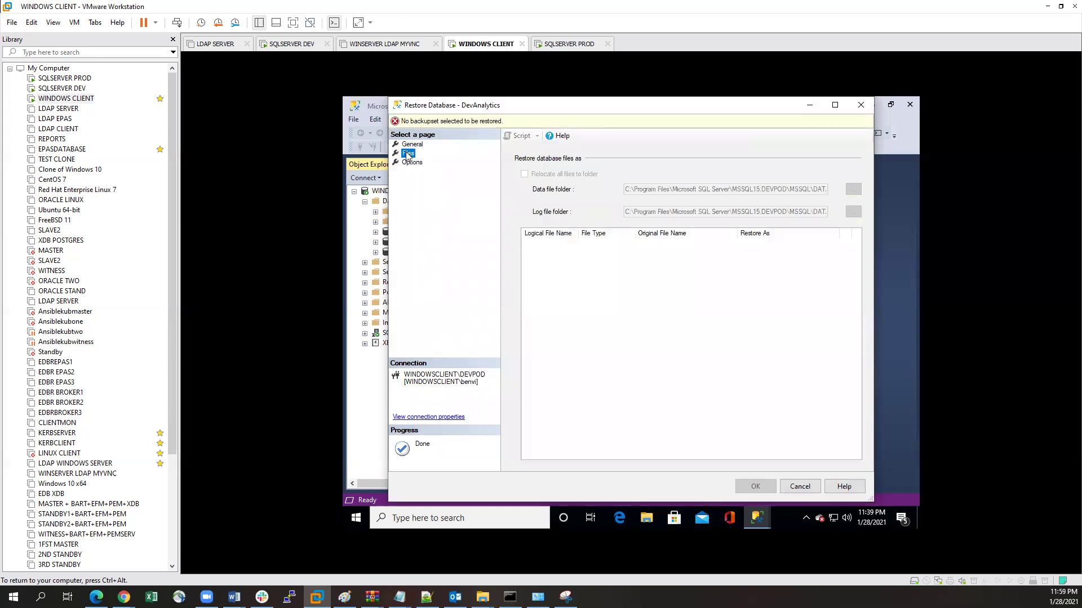
left_click(408, 146)
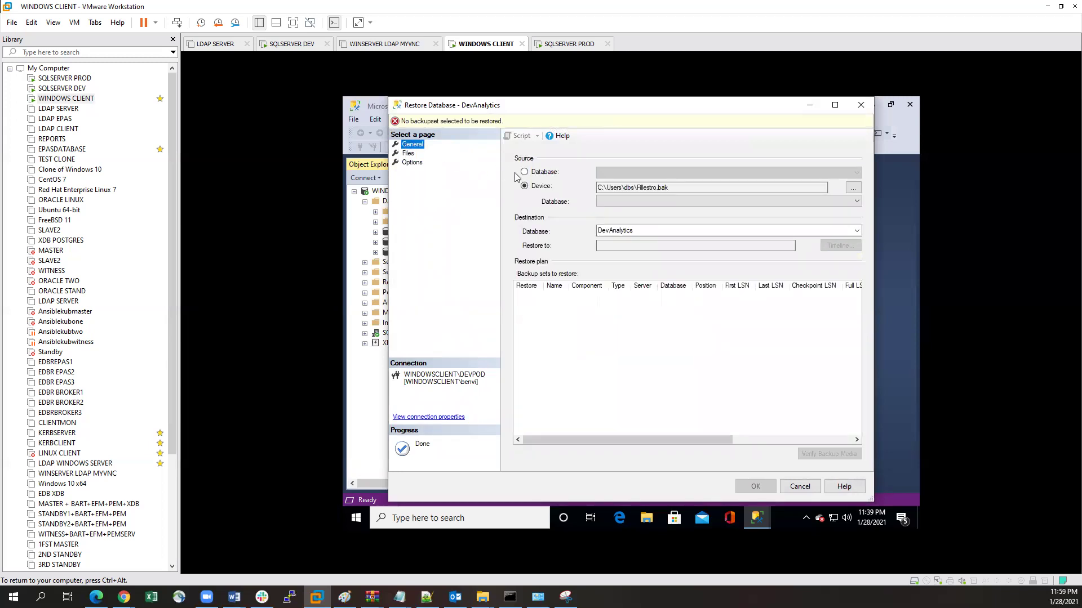
left_click(409, 154)
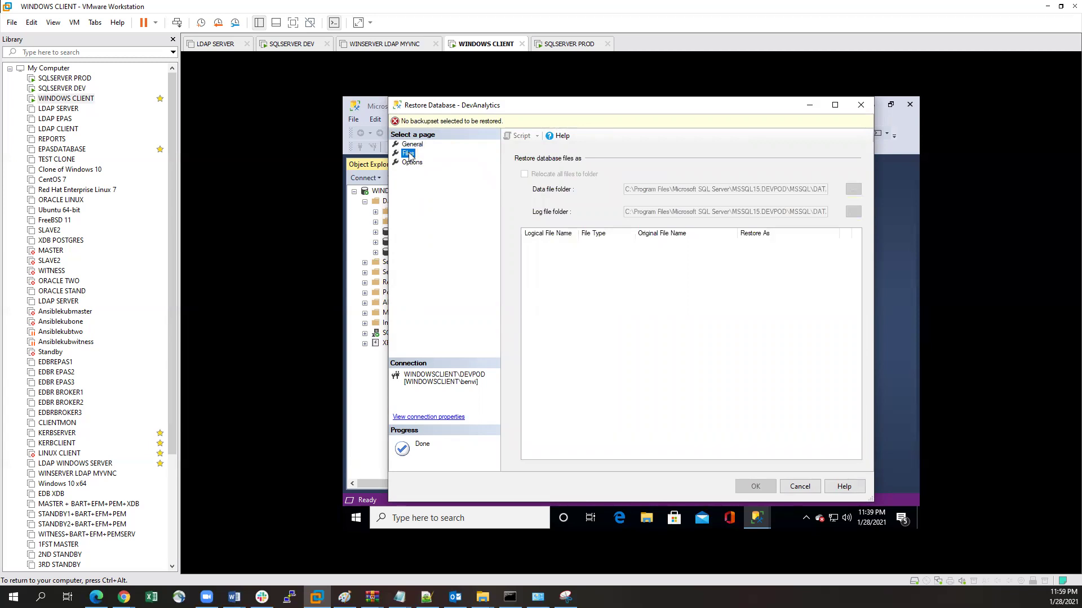
left_click(410, 145)
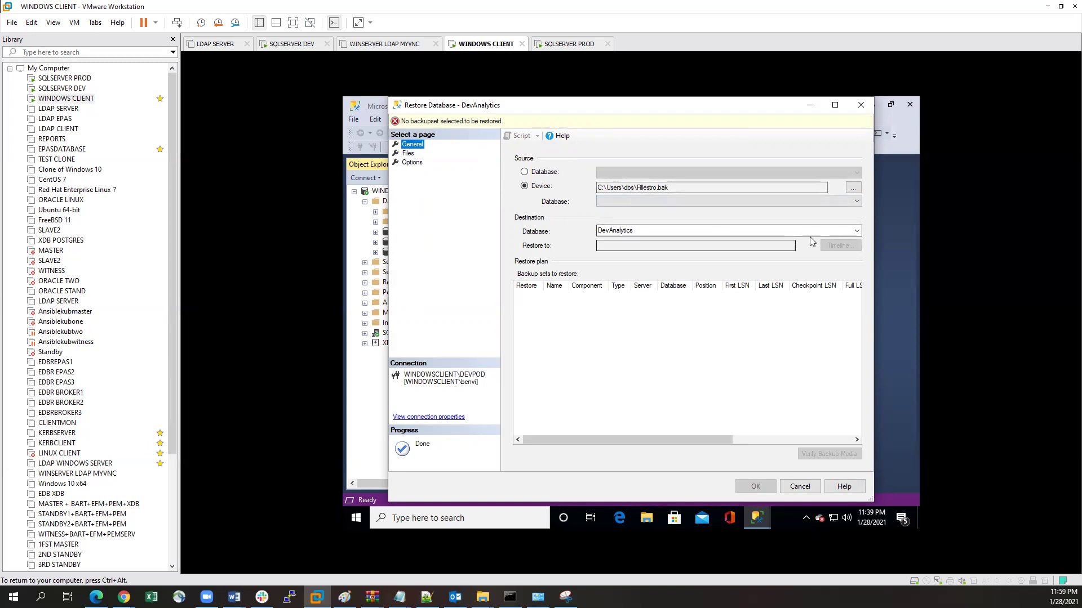
left_click(857, 231)
left_click(857, 231)
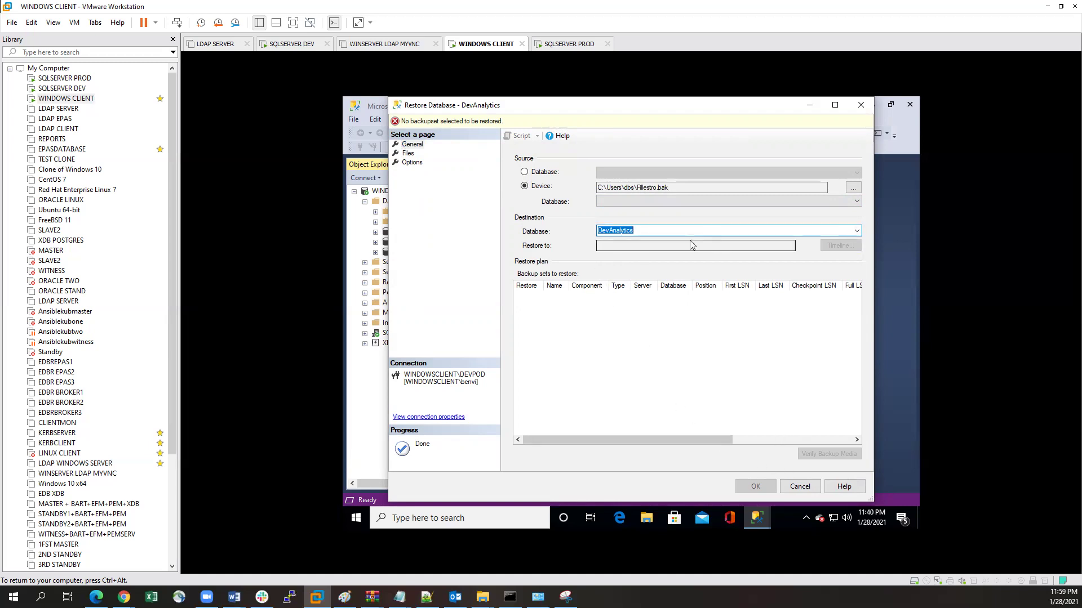
left_click(408, 153)
left_click(411, 163)
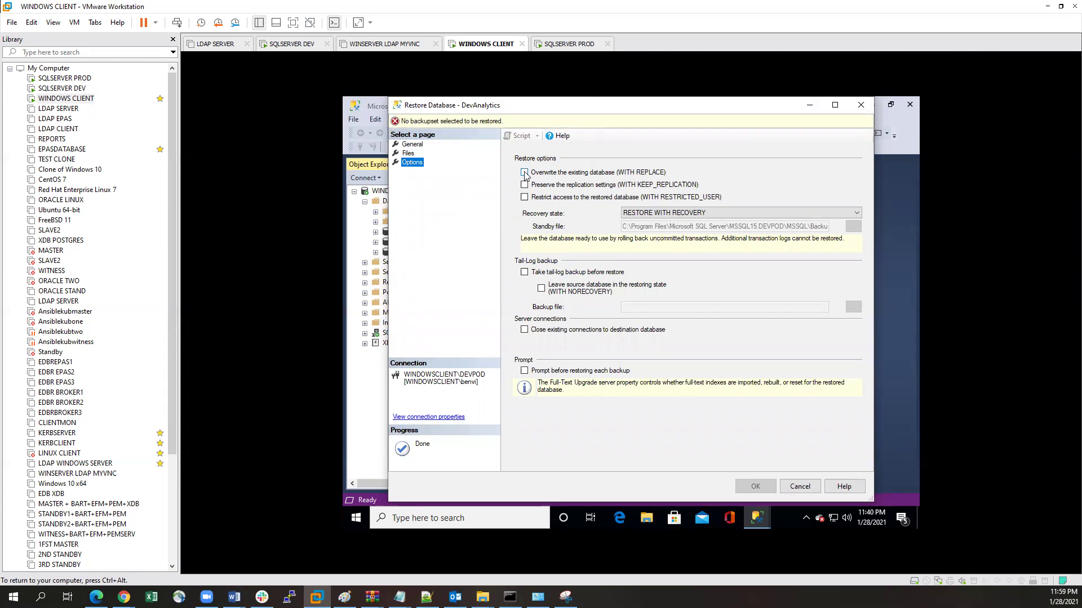
left_click(765, 217)
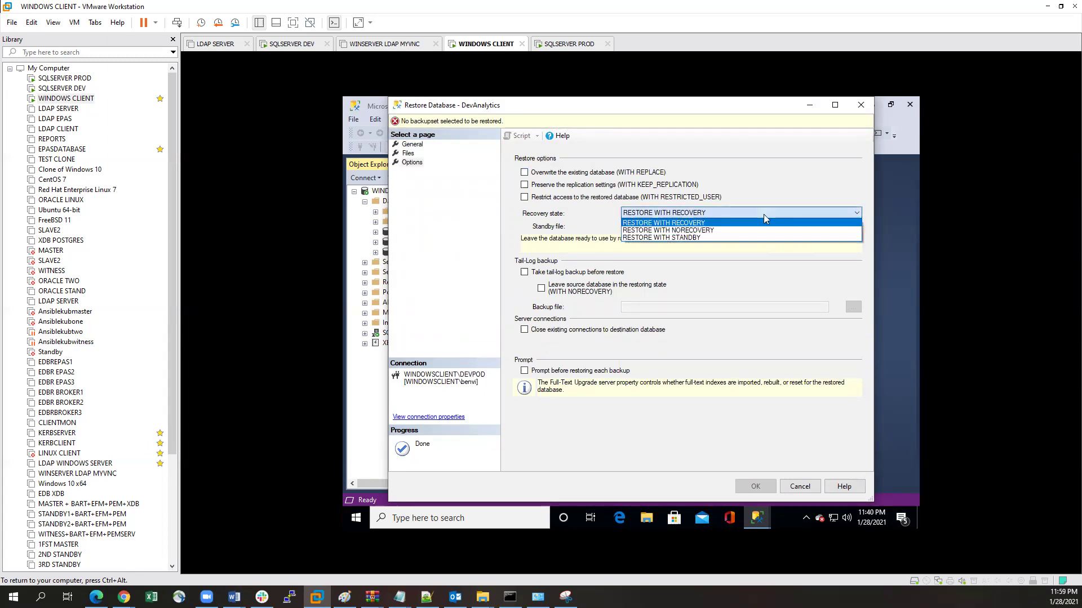
left_click(764, 216)
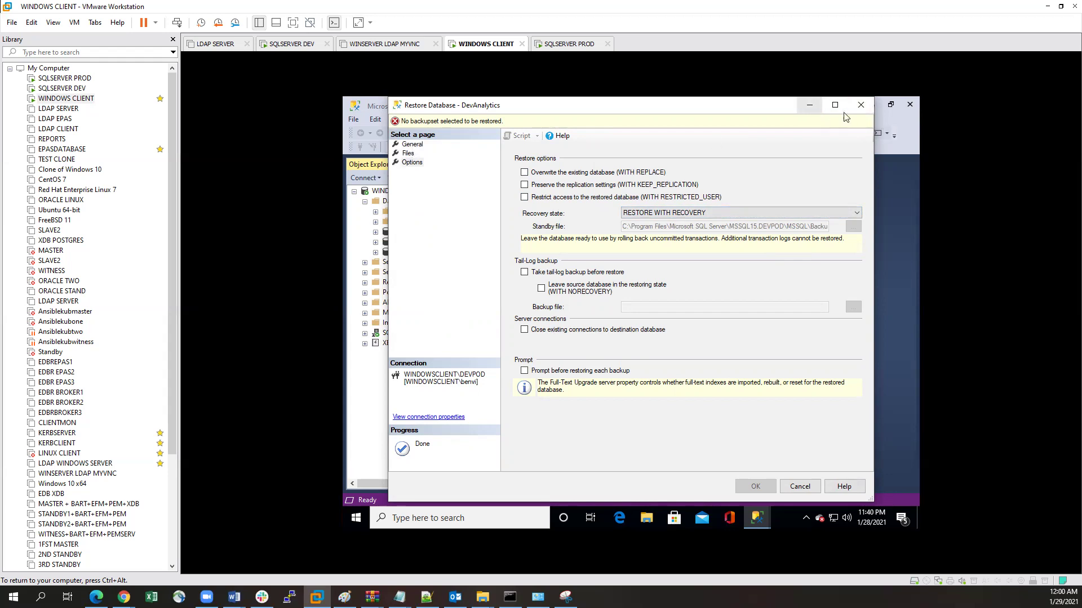
Step: Cancel the current restore and start a new database restore from a backup device
left_click(860, 105)
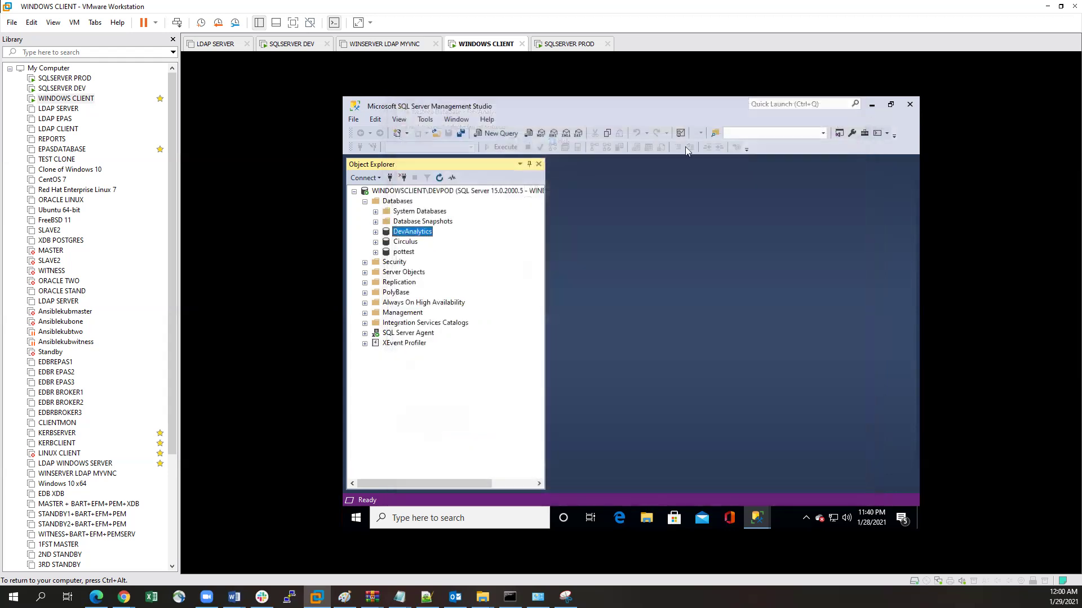
left_click(399, 204)
right_click(400, 205)
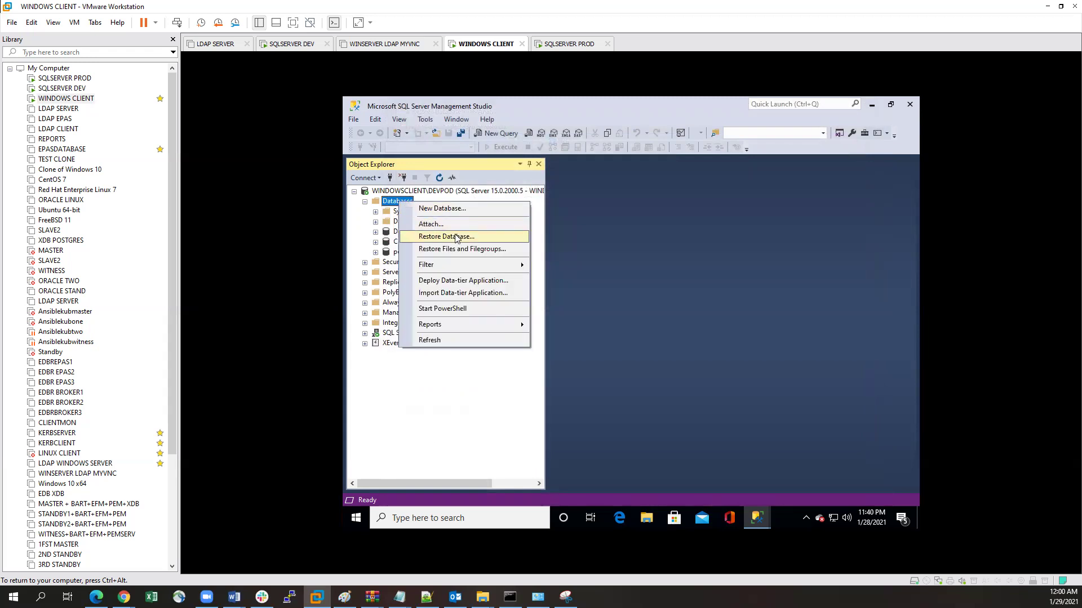
left_click(451, 231)
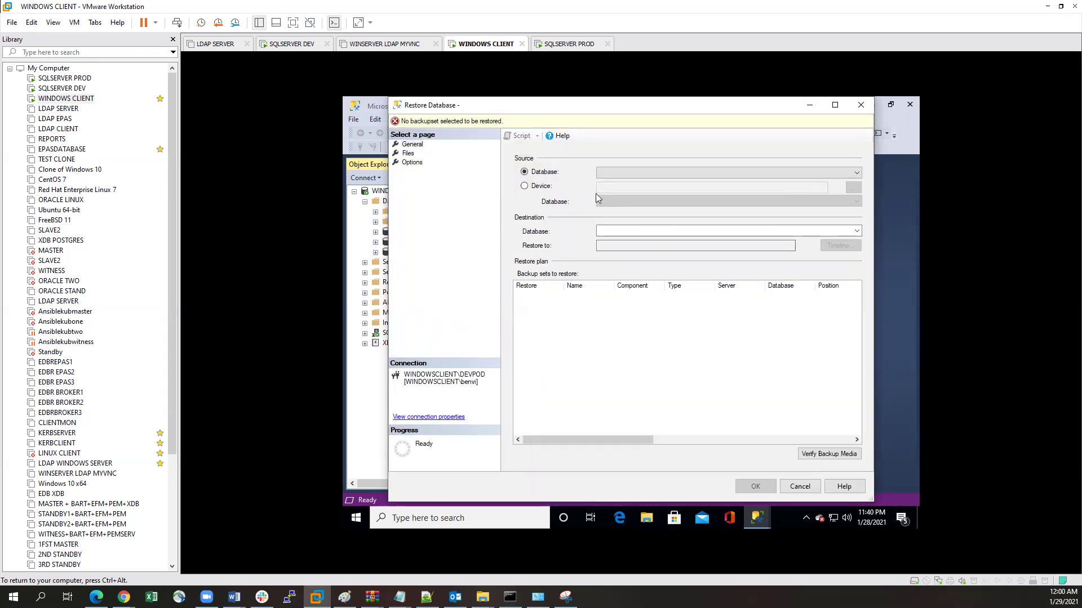
left_click(537, 187)
left_click(853, 187)
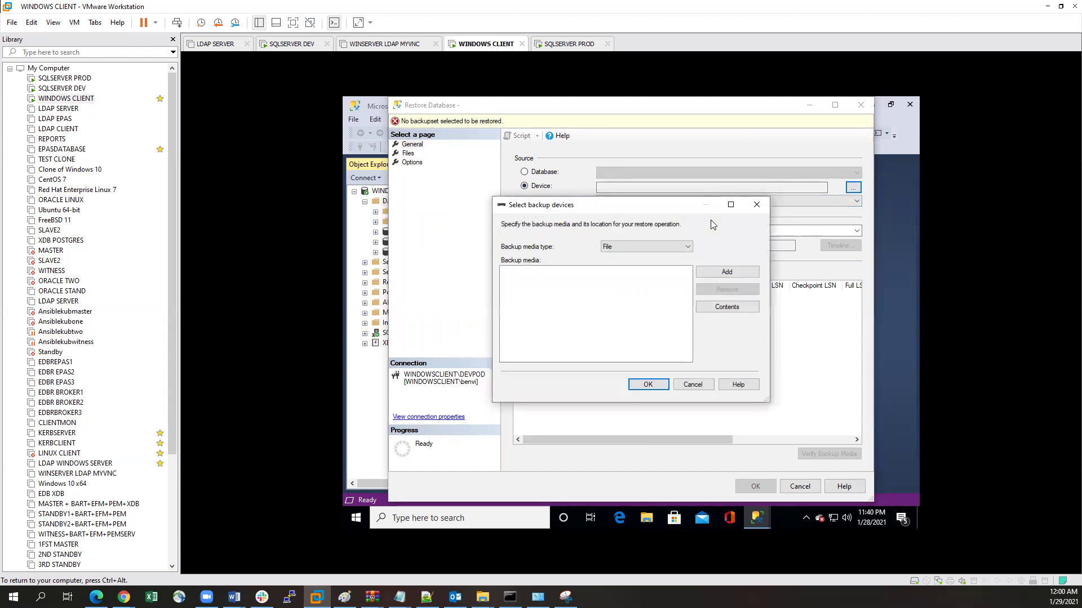
Step: Select C:\Users\dbs\Fillestro.bak as the backup media to restore from
left_click(725, 273)
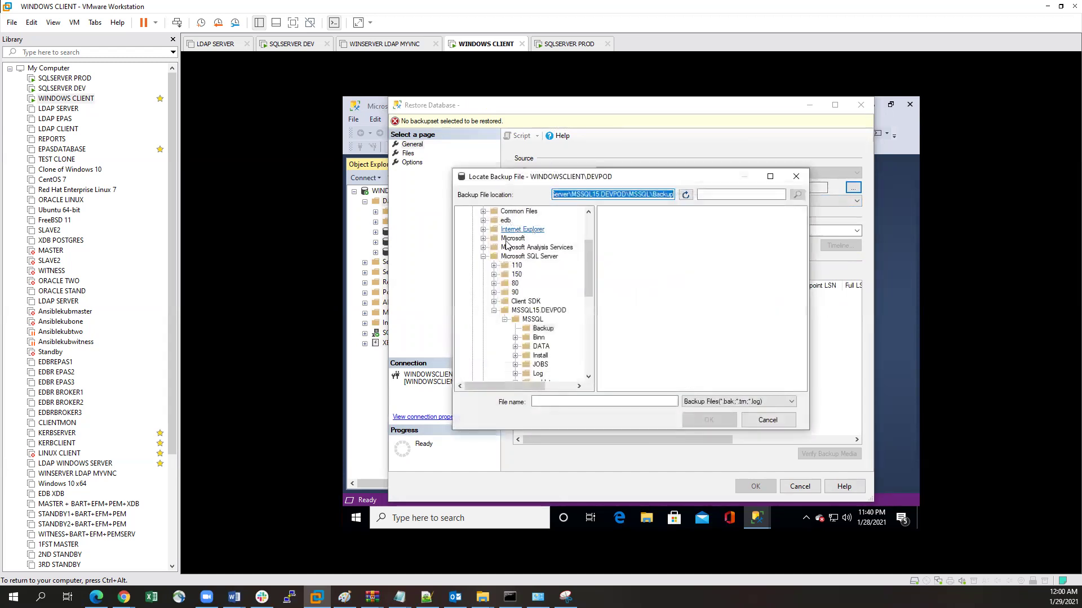
left_click_drag(586, 256, 589, 351)
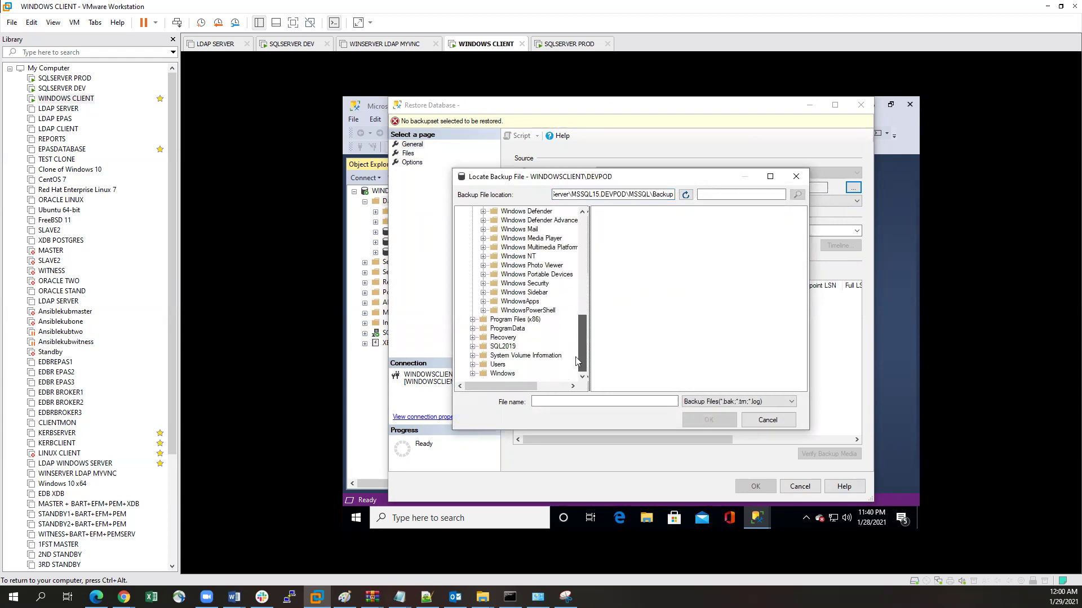
left_click(472, 365)
left_click(505, 320)
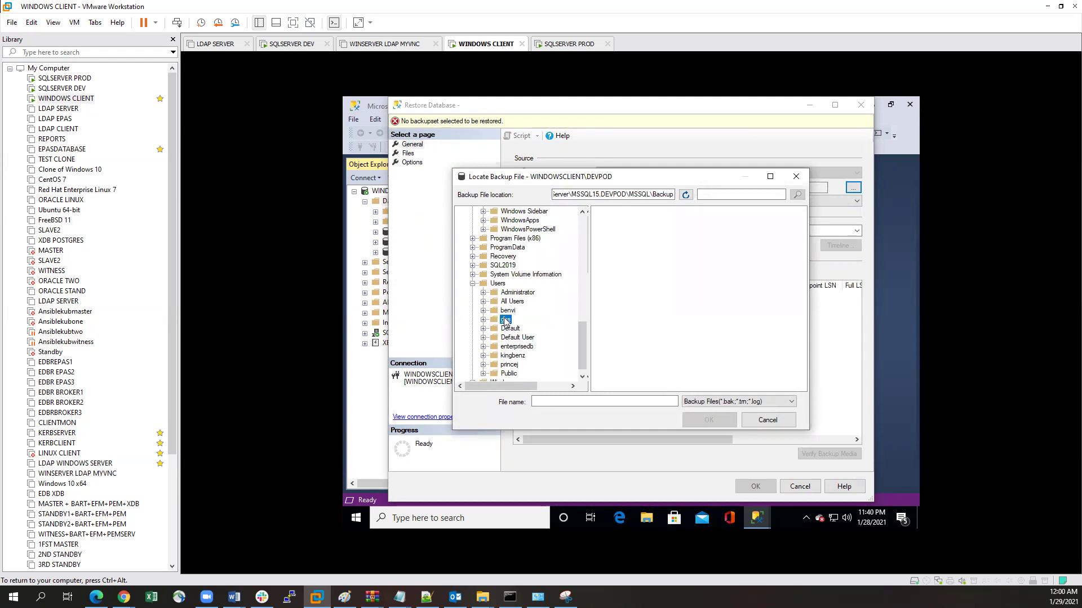
left_click(618, 221)
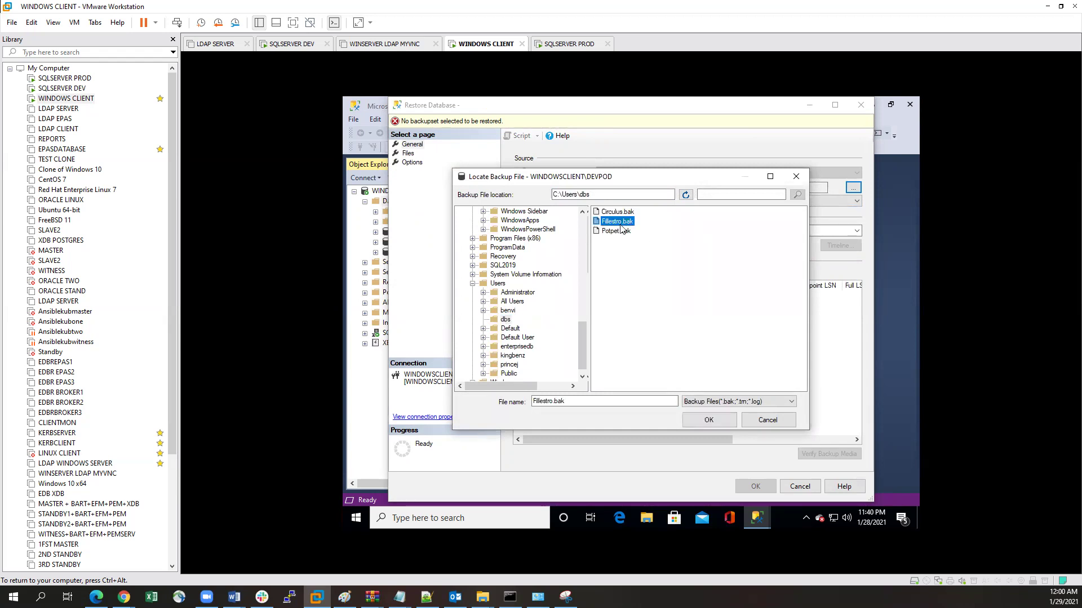
left_click(710, 422)
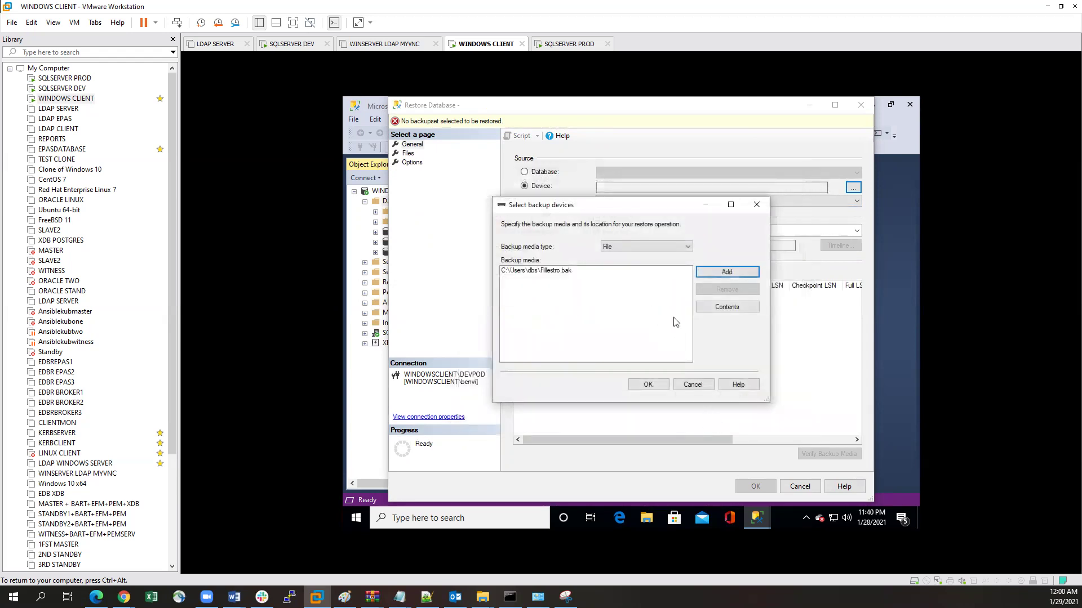
left_click(648, 385)
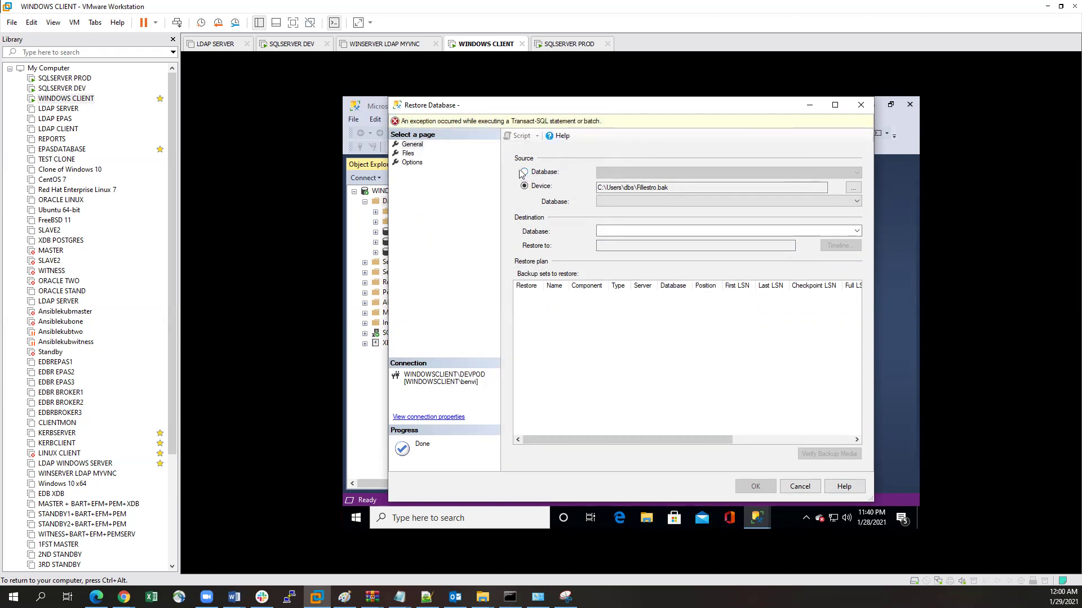
left_click(409, 154)
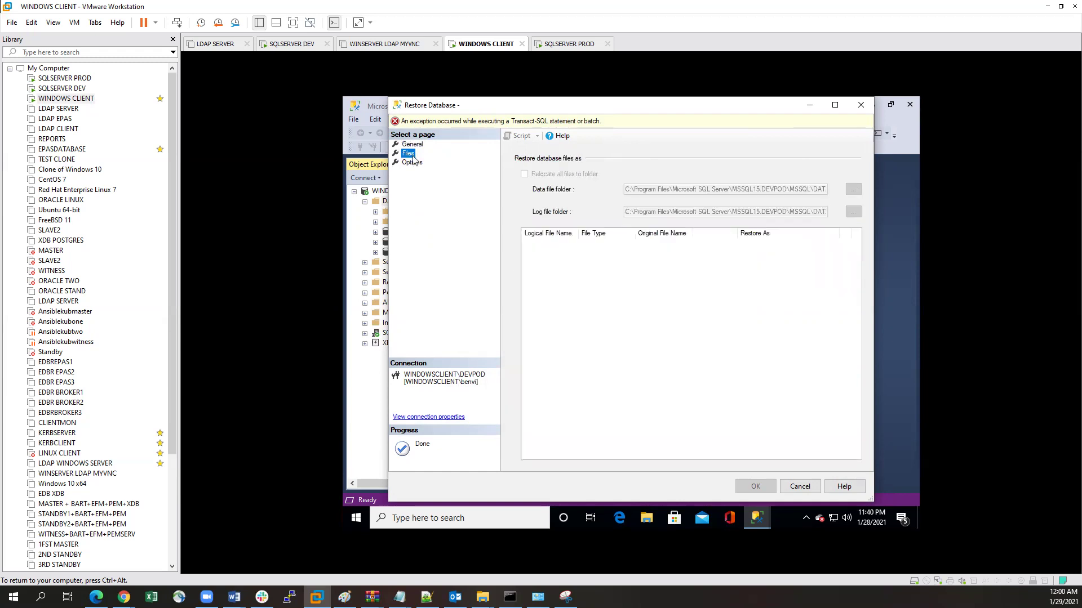
left_click(411, 163)
left_click(524, 172)
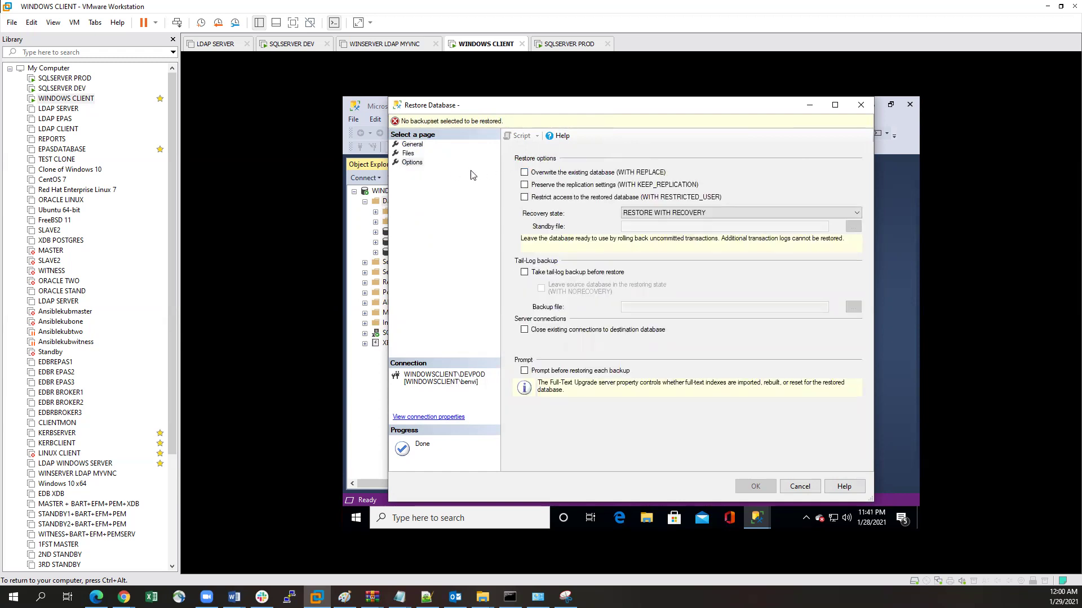
left_click(412, 145)
left_click(663, 191)
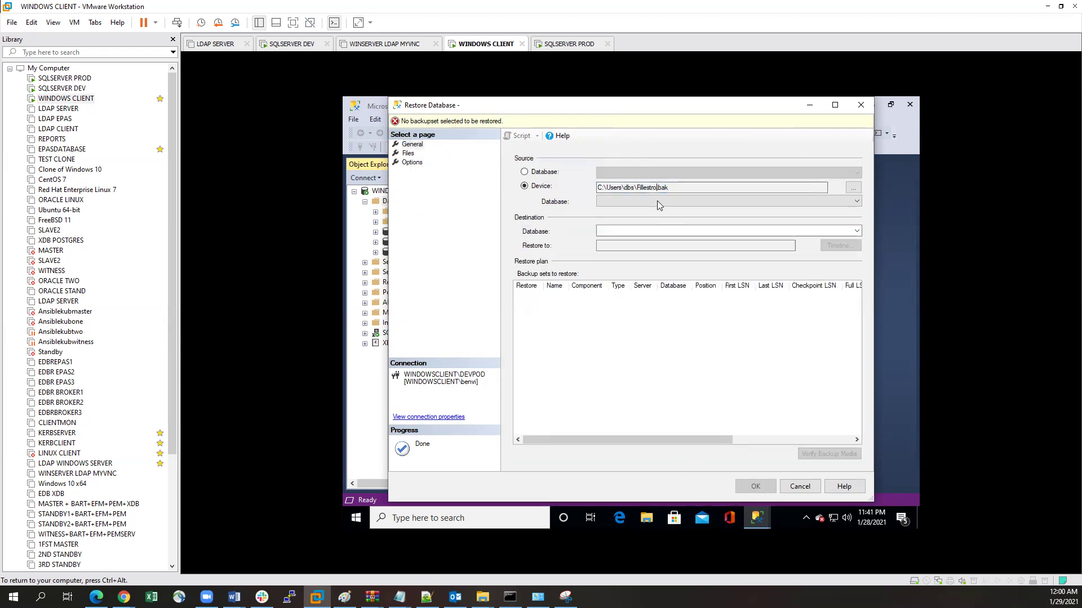
left_click(851, 188)
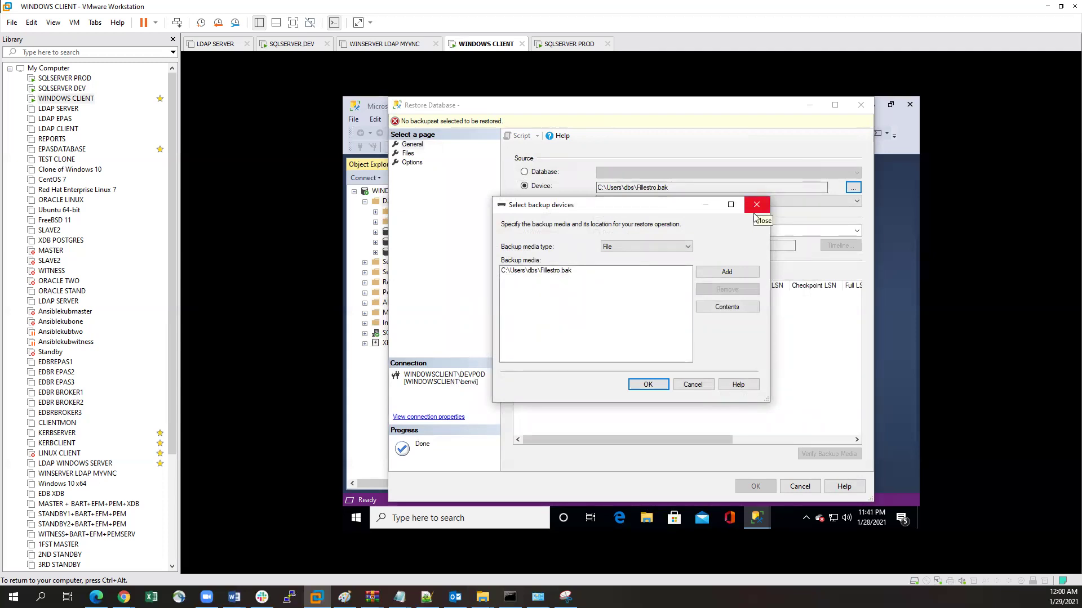
left_click(648, 384)
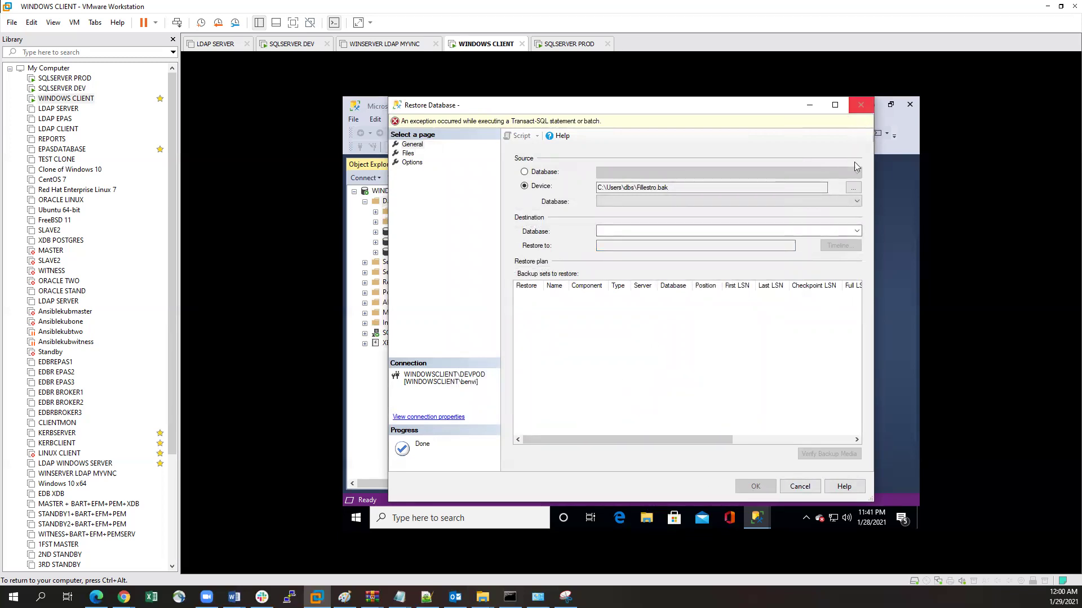
Step: Add Fillestro.bak and Potpet.bak from C:\Users\dbs as the restore backup devices
left_click(853, 187)
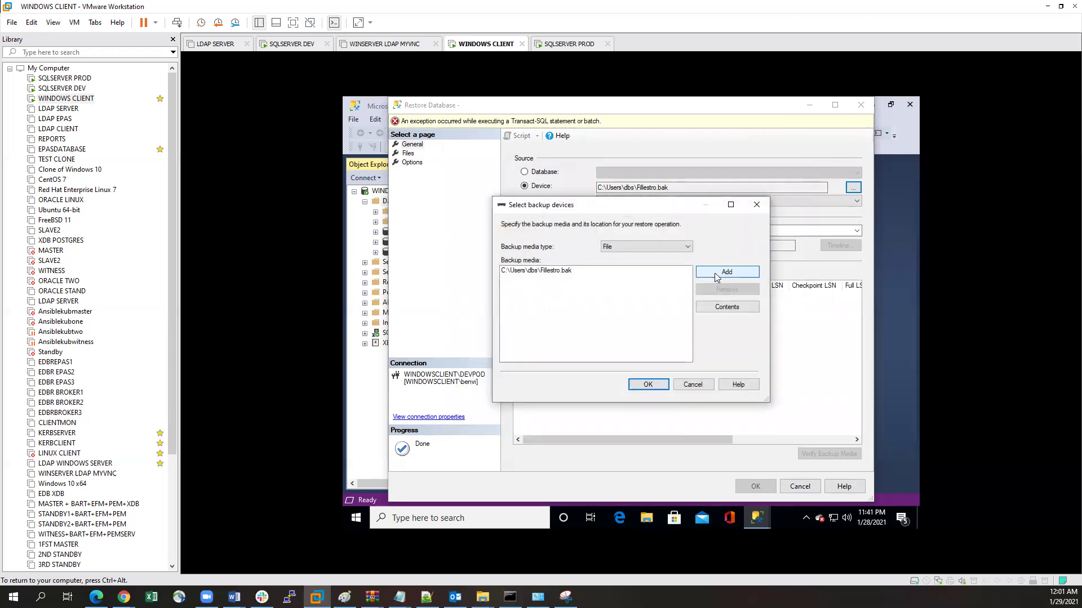
left_click(717, 278)
left_click_drag(586, 259, 587, 371)
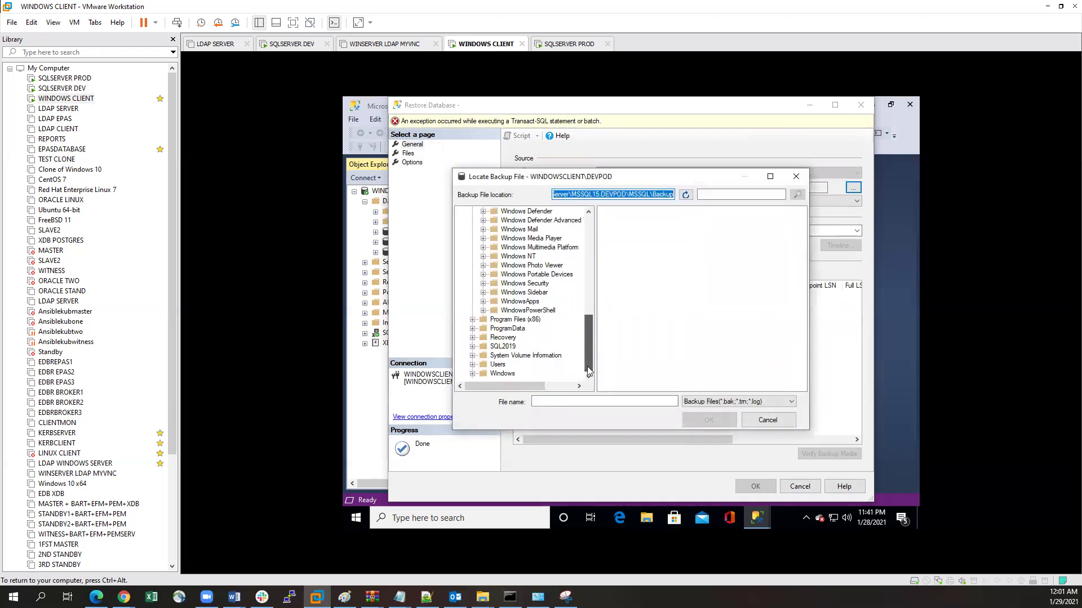
left_click(501, 365)
left_click(473, 365)
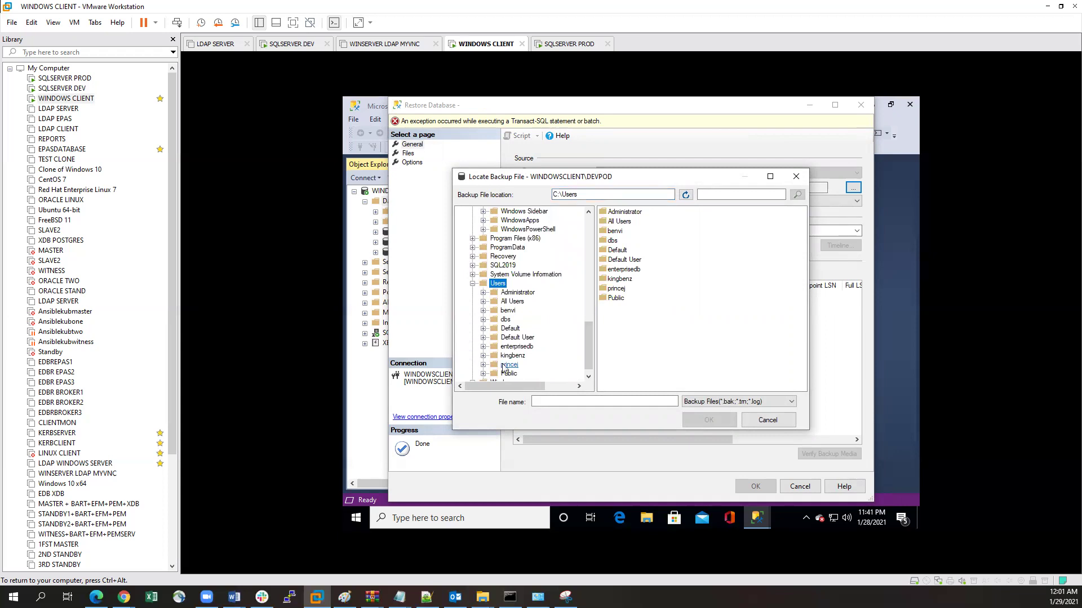
left_click(505, 320)
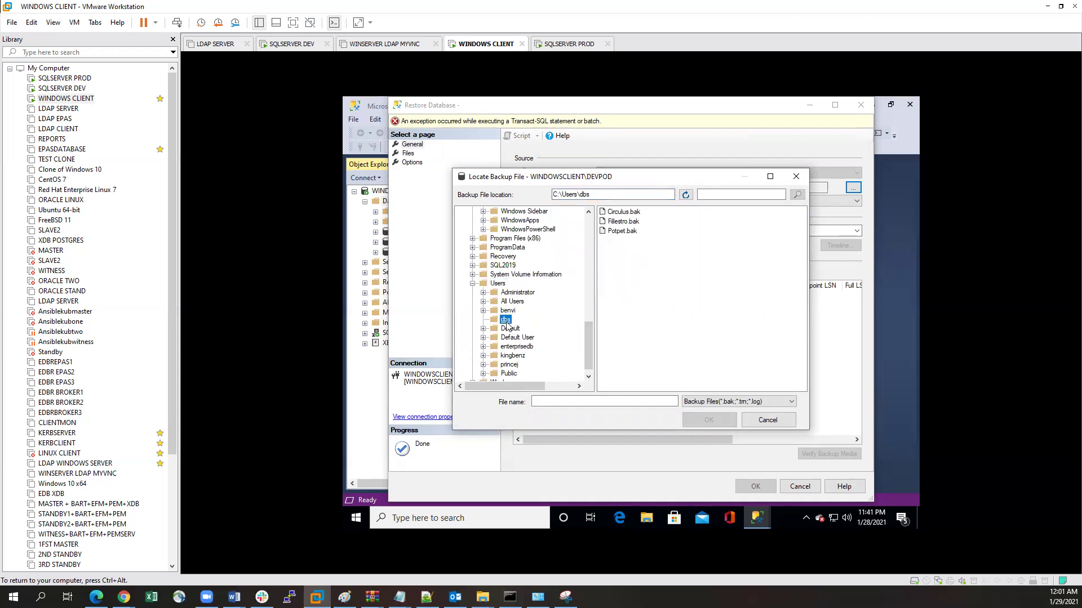
left_click(626, 222)
left_click(625, 231, "ctrl")
left_click(691, 422)
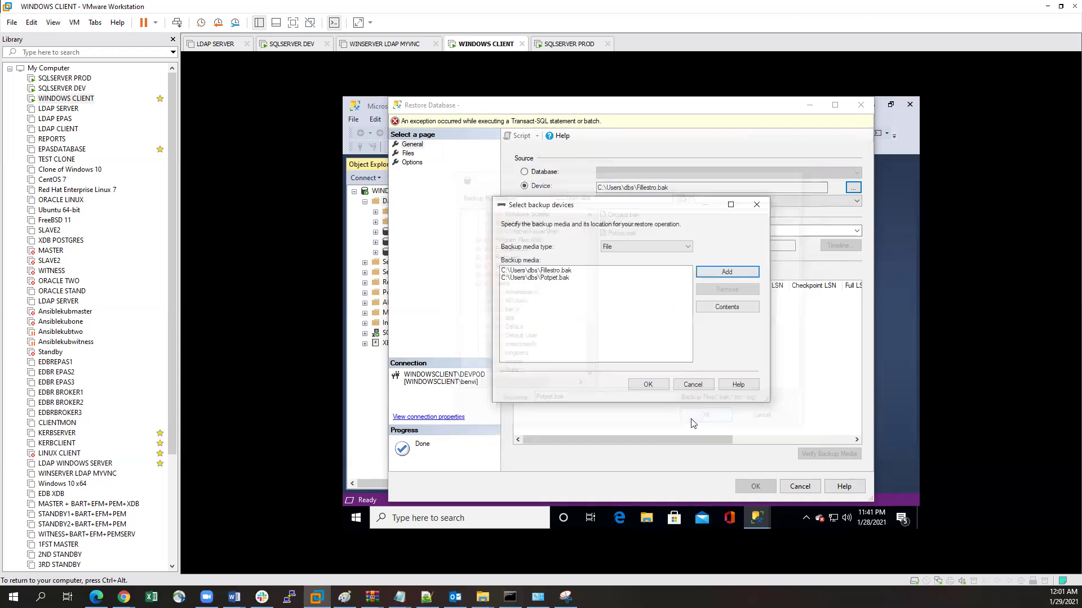
left_click(647, 384)
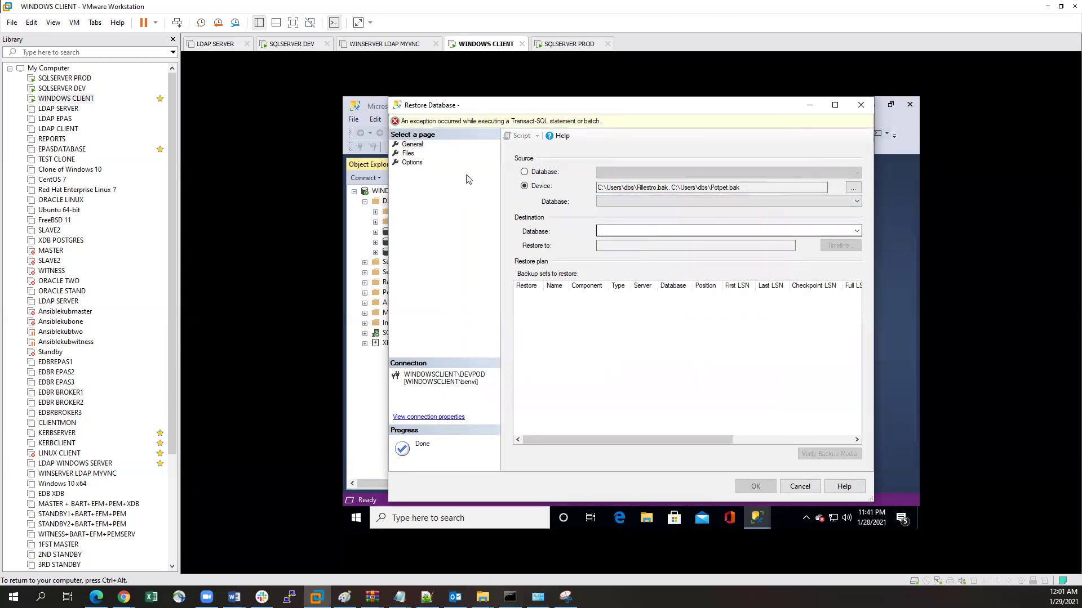
Step: Enable WITH REPLACE in the restore options, then close the dialog without restoring
left_click(408, 153)
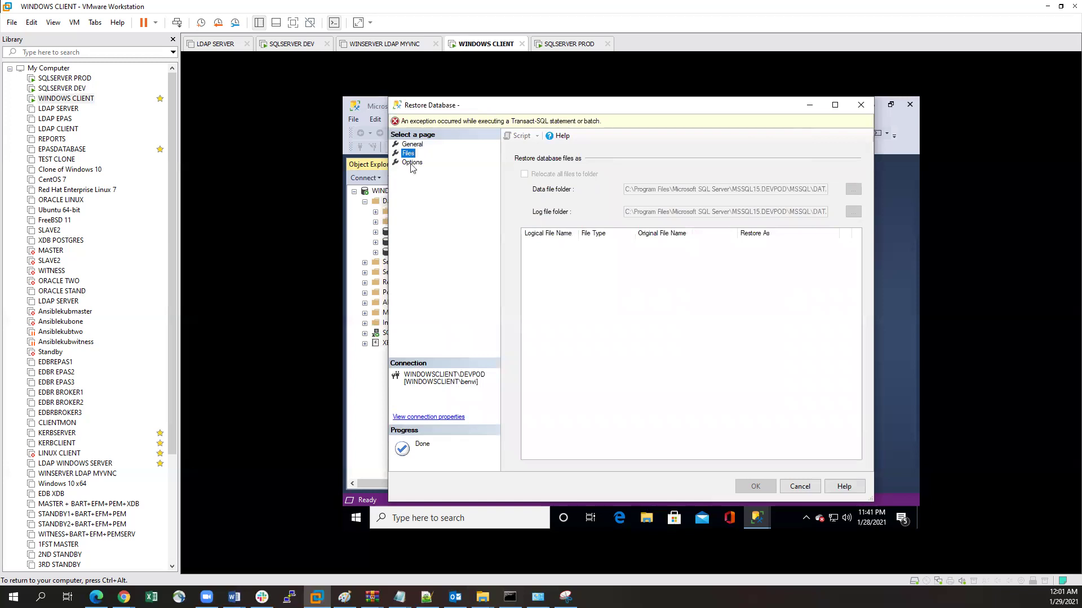
left_click(412, 162)
left_click(524, 173)
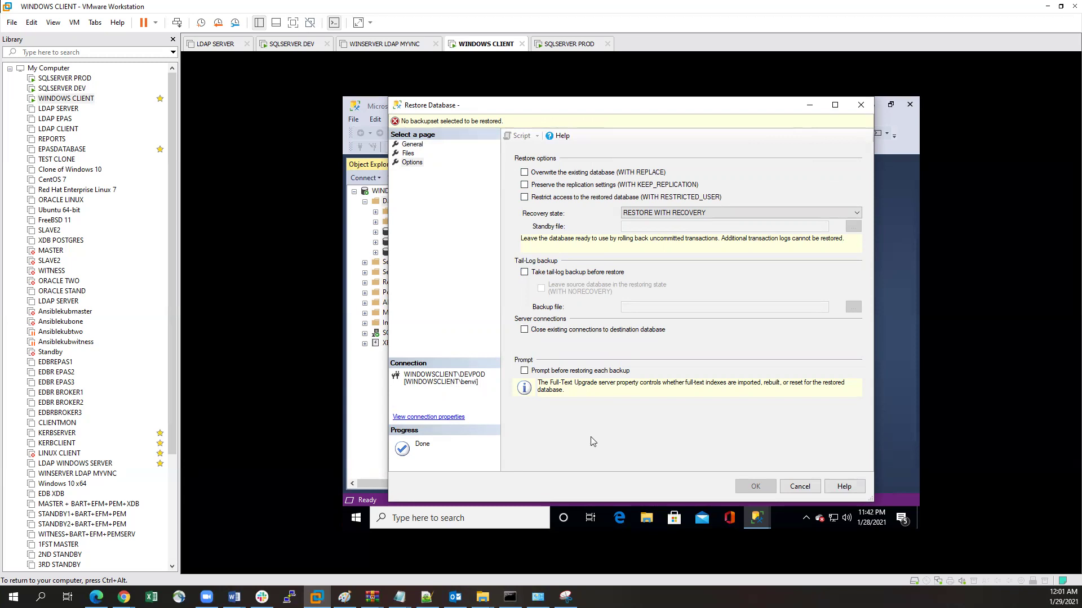
left_click(861, 105)
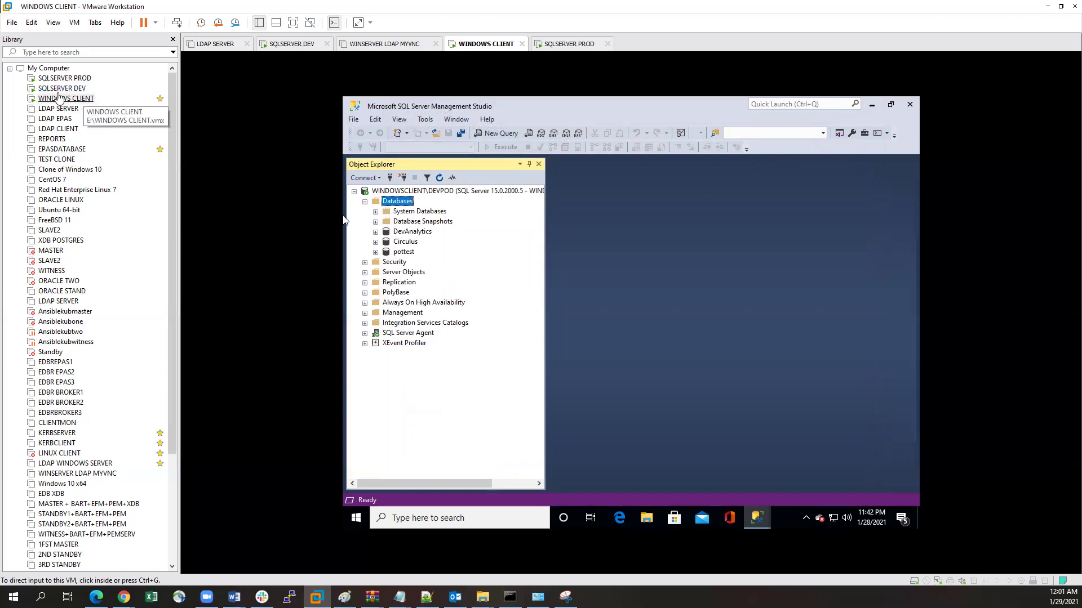
Step: On SQLSERVER PROD, start a database restore using a backup device as the source
left_click(71, 80)
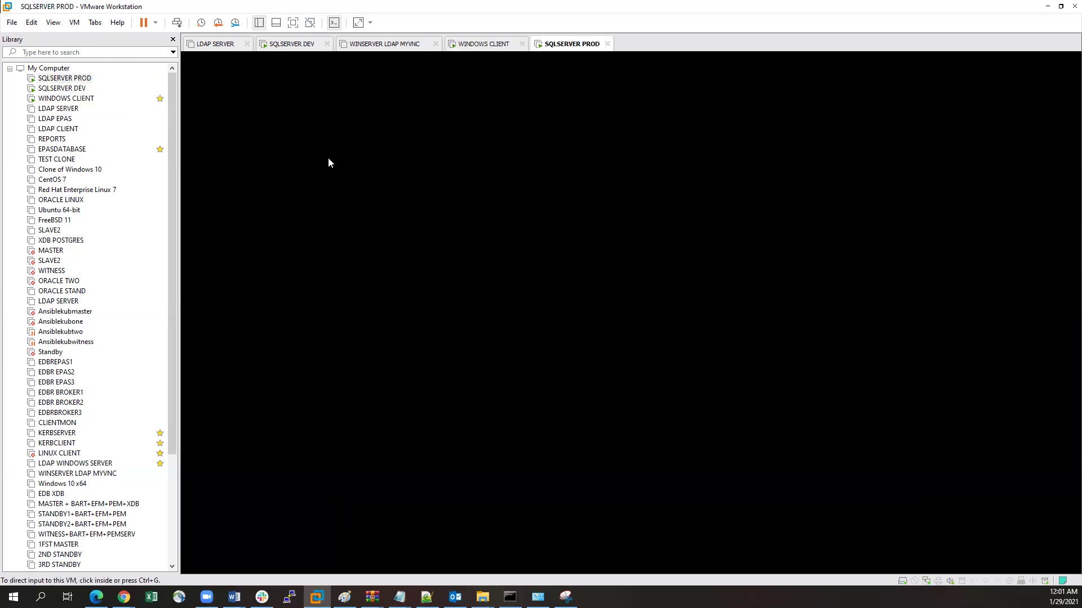
left_click(393, 184)
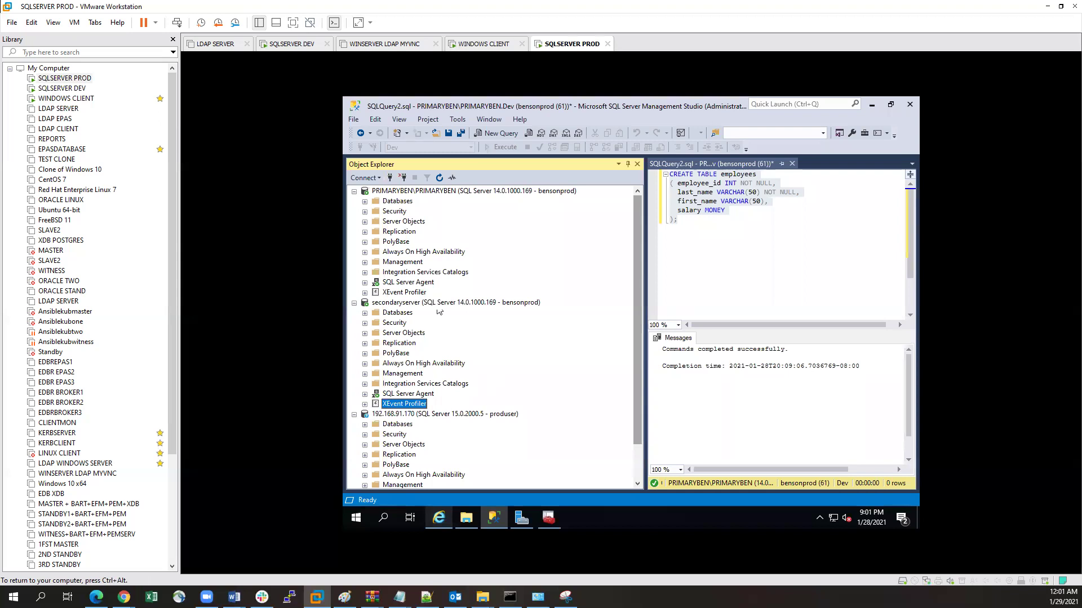
left_click(398, 201)
right_click(392, 206)
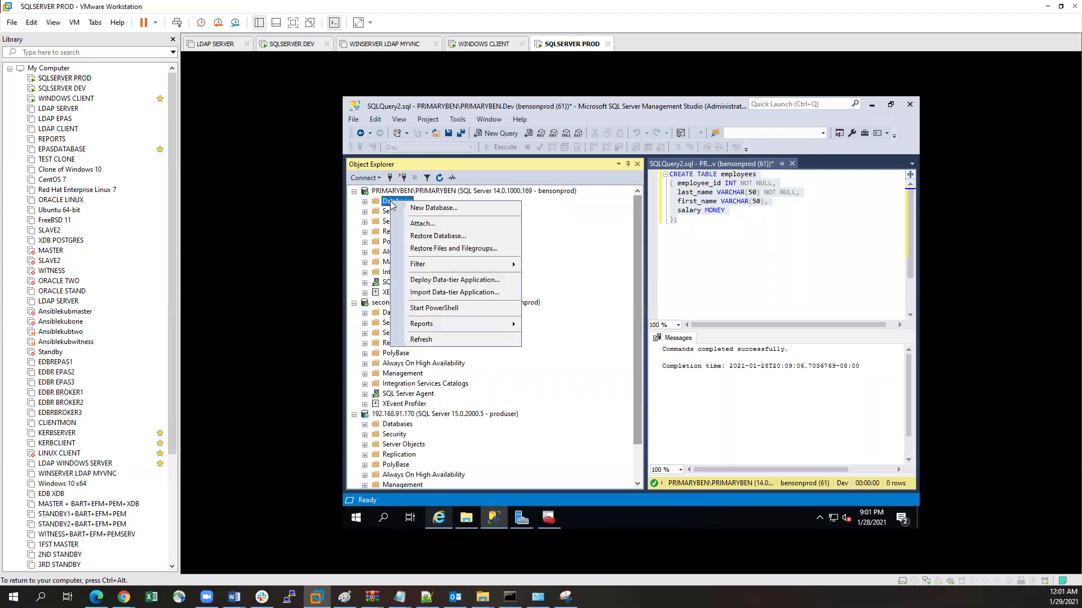
left_click(438, 241)
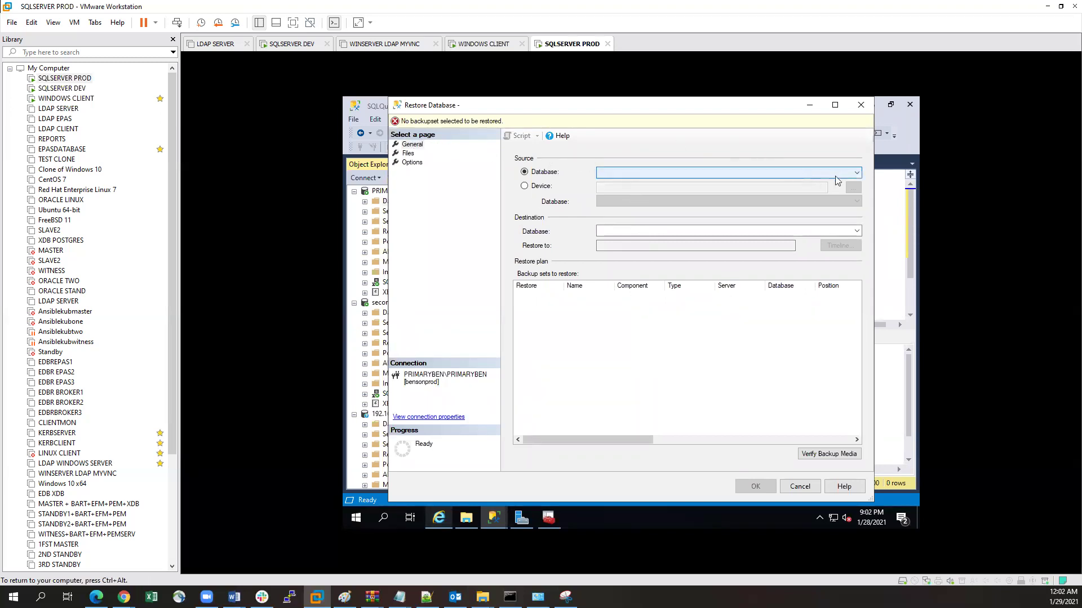
left_click(525, 186)
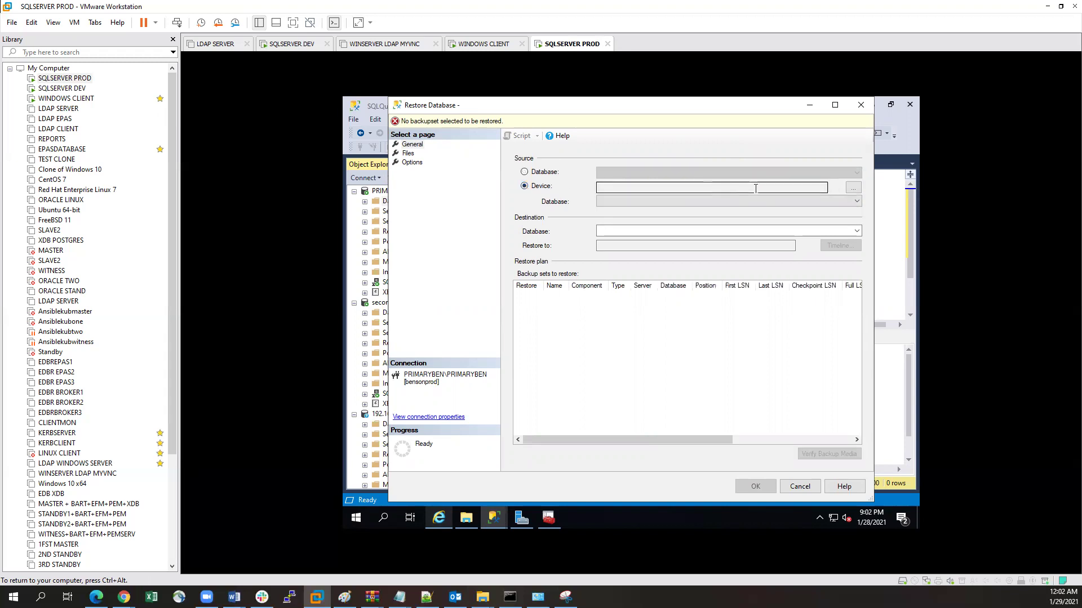
Step: Add F:\SOFTWARE AND DATABASE\Backups\Postprod.bak as the source, review the pages, then cancel
left_click(853, 188)
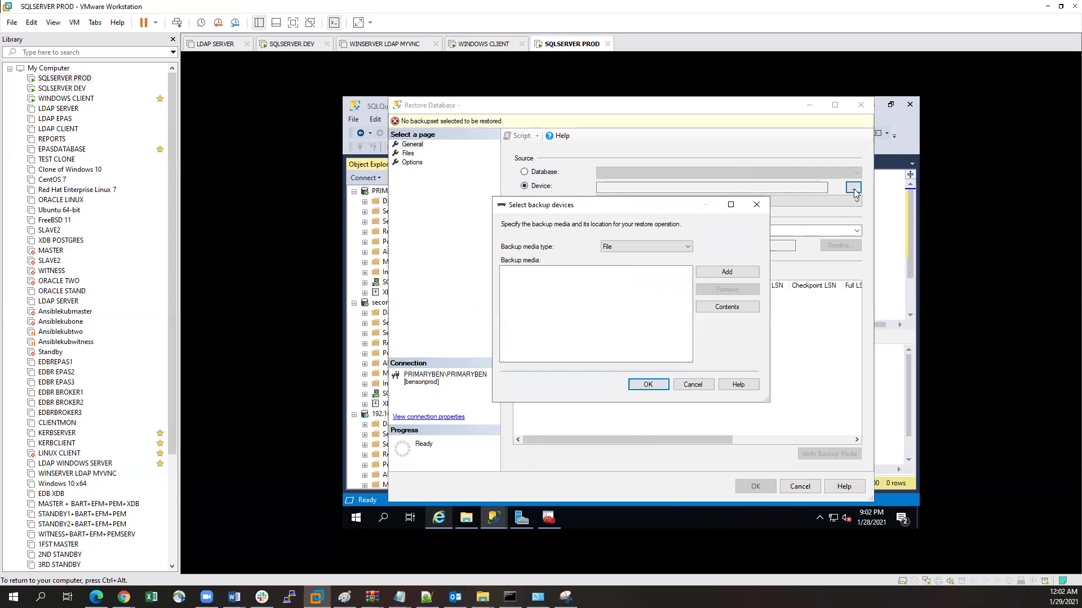
left_click(727, 273)
left_click_drag(587, 260, 586, 344)
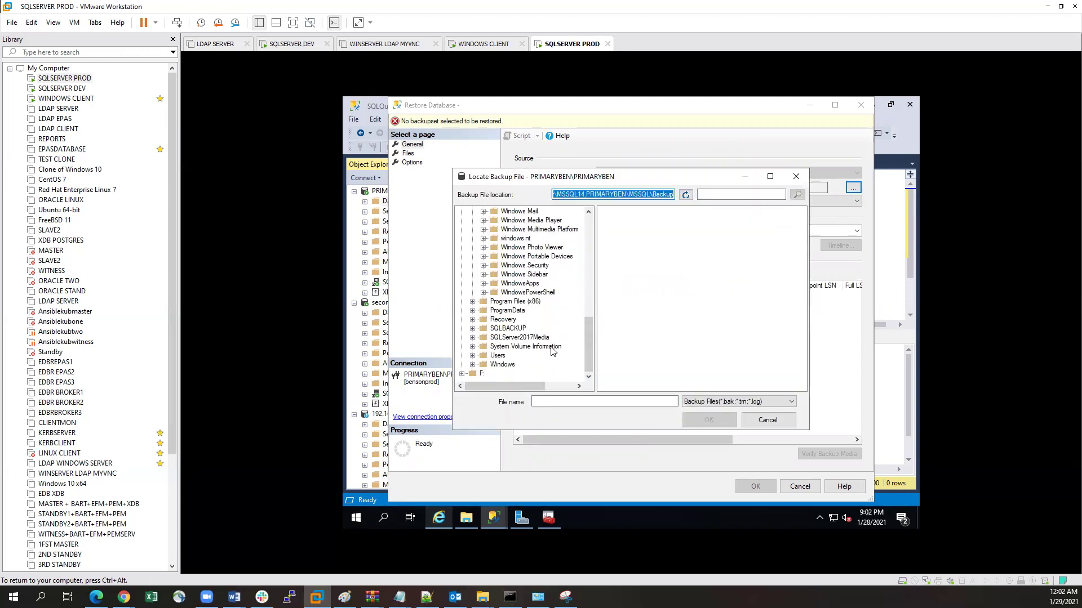
left_click(462, 373)
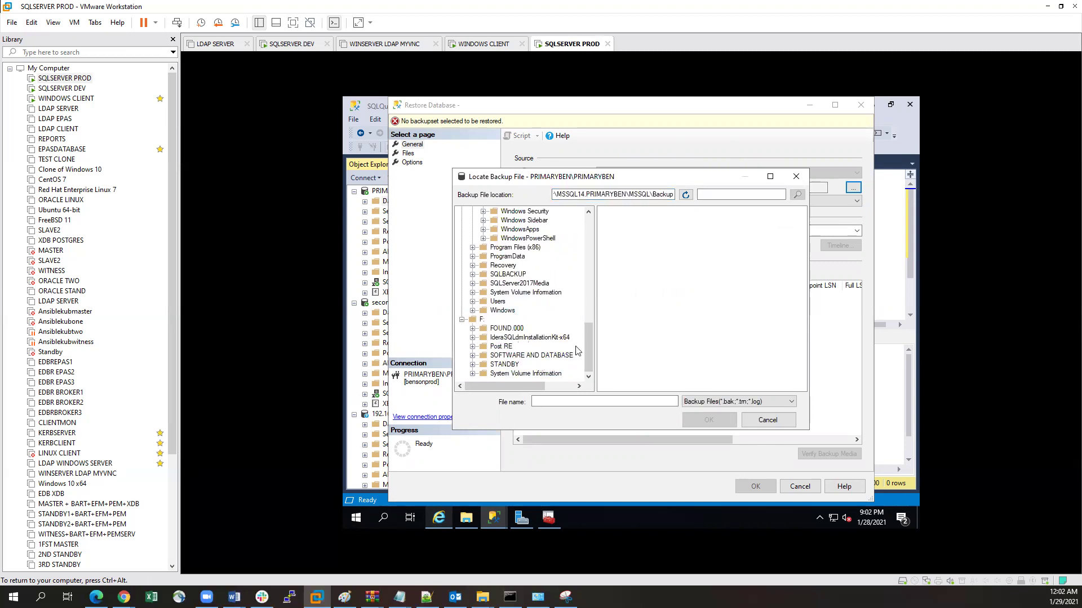
left_click(562, 356)
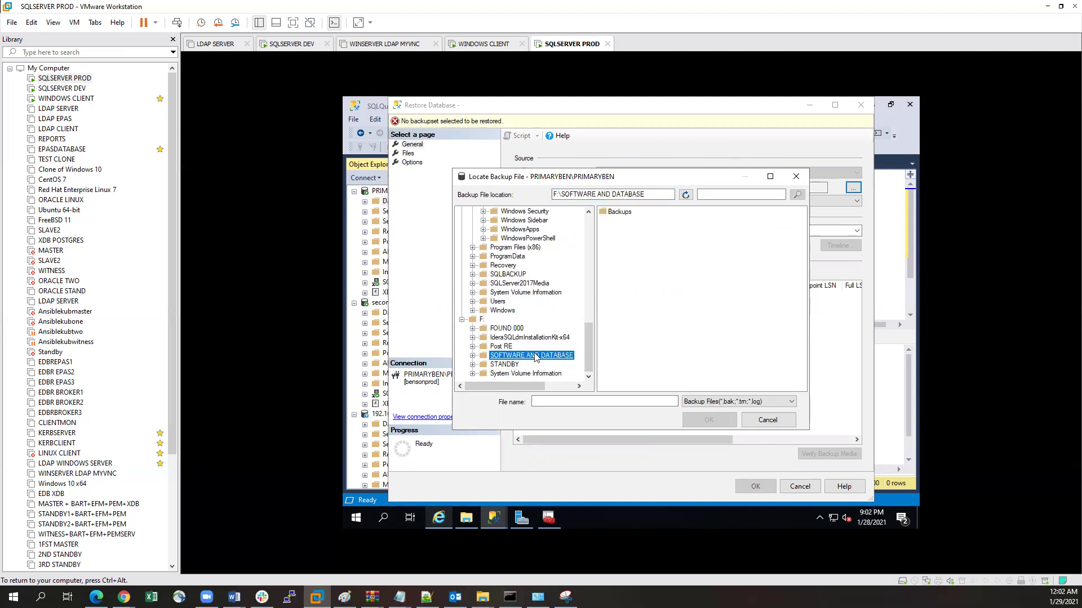
double_click(615, 213)
left_click(621, 212)
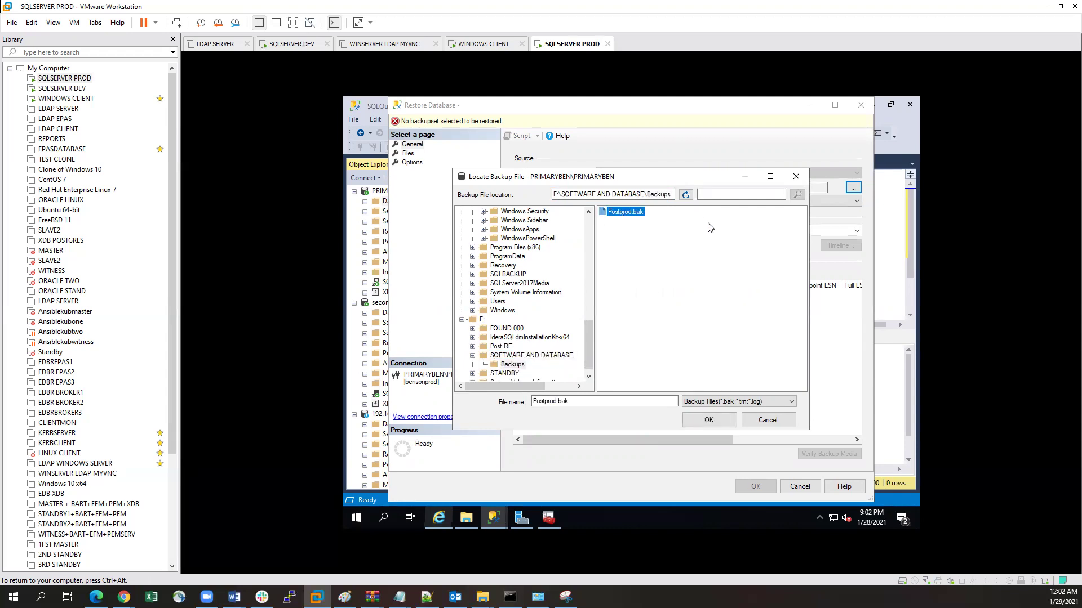
left_click(701, 421)
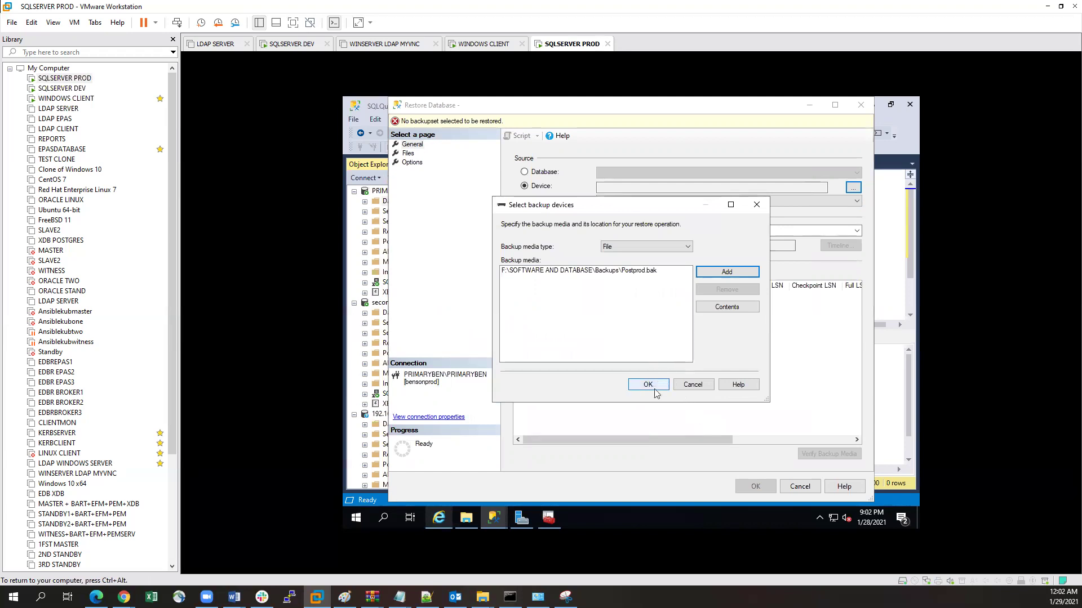
left_click(655, 389)
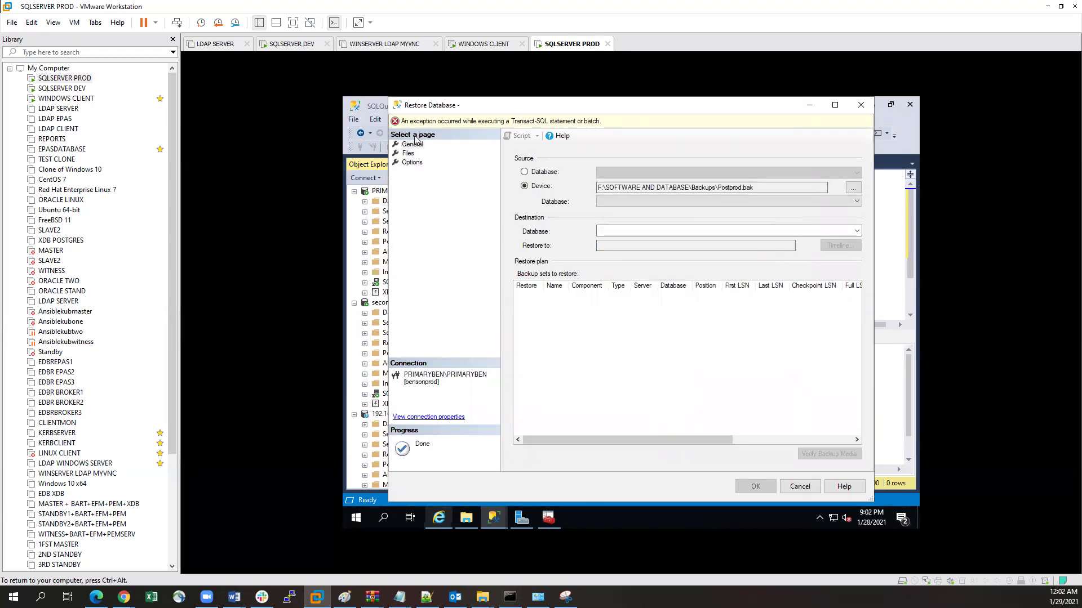
left_click(407, 153)
left_click(406, 164)
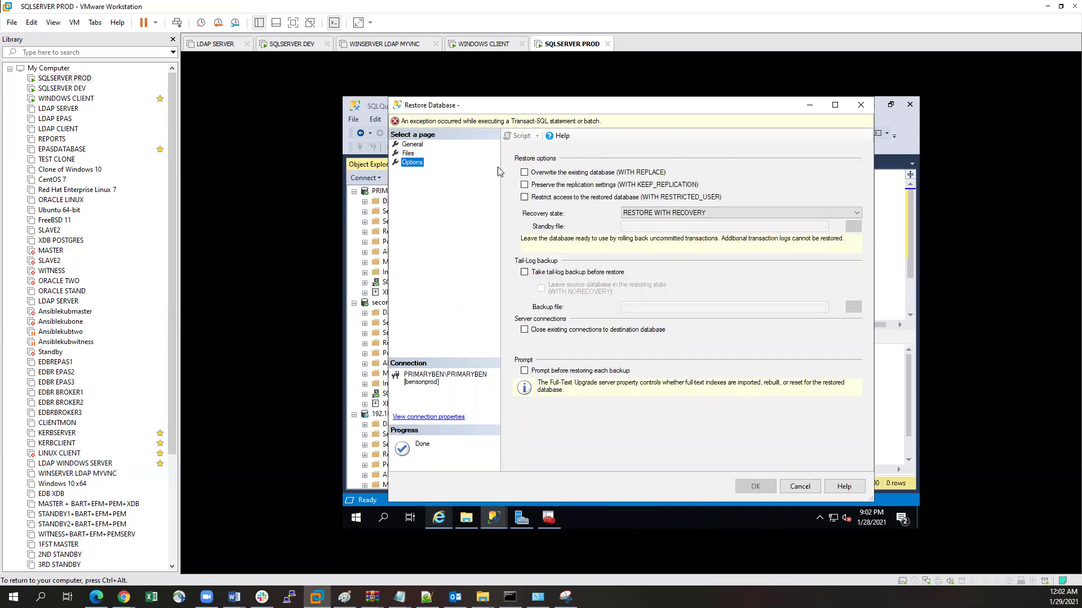
left_click(800, 487)
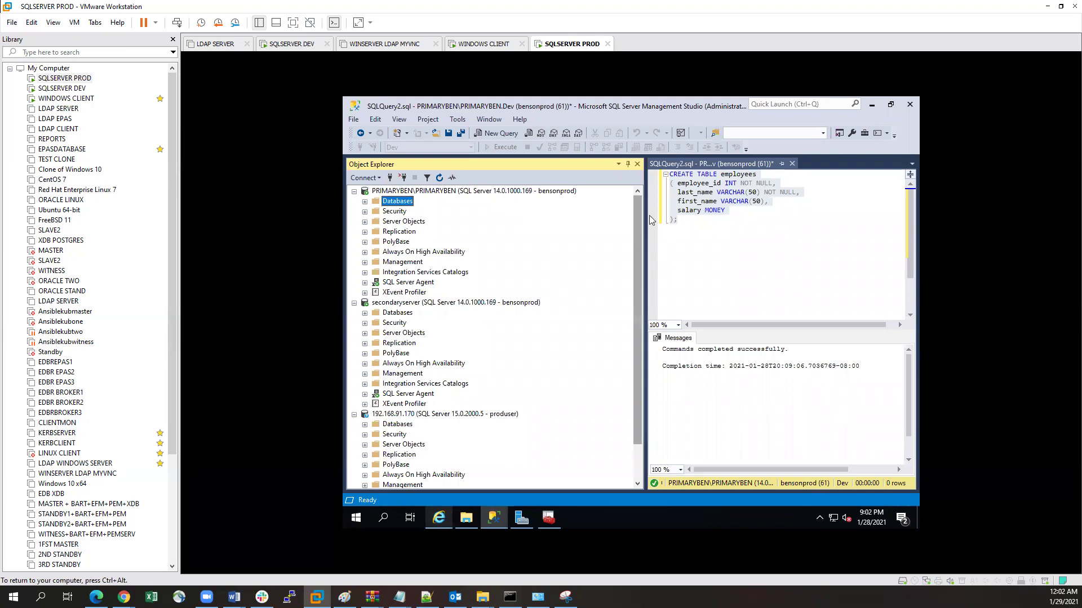
Step: Discard the unsaved CREATE TABLE employees query and switch to the SQLSERVER DEV machine
left_click(713, 231)
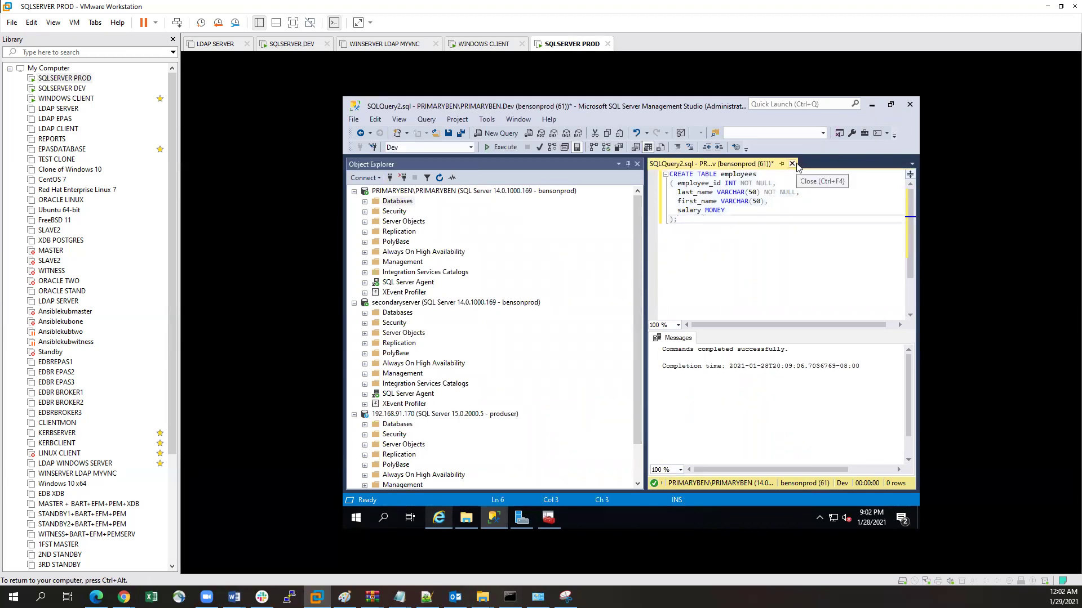
left_click(792, 164)
left_click(623, 376)
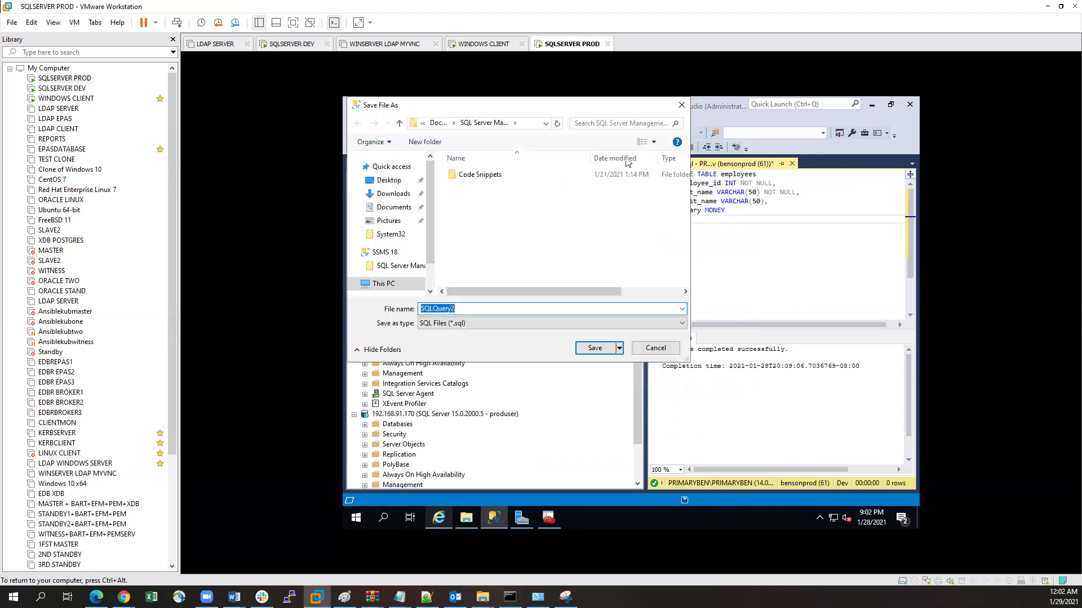
left_click(656, 348)
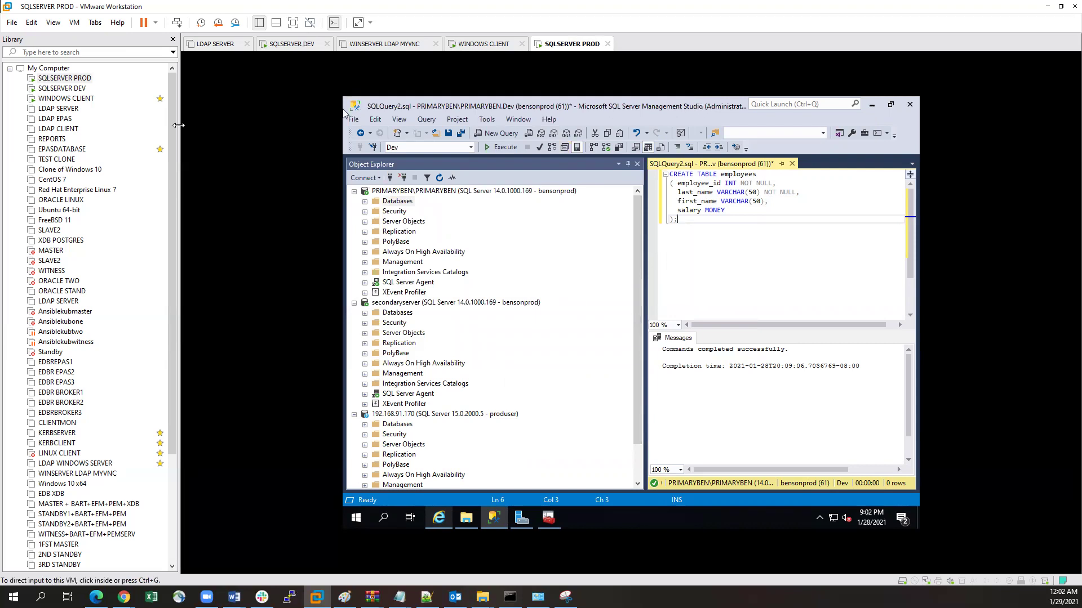
left_click(100, 91)
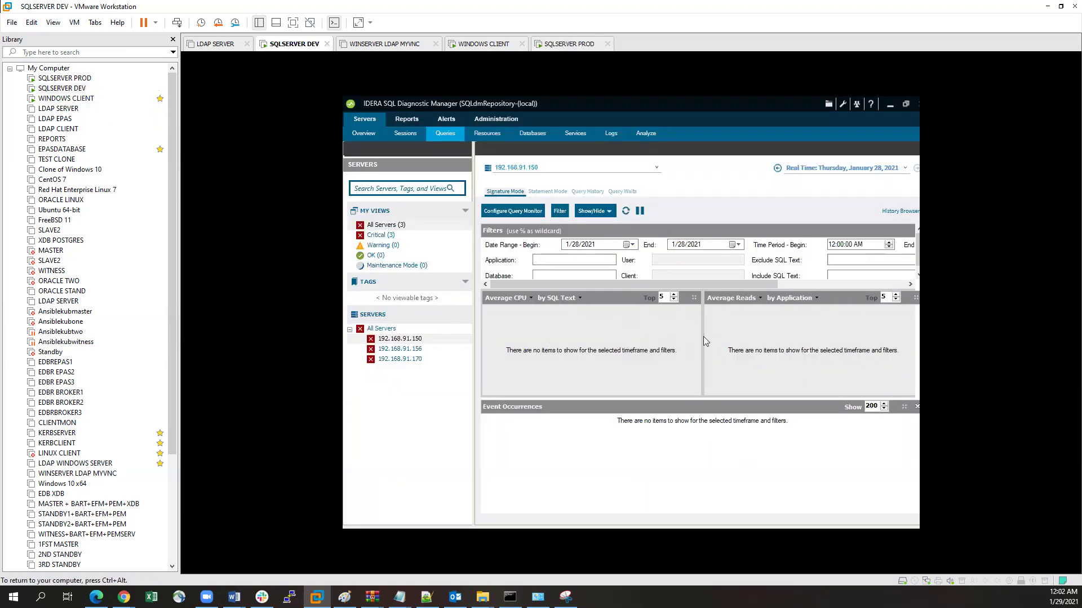
Step: Open 192.168.91.156, review the Critical, Warning and OK views, select 192.168.91.170, then minimize IDERA
left_click(400, 350)
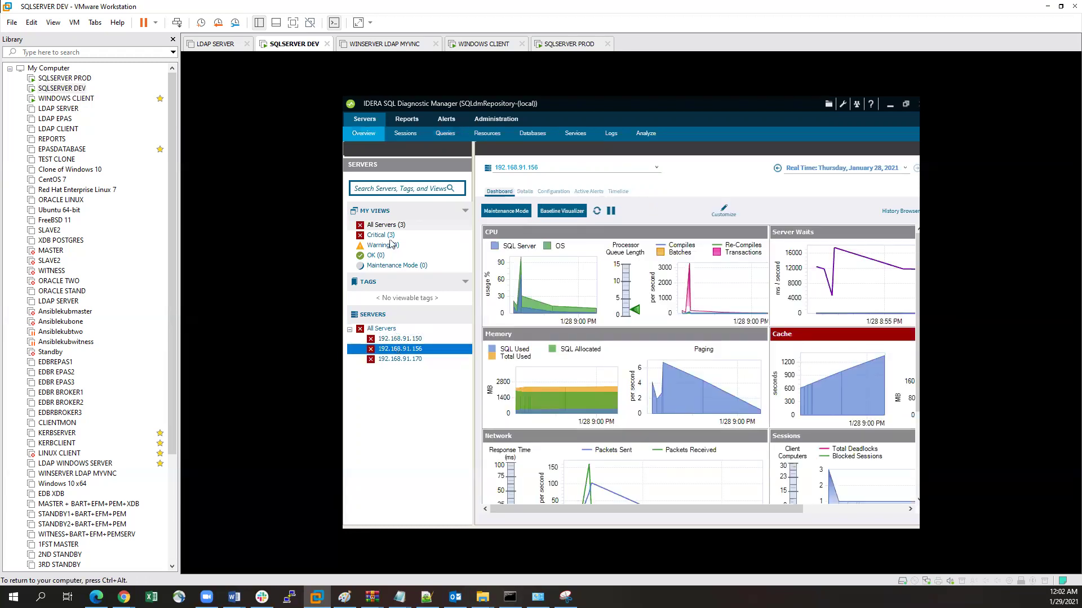
left_click(391, 235)
left_click(392, 250)
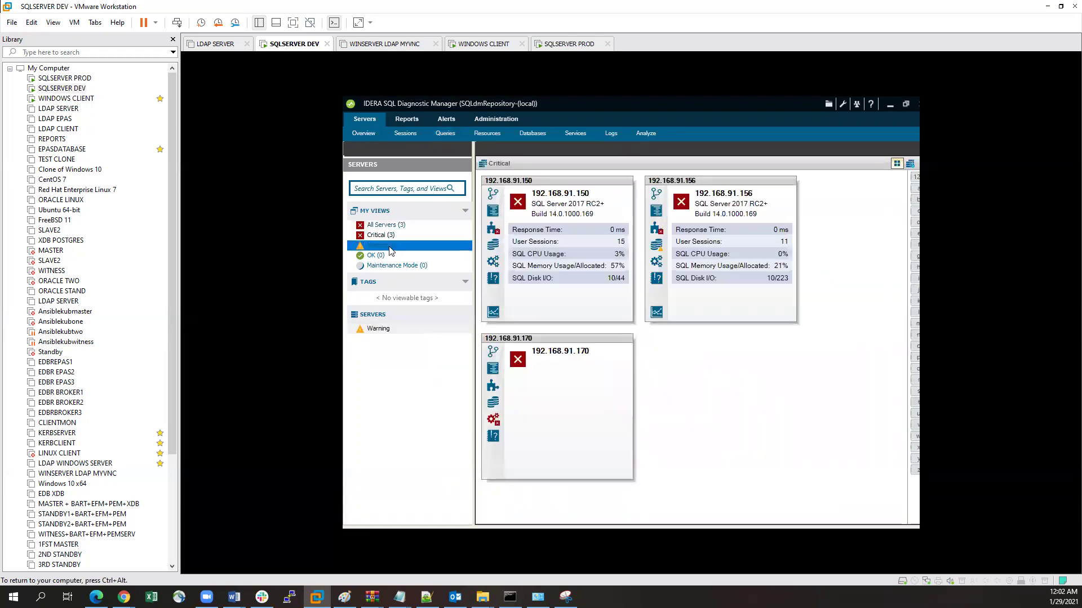
left_click(376, 257)
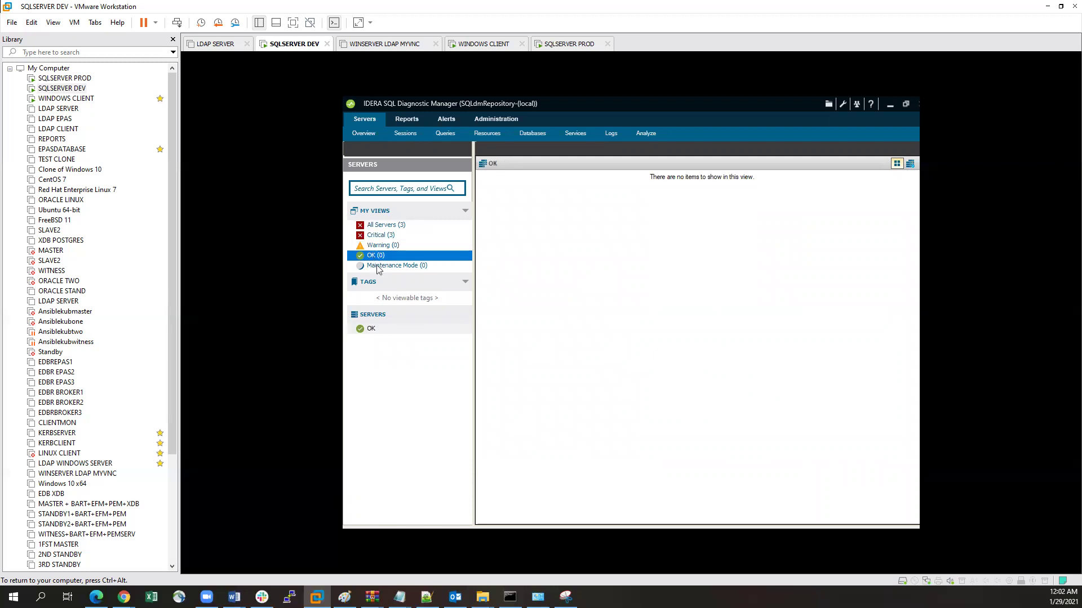
left_click(387, 235)
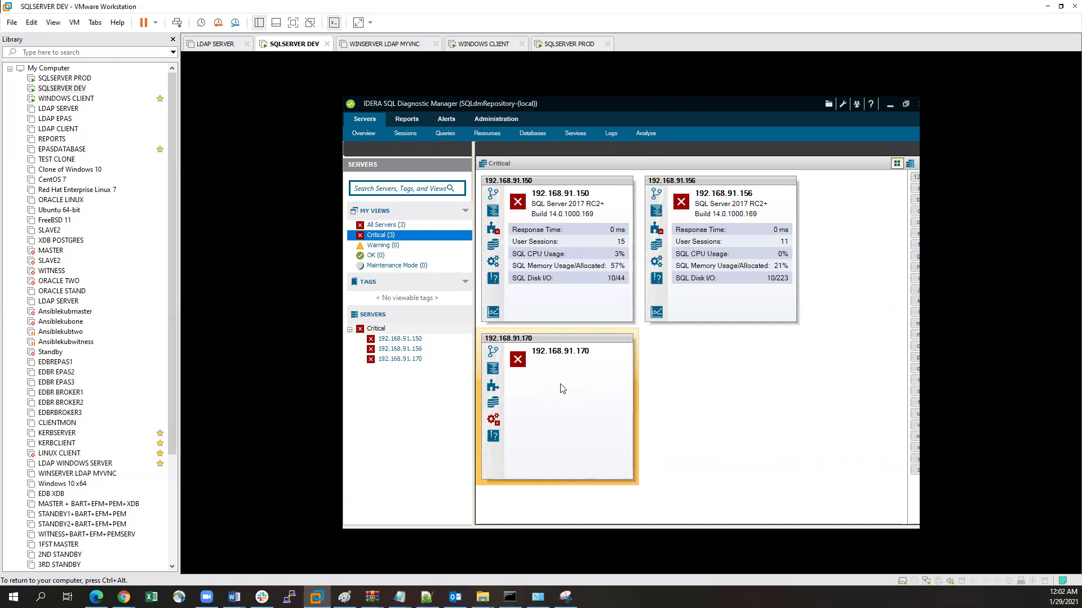
left_click(584, 402)
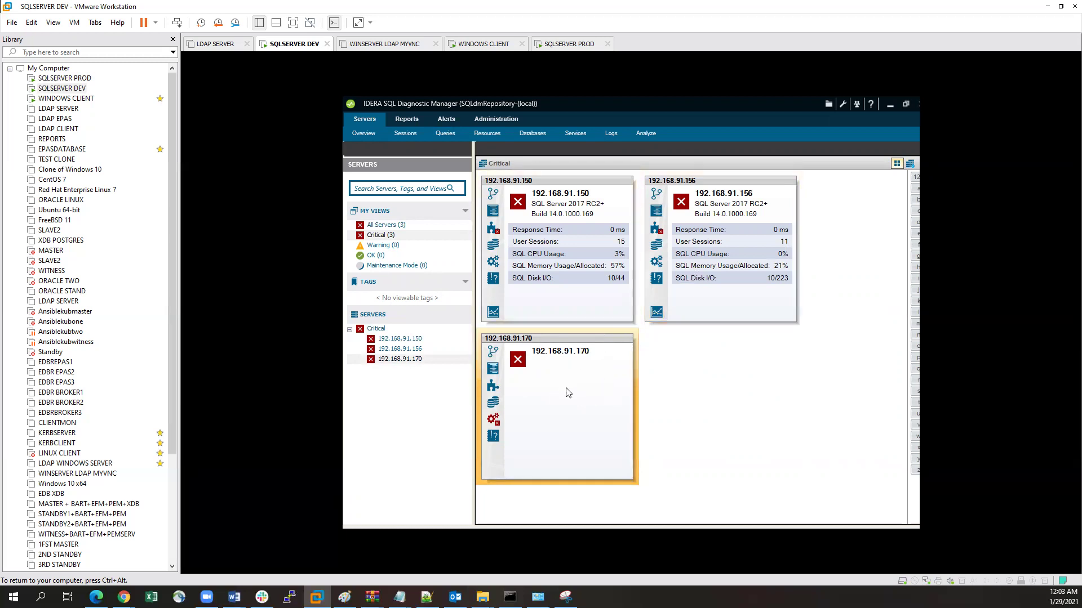
left_click(411, 360)
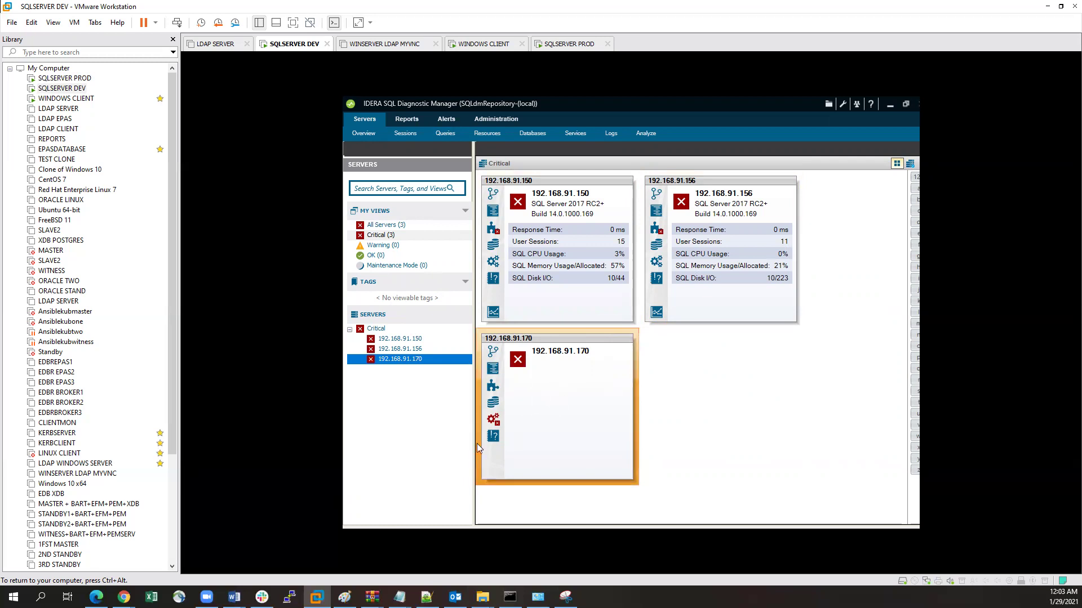
left_click(888, 105)
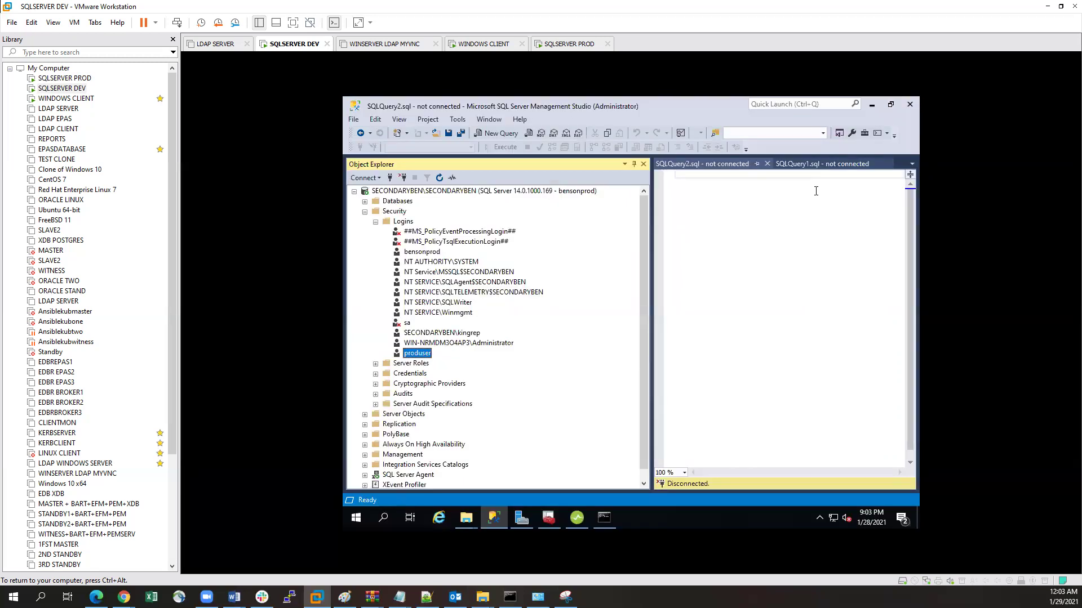
Step: Search 'com' from the taskbar and launch Component Services
left_click(383, 517)
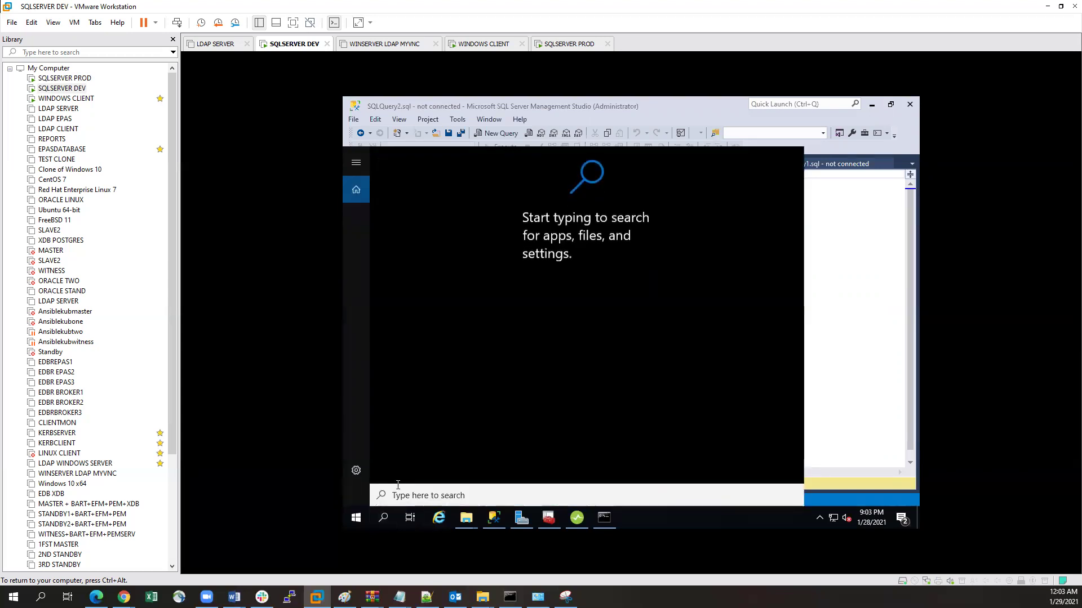
type("com")
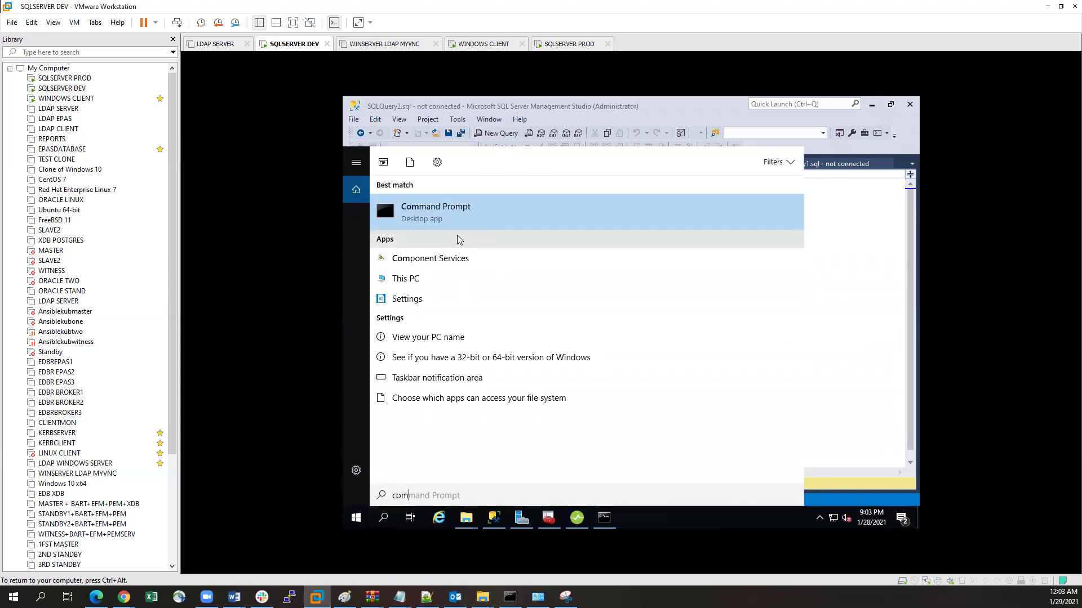
left_click(451, 257)
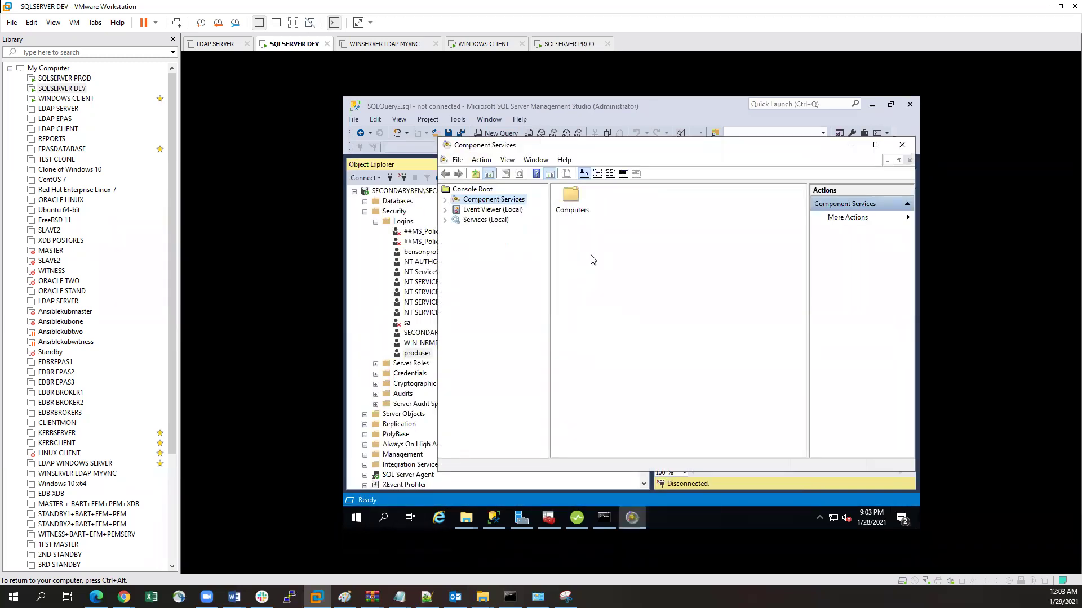
Step: Restart the Windows Management Instrumentation service in Services (Local), including its dependent services
left_click(485, 220)
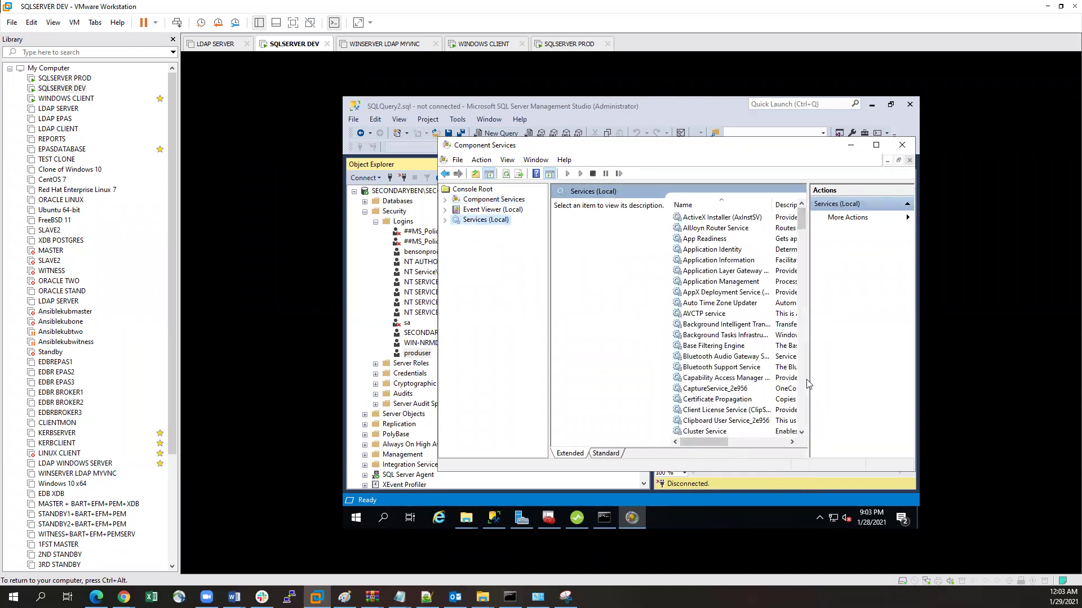
left_click_drag(809, 380, 915, 369)
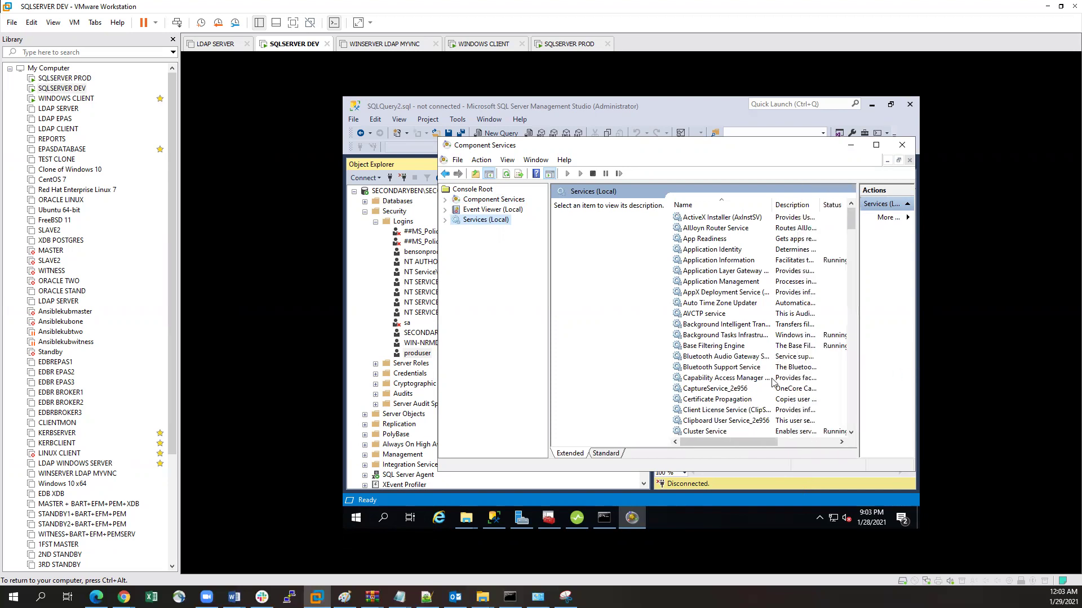
left_click_drag(851, 221, 869, 419)
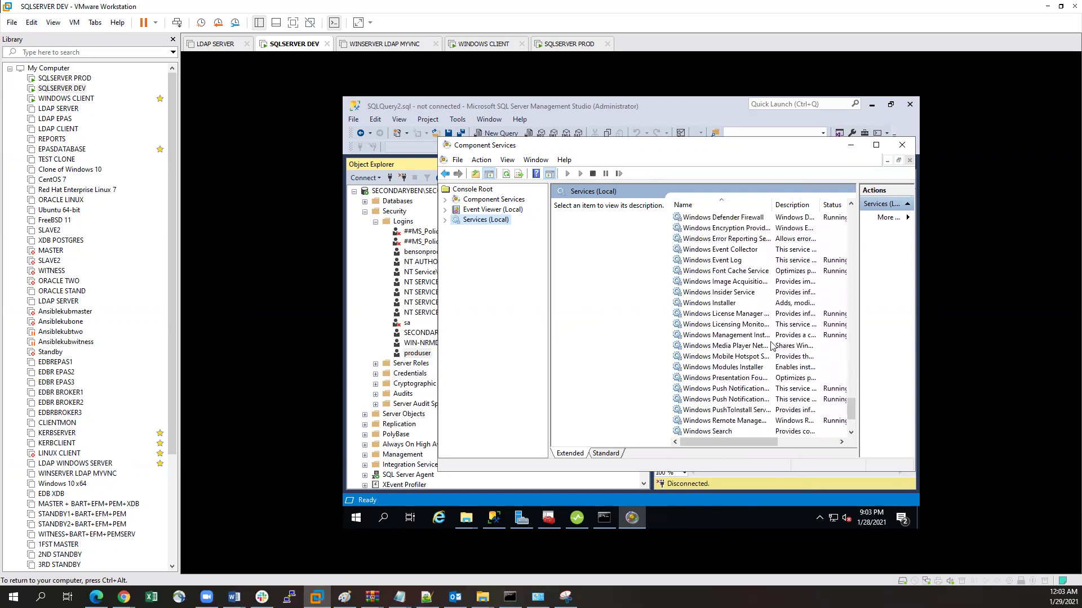
left_click(733, 336)
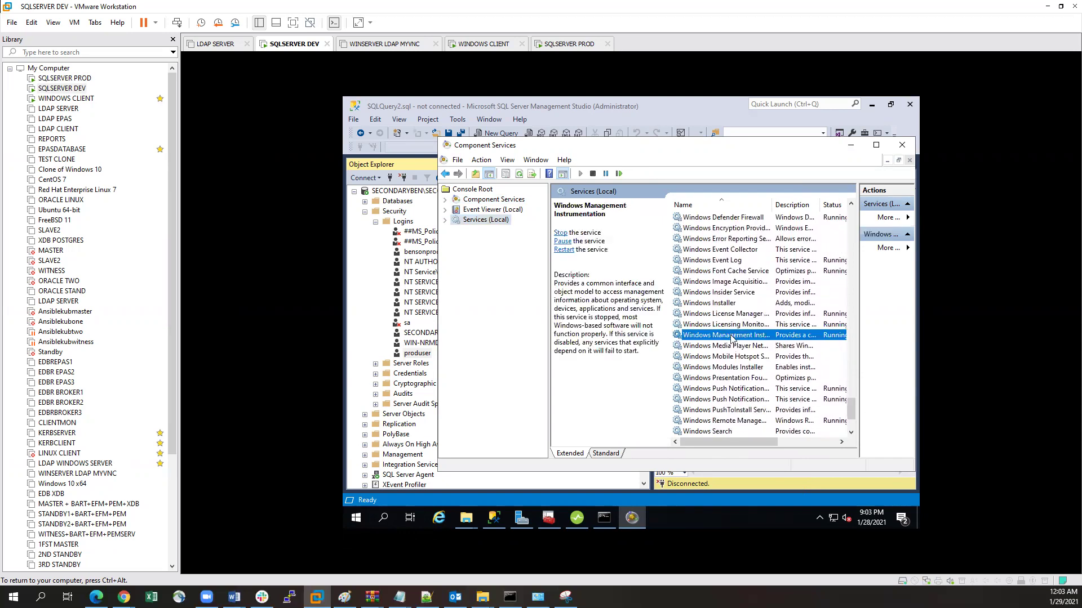
right_click(731, 336)
left_click(762, 392)
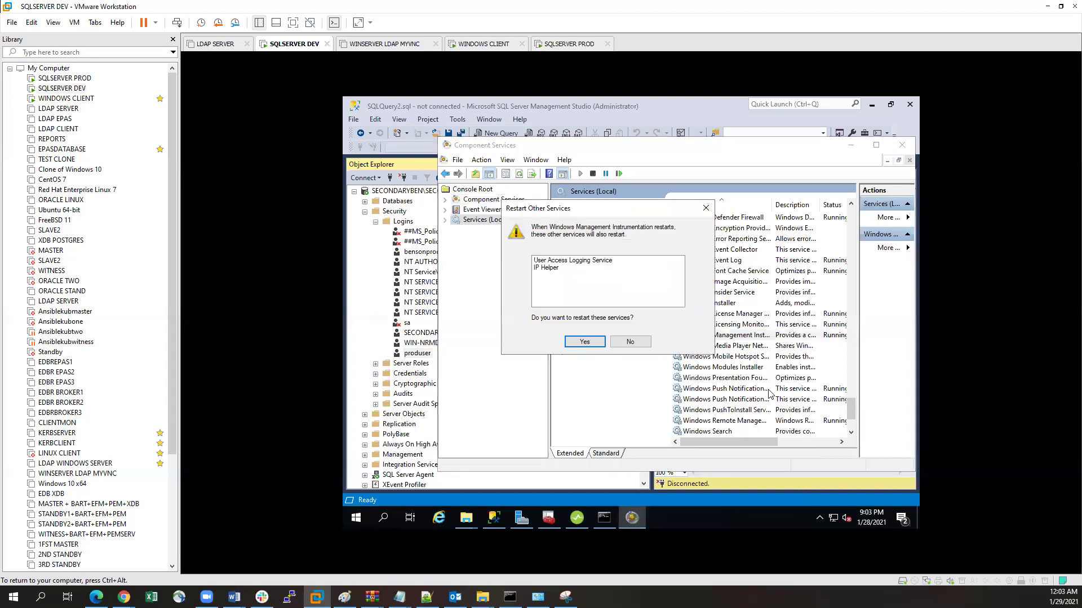
left_click(585, 342)
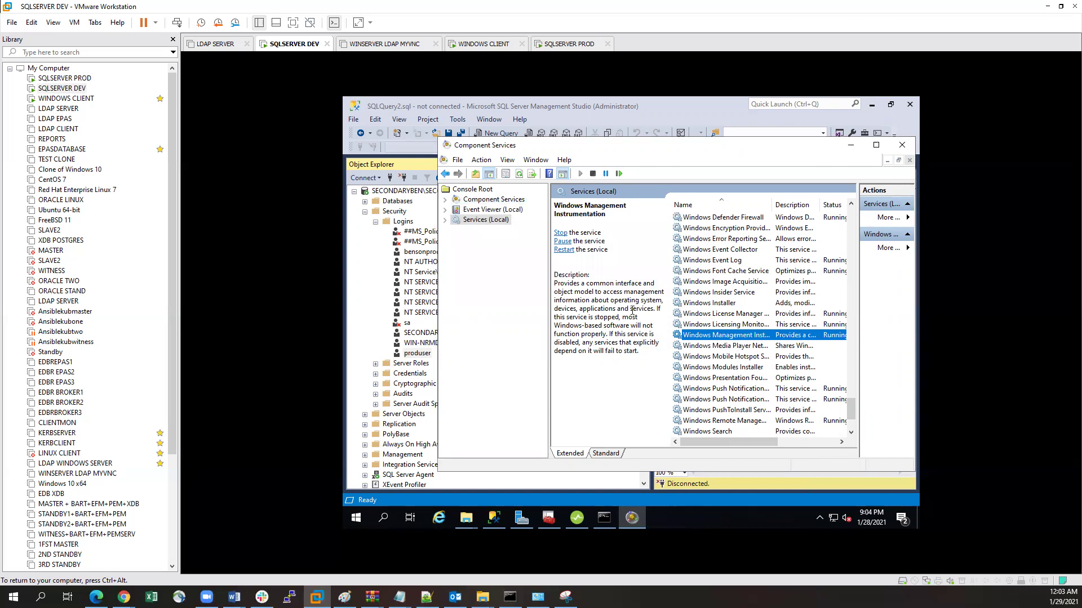
Step: Review the services list, then close Component Services
left_click(708, 348)
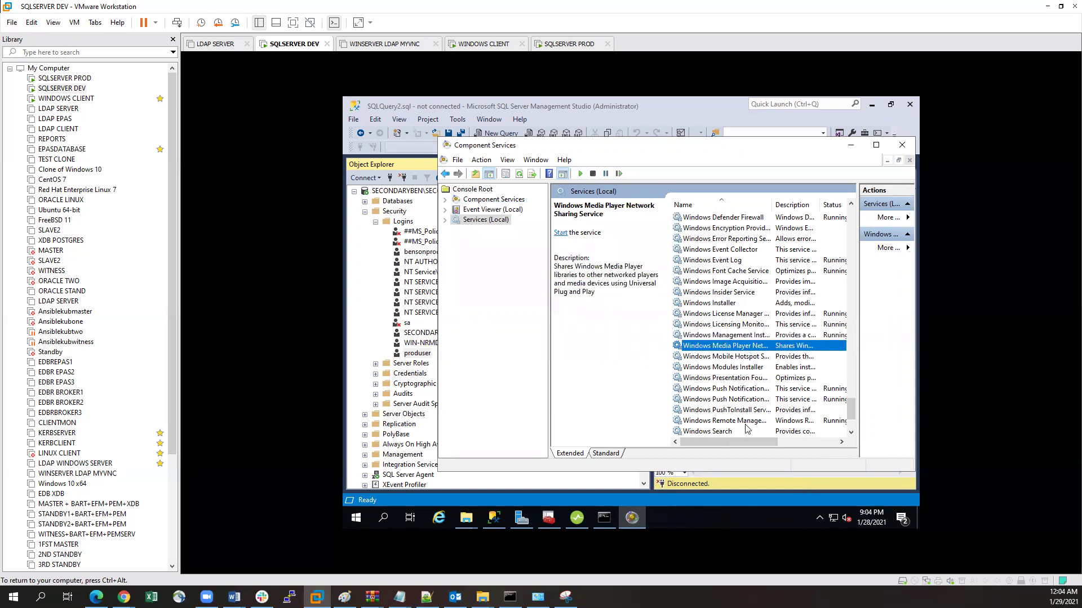
left_click_drag(740, 440, 797, 195)
left_click(902, 144)
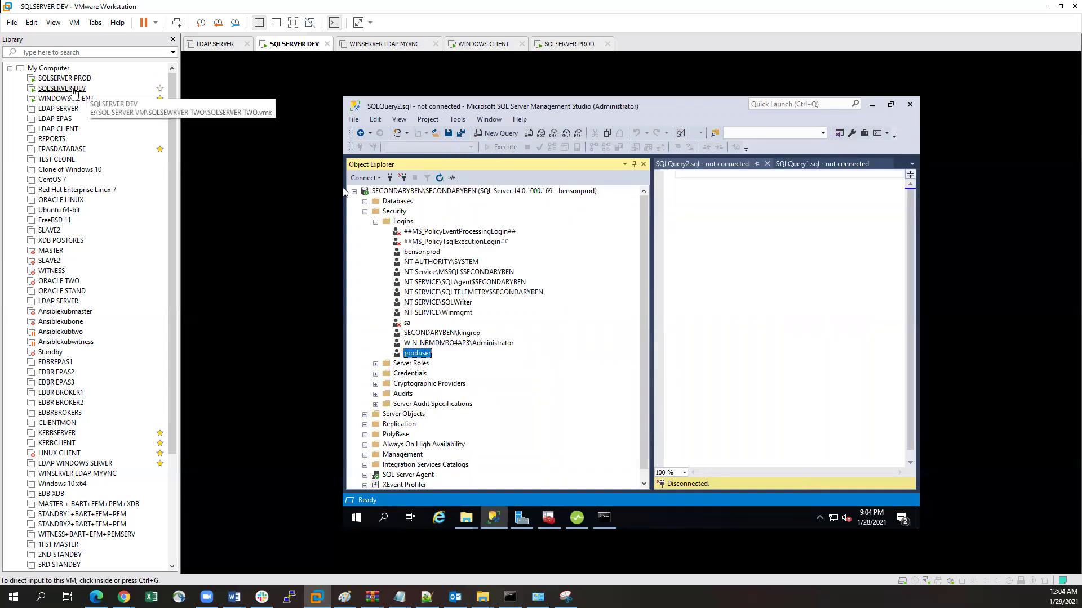
Step: Refresh the alerts for 192.168.91.170 in IDERA and check its Unable To Connect status
left_click(872, 108)
left_click(577, 517)
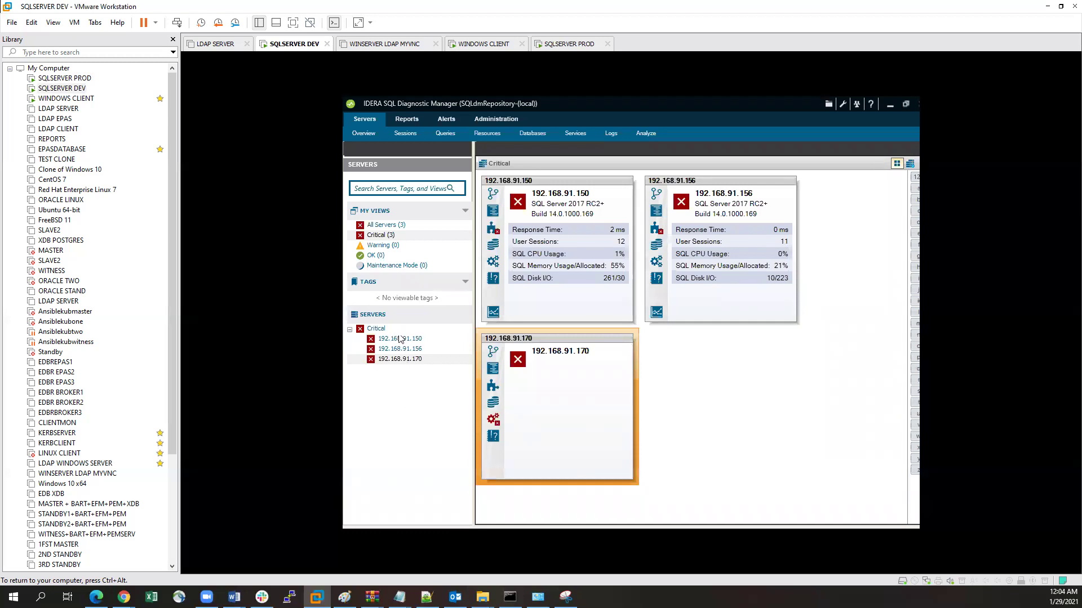
right_click(390, 357)
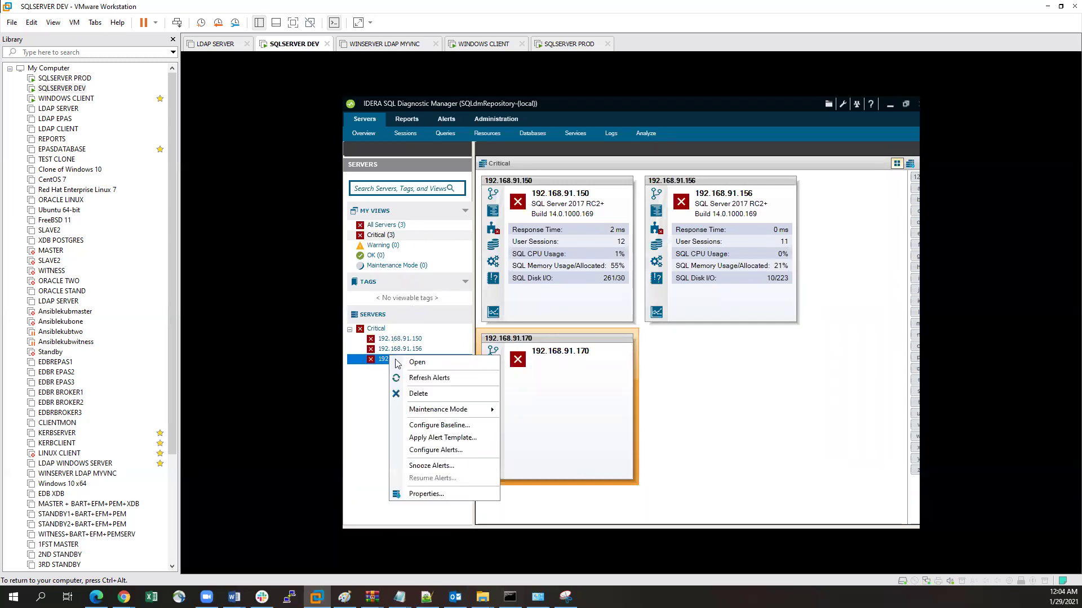
left_click(434, 378)
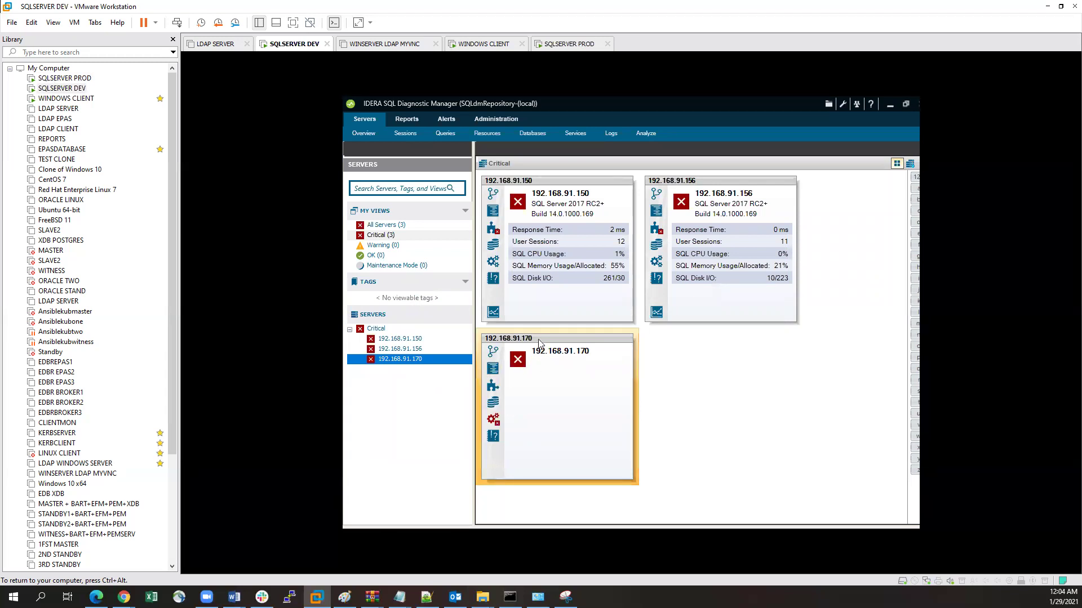
mouse_move(423, 362)
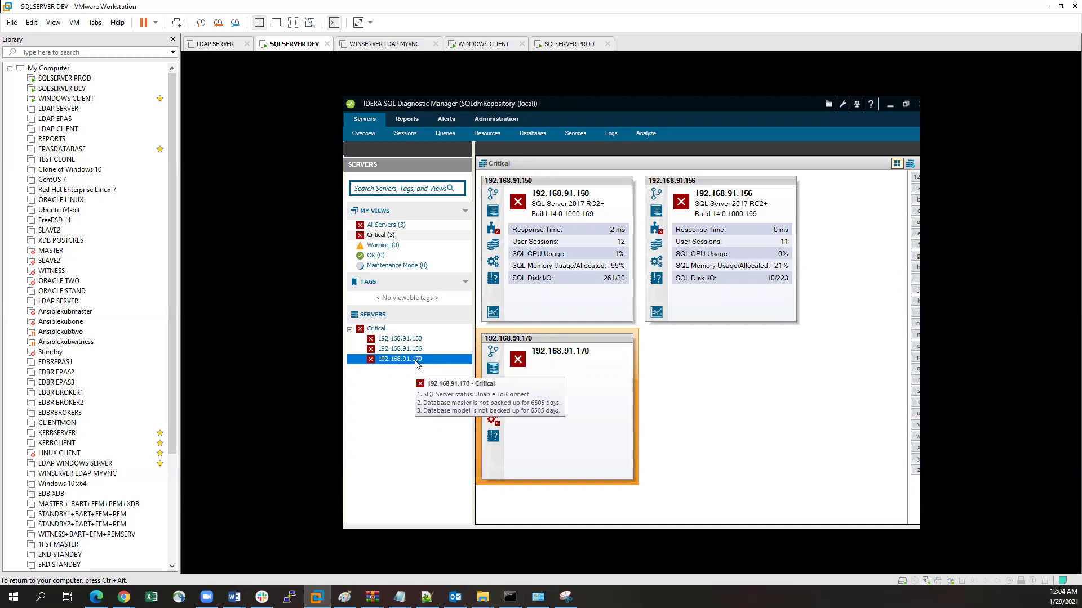
mouse_move(517, 364)
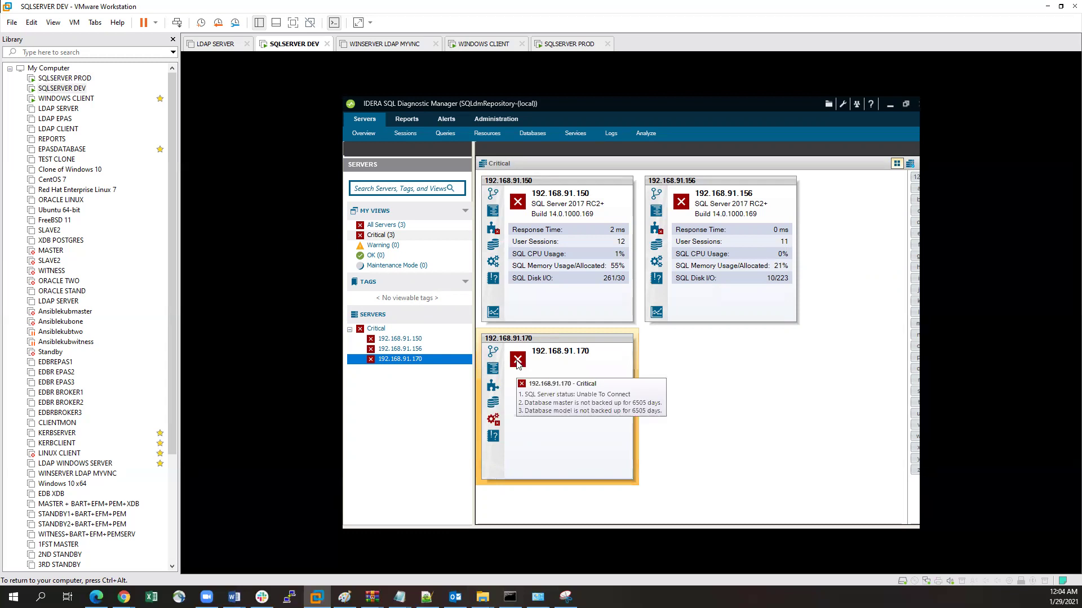
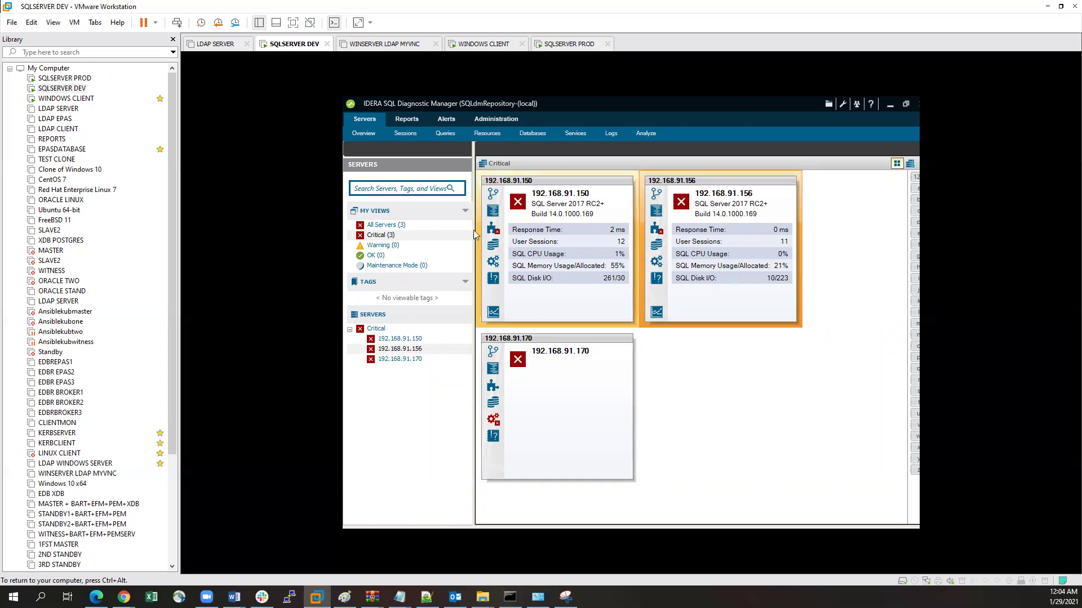
Step: Open server 192.168.91.150's Overview dashboard, then switch it to server 192.168.91.156
left_click(398, 341)
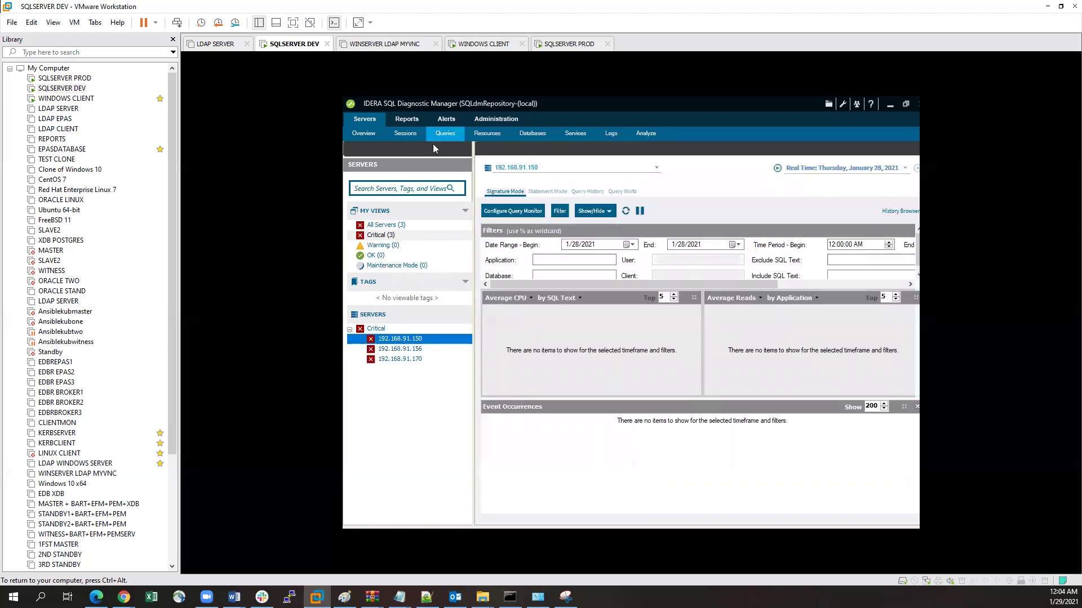
left_click(405, 134)
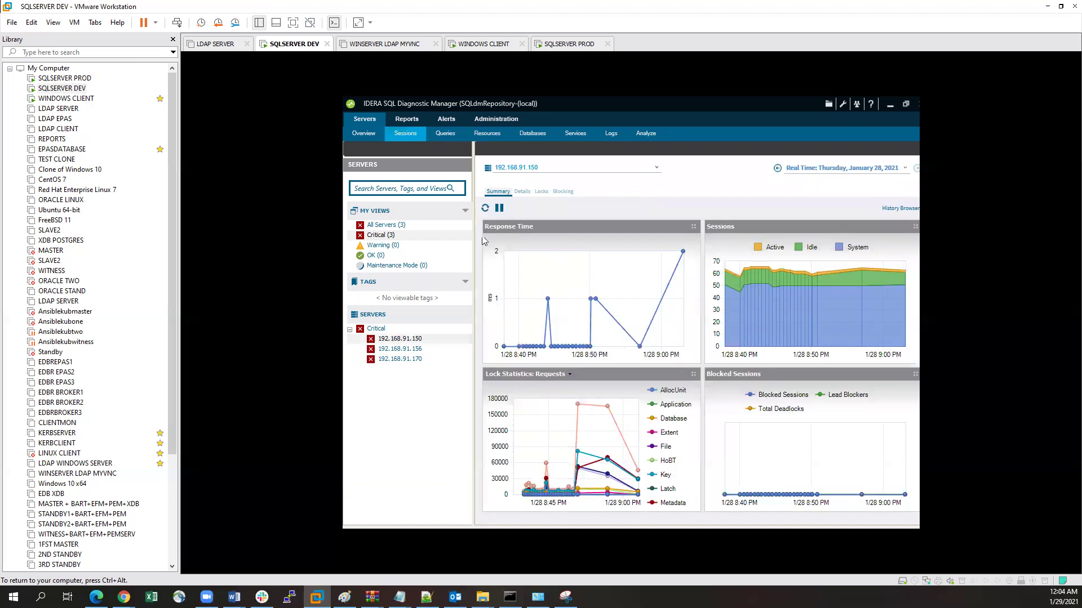
left_click(365, 136)
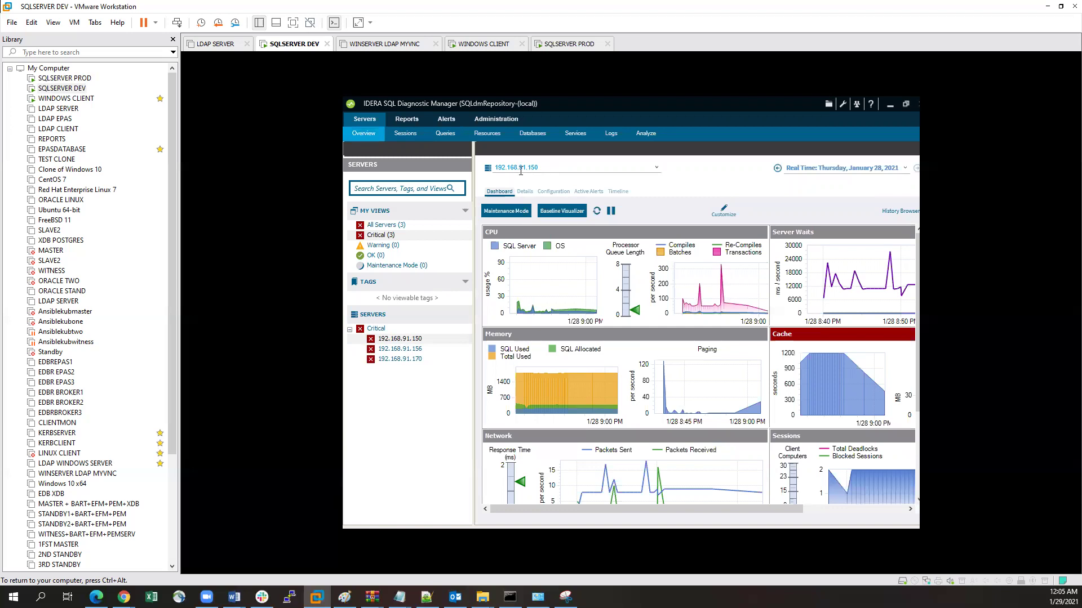
left_click(656, 168)
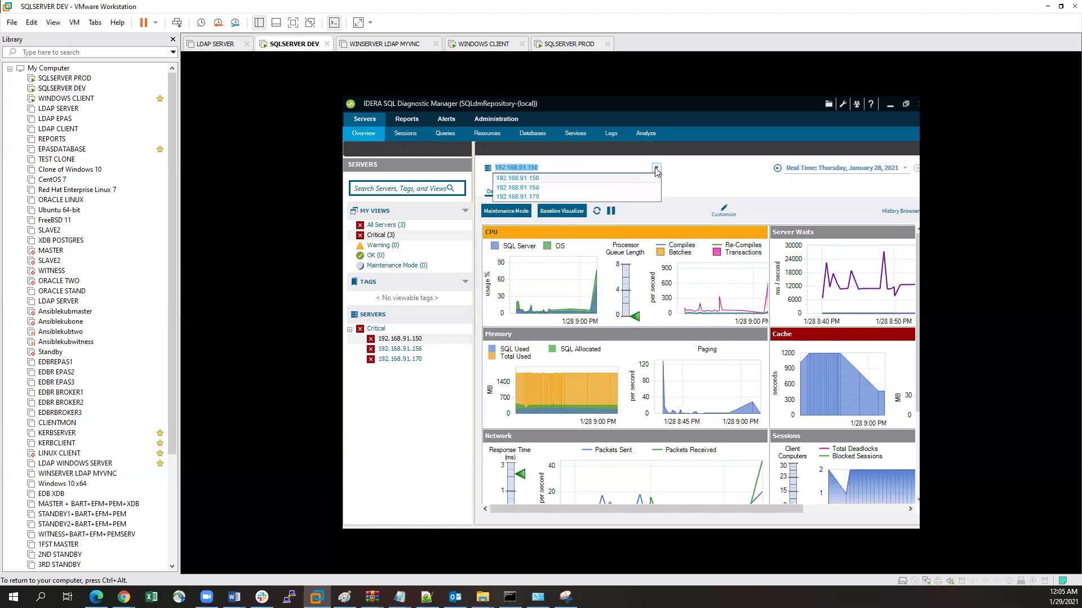
left_click(554, 188)
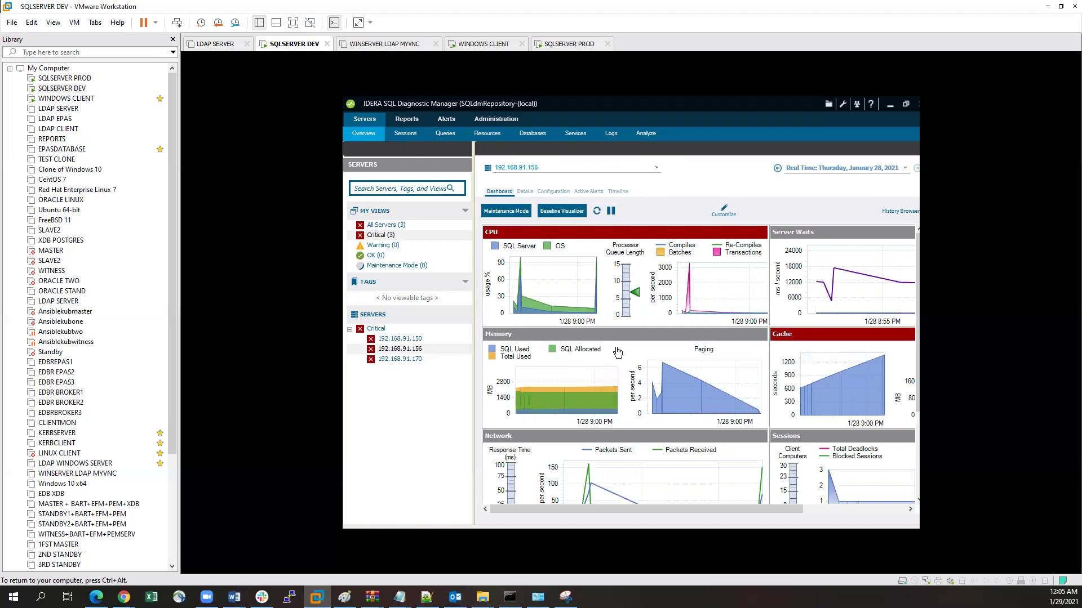
Step: Set the dashboard's time range to Real Time
mouse_move(616, 509)
left_mouse_down()
mouse_move(723, 508)
mouse_move(620, 511)
left_mouse_up()
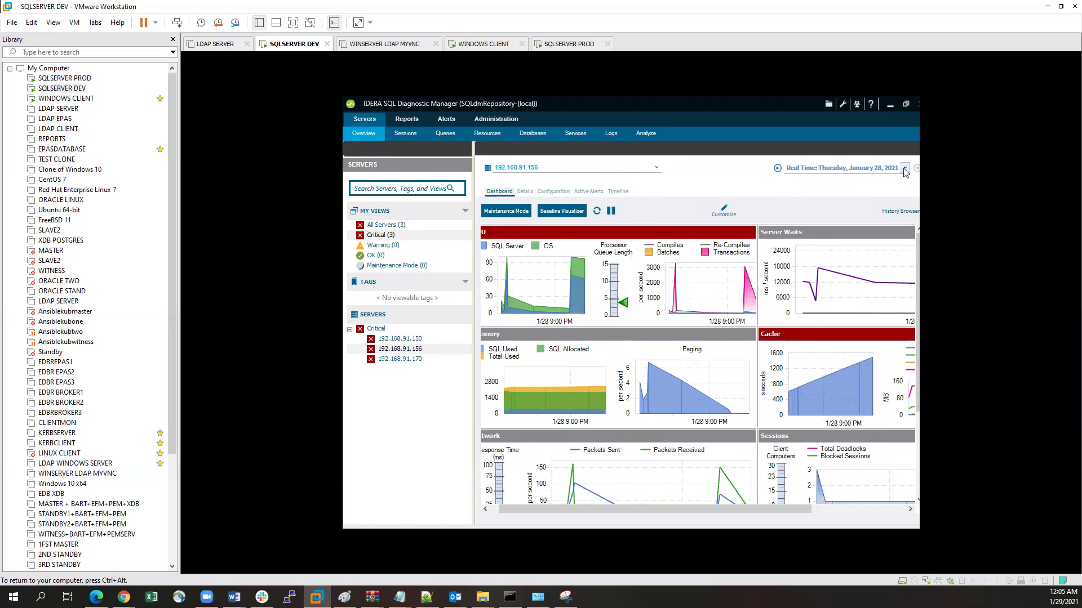
left_click(813, 169)
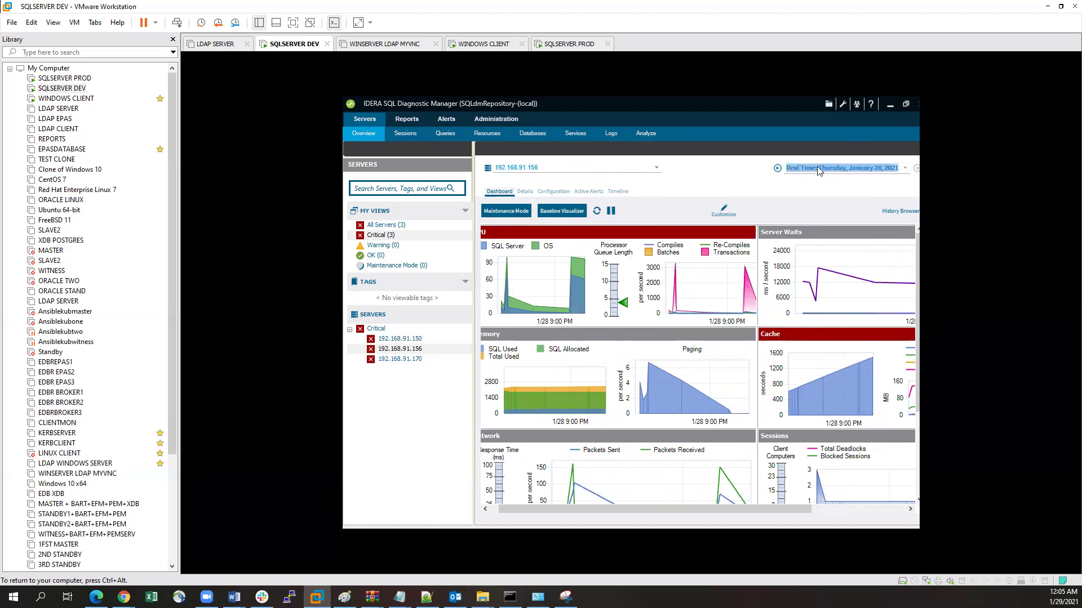
left_click(818, 168)
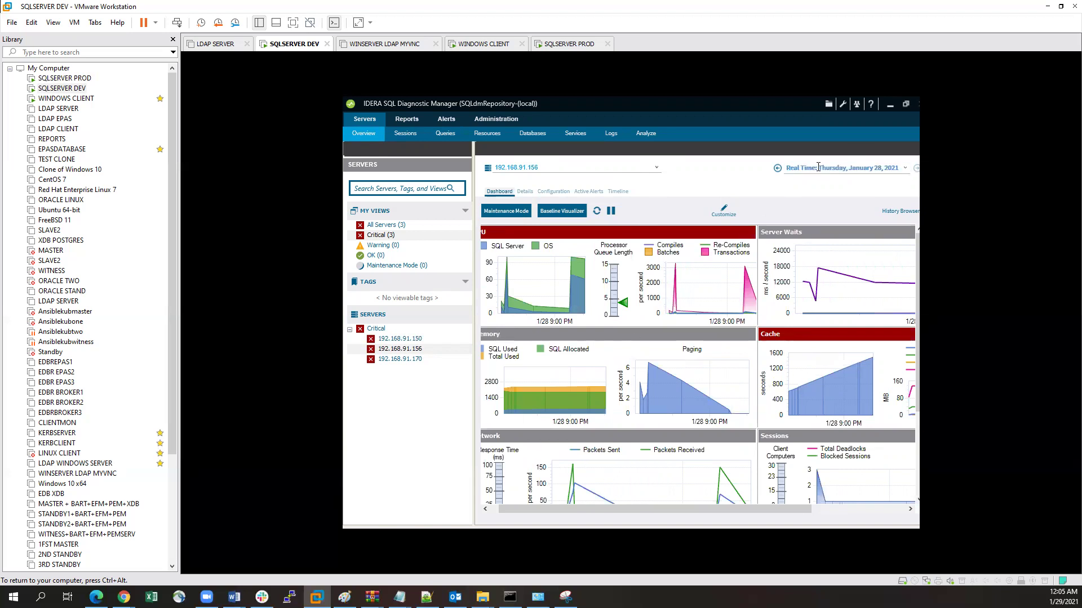
left_click(905, 168)
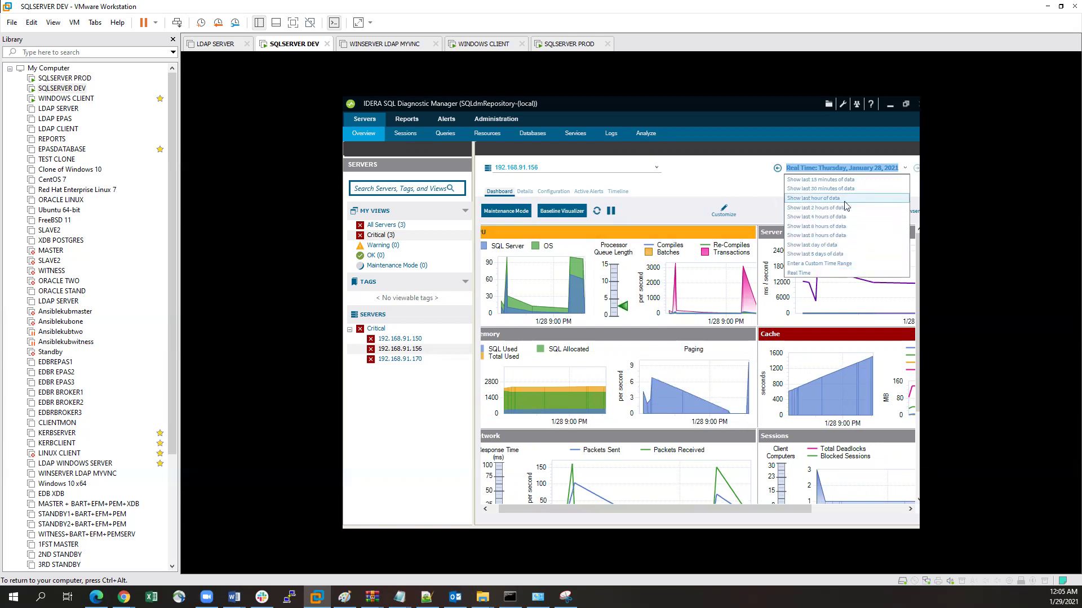
left_click(813, 274)
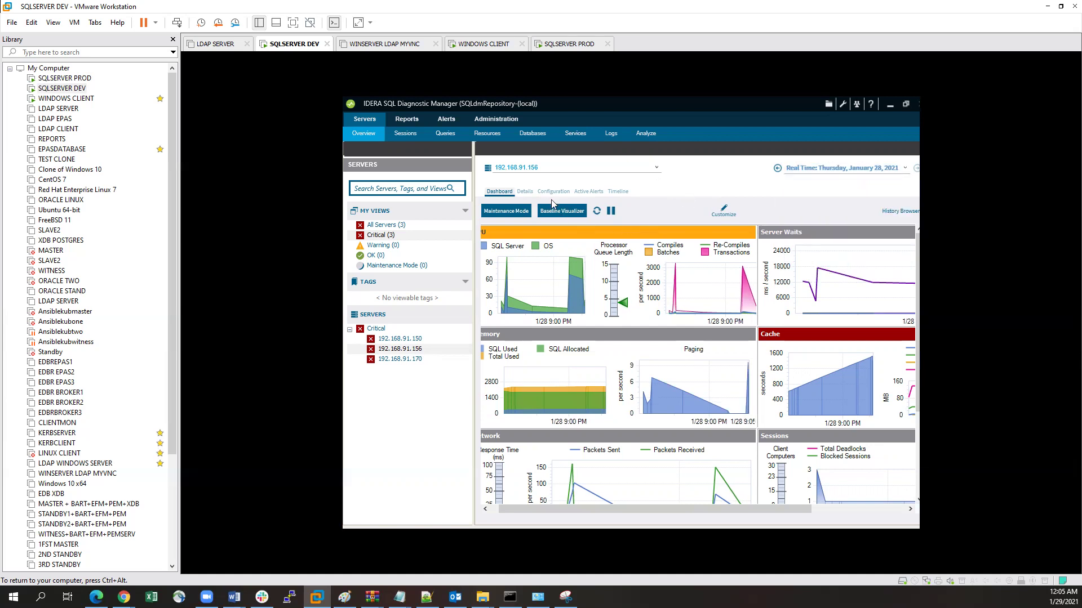
Step: View the session charts and the detailed session list for 192.168.91.156
left_click(404, 135)
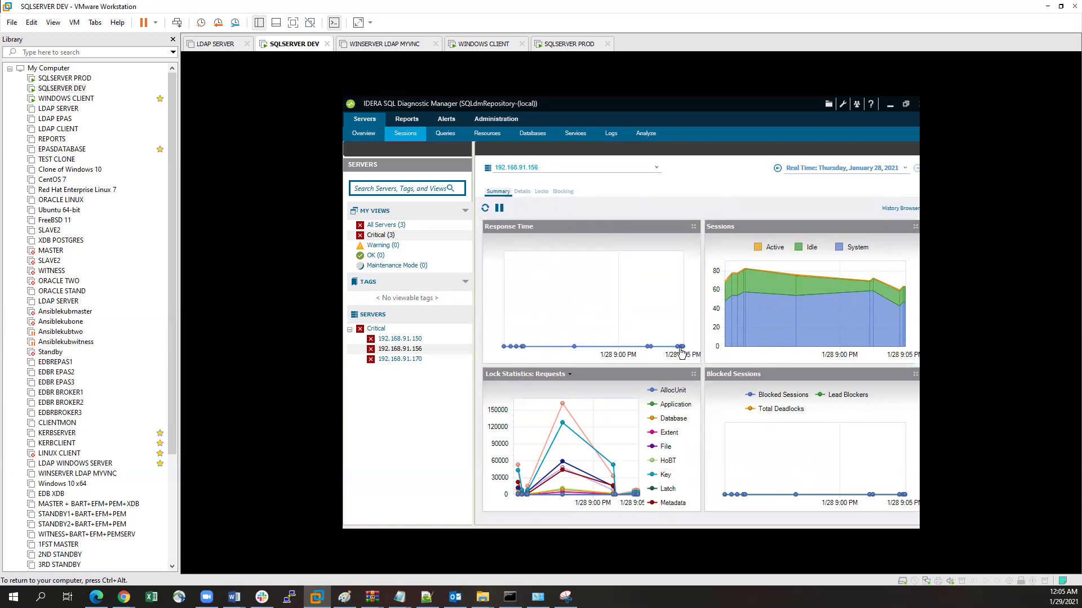
left_click(522, 193)
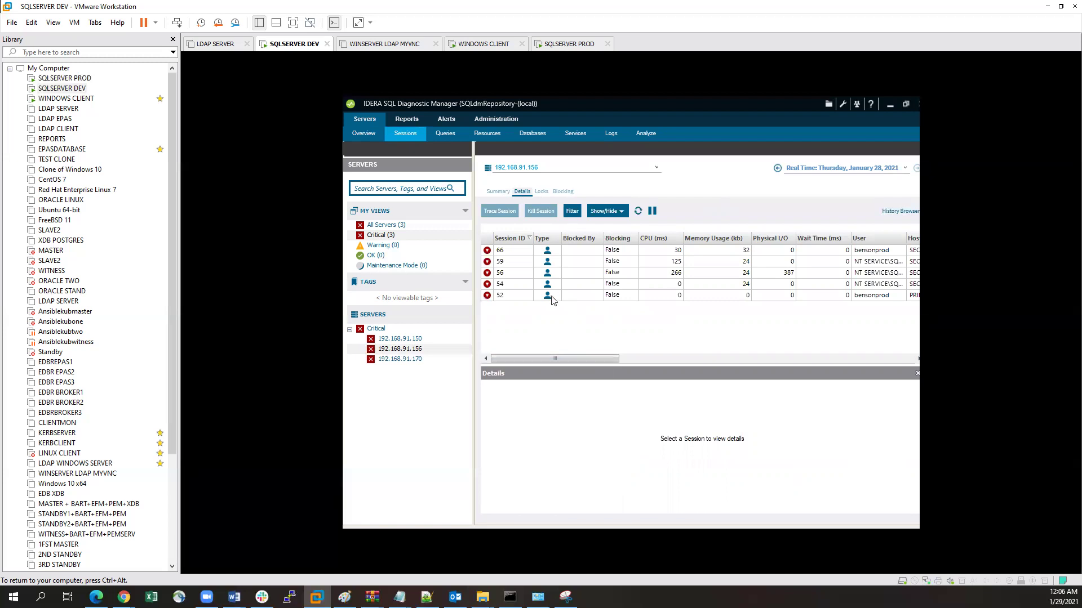
mouse_move(552, 356)
left_mouse_down()
mouse_move(850, 363)
mouse_move(552, 361)
left_mouse_up()
Step: Read all columns of the Locks grid, then check the Blocking view for blocked sessions
left_click(542, 192)
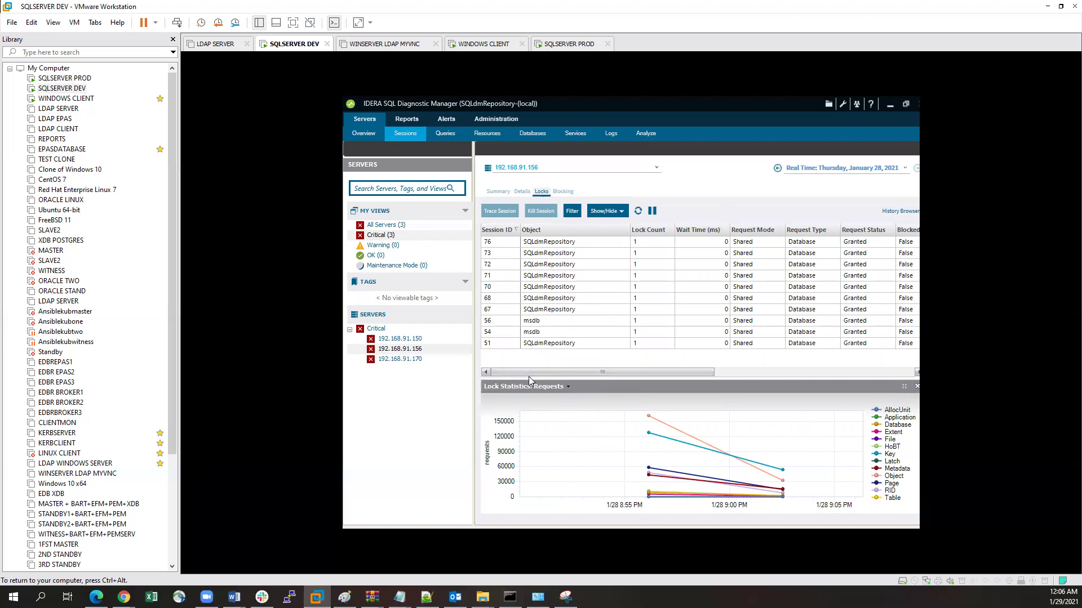
left_click_drag(527, 375, 622, 376)
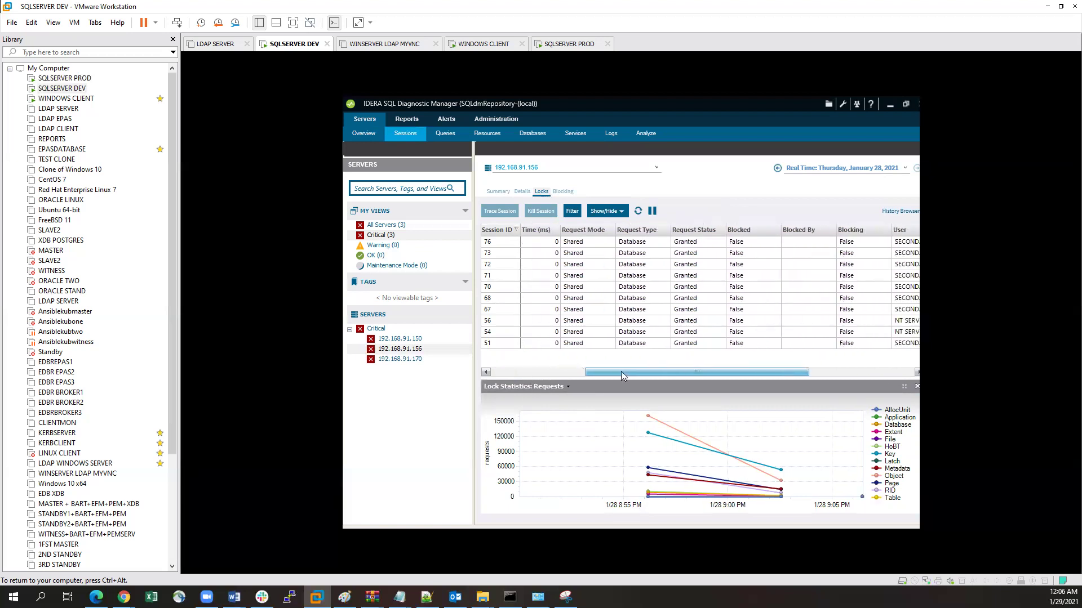
left_click_drag(628, 370, 765, 365)
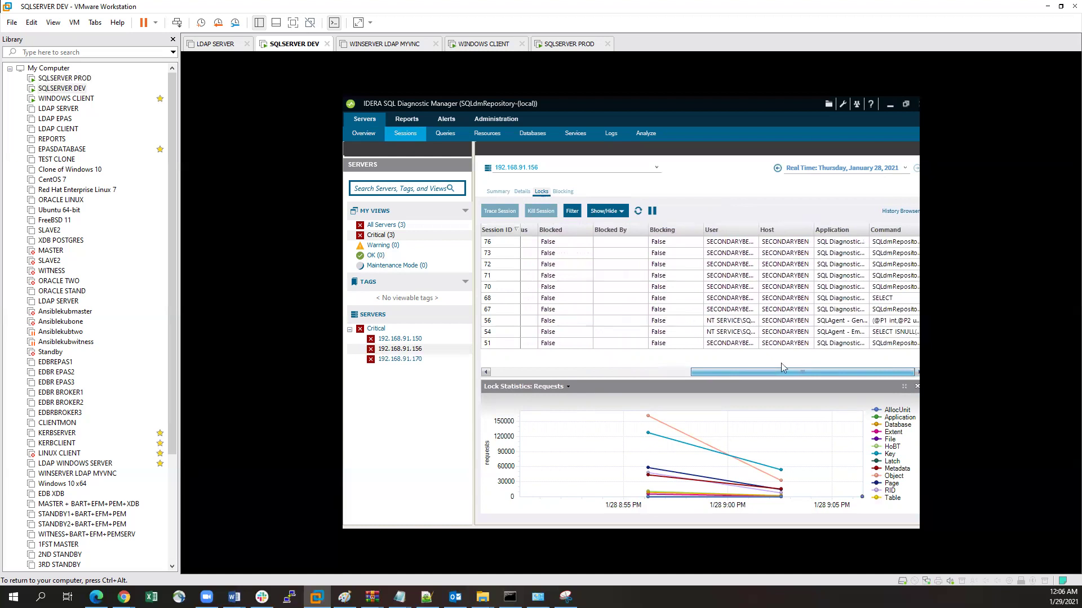
left_click_drag(843, 372, 738, 372)
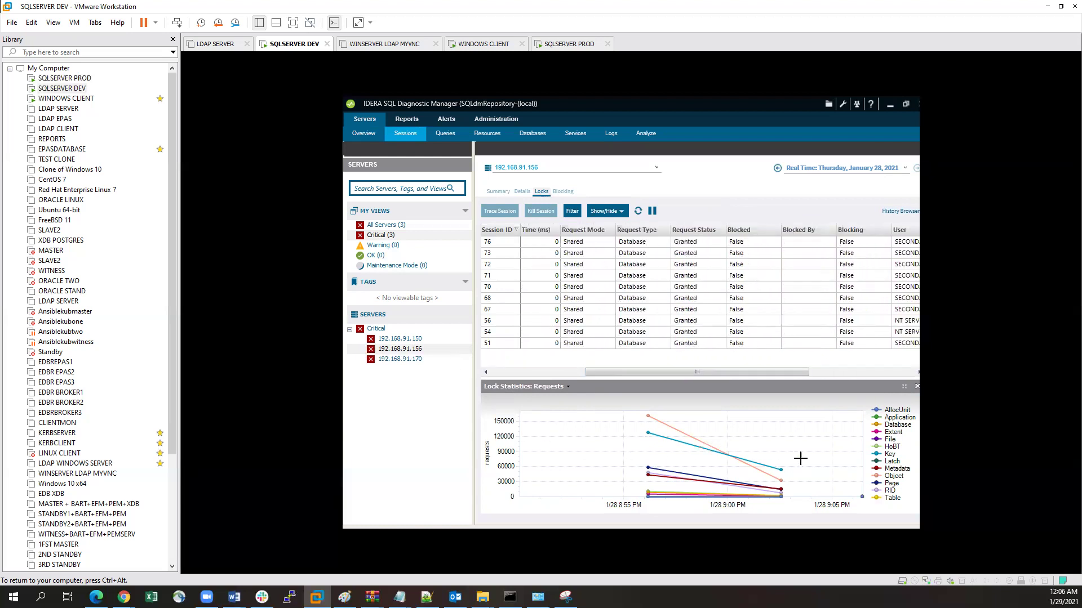
left_click(562, 193)
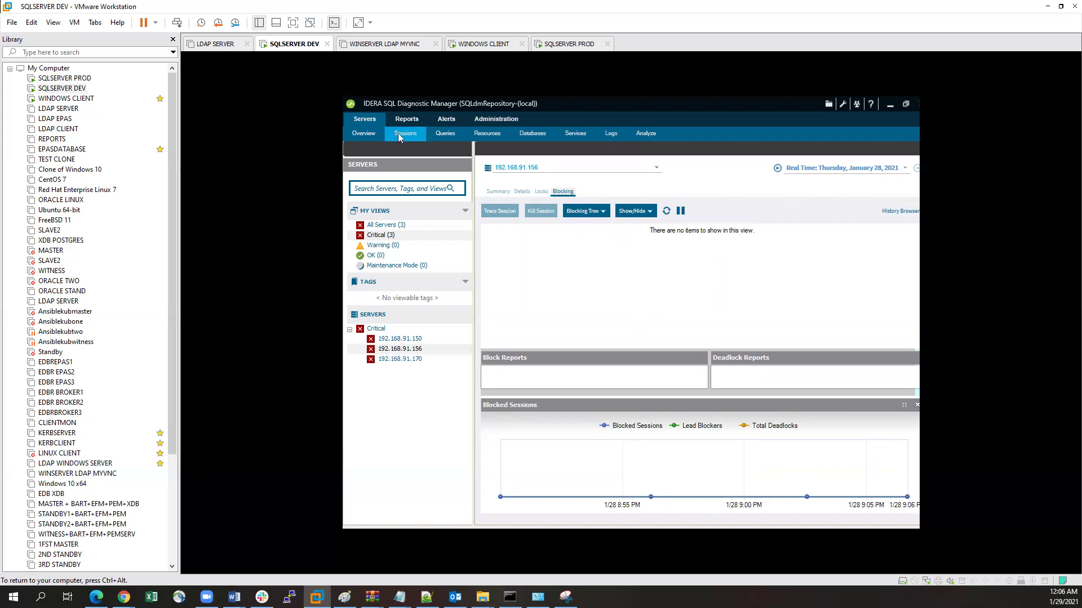
Step: Check the Statement Mode, Query History and Query Waits views, ending back in Statement Mode
left_click(448, 135)
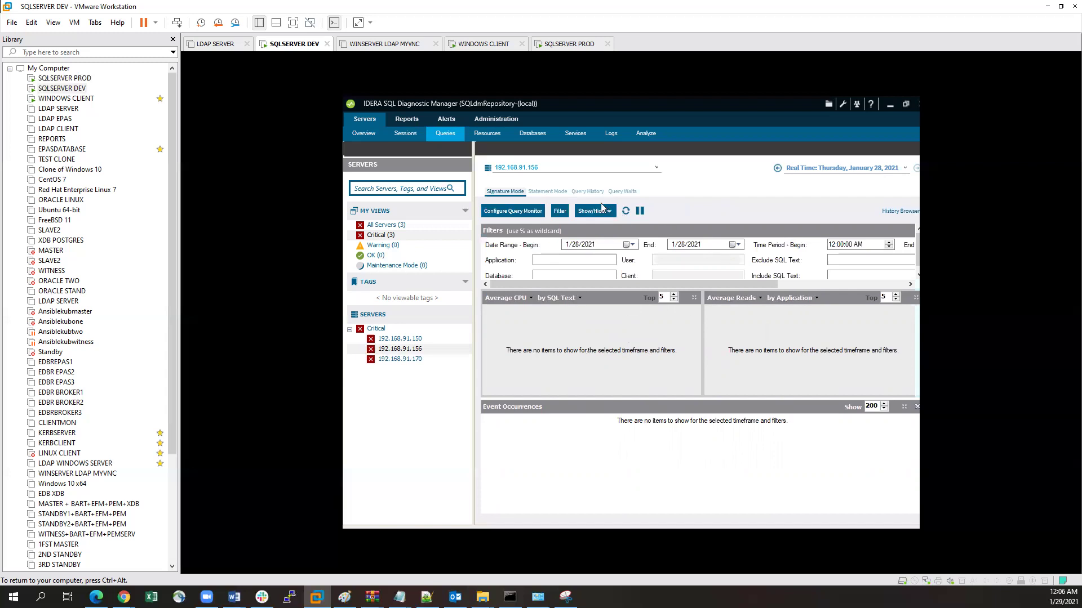
left_click(551, 192)
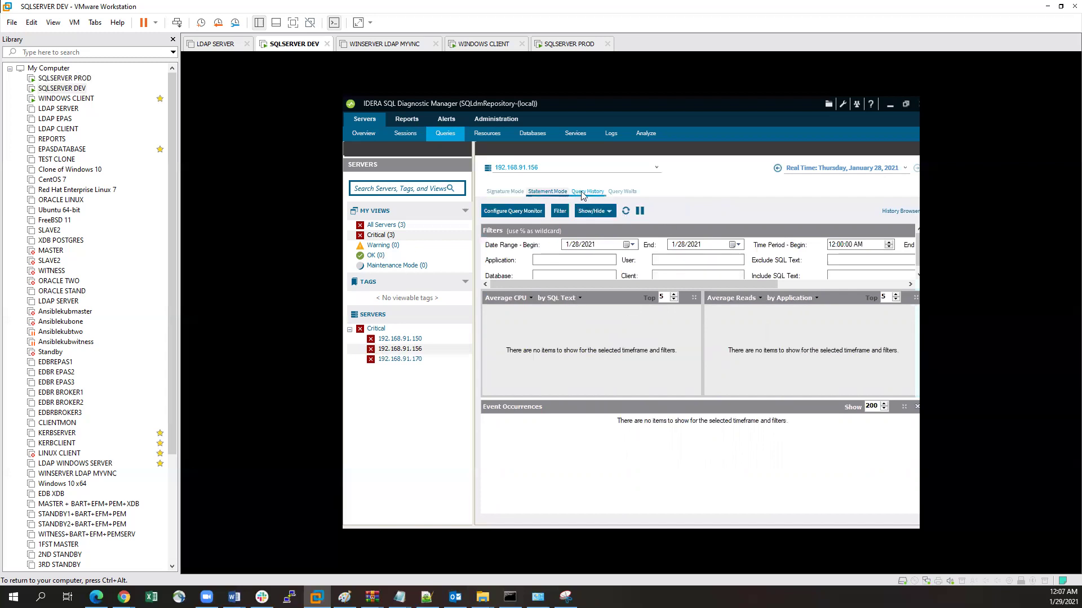
left_click(583, 193)
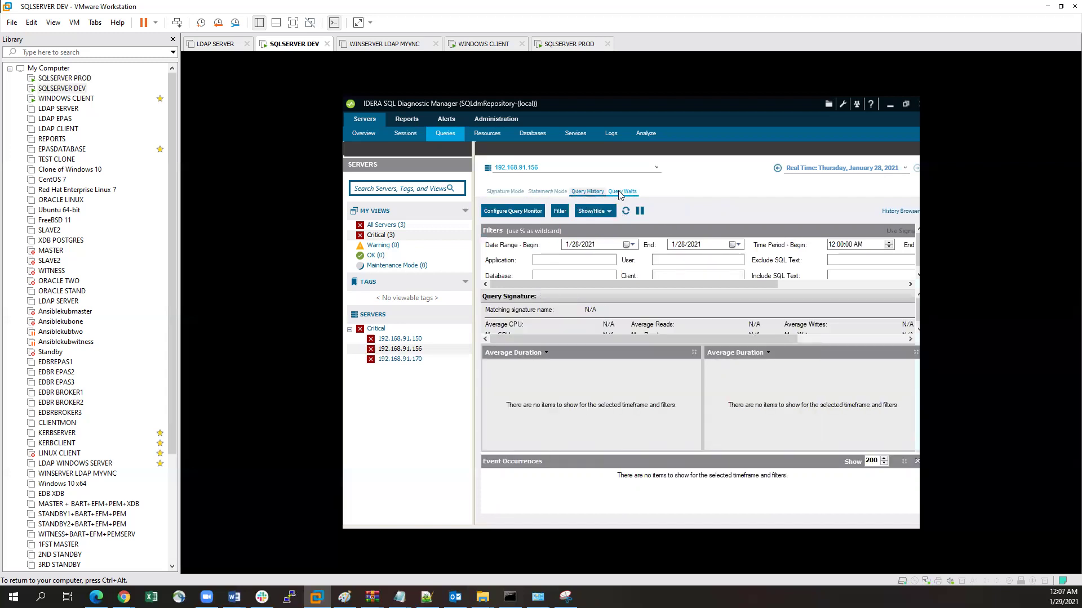
left_click(618, 194)
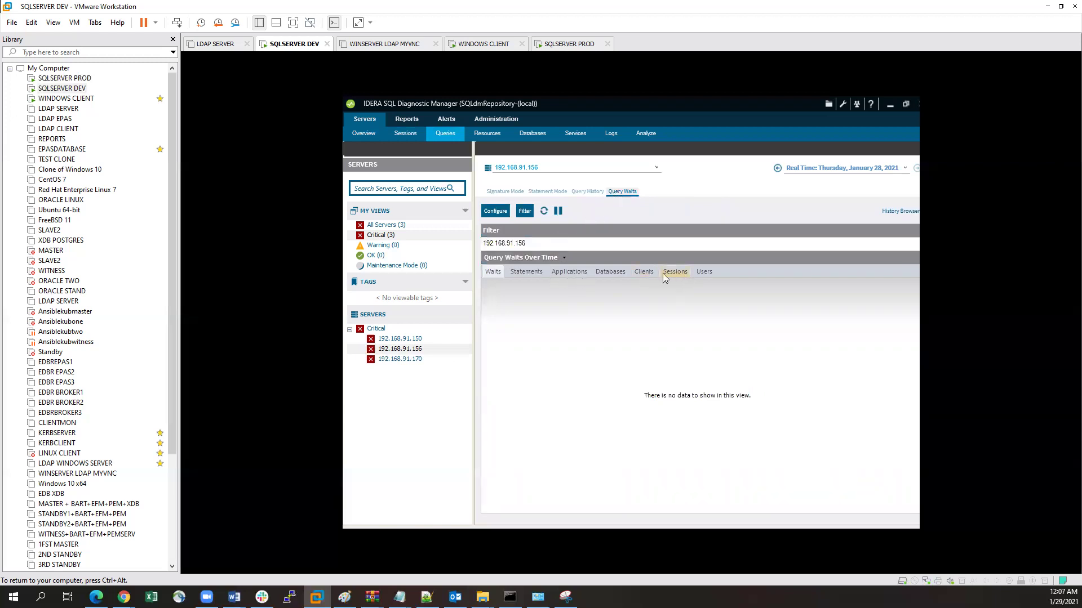
left_click(548, 193)
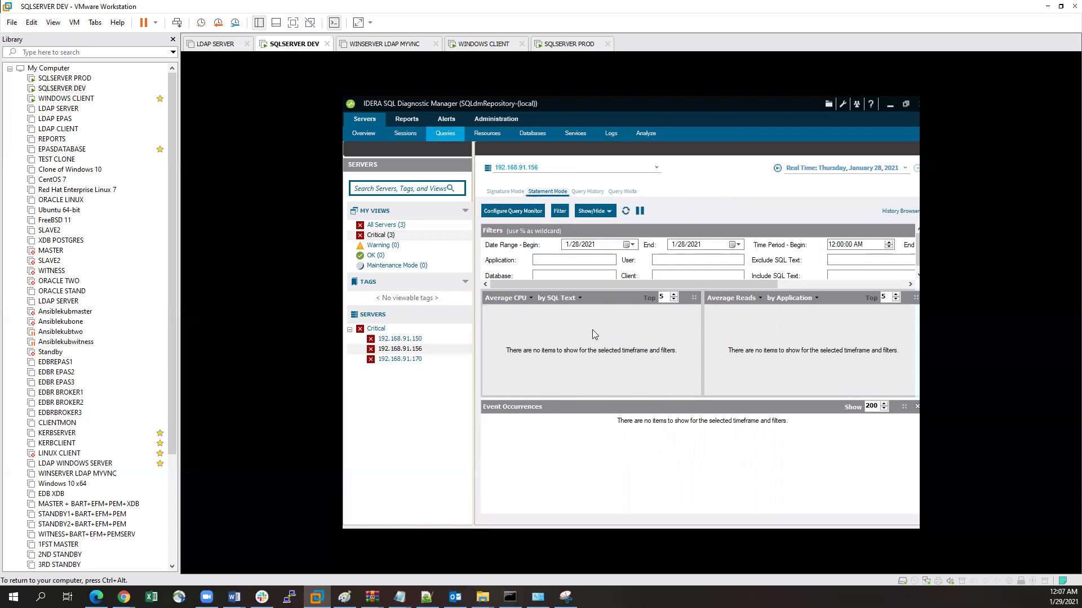
Step: Review the Resources summary plus CPU, Memory, Disk and Disk Size charts
left_click(486, 137)
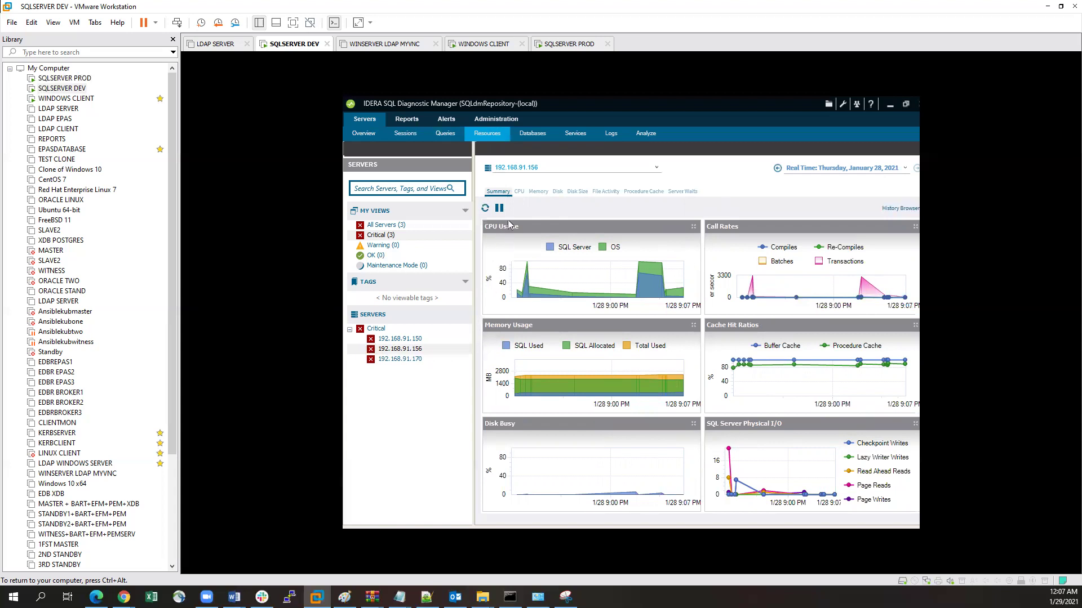
left_click(521, 192)
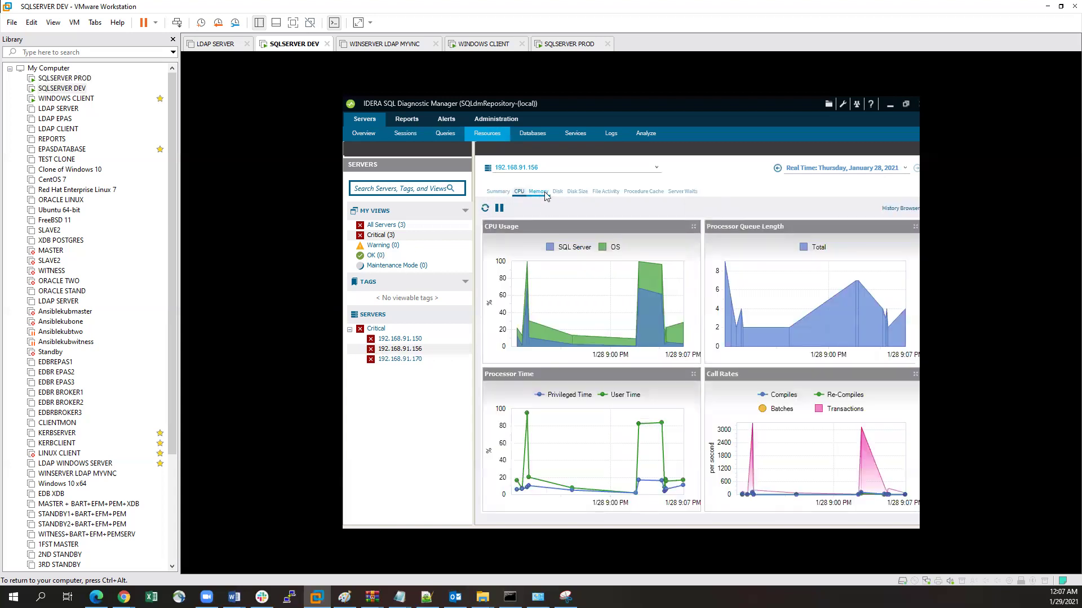
left_click(538, 192)
left_click(557, 192)
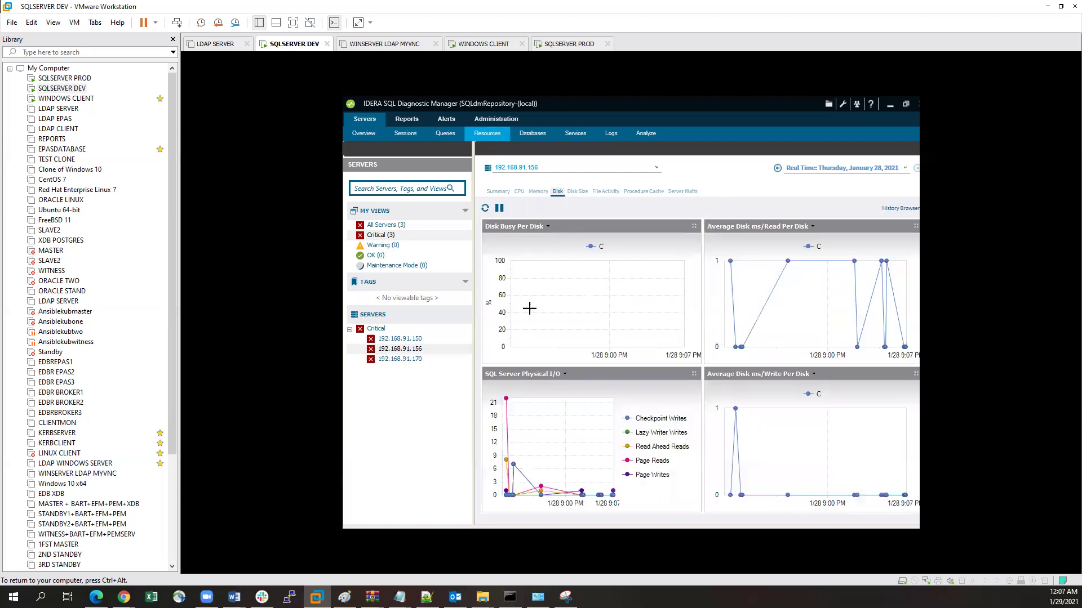
left_click(577, 192)
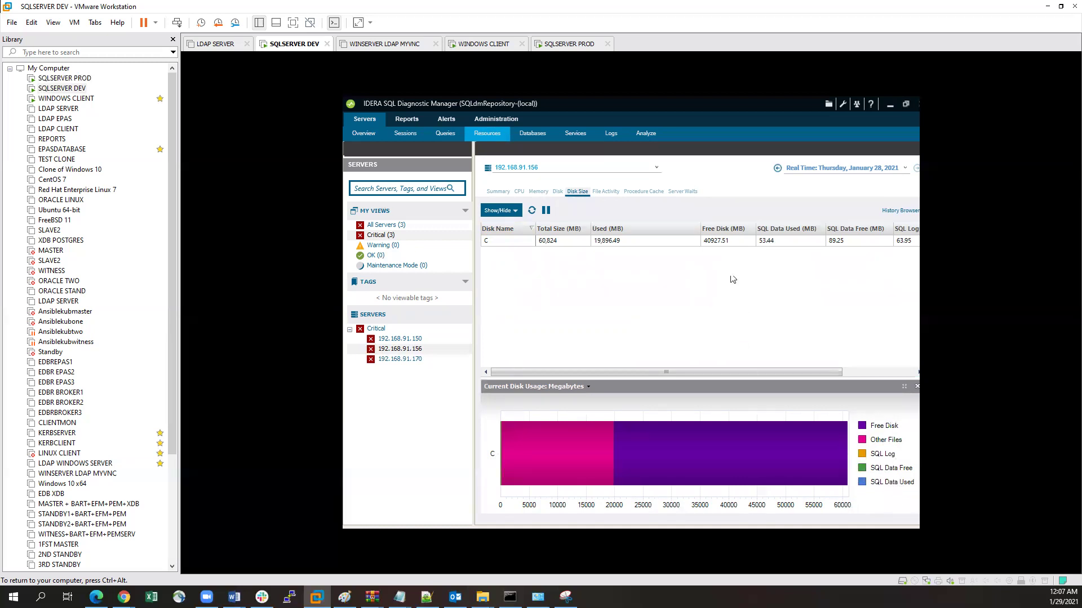
Step: Check File Activity, Procedure Cache and Server Waits, then show the Databases summary
left_click(606, 192)
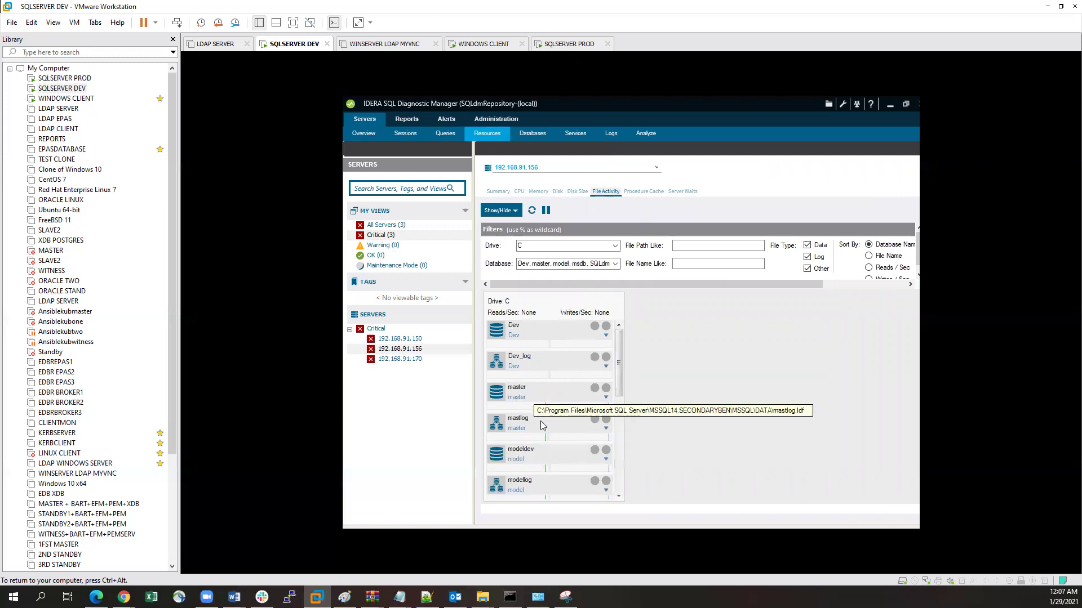
scroll(624, 405, "down", 1)
scroll(623, 404, "down", 2)
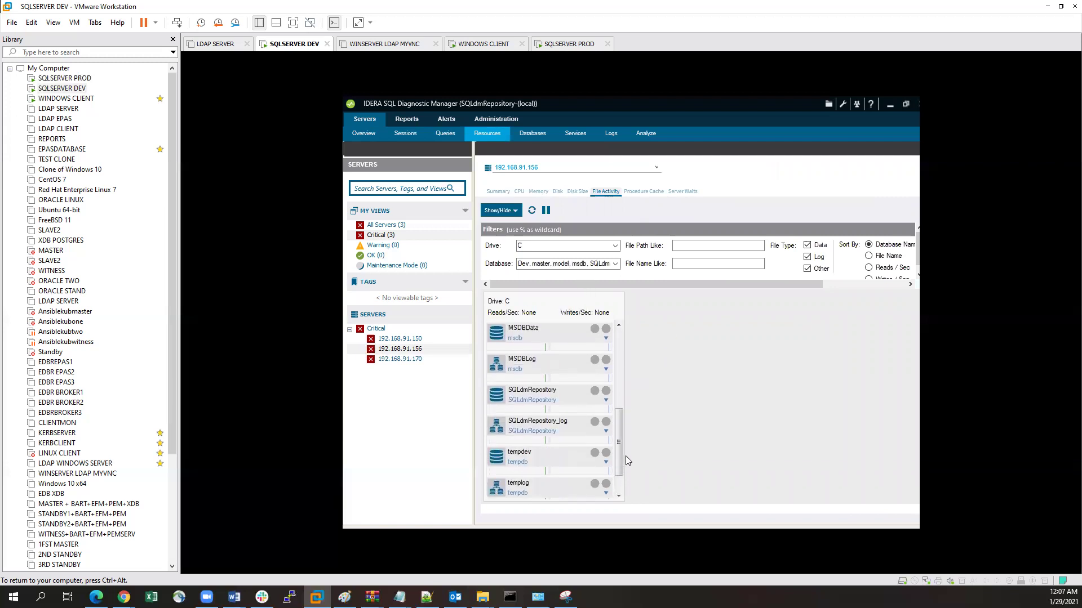
left_click(644, 192)
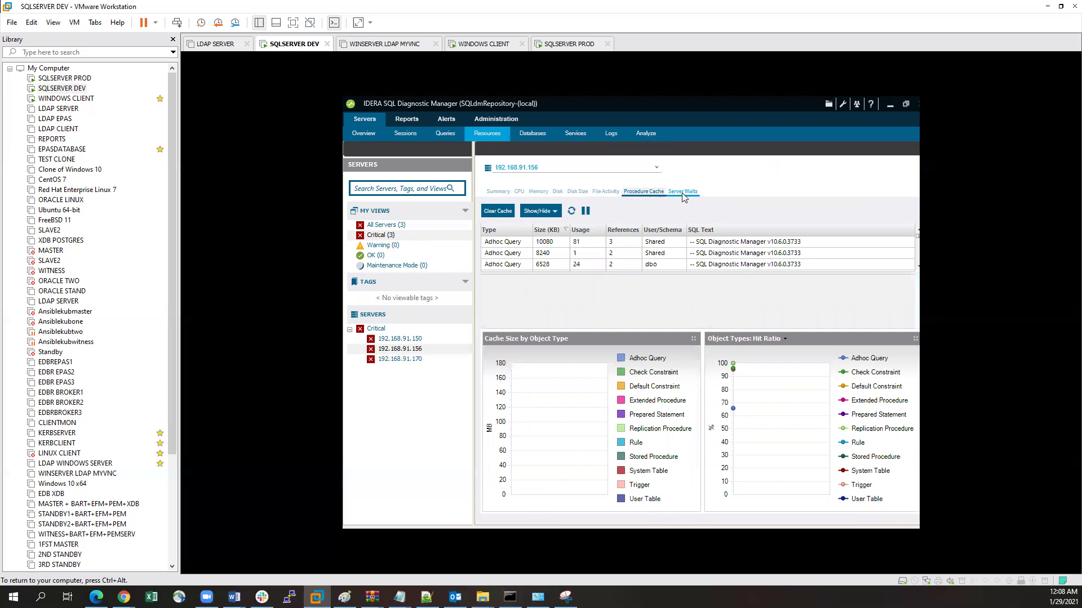
left_click(685, 192)
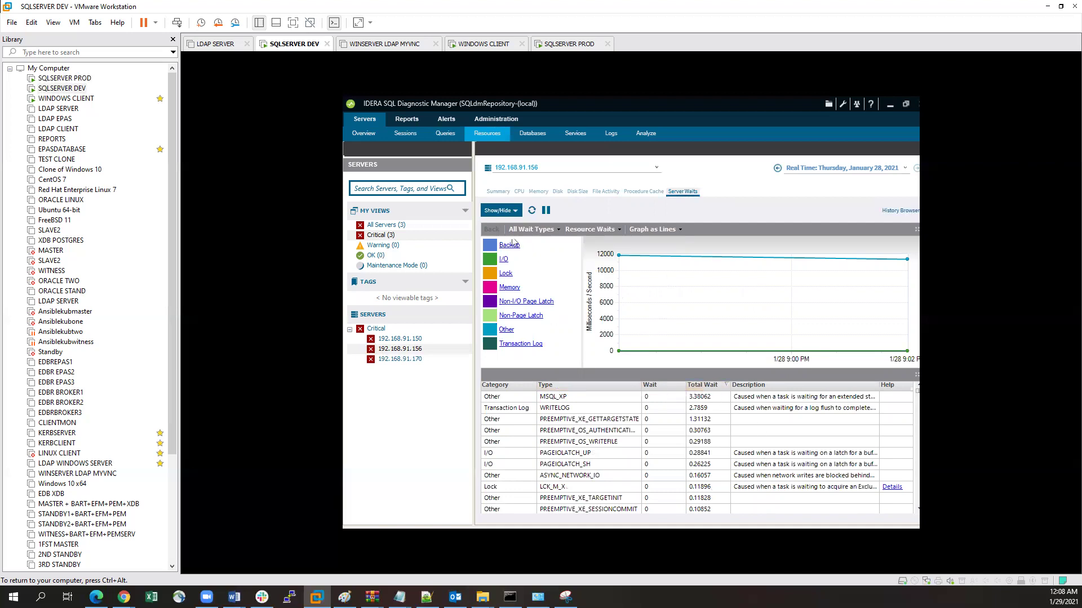
left_click(538, 139)
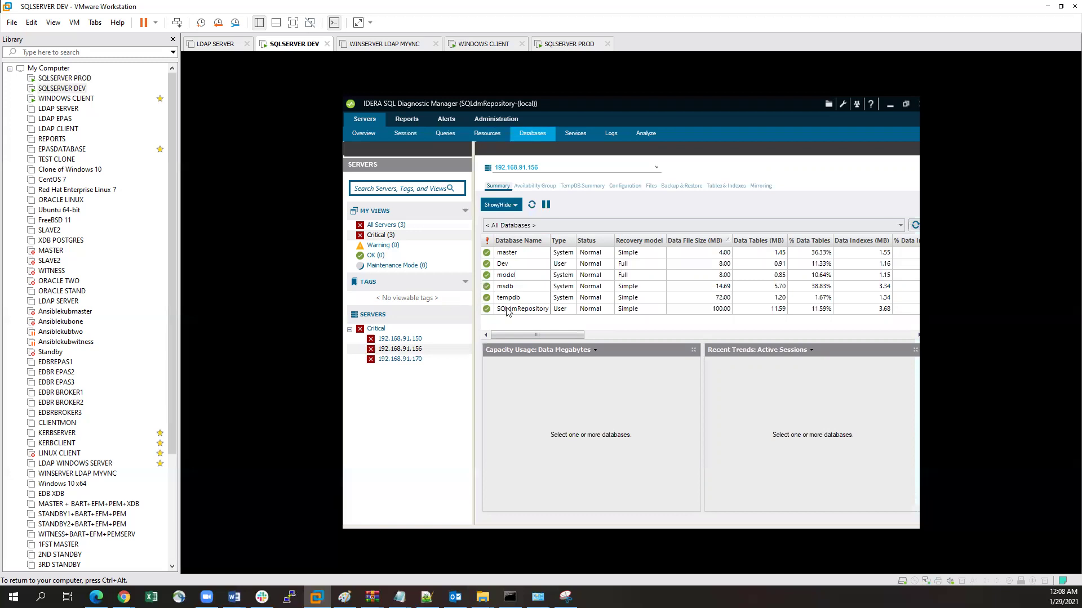
Step: Switch the database summary to 192.168.91.150, sort by recovery model and scroll across columns
left_click(546, 167)
left_click(656, 168)
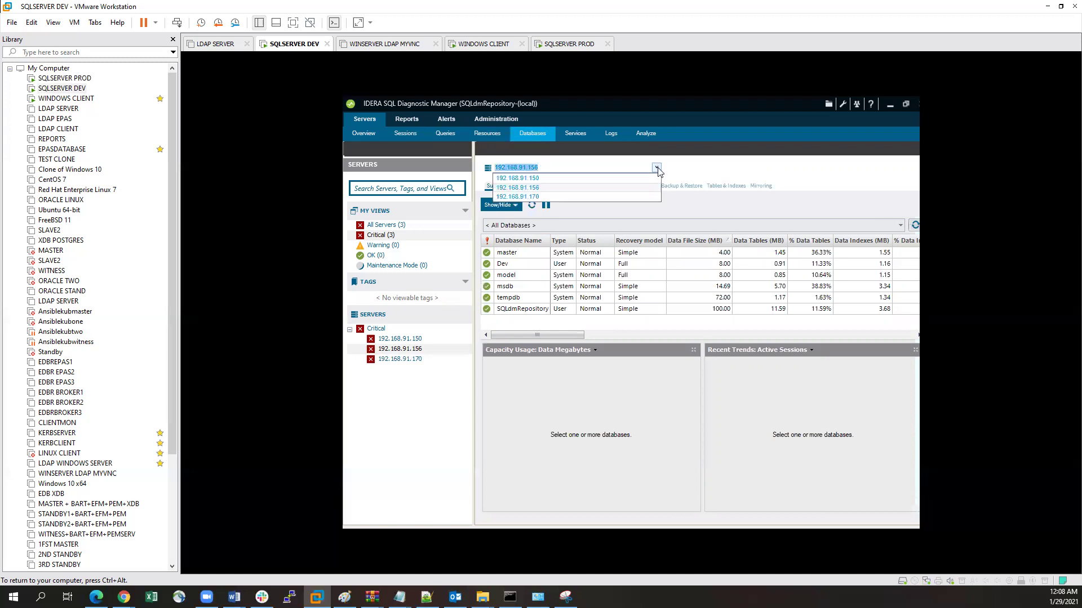
left_click(565, 179)
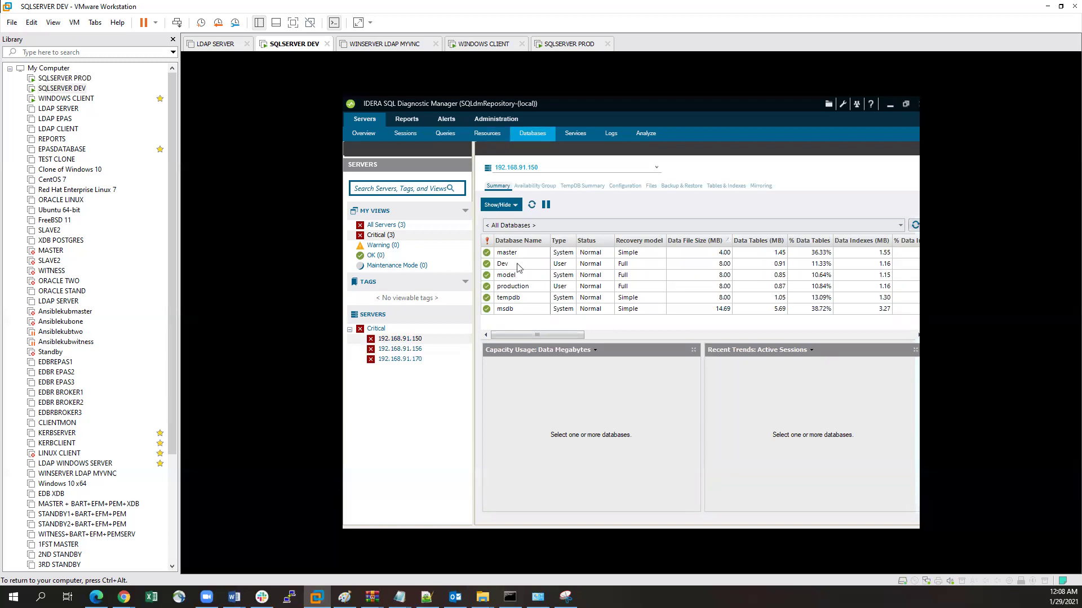
mouse_move(533, 335)
left_mouse_down()
mouse_move(659, 336)
mouse_move(532, 335)
left_mouse_up()
left_click(631, 243)
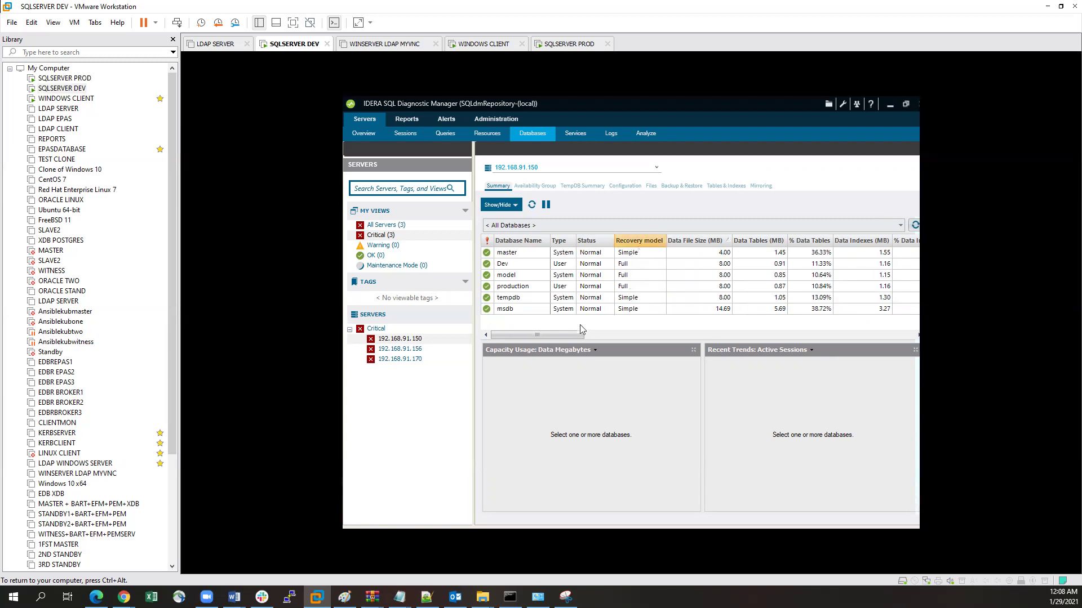
left_click_drag(565, 336, 839, 337)
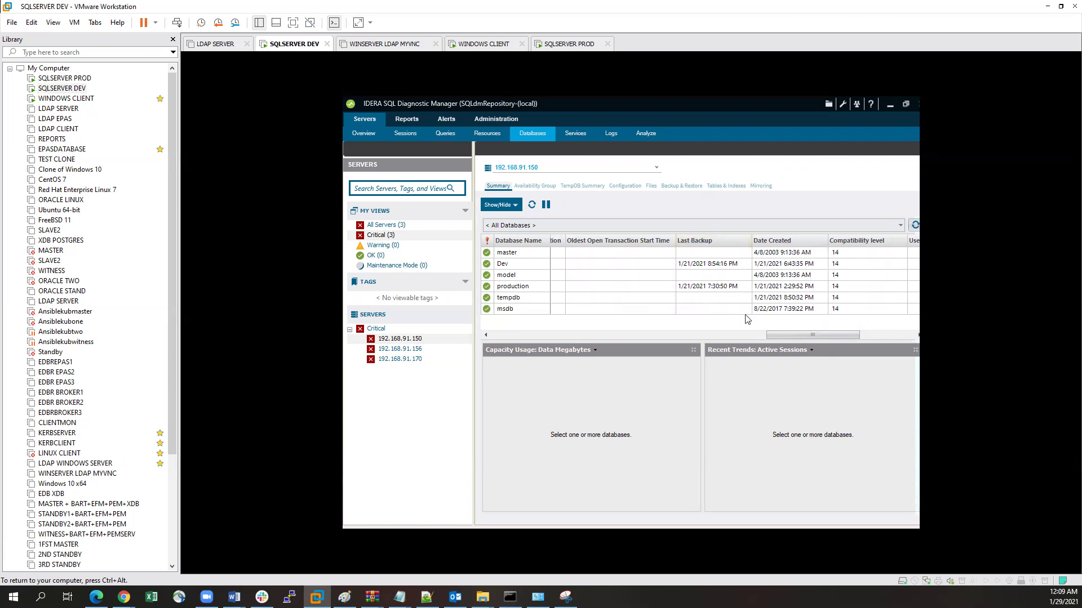
left_click_drag(784, 335, 510, 335)
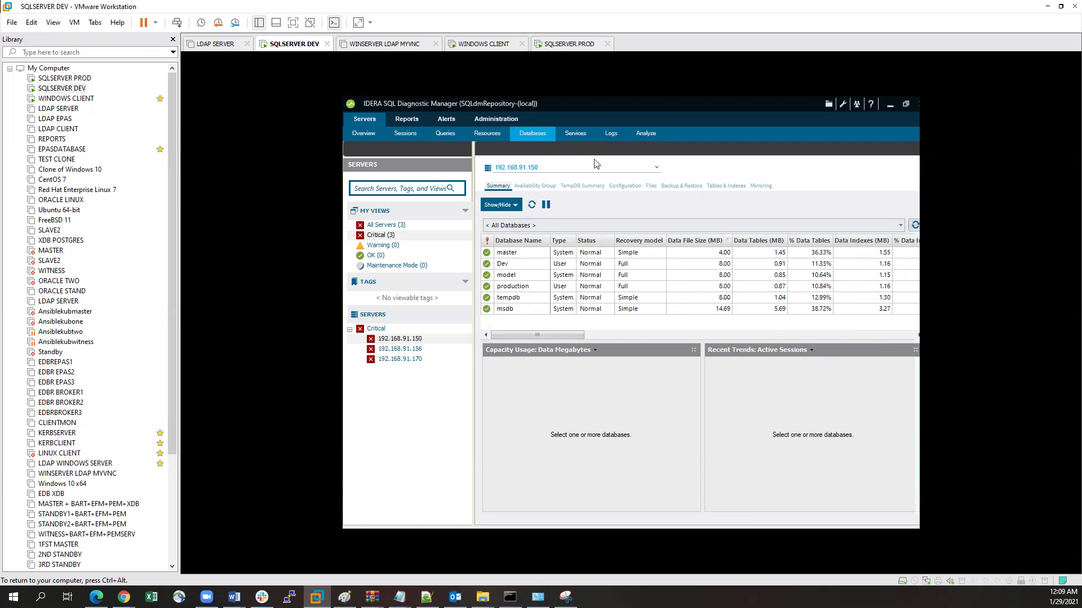
Step: Browse Availability Group, TempDB Summary, Configuration, Files, Backup & Restore and Tables & Indexes views
left_click(529, 187)
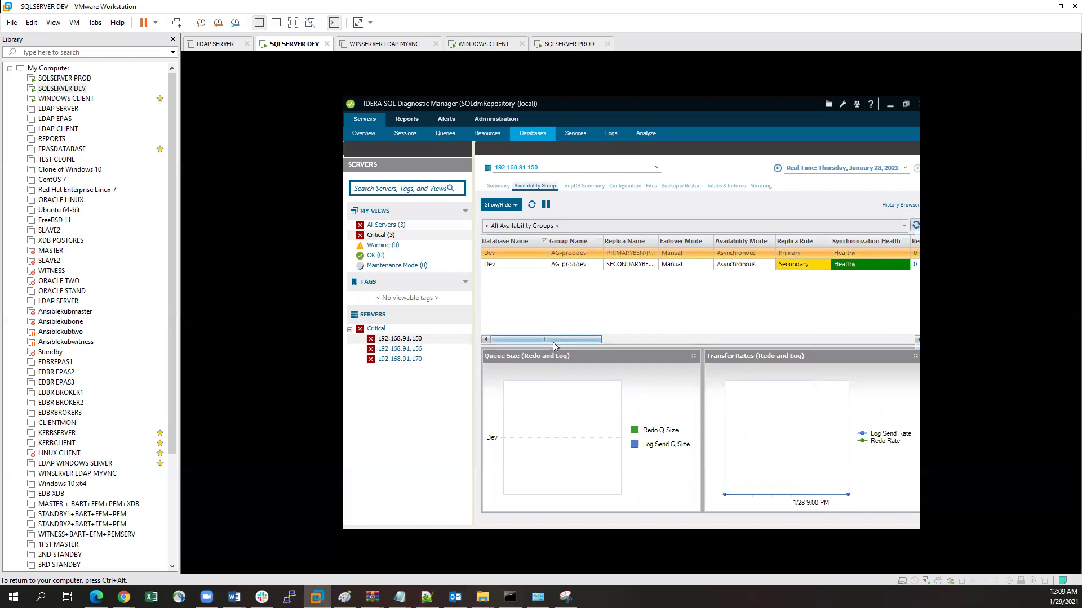
left_click_drag(552, 342, 527, 338)
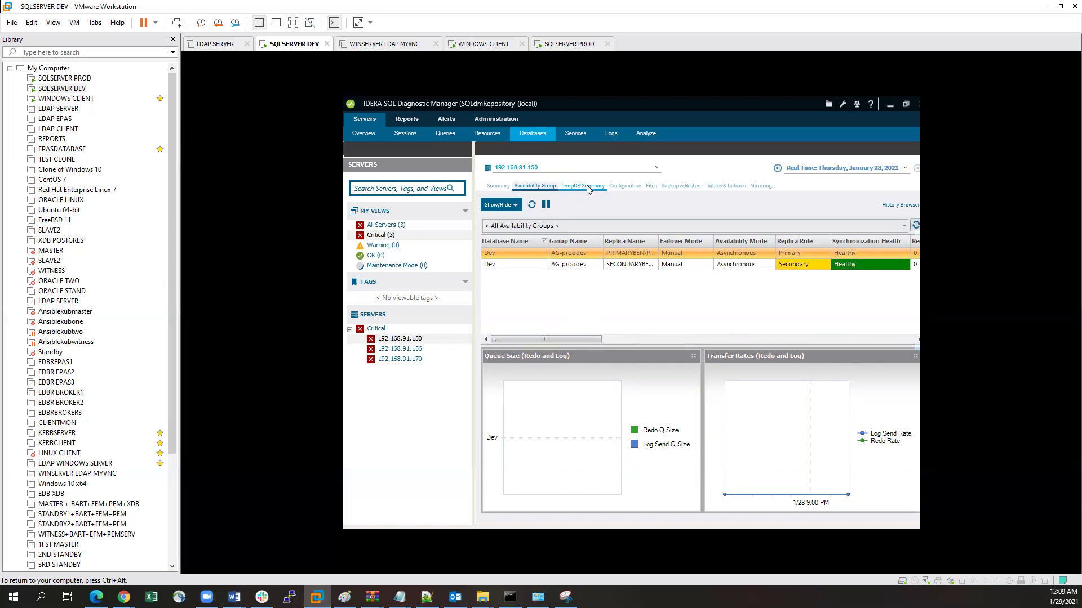
left_click(578, 192)
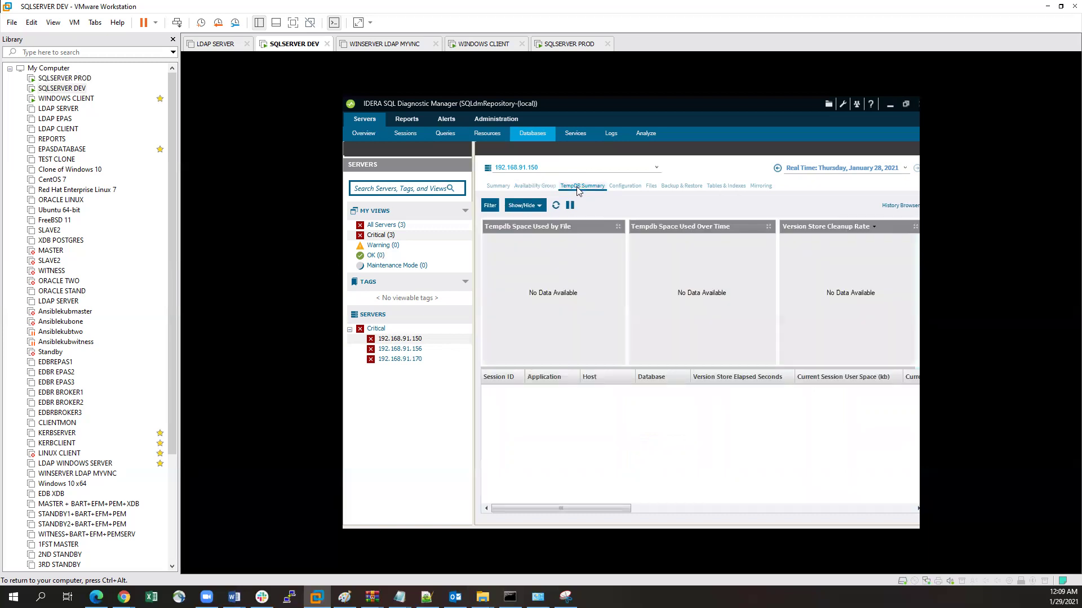
left_click(626, 188)
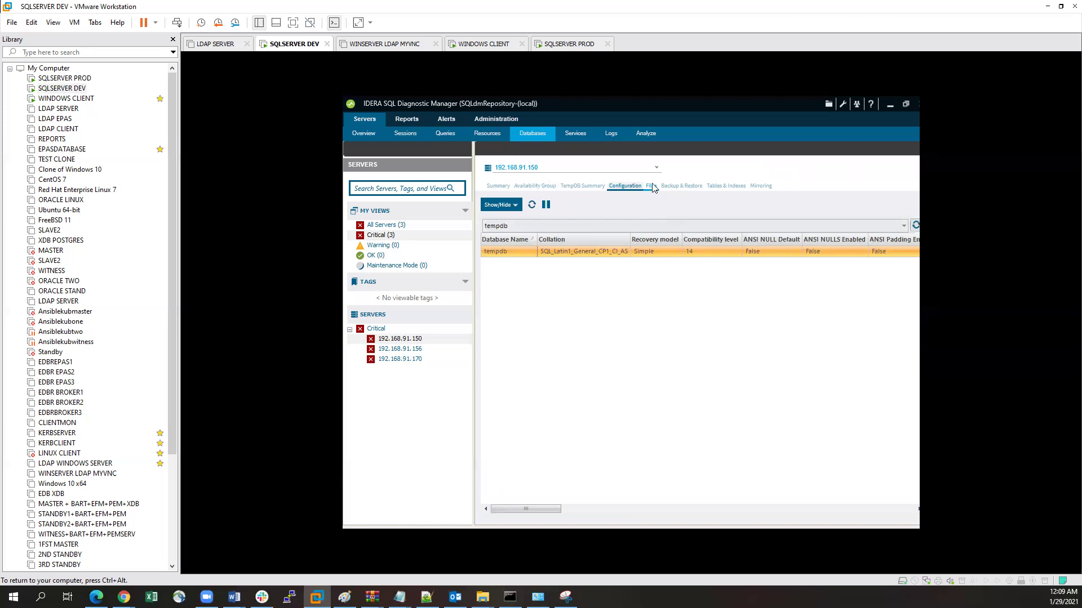
left_click(652, 186)
left_click(683, 187)
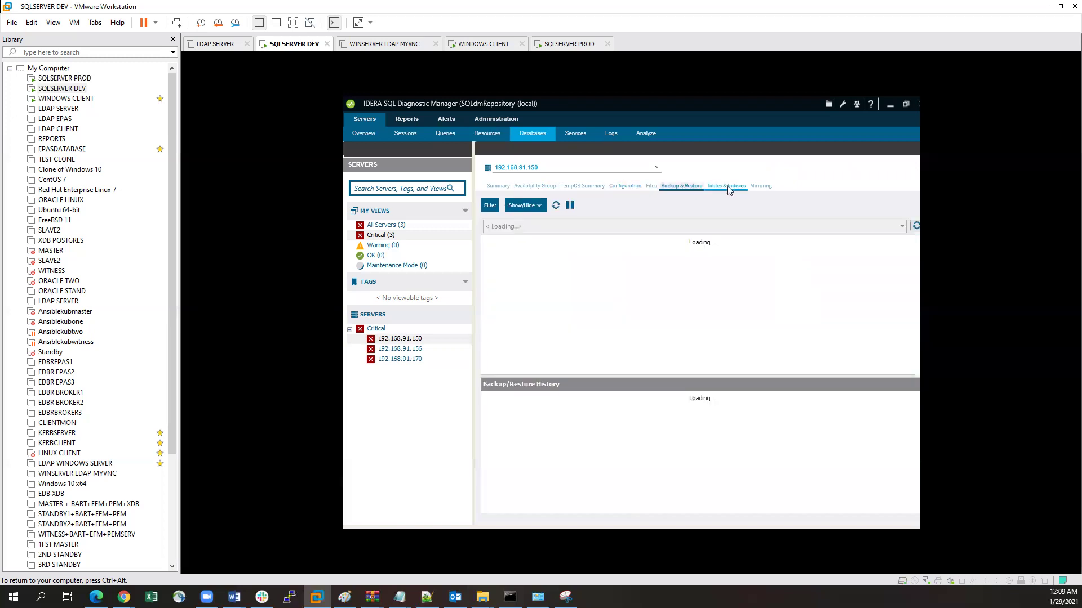
left_click(723, 188)
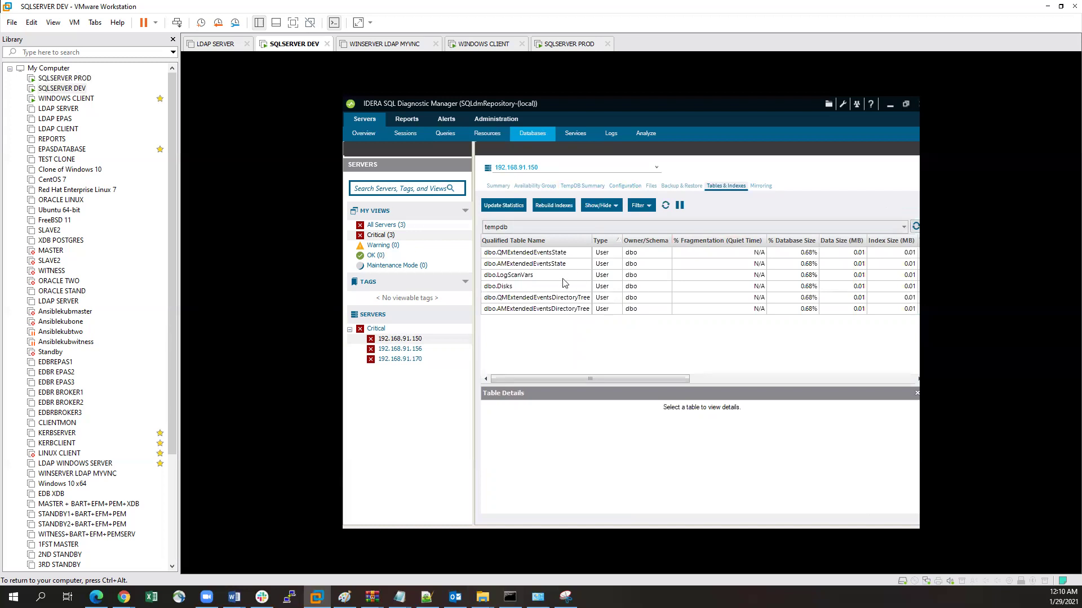
left_click_drag(540, 374, 514, 365)
Step: Show the Services grid for 192.168.91.150 and scroll it to read every column
left_click(576, 134)
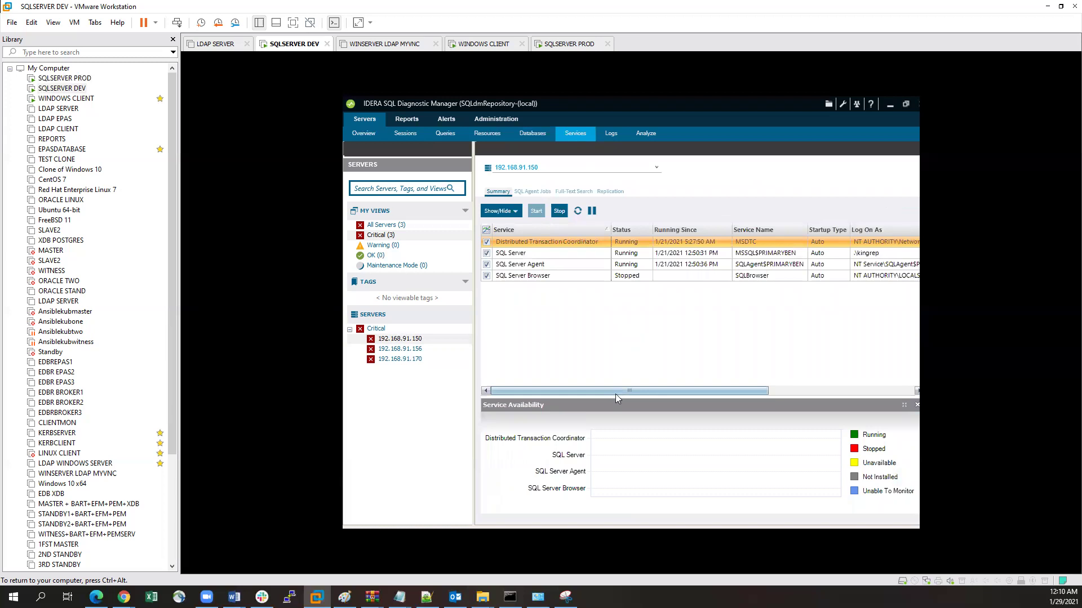
left_click_drag(599, 389, 642, 390)
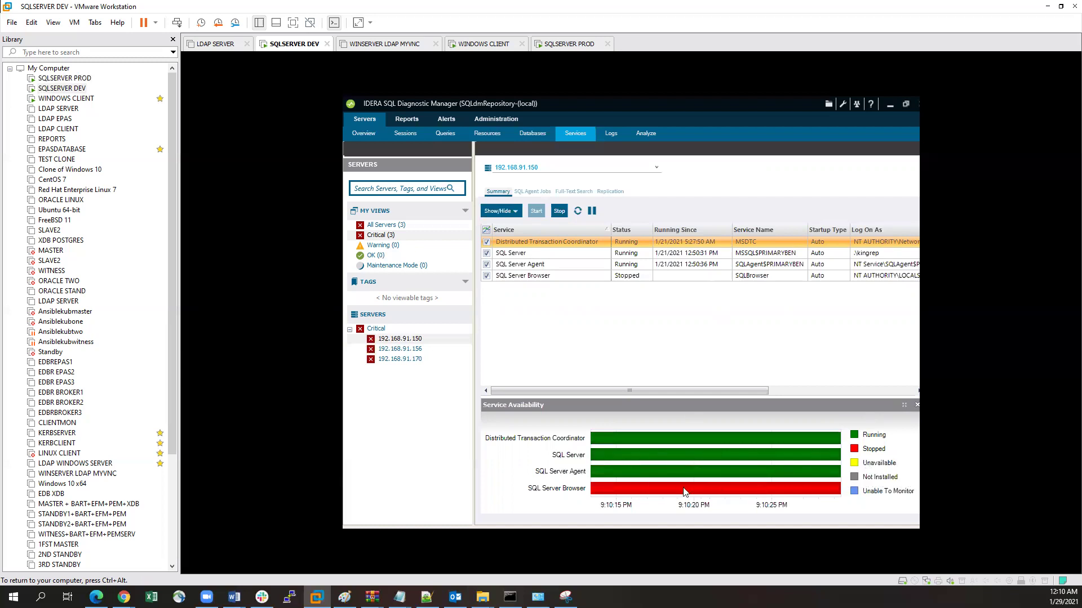
mouse_move(648, 496)
left_click_drag(660, 387, 559, 357)
Step: Scroll through the SQL Server and Agent log entries, then open the Analyze view
left_click(608, 135)
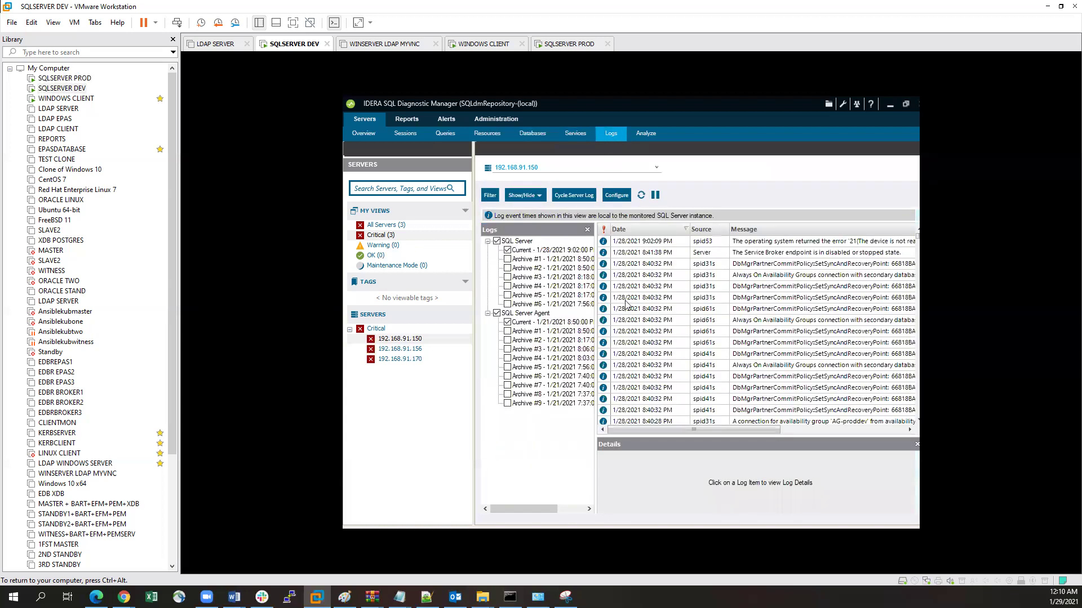
mouse_move(660, 428)
left_mouse_down()
mouse_move(691, 429)
mouse_move(660, 428)
left_mouse_up()
scroll(689, 338, "down", 10)
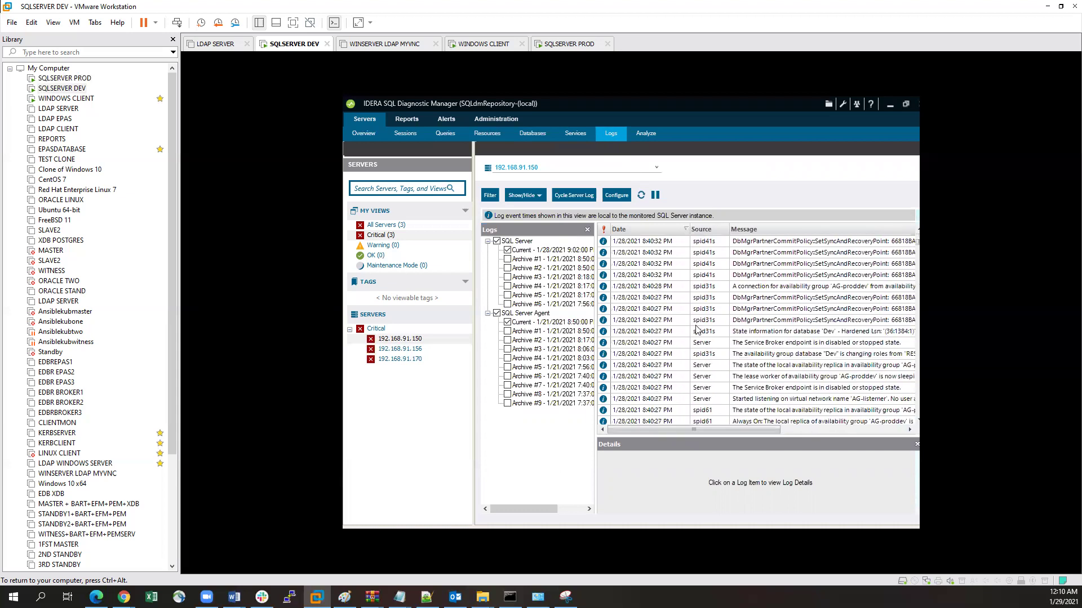
scroll(697, 331, "down", 10)
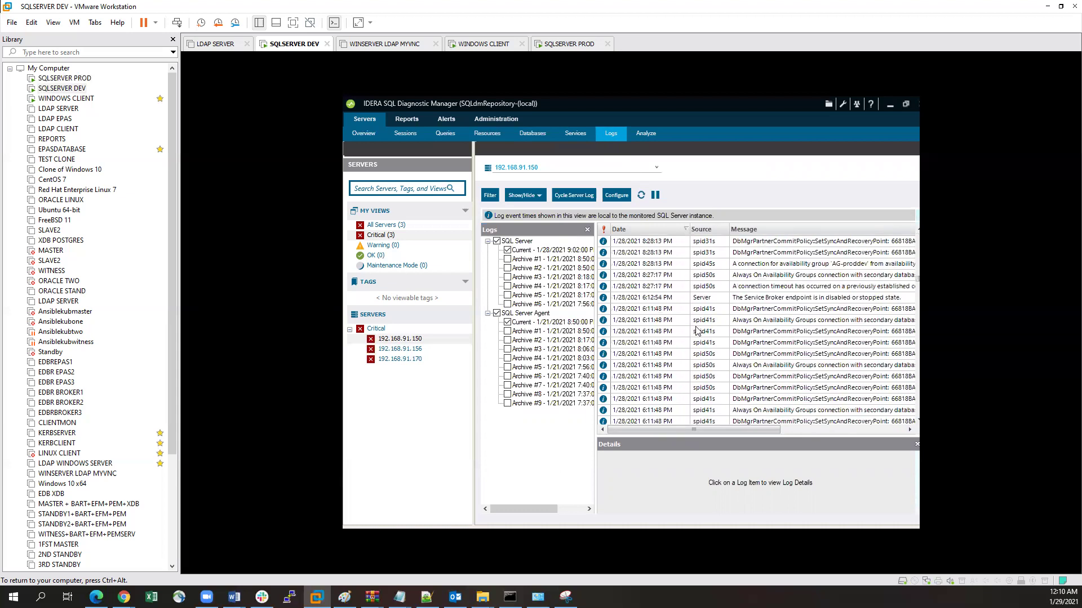
scroll(697, 331, "up", 3)
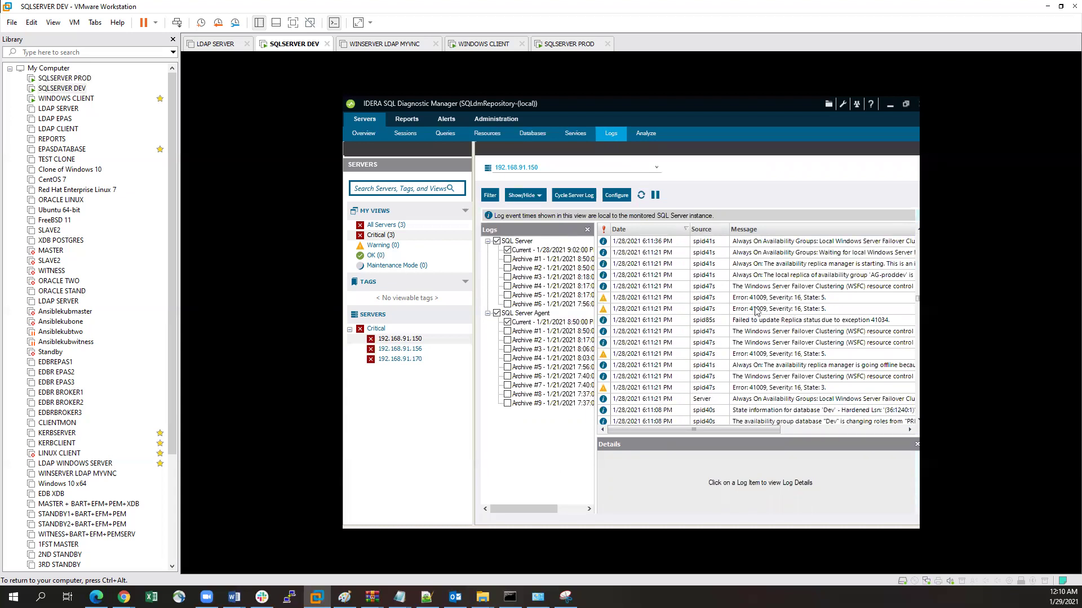
scroll(736, 334, "down", 4)
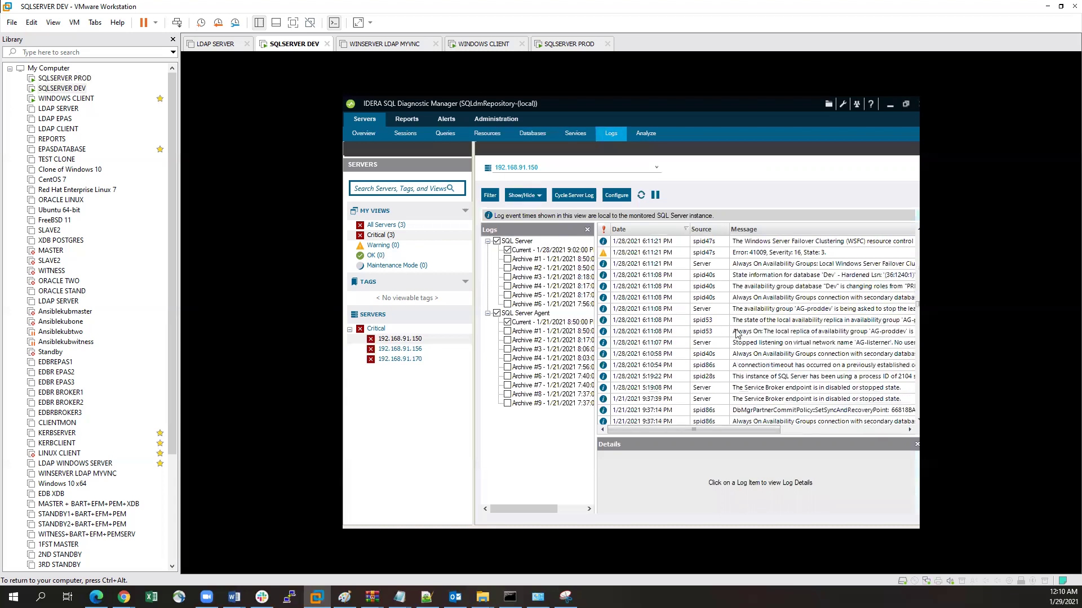
scroll(736, 333, "down", 10)
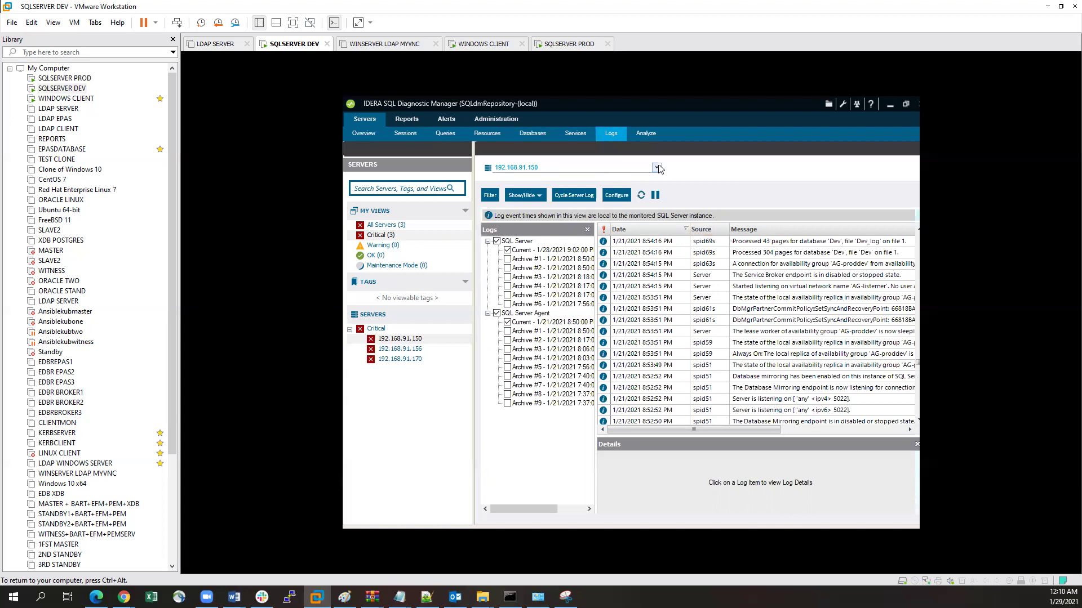
scroll(687, 290, "down", 5)
scroll(689, 290, "down", 5)
scroll(685, 284, "down", 5)
left_click(647, 136)
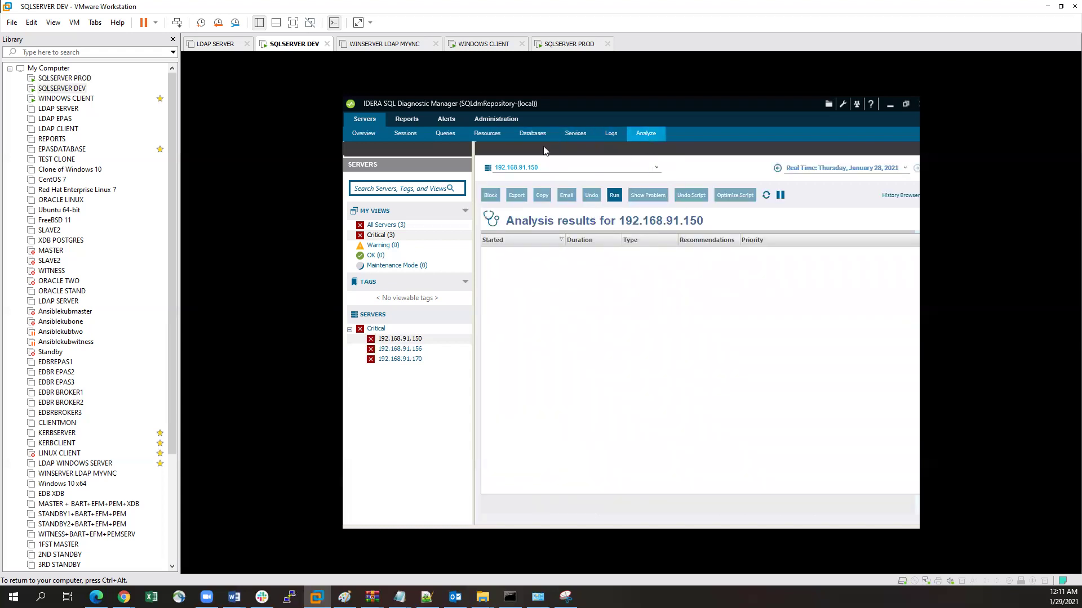
Step: Go to the Reports section's Getting Started page
left_click(403, 122)
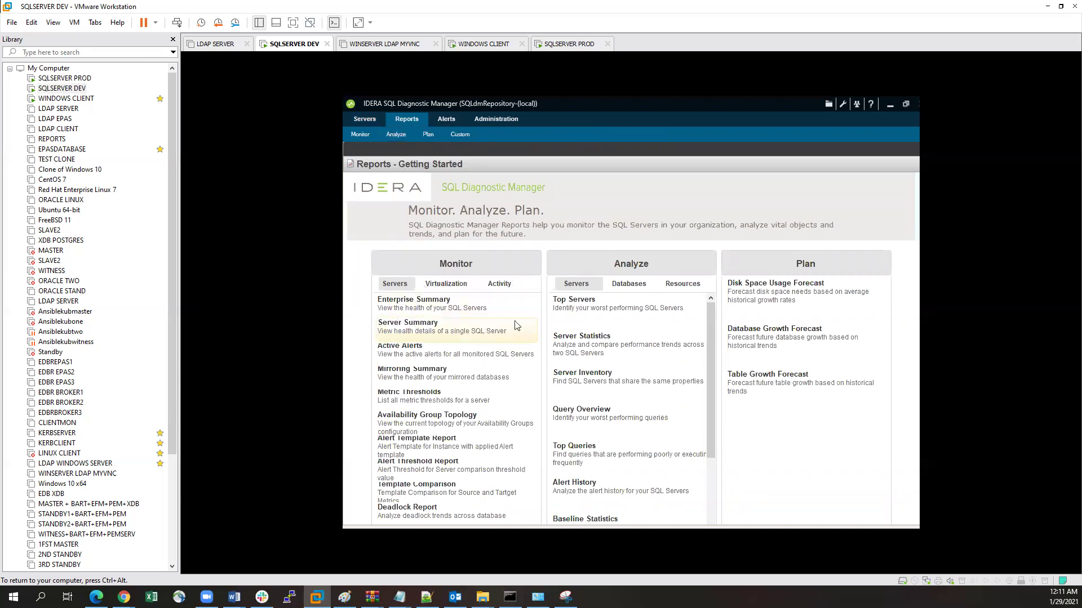
left_click(430, 307)
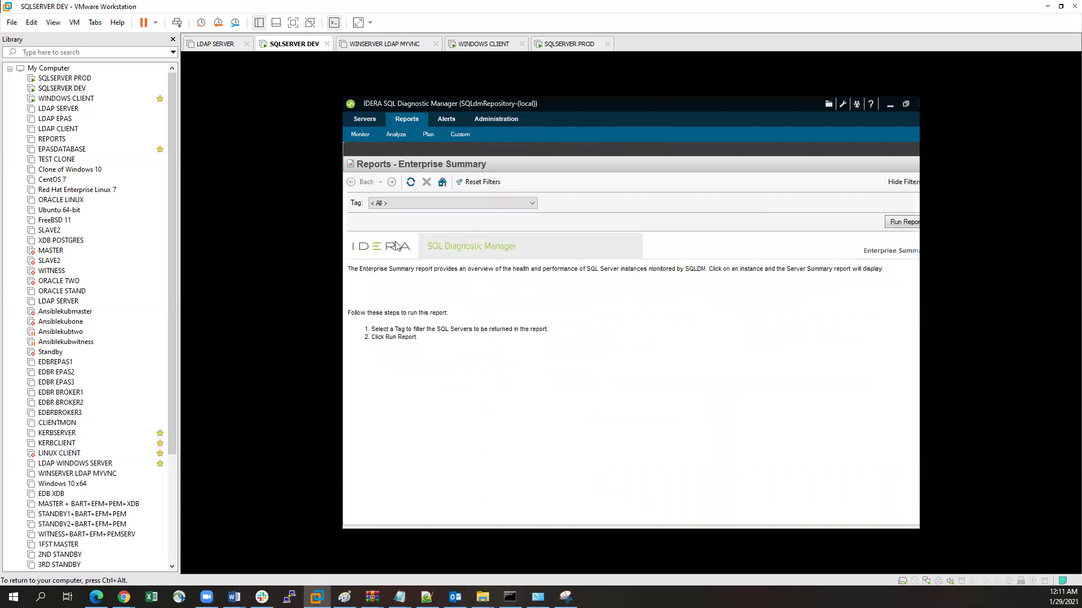
left_click(514, 204)
left_click(509, 204)
left_click(904, 223)
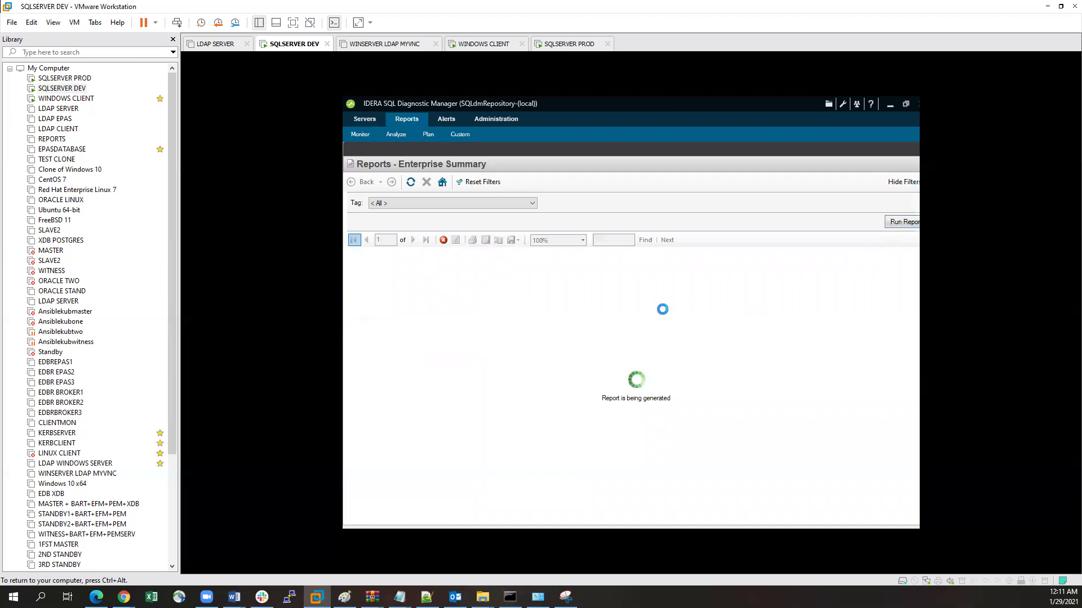
scroll(620, 344, "down", 4)
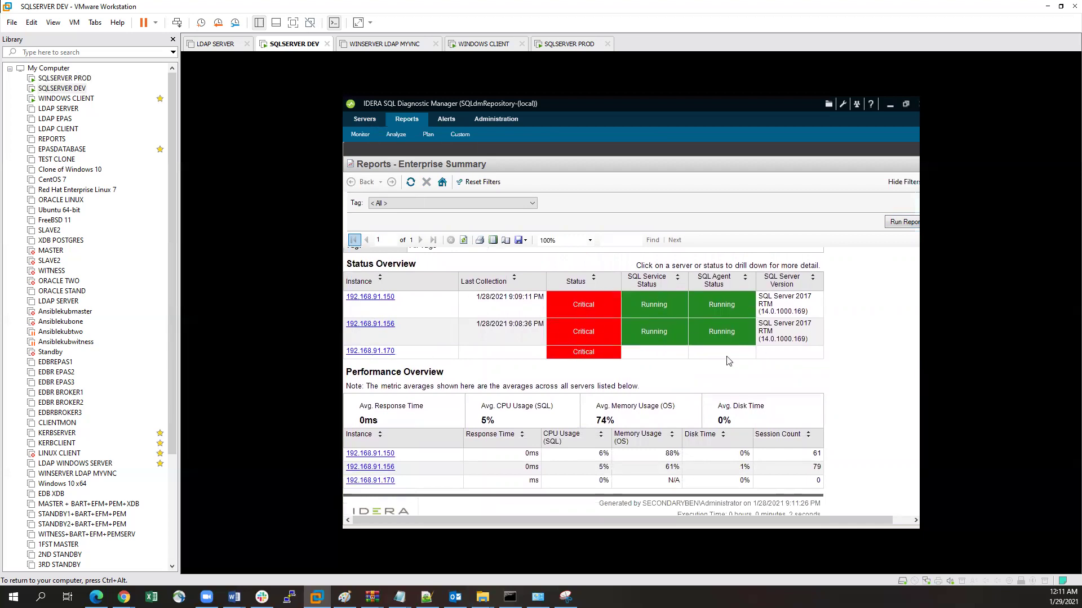
scroll(727, 360, "down", 1)
scroll(710, 360, "up", 1)
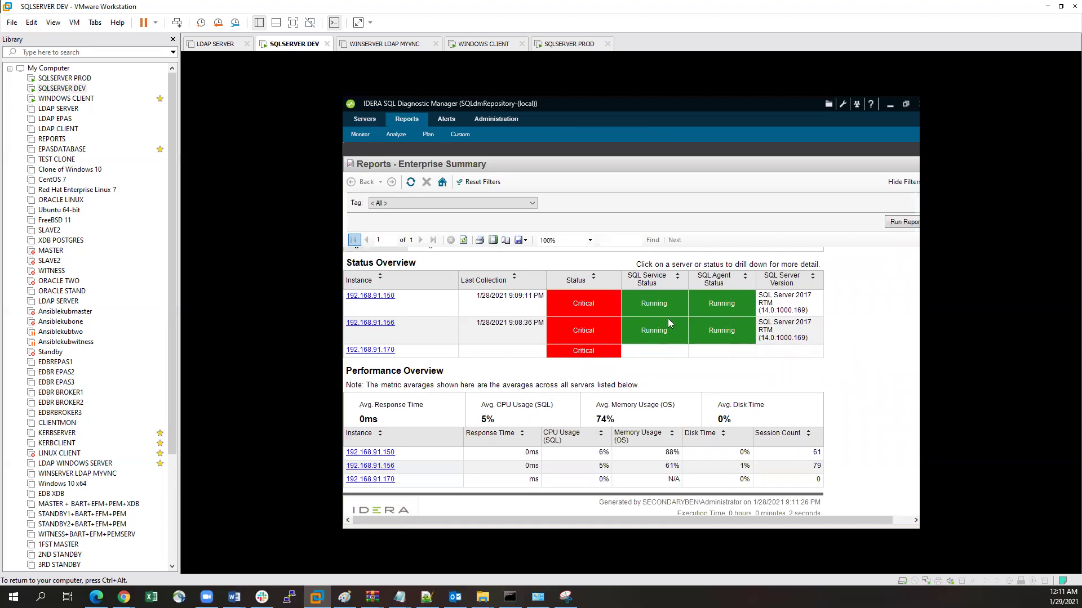
scroll(669, 322, "down", 1)
scroll(668, 323, "up", 4)
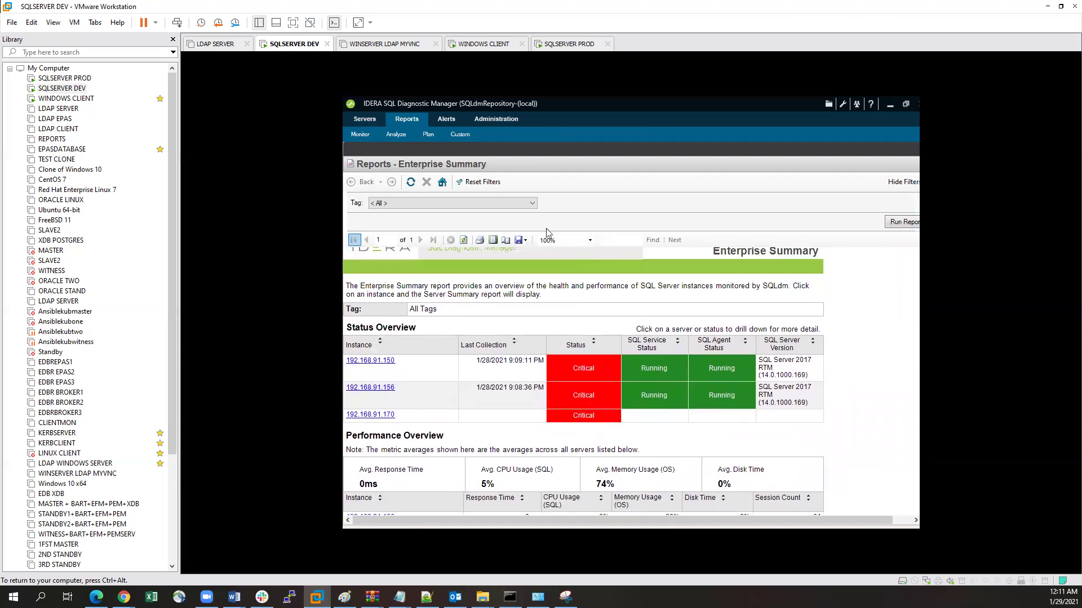
left_click(442, 182)
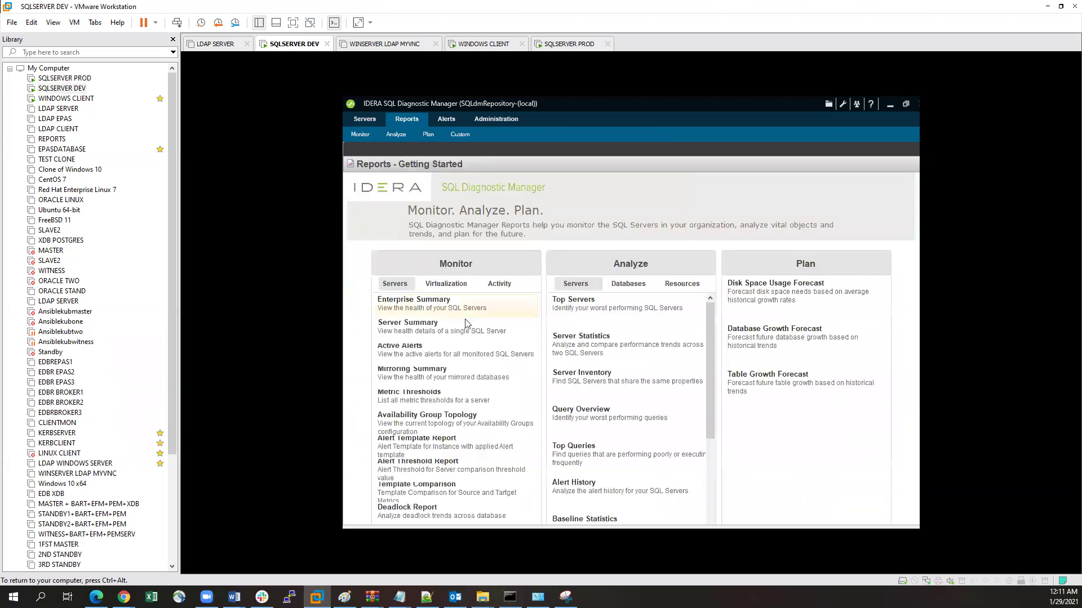
Step: Generate a Server Summary report for server 192.168.91.150
left_click(449, 335)
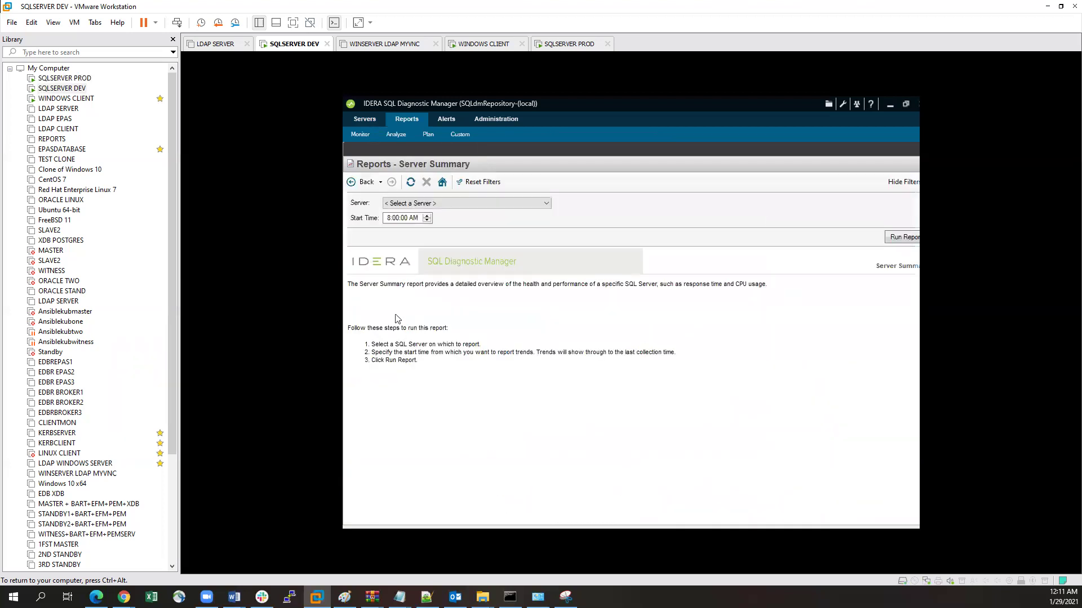
left_click(467, 204)
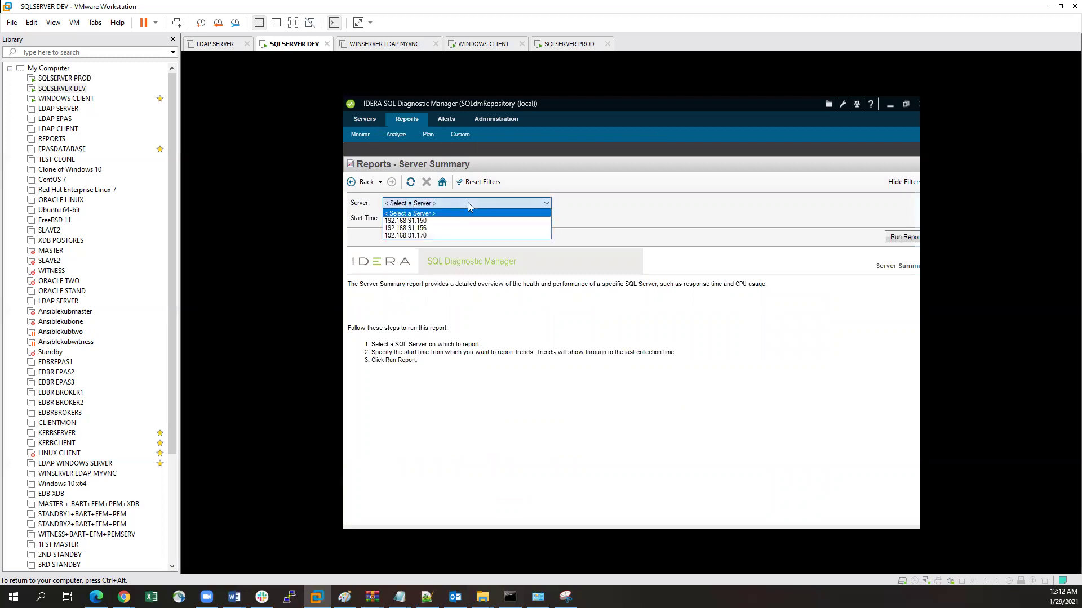
left_click(415, 221)
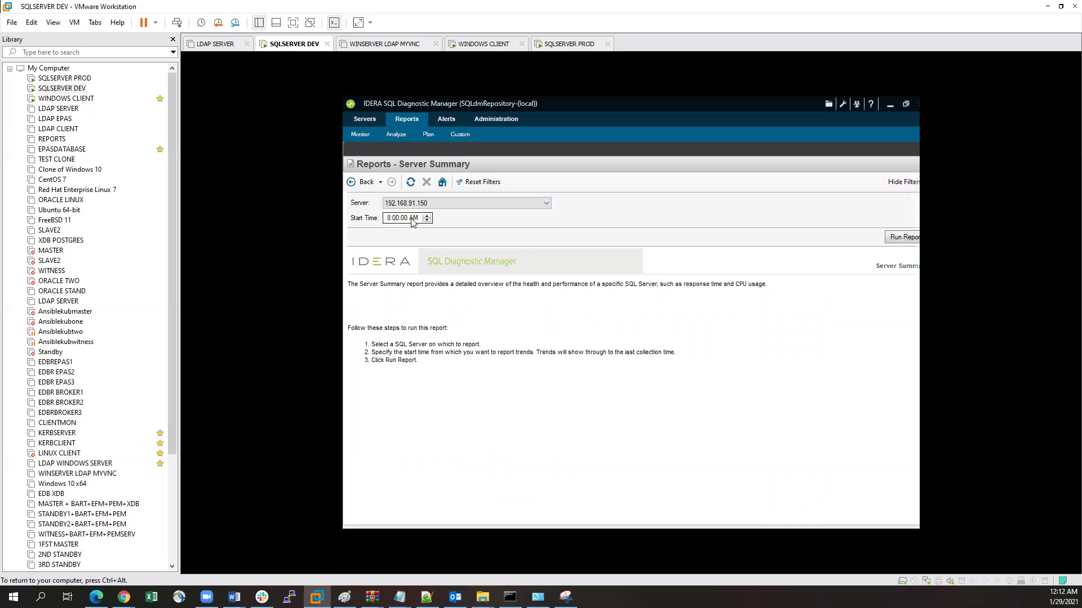
left_click(893, 239)
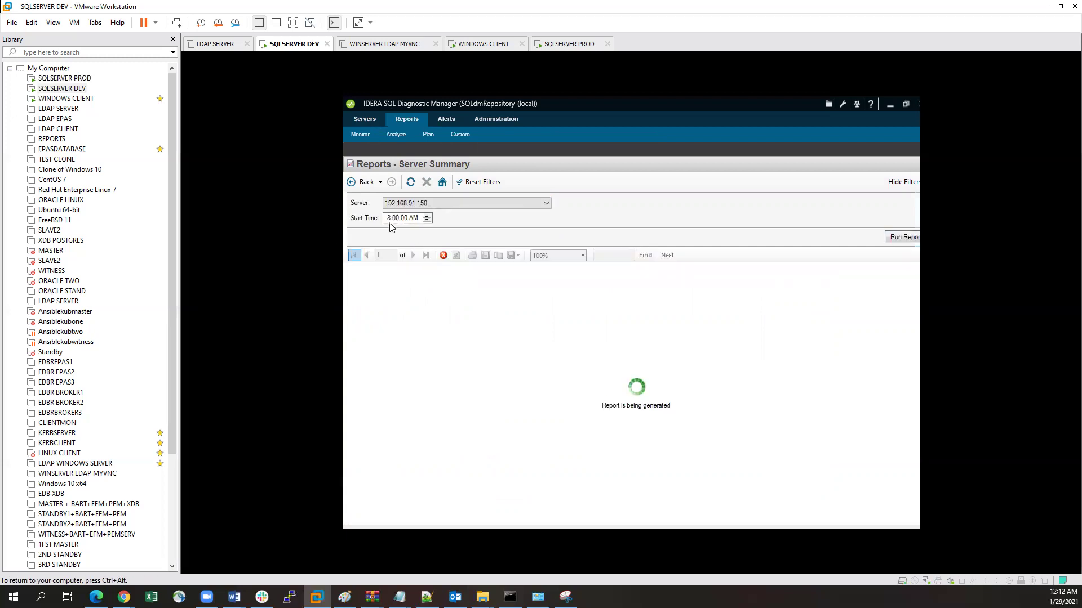
Step: Scroll down to the Database Overview and back, then return to the reports start page
scroll(494, 366, "down", 3)
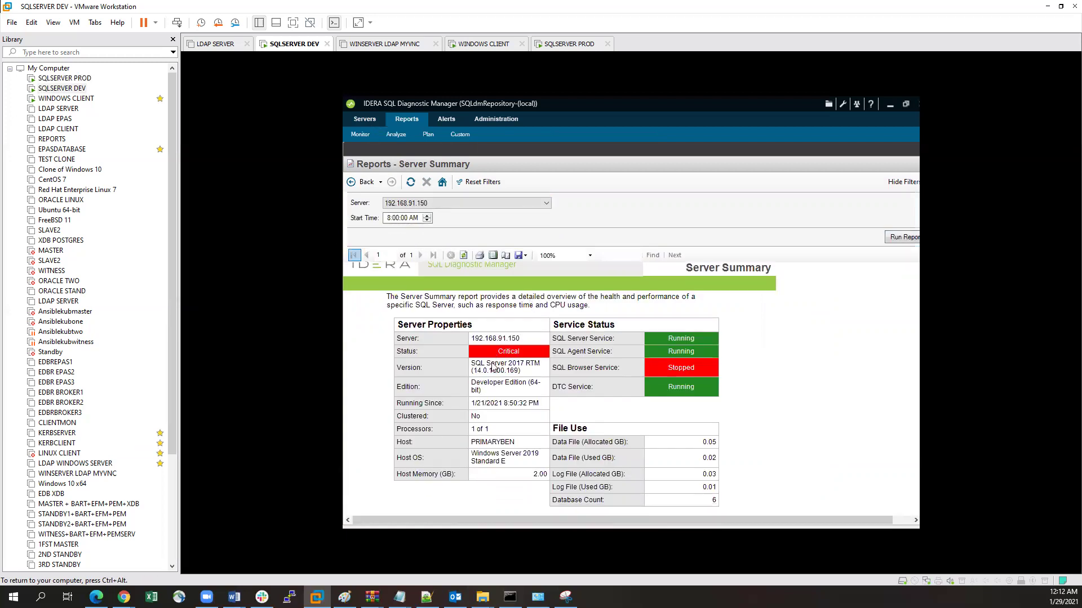
scroll(493, 366, "down", 10)
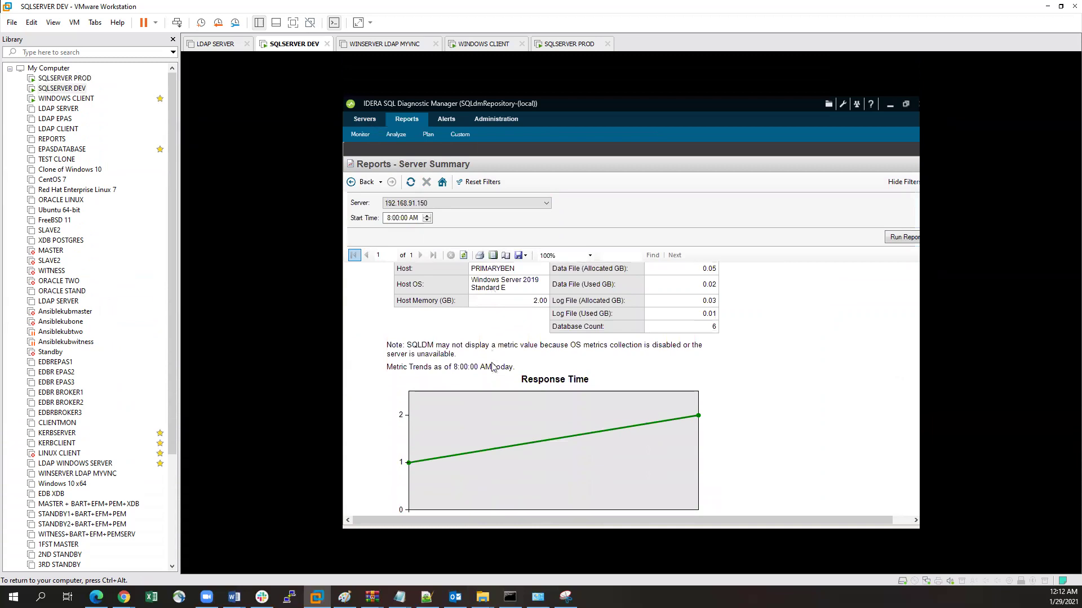
scroll(493, 366, "down", 12)
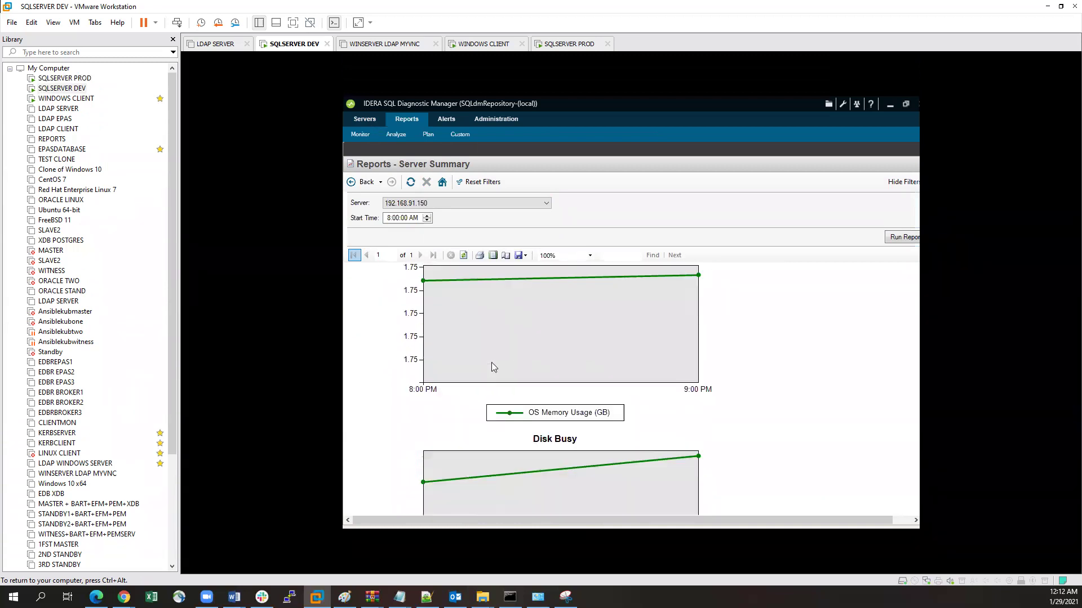
scroll(494, 366, "down", 1)
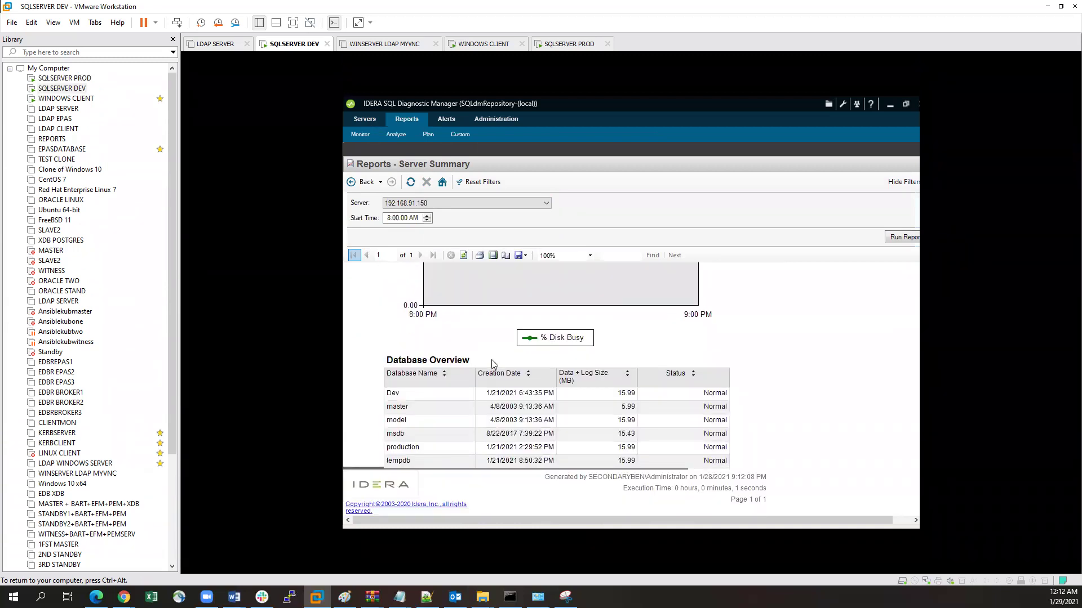
scroll(491, 364, "up", 12)
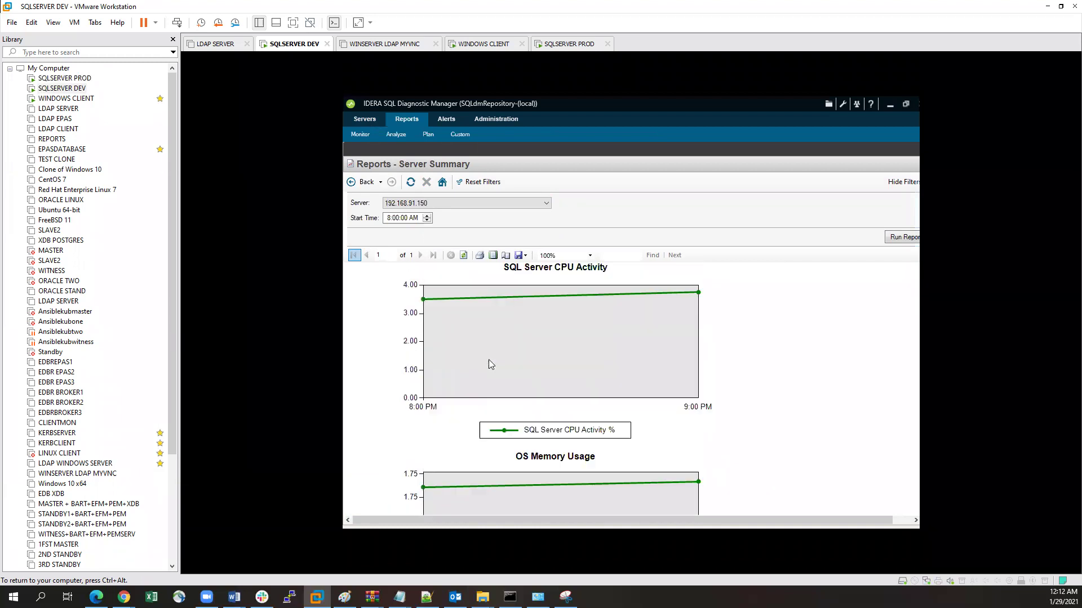
scroll(490, 364, "up", 10)
scroll(517, 371, "up", 1)
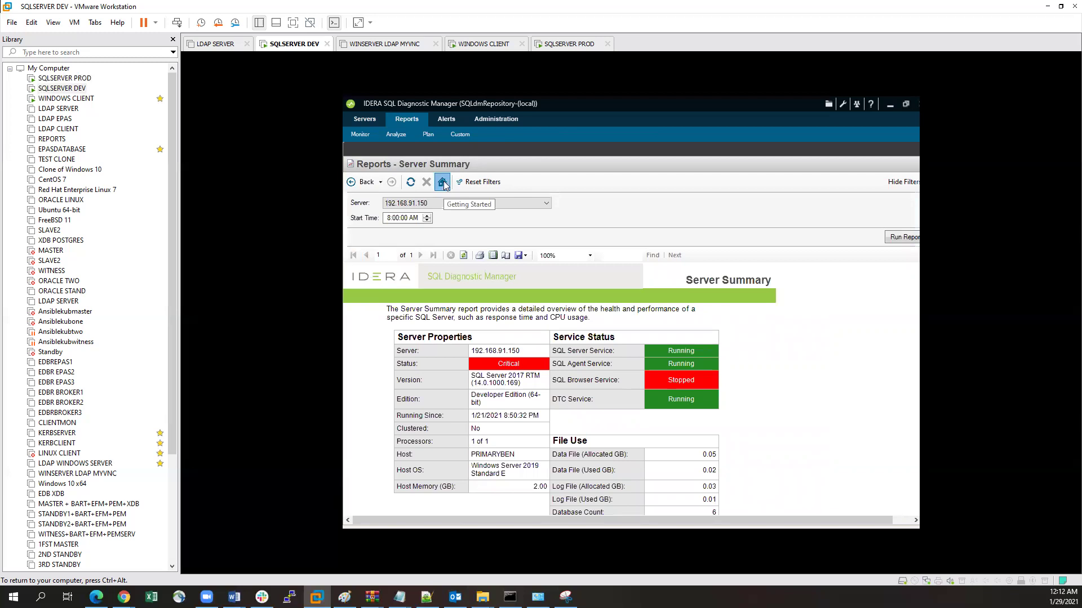
left_click(443, 182)
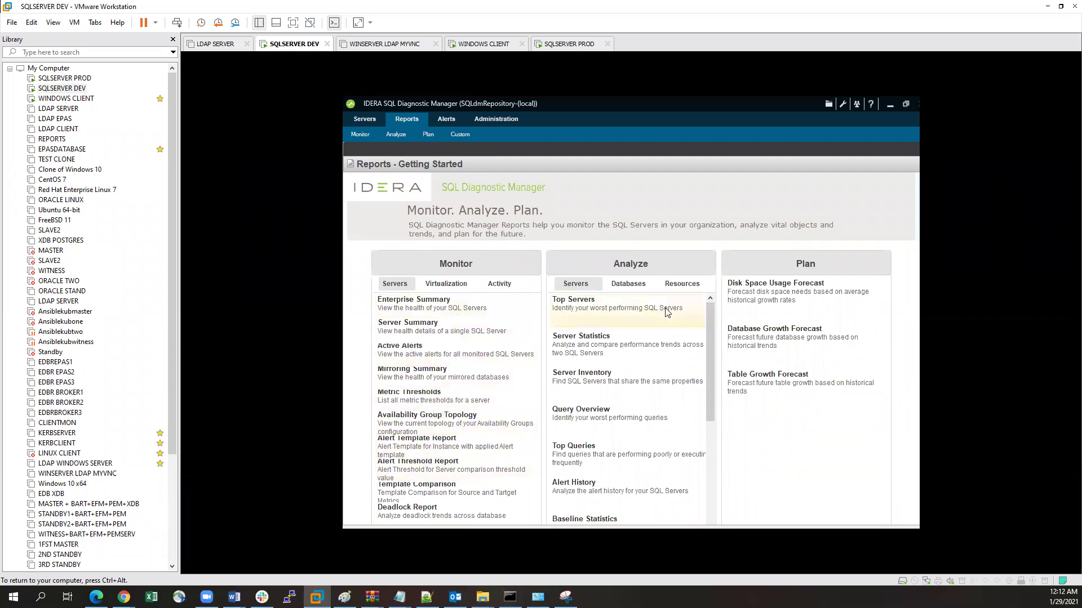
Step: Run the Database Statistics report for the SQLdmRepository database on server 192.168.91.156
left_click(614, 289)
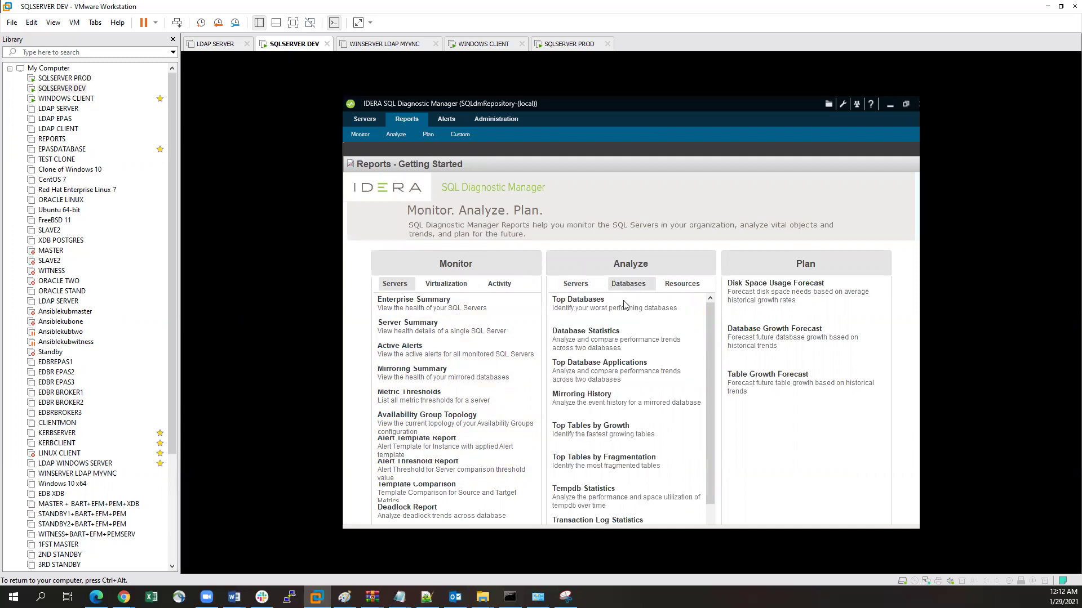
left_click(610, 343)
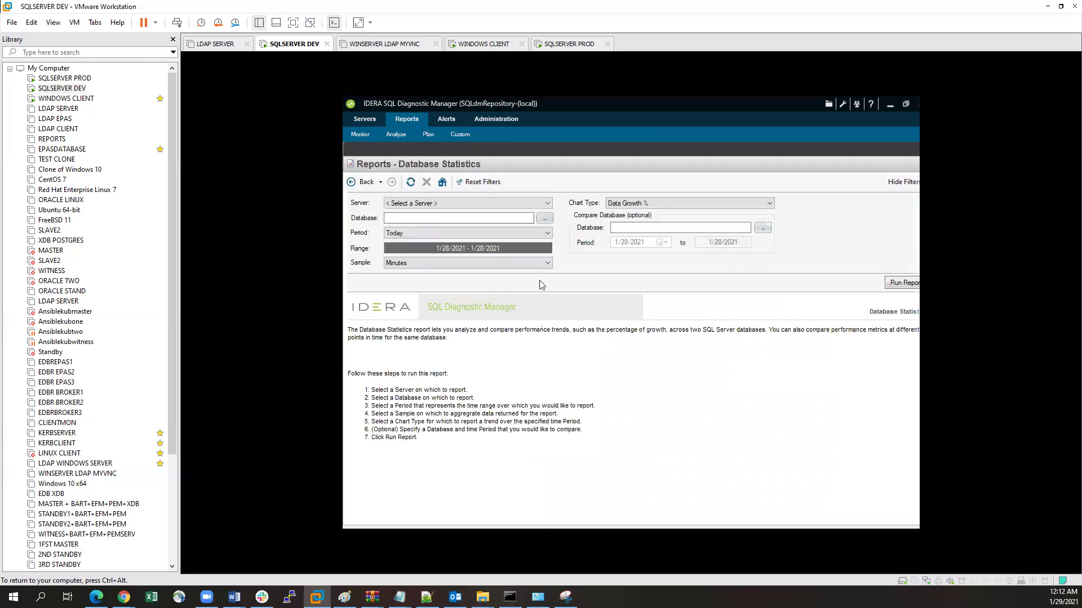
left_click(463, 203)
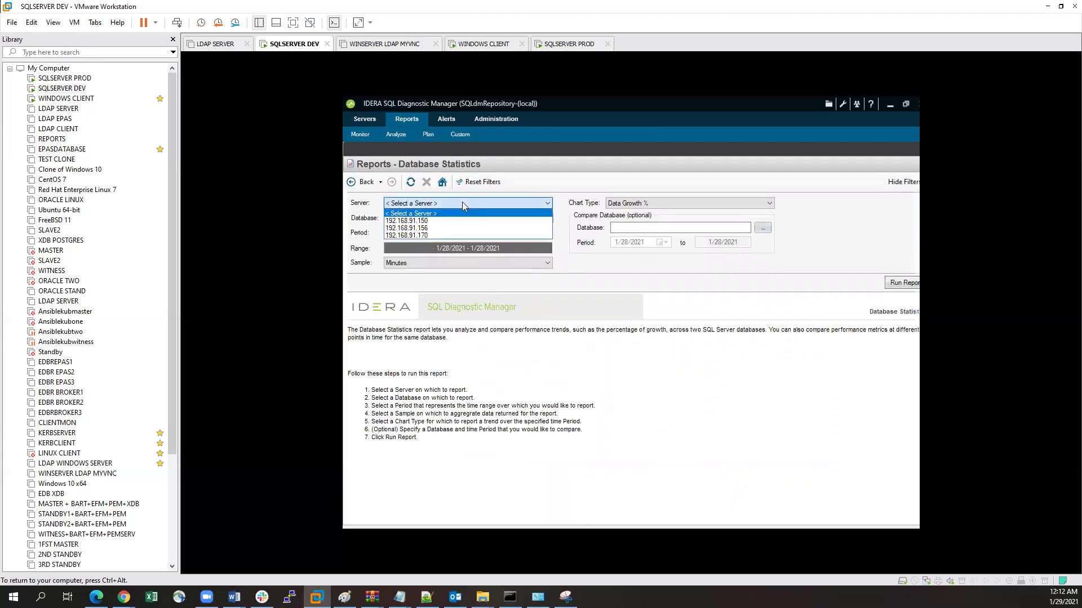
left_click(436, 227)
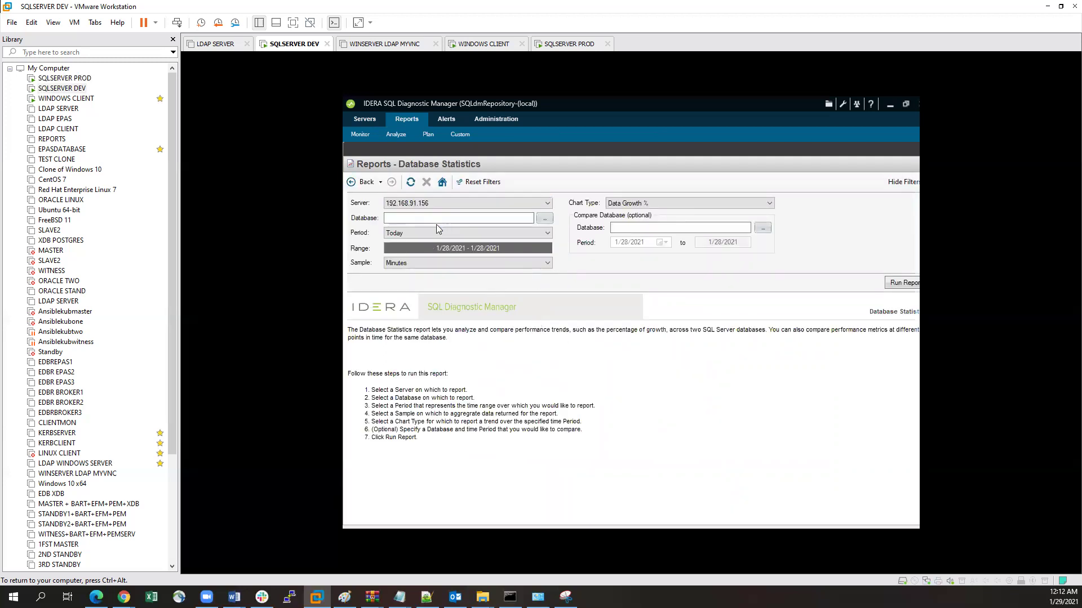
left_click(542, 220)
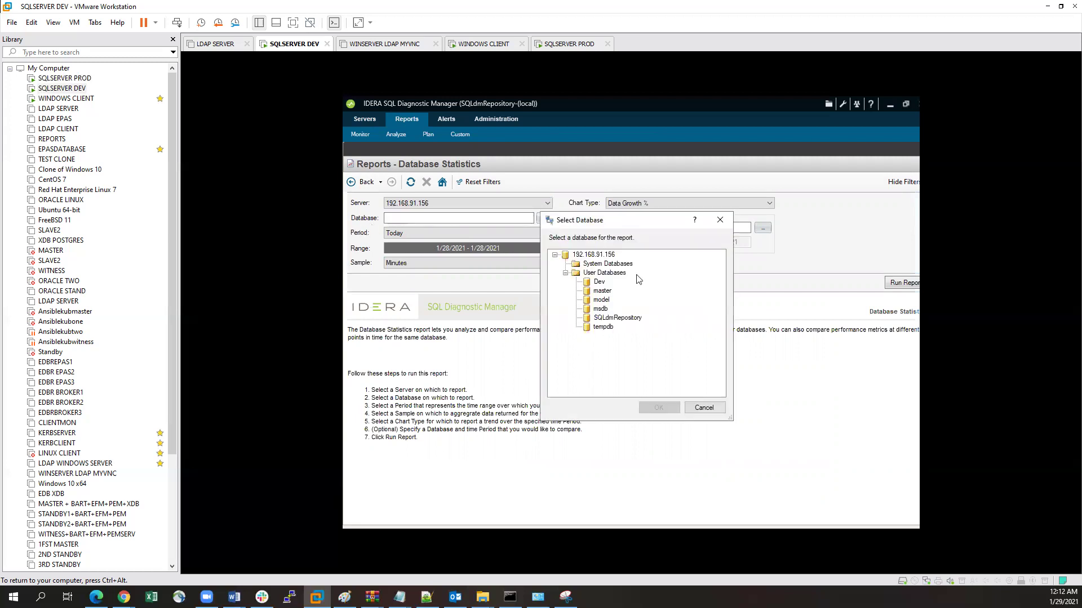
left_click(616, 318)
left_click(643, 407)
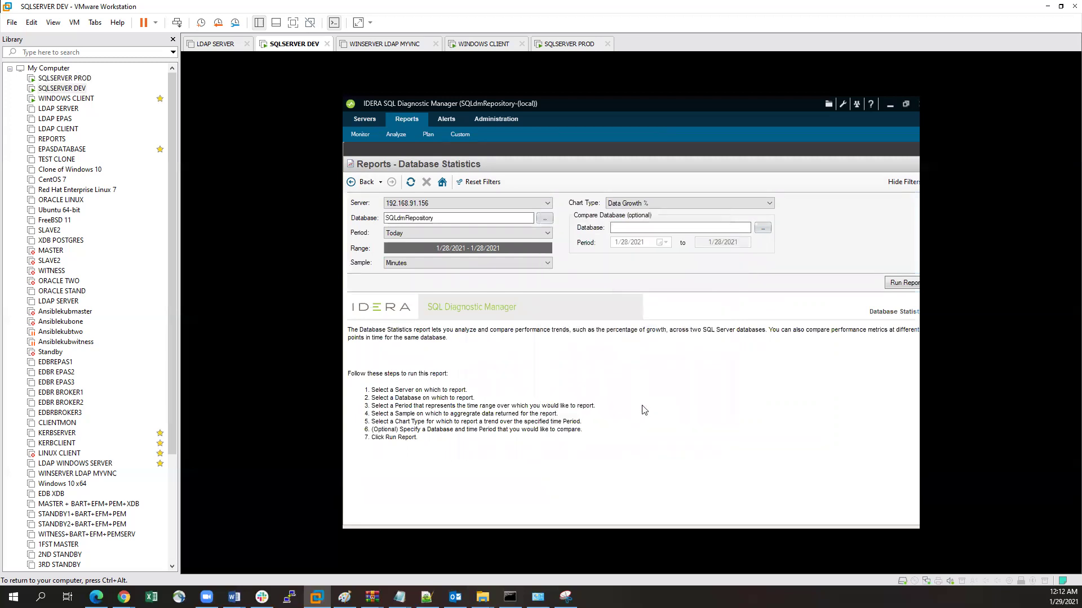
left_click(893, 283)
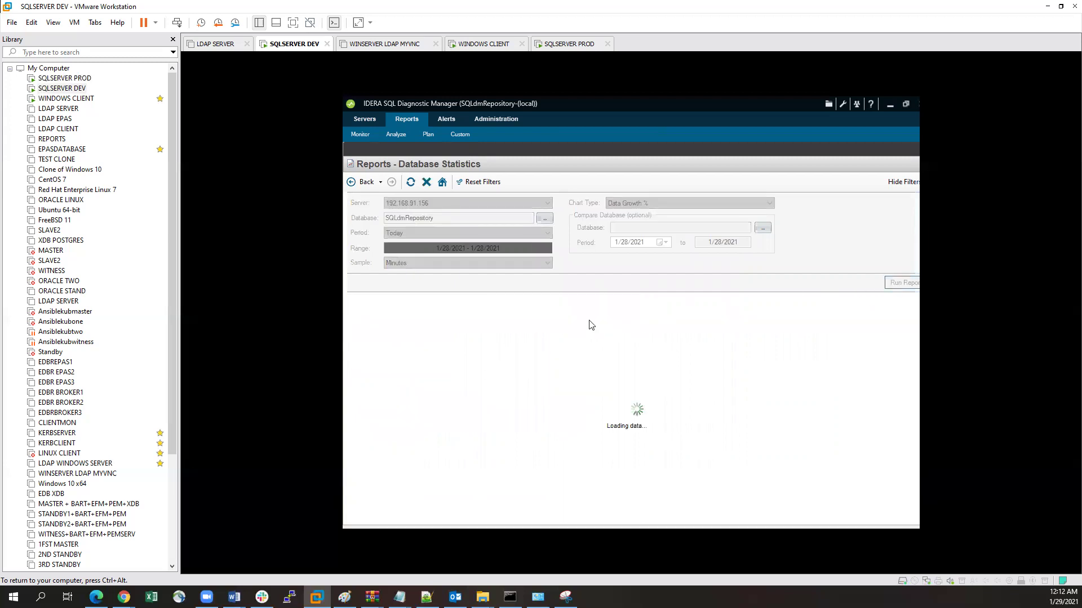
Step: Review the Data Growth % report output, then return to the reports start page
scroll(620, 370, "down", 3)
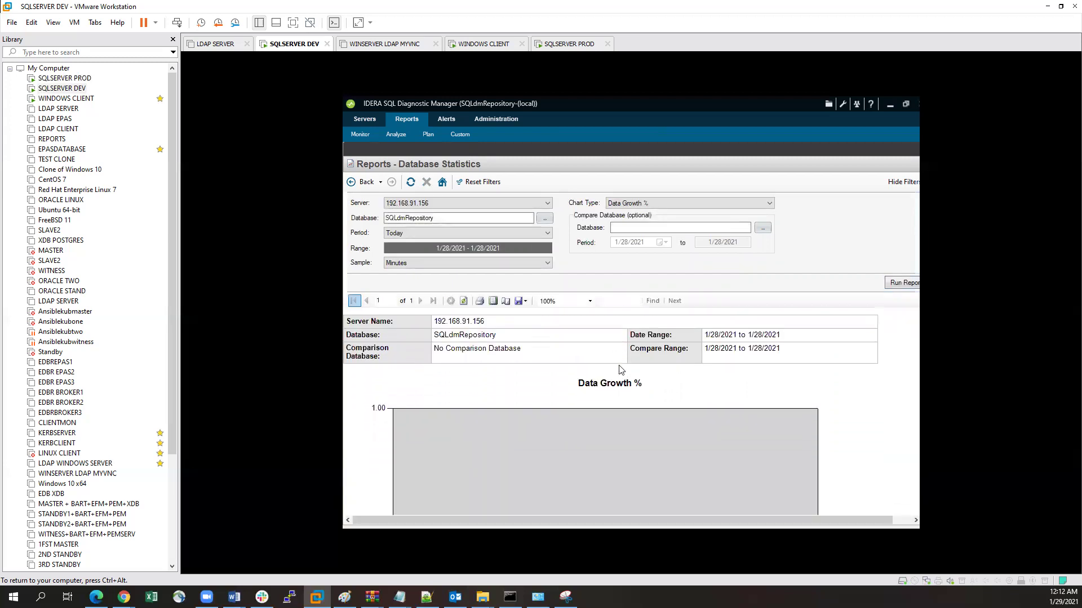
scroll(620, 370, "down", 1)
scroll(625, 370, "up", 3)
scroll(631, 371, "down", 5)
scroll(636, 367, "down", 9)
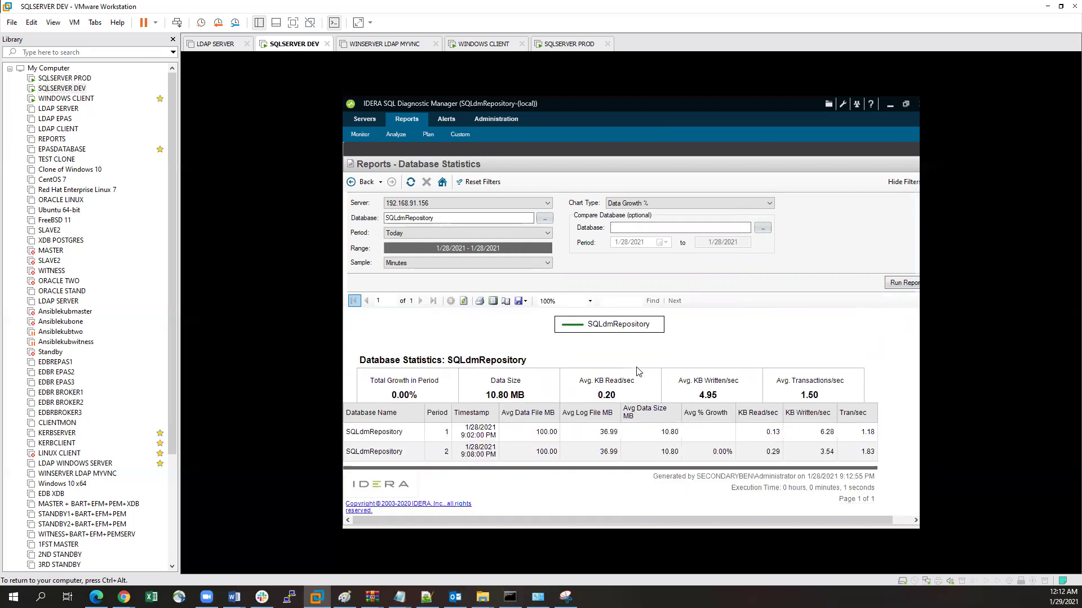
scroll(638, 371, "up", 12)
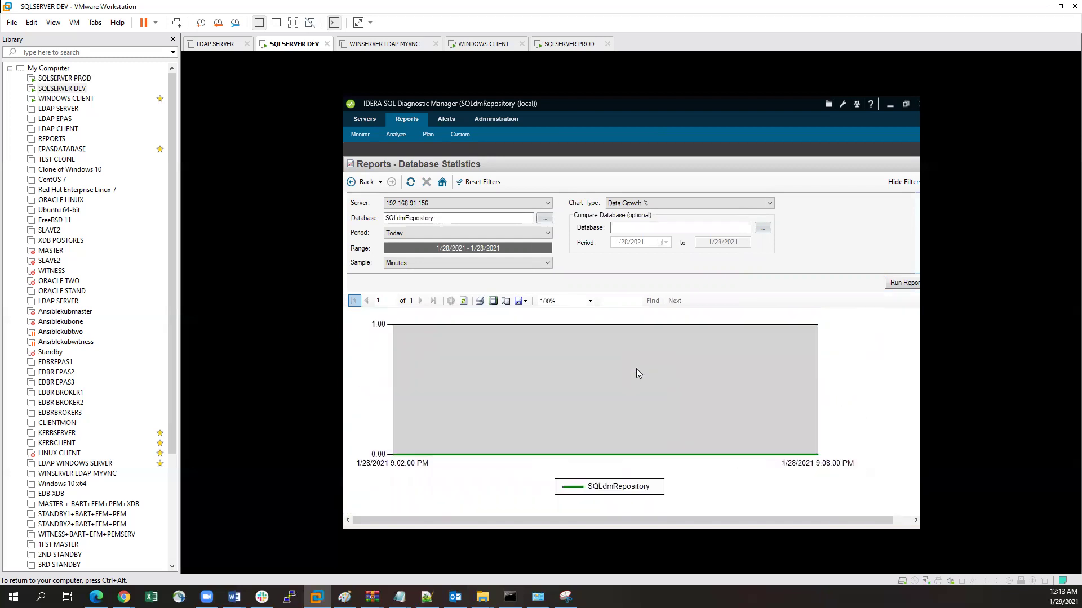
left_click(443, 181)
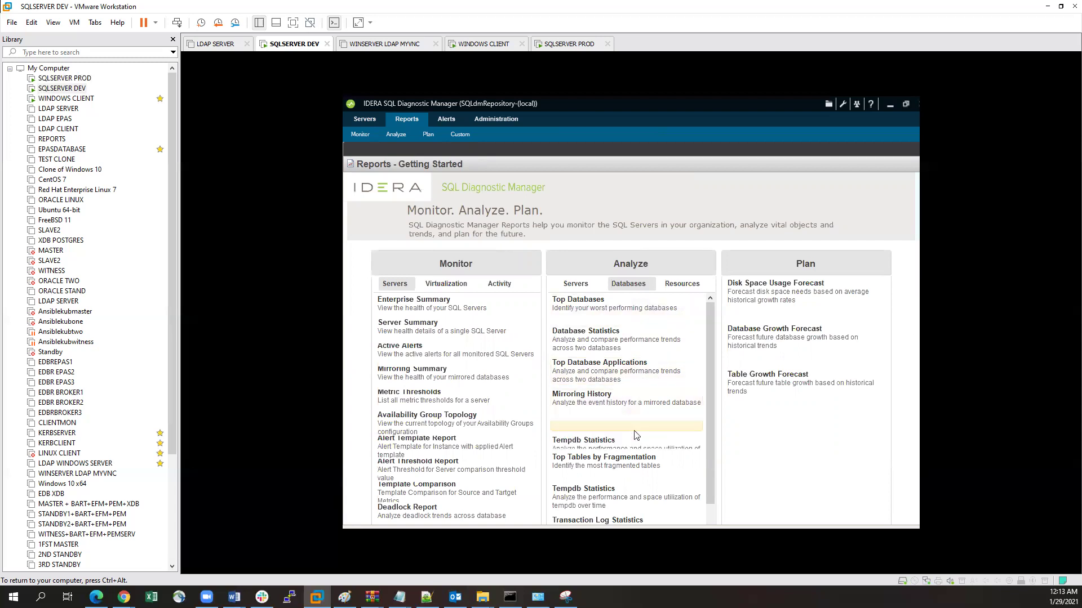
Step: Run the Top Databases report for server 192.168.91.150
scroll(634, 432, "down", 1)
scroll(636, 434, "up", 1)
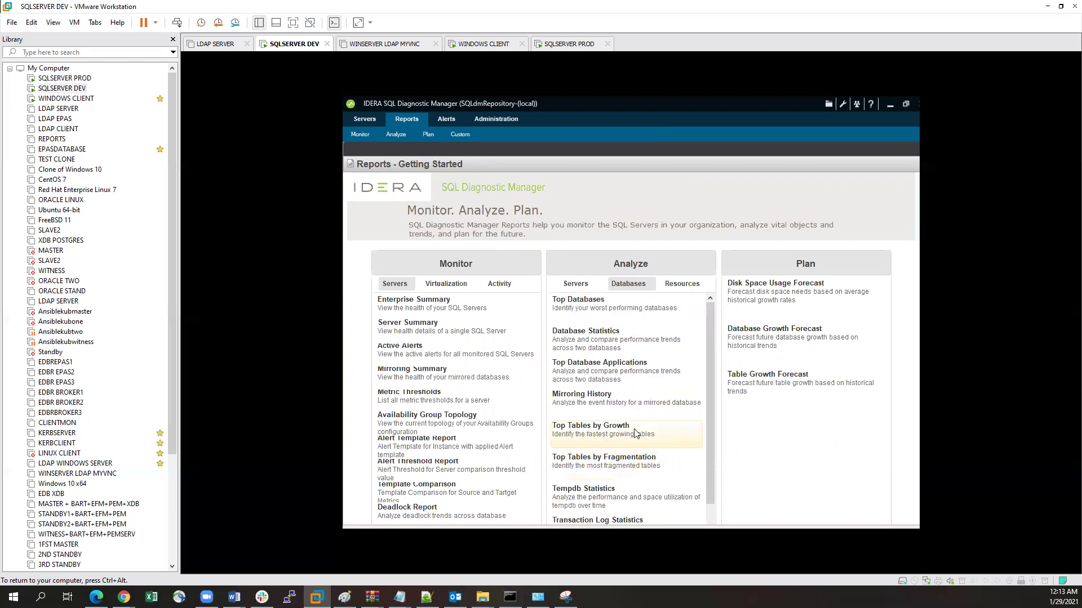
left_click(631, 310)
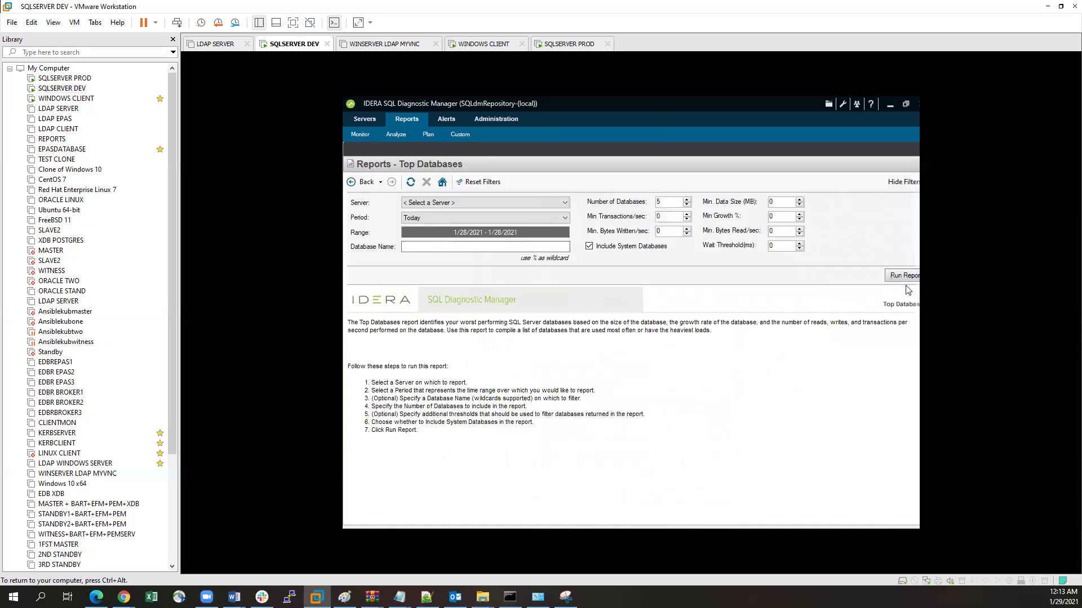
left_click(542, 201)
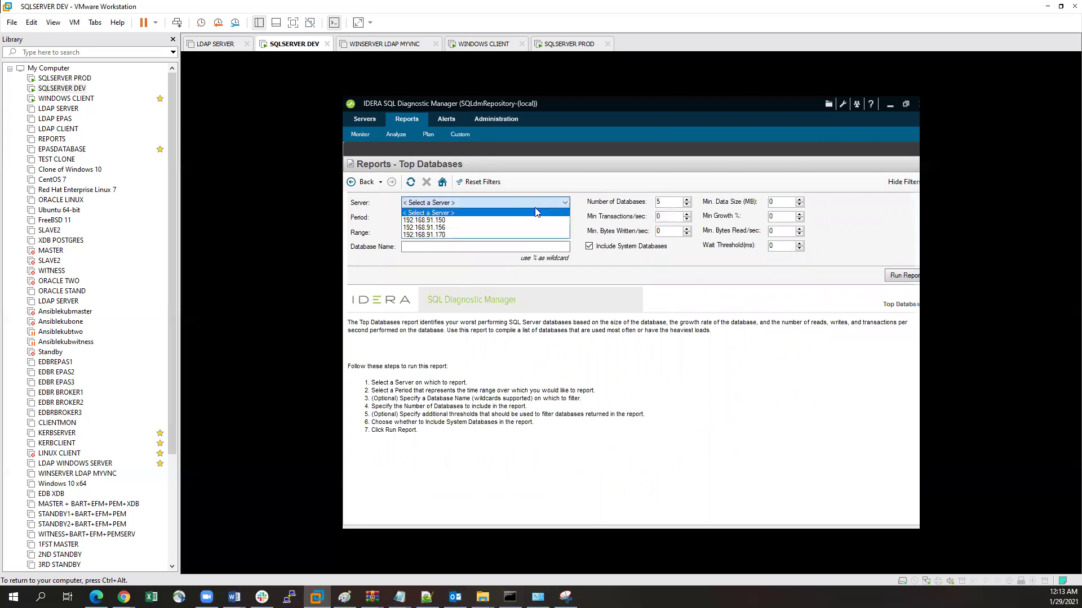
left_click(538, 221)
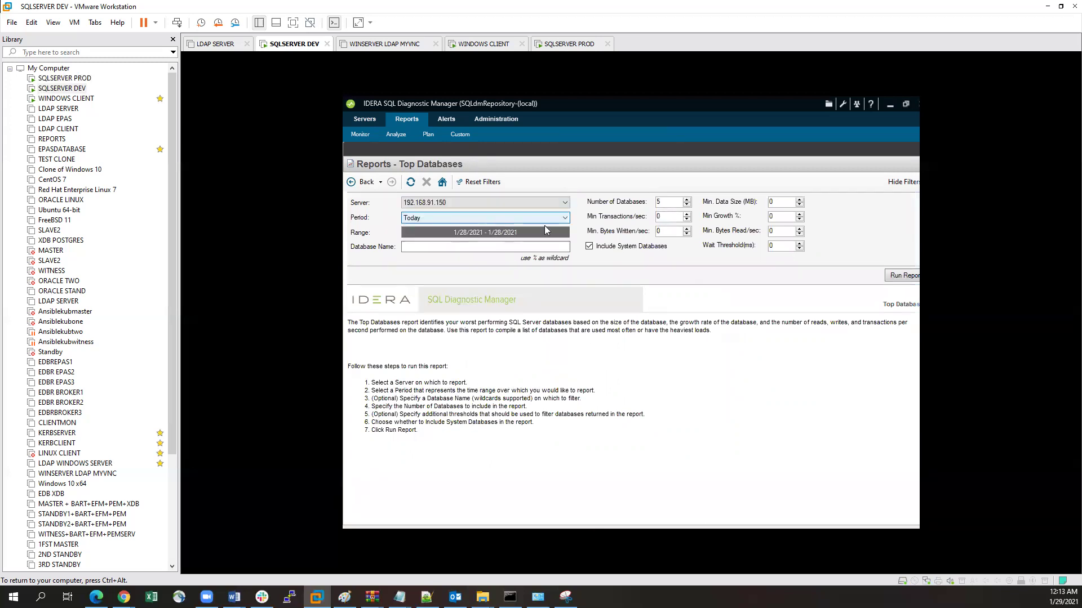
left_click(898, 277)
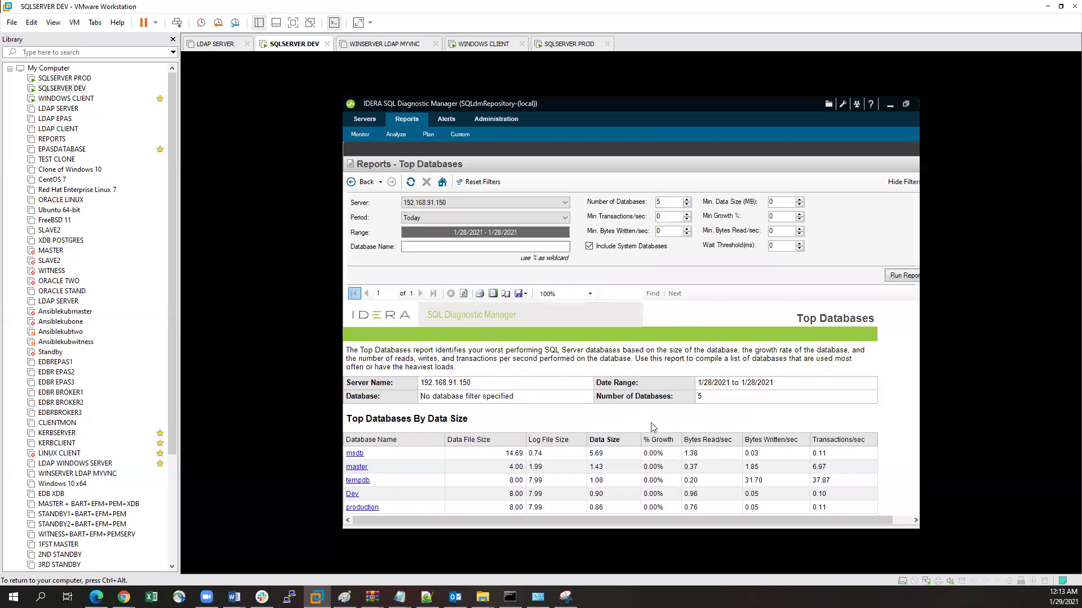
Step: Look through the Top Databases tables, then go back to the reports start page
scroll(652, 428, "down", 1)
scroll(479, 430, "down", 1)
scroll(463, 419, "down", 1)
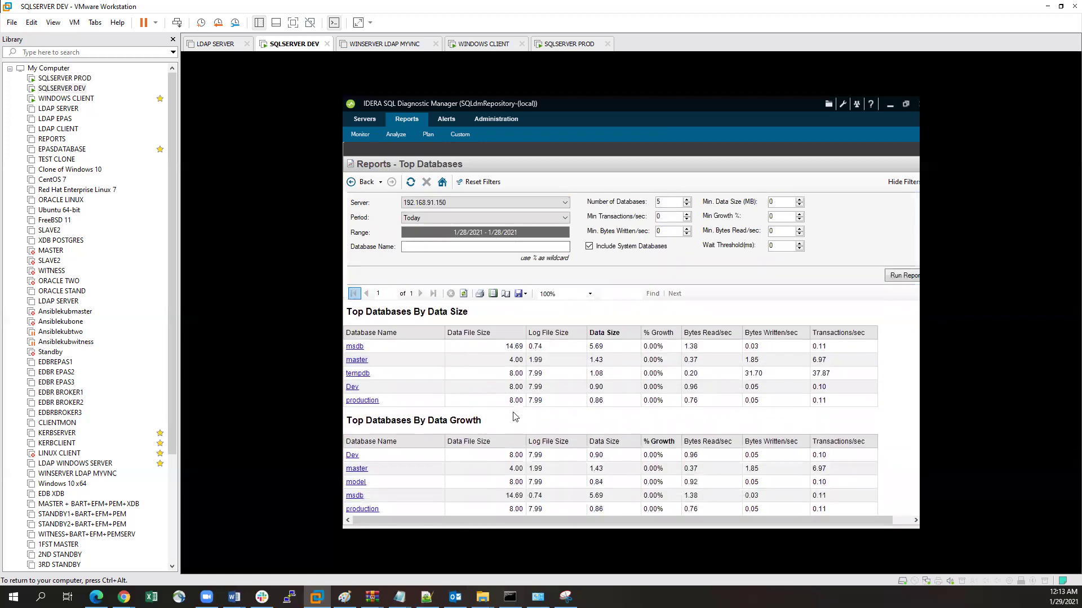
scroll(580, 417, "down", 15)
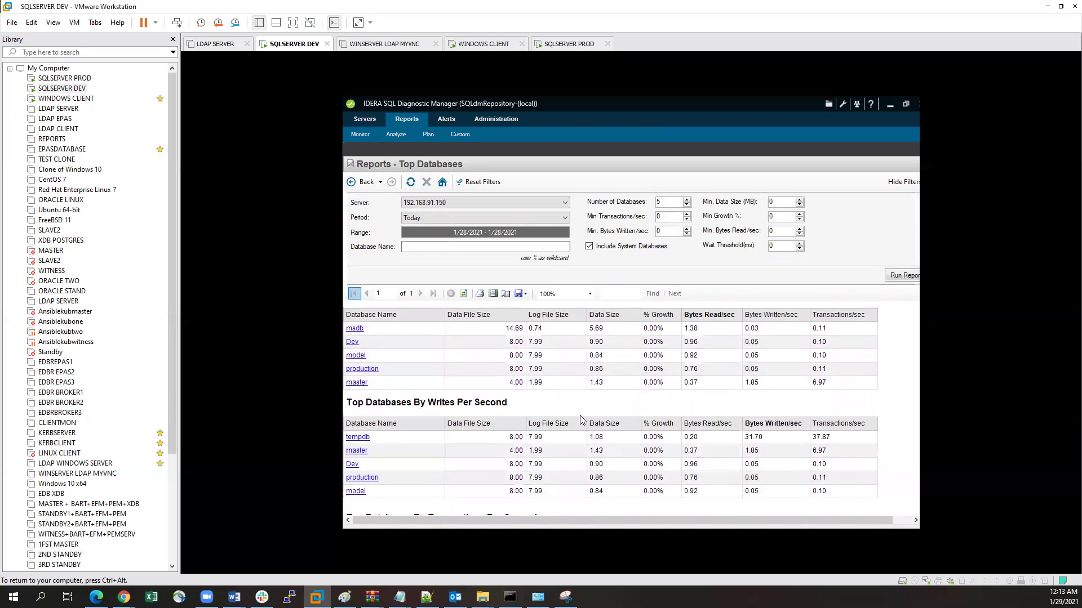
scroll(580, 419, "down", 3)
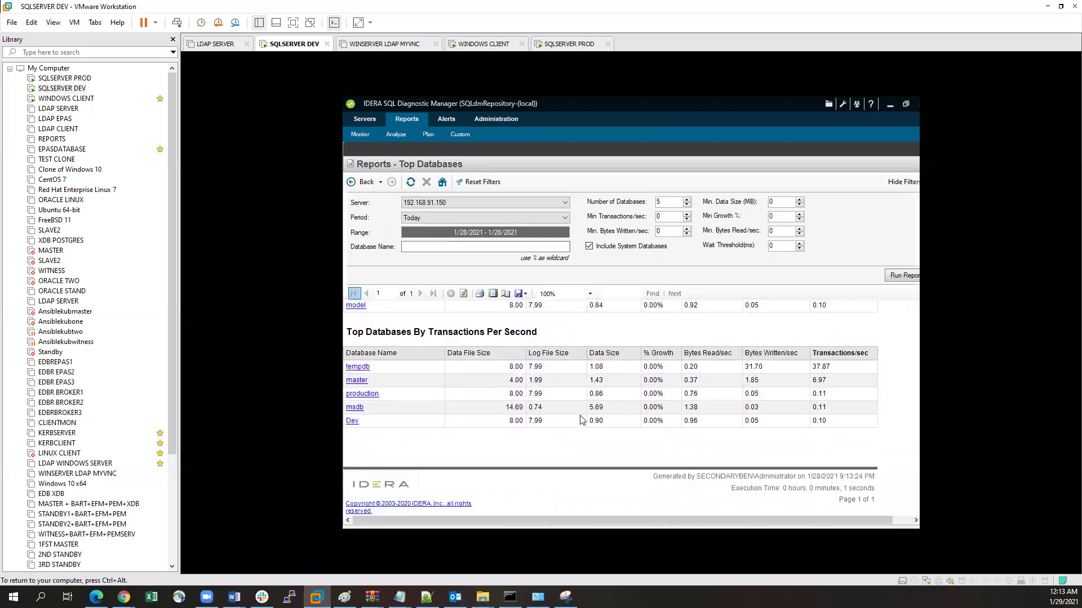
scroll(582, 420, "up", 15)
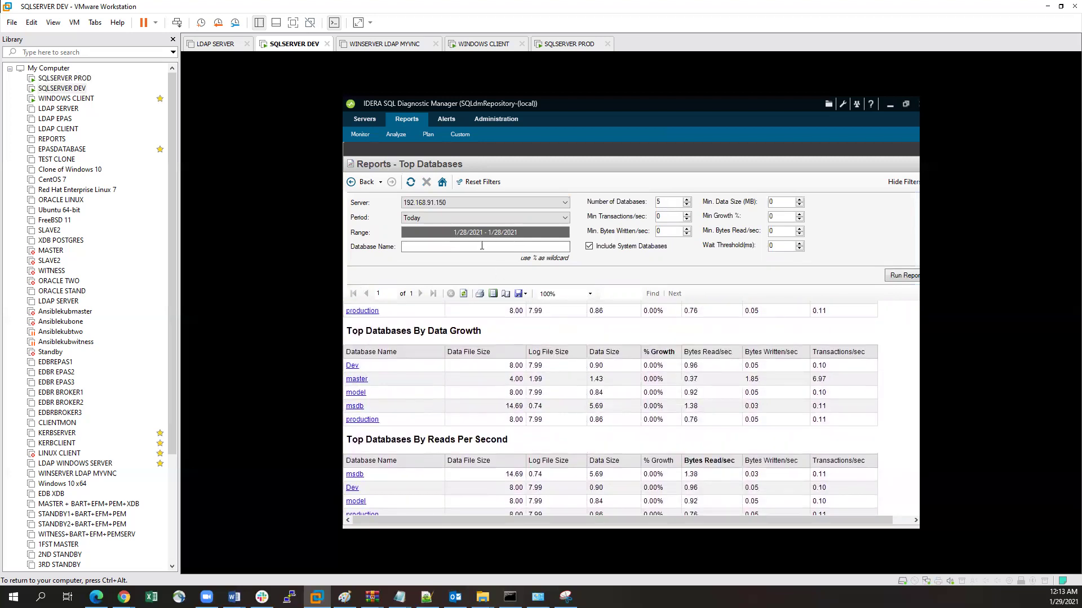
left_click(443, 182)
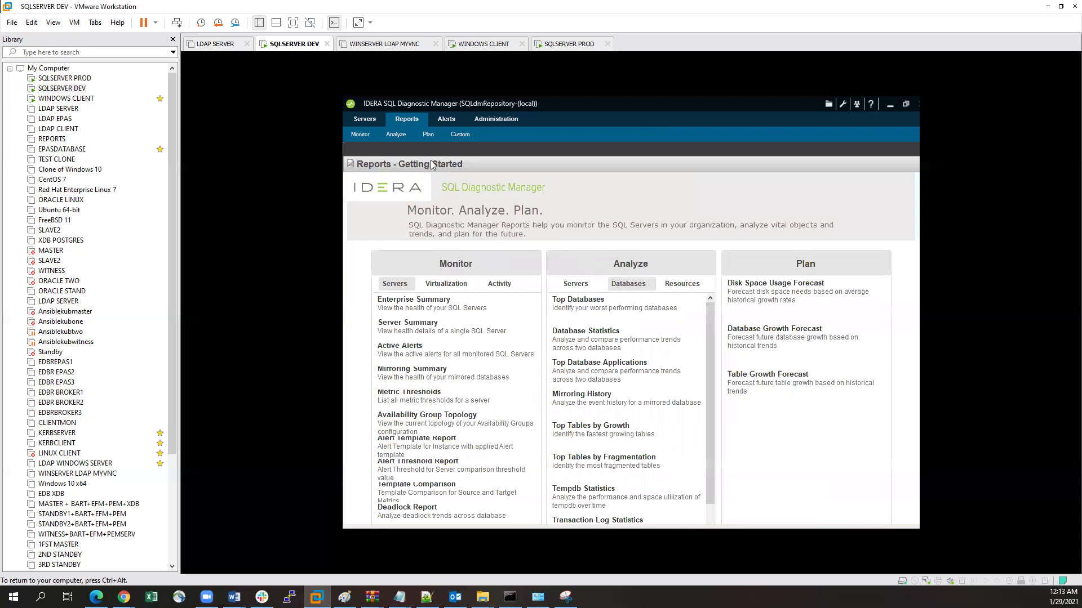
Step: View the Active Alerts grid, bringing its Summary column into view, then move to Administration
left_click(444, 119)
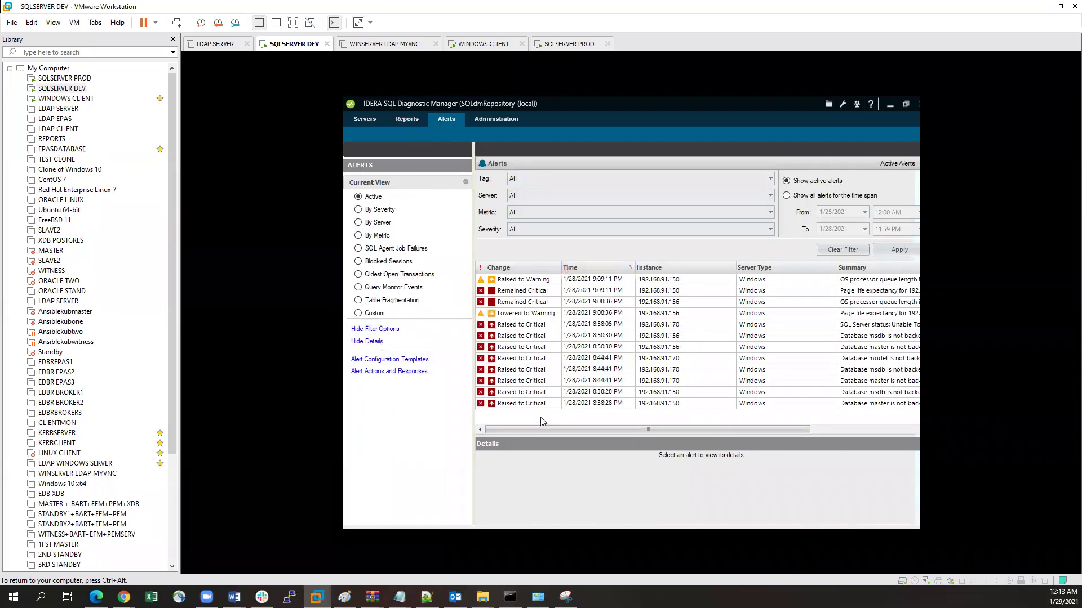
mouse_move(513, 428)
left_mouse_down()
mouse_move(676, 431)
mouse_move(494, 420)
left_mouse_up()
left_click(494, 121)
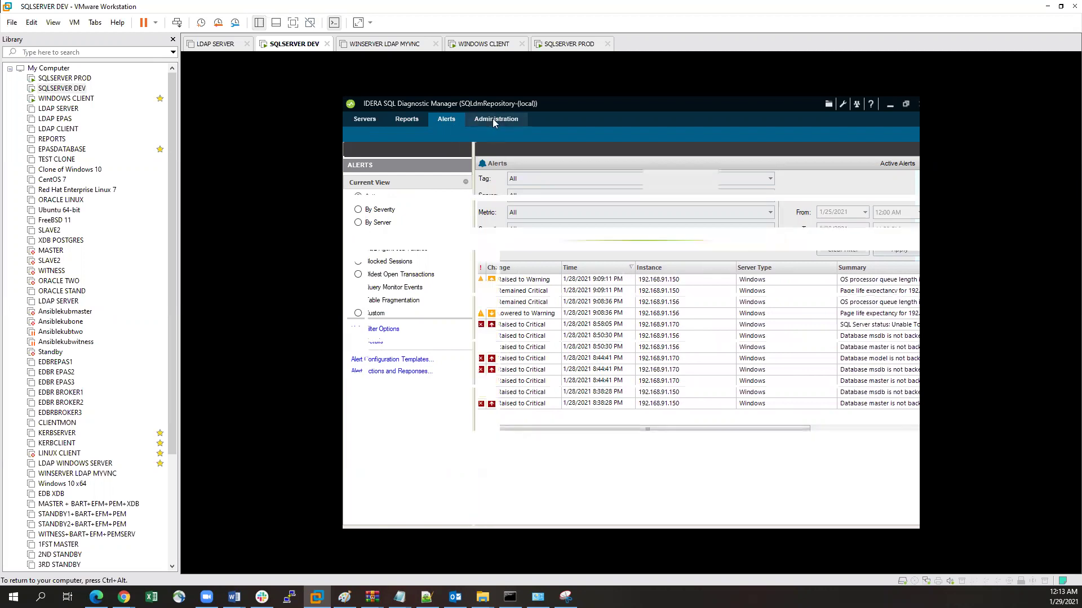
Step: Show the Servers Overview dashboard for 192.168.91.150 and check the status card for 192.168.91.156
left_click(369, 120)
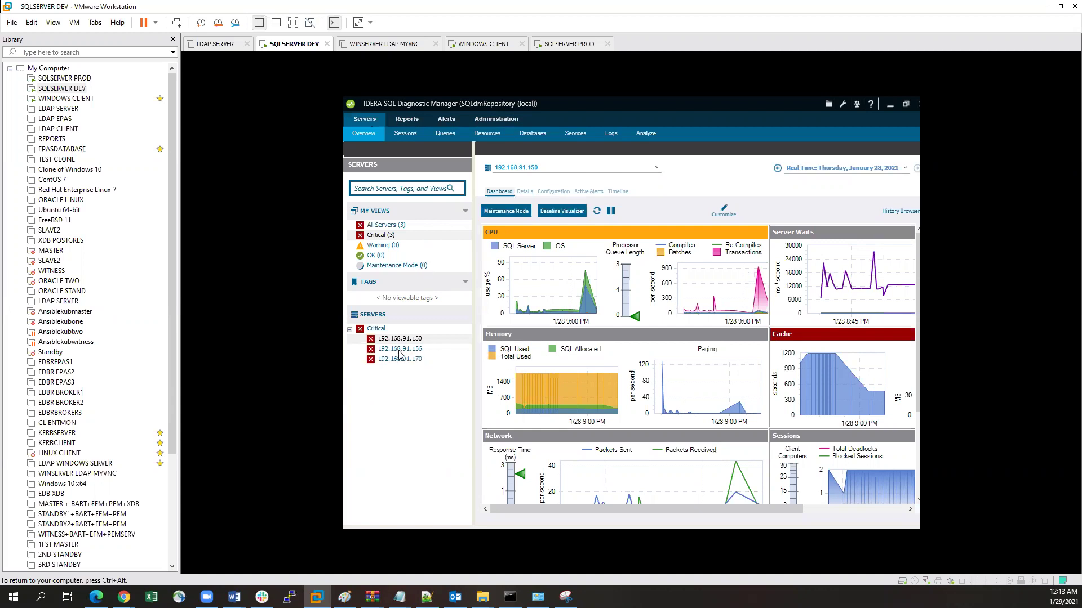
mouse_move(417, 355)
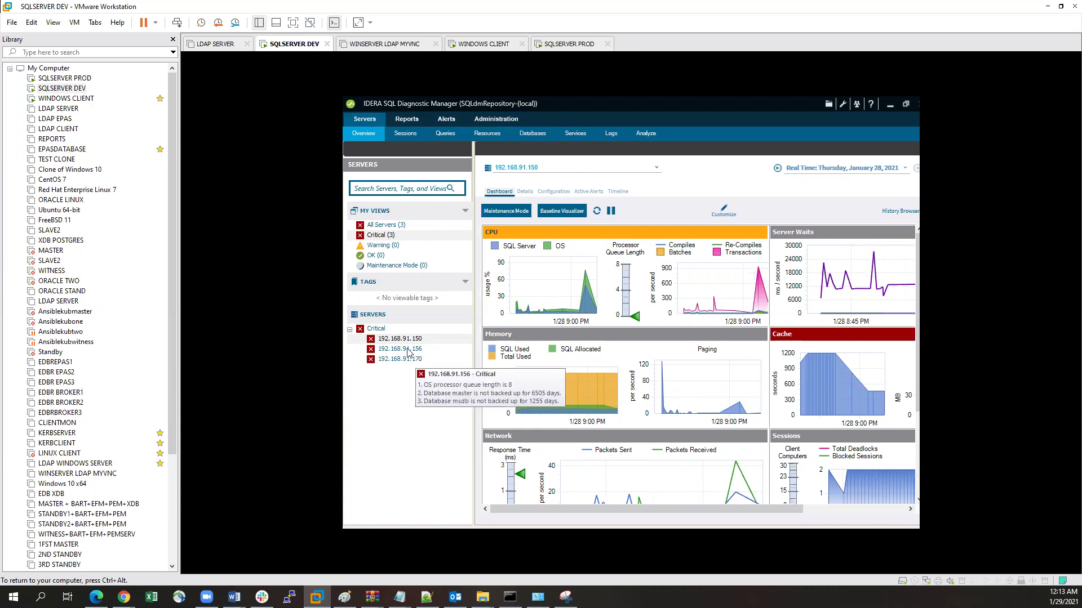